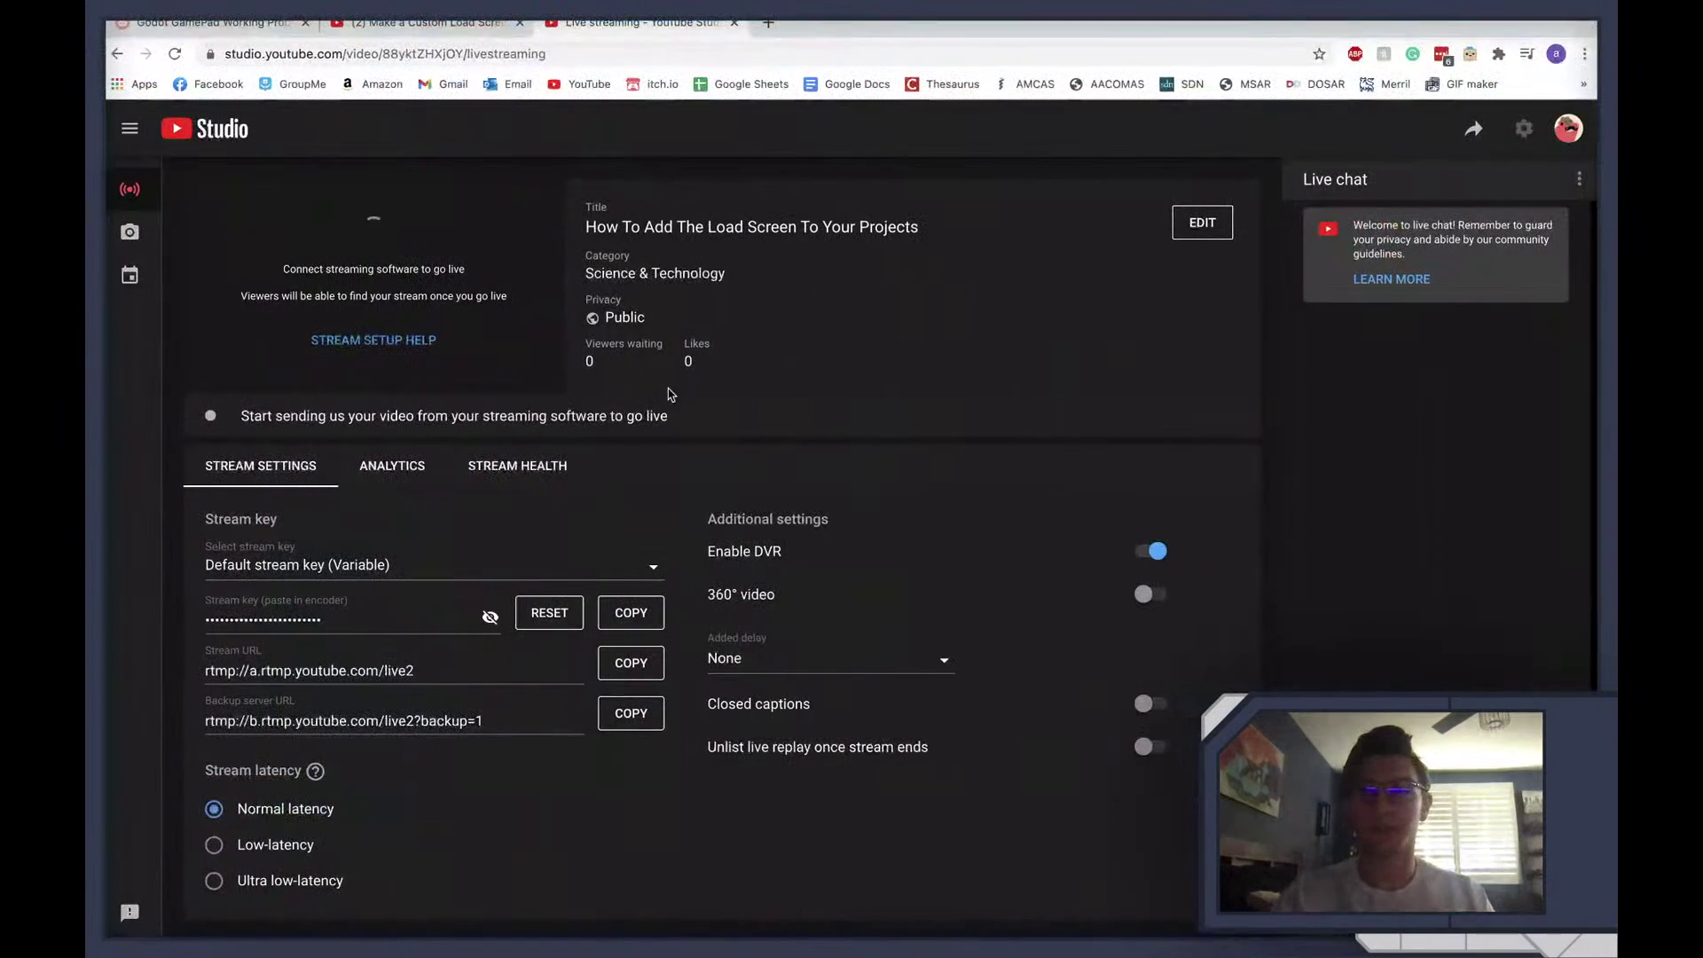
Show the "Make a Custom Load Screen / Boot Splash in Godot" video page and add a second desktop space
{"action": "left_click", "coordinate": [471, 22]}
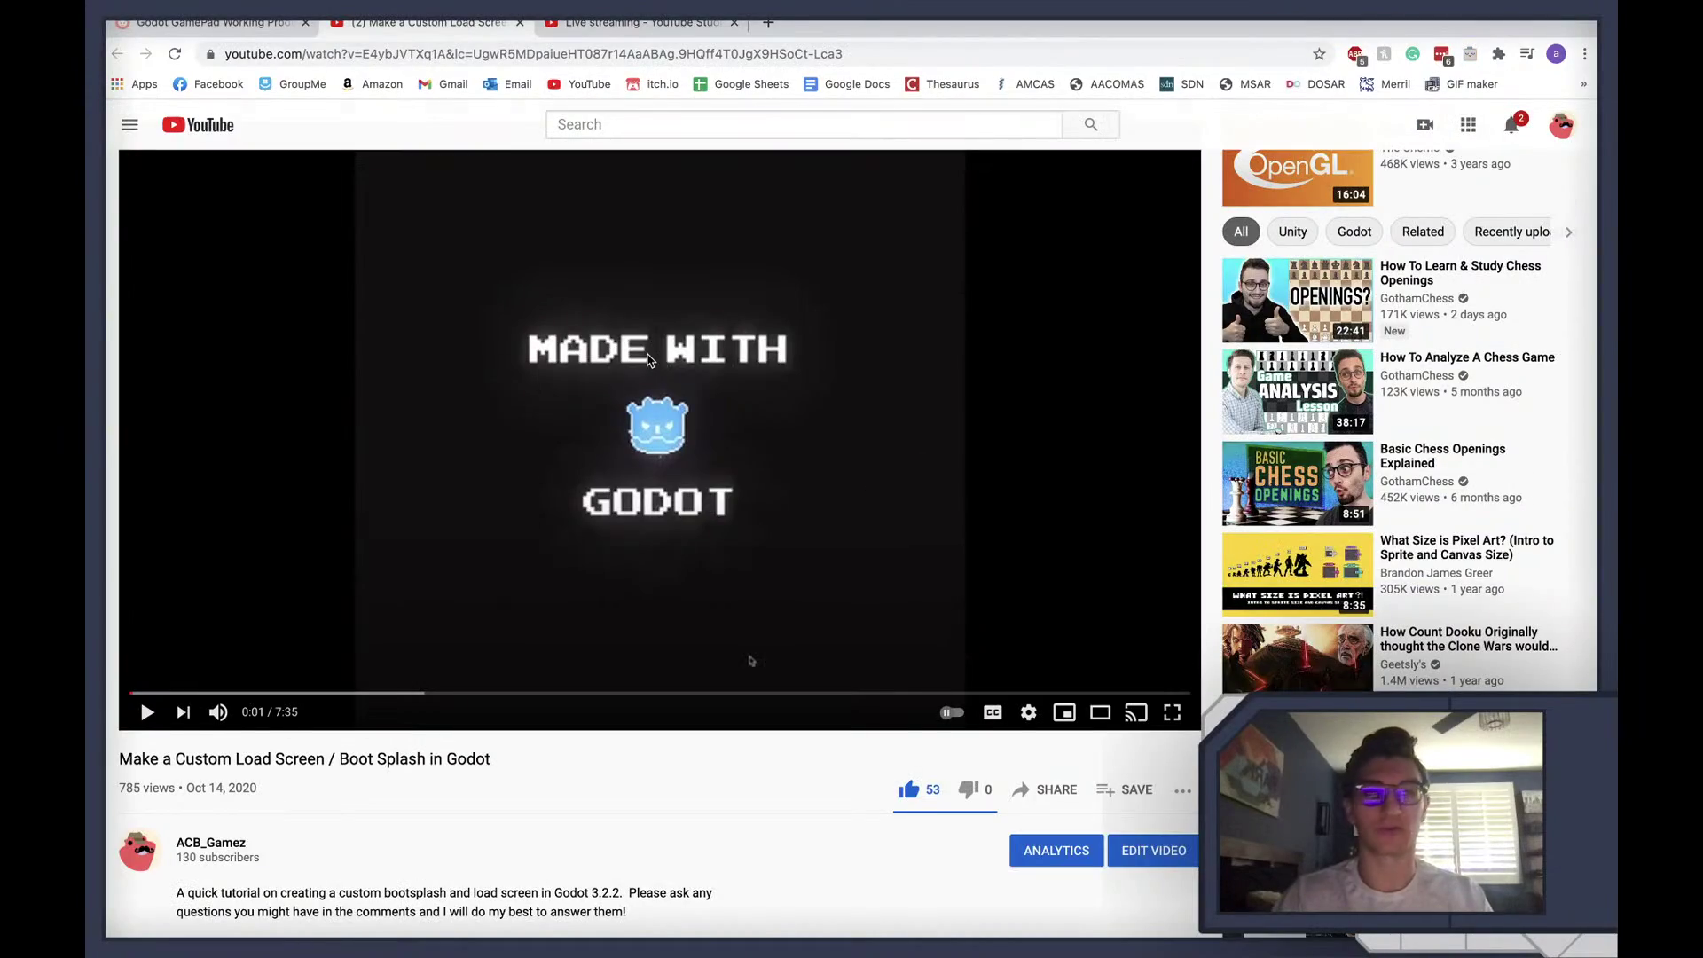
{"action": "scroll", "coordinate": [647, 359], "scroll_direction": "down", "scroll_amount": 1}
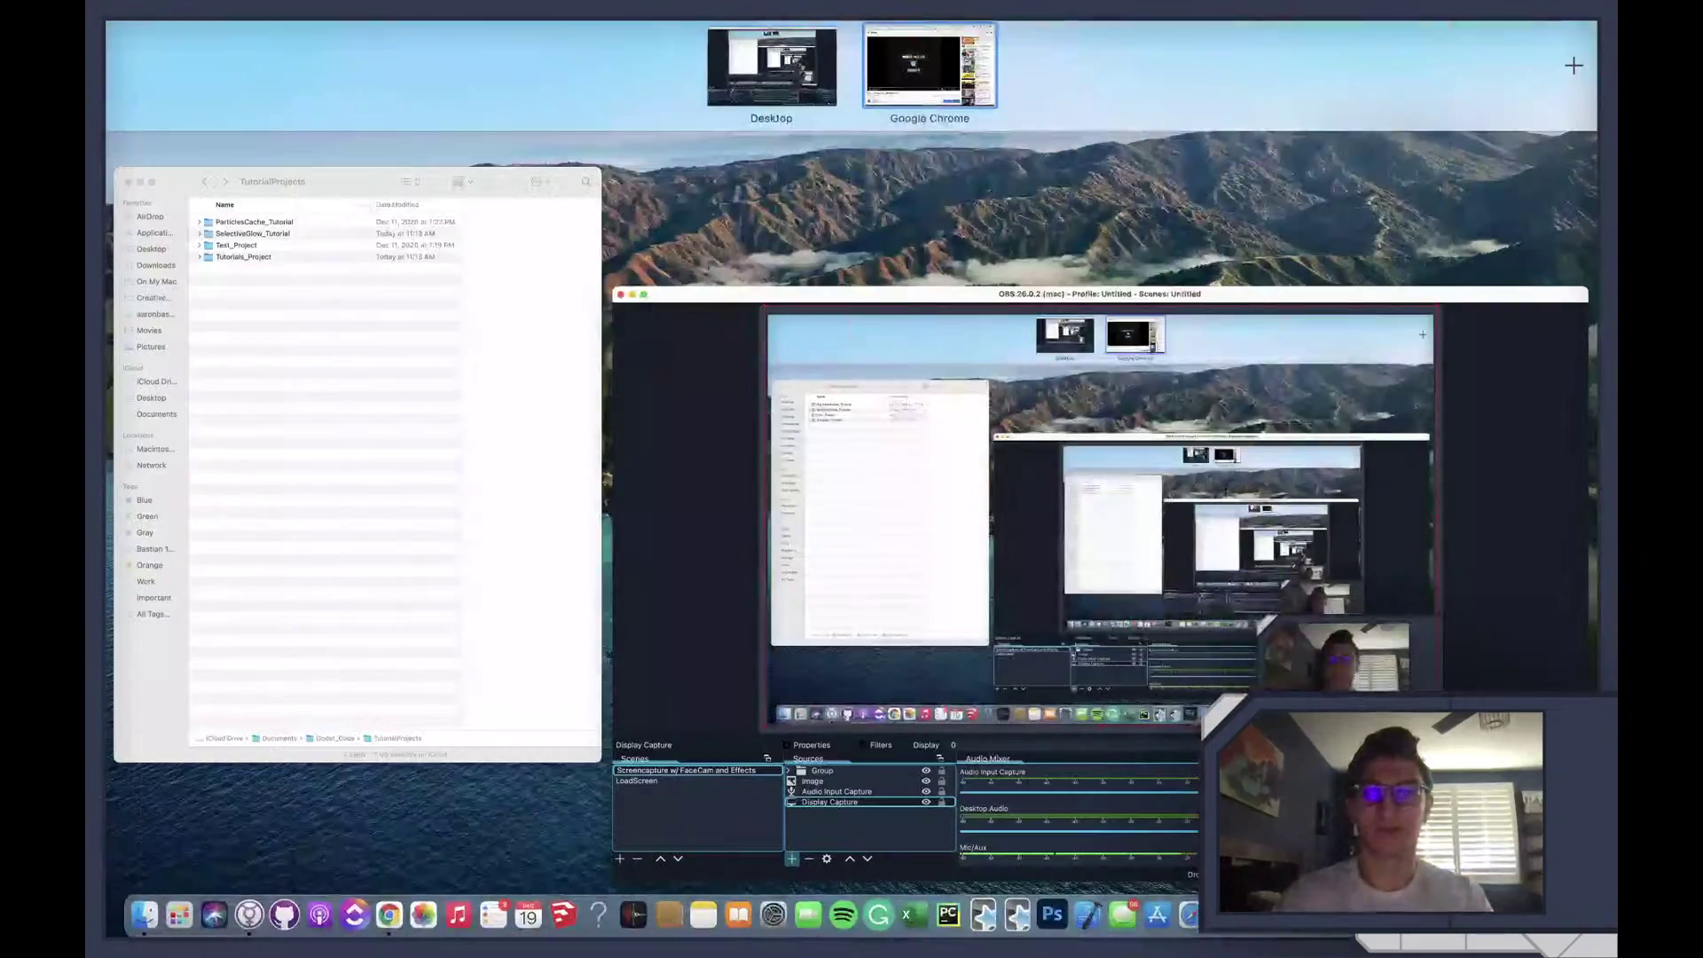
{"action": "left_click", "coordinate": [1572, 64]}
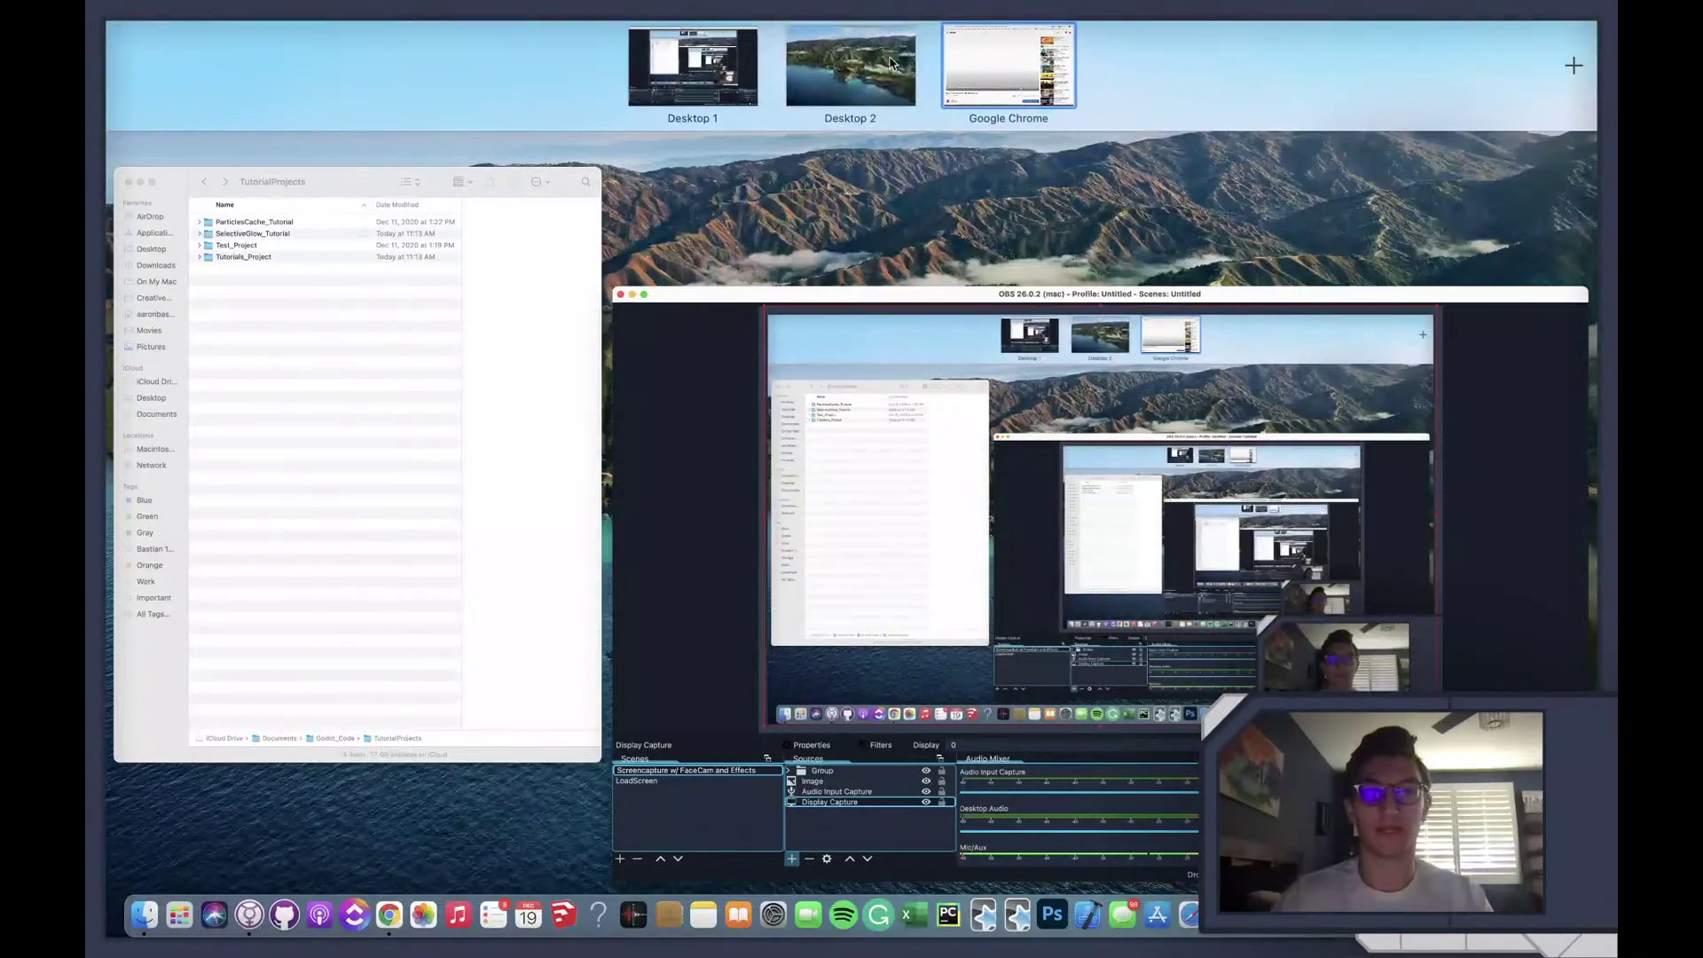
{"action": "left_click", "coordinate": [892, 62]}
{"action": "key", "text": "ctrl+Right"}
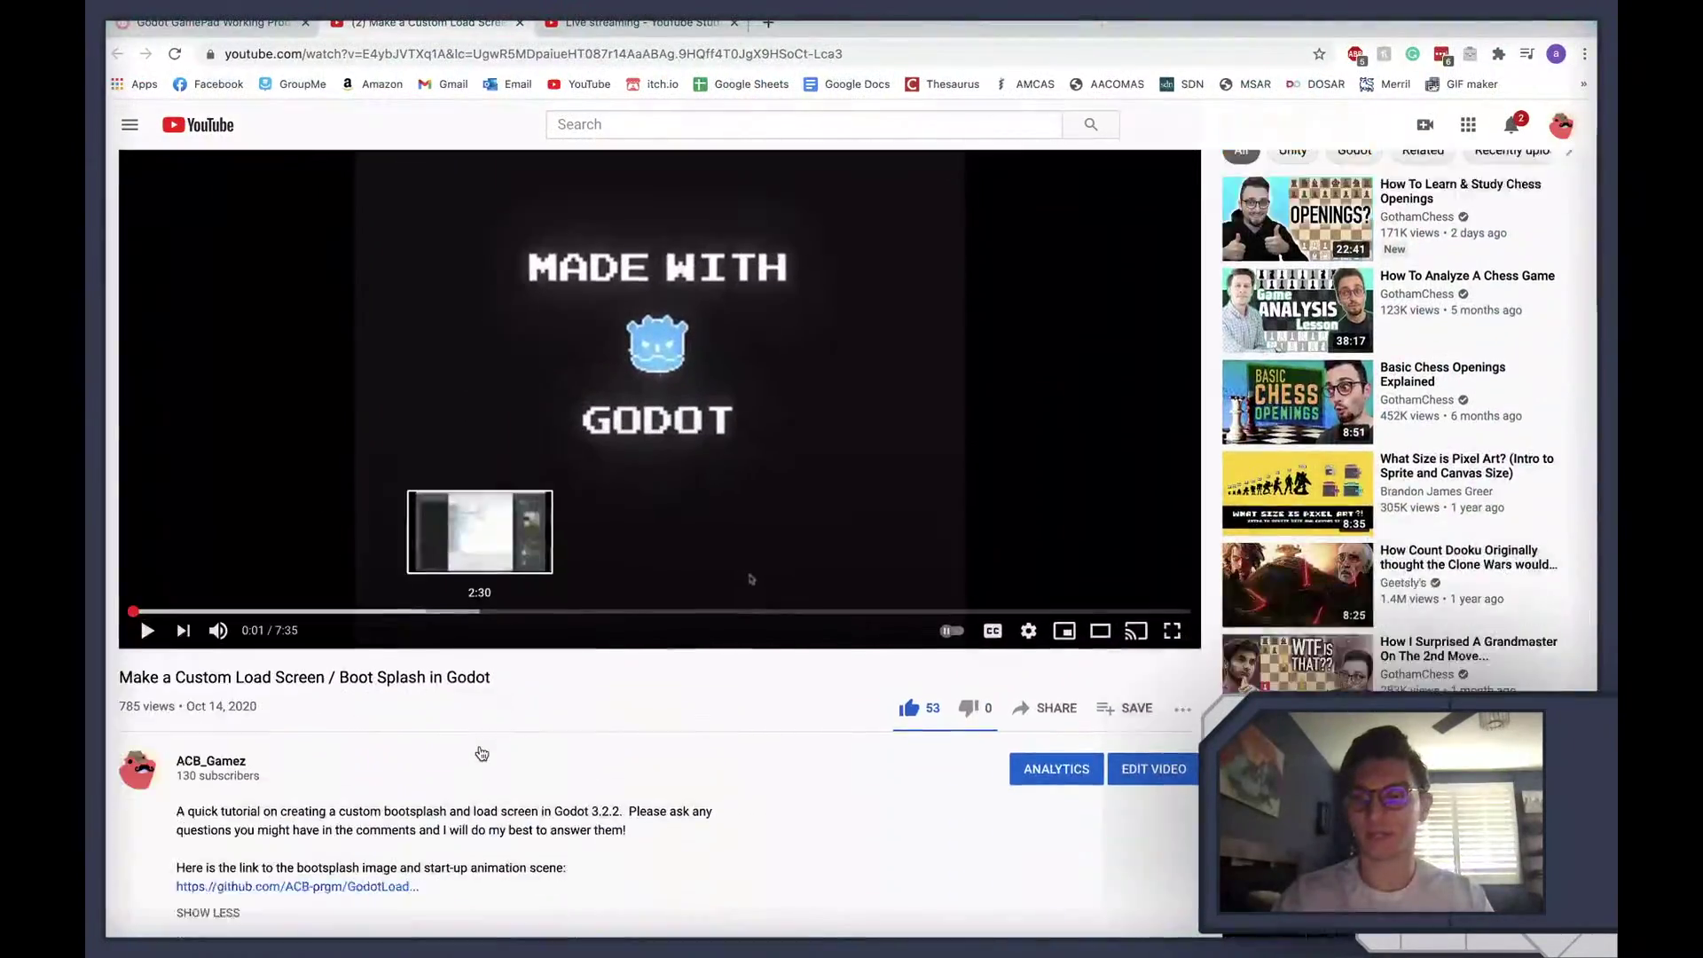
Download the GodotLoadScreen GitHub repository linked in the video description as a ZIP and unpack it
{"action": "scroll", "coordinate": [482, 753], "scroll_direction": "down", "scroll_amount": 2}
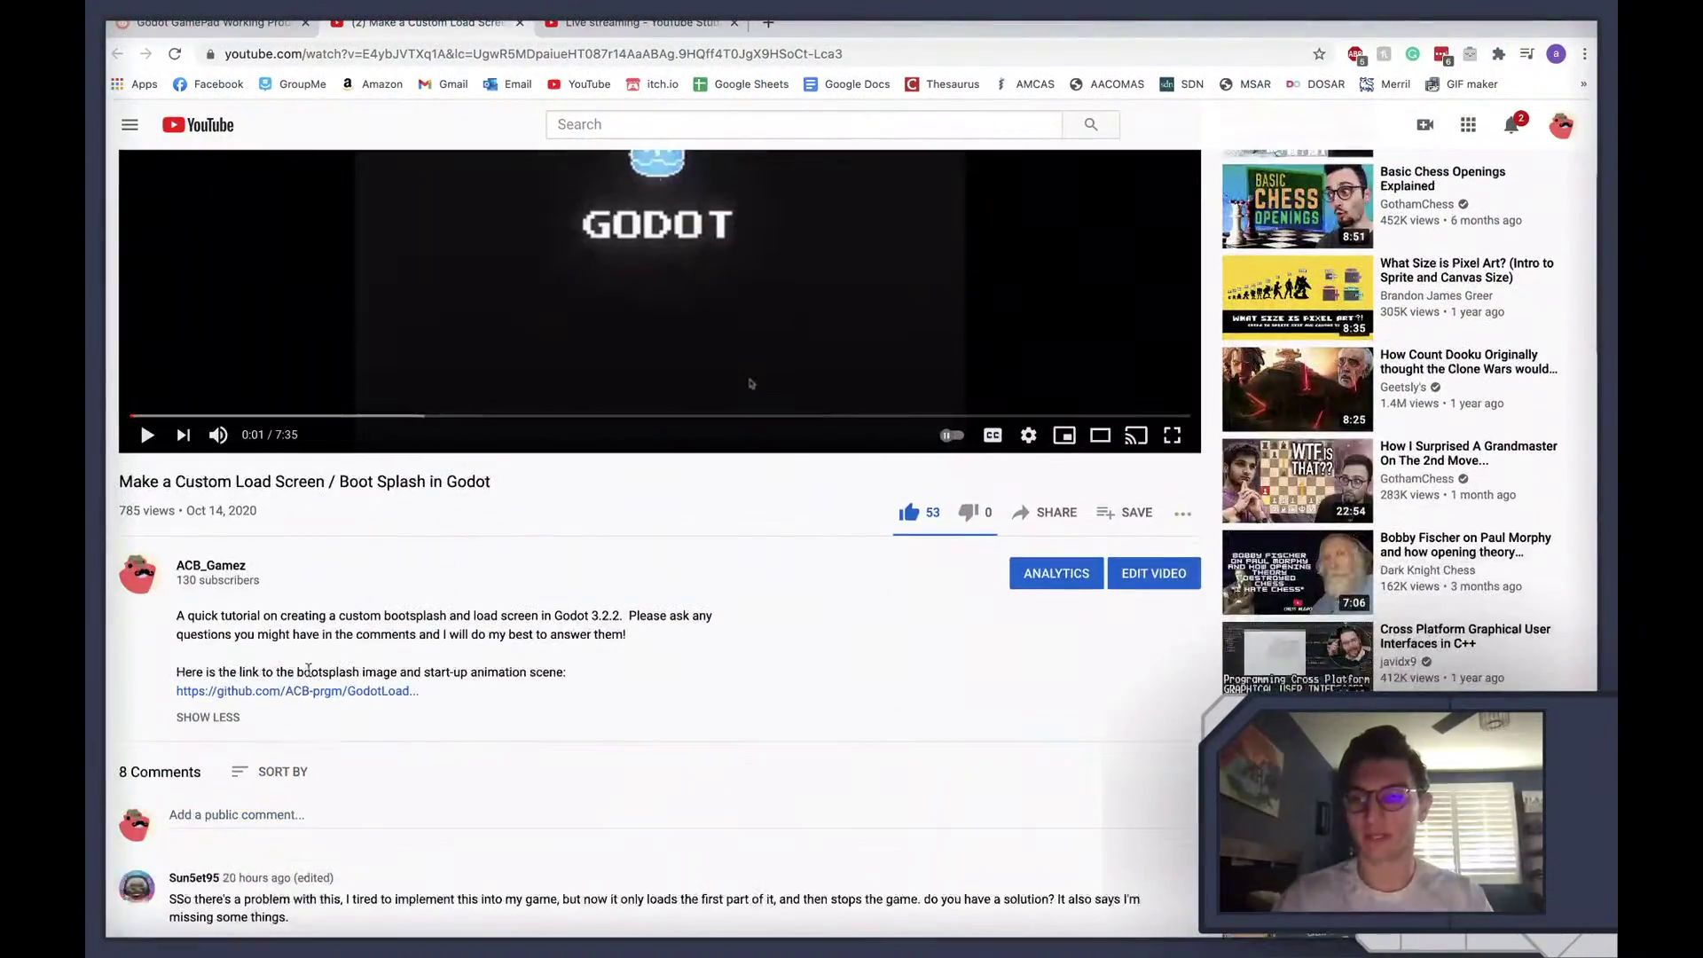
{"action": "left_click", "coordinate": [241, 700]}
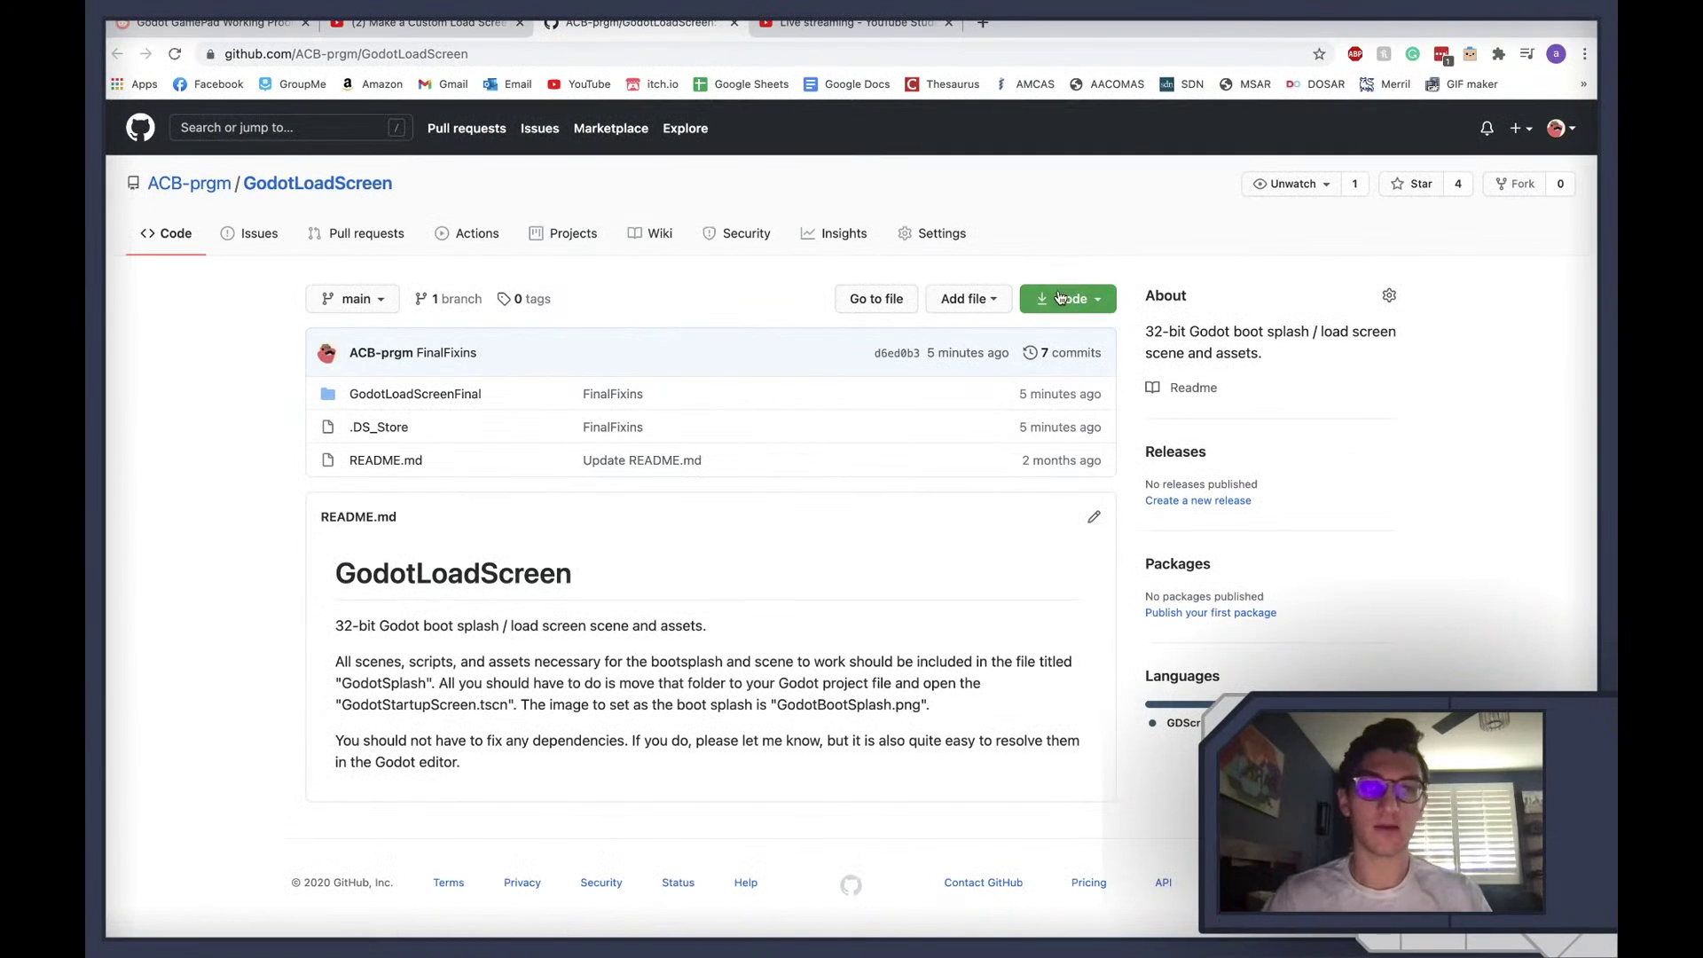
{"action": "left_click", "coordinate": [1060, 298]}
{"action": "left_click", "coordinate": [920, 526]}
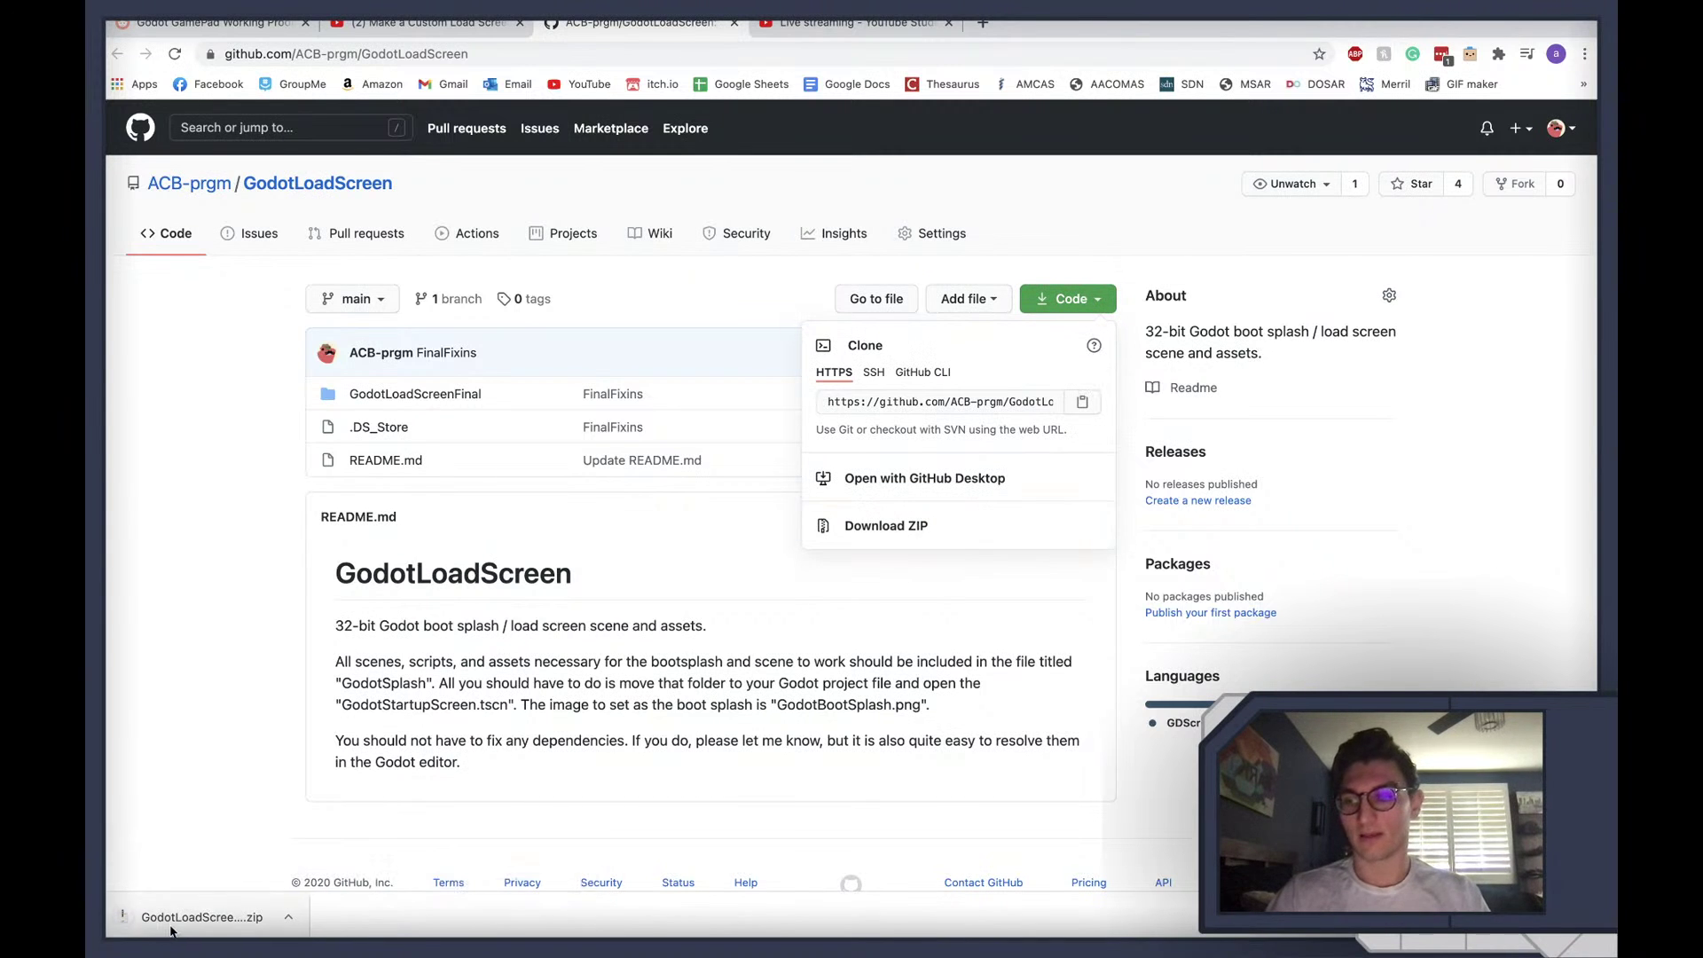
{"action": "left_click", "coordinate": [184, 919]}
Move the Finder window with the unpacked GodotLoadScreen-main folder to Desktop 2 and select the downloaded ZIP file
{"action": "key", "text": "ctrl+Up"}
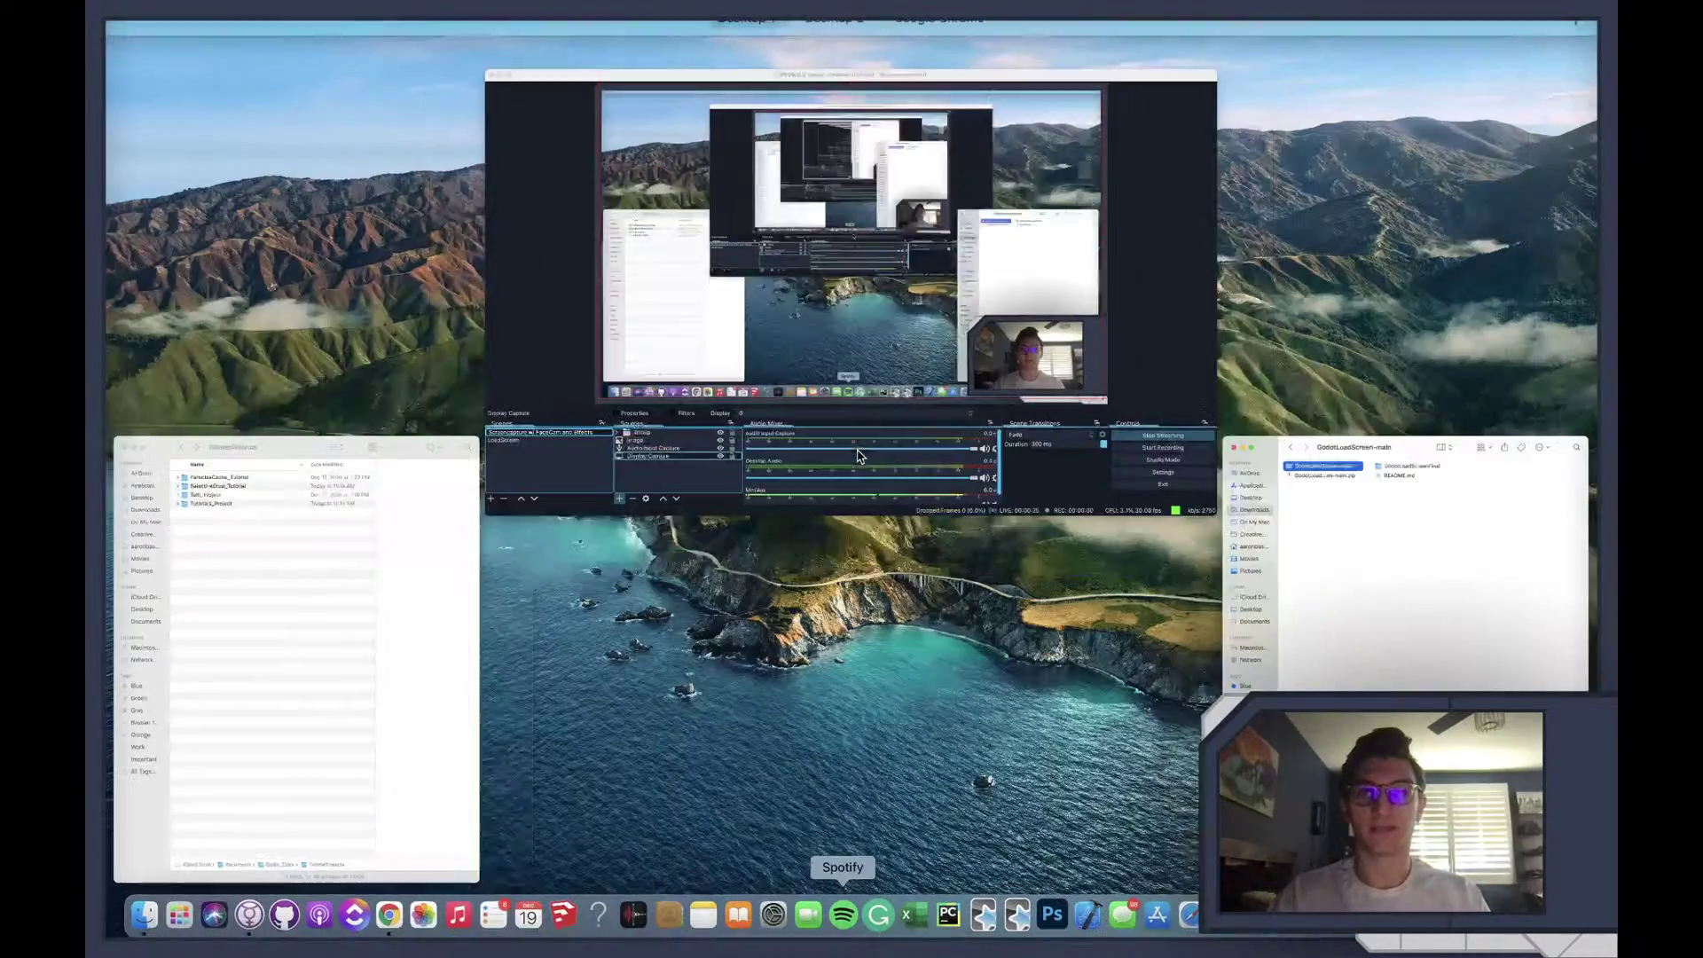
{"action": "left_click_drag", "start_coordinate": [1327, 498], "coordinate": [878, 50]}
{"action": "left_click", "coordinate": [878, 51]}
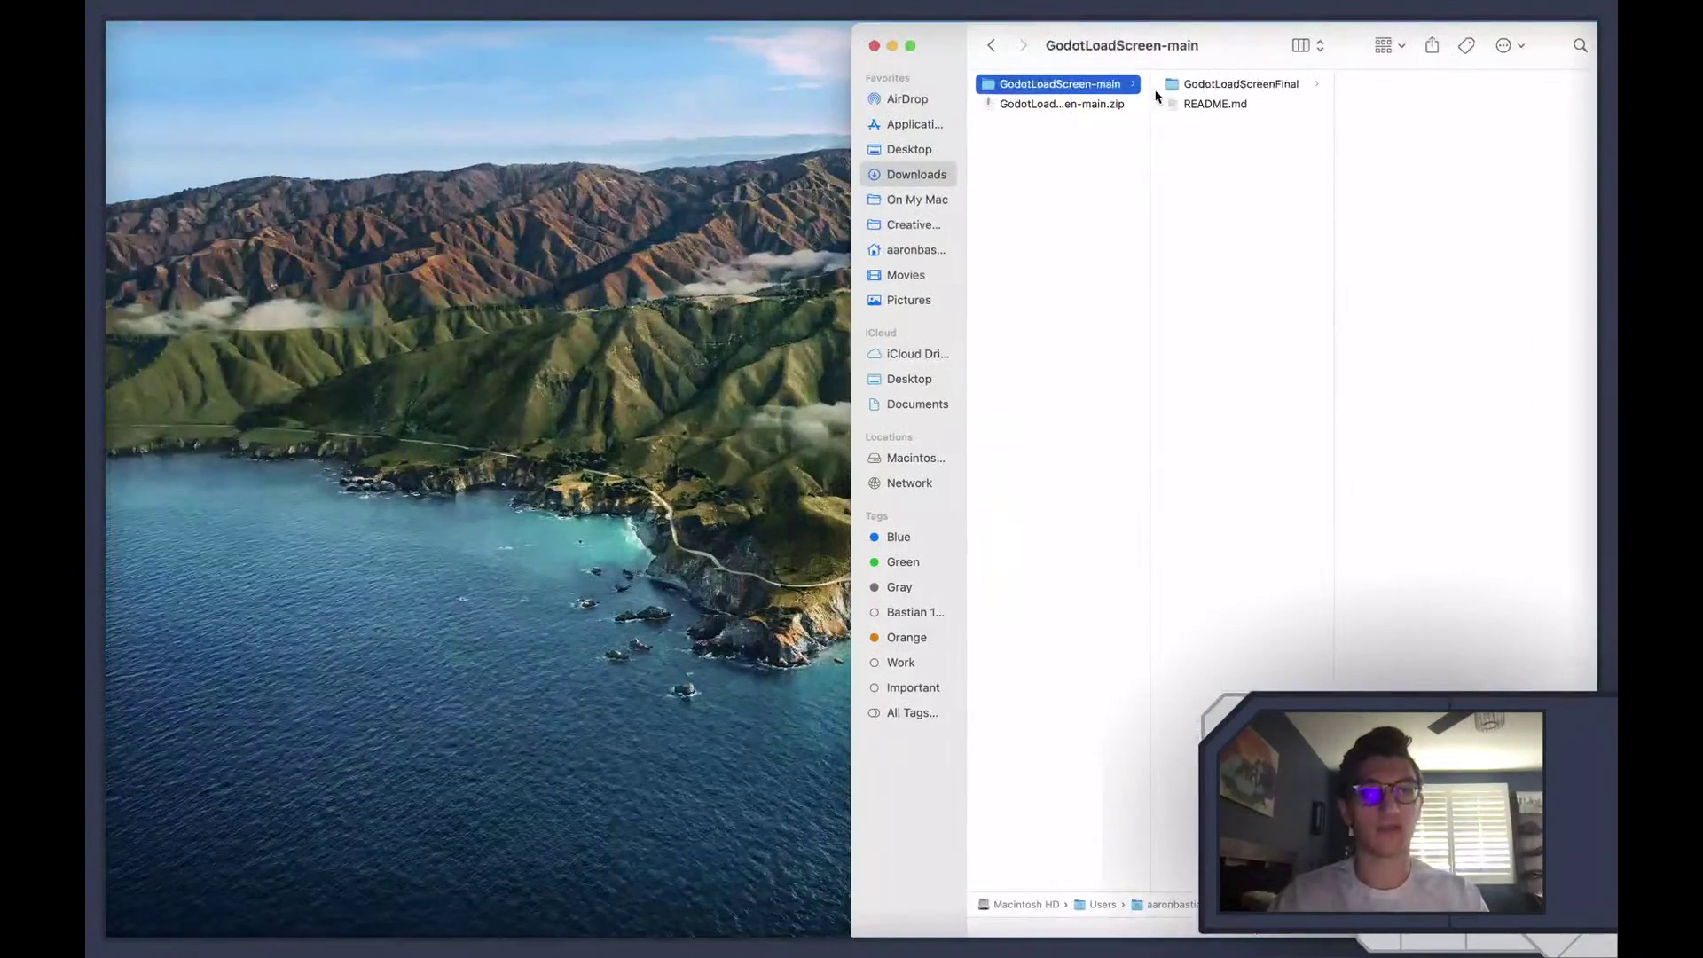
{"action": "left_click", "coordinate": [1114, 106]}
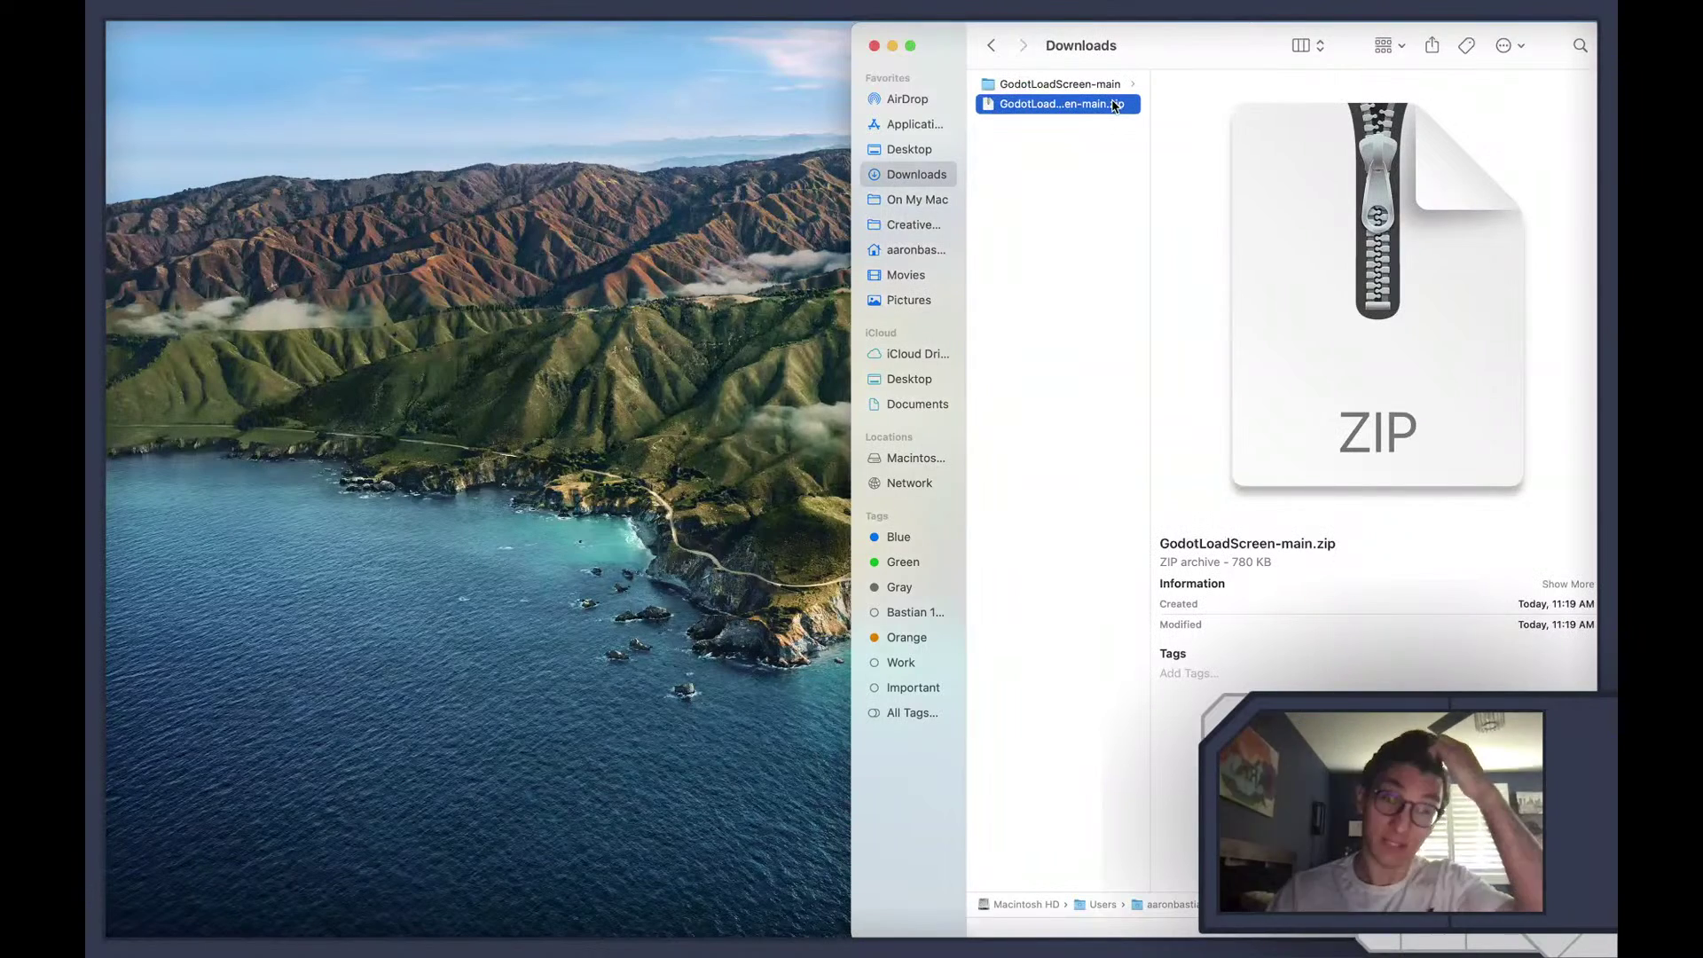
{"action": "left_click", "coordinate": [1115, 105]}
Quit Google Chrome and return to Desktop 2 with the Downloads window
{"action": "key", "text": "ctrl+Right"}
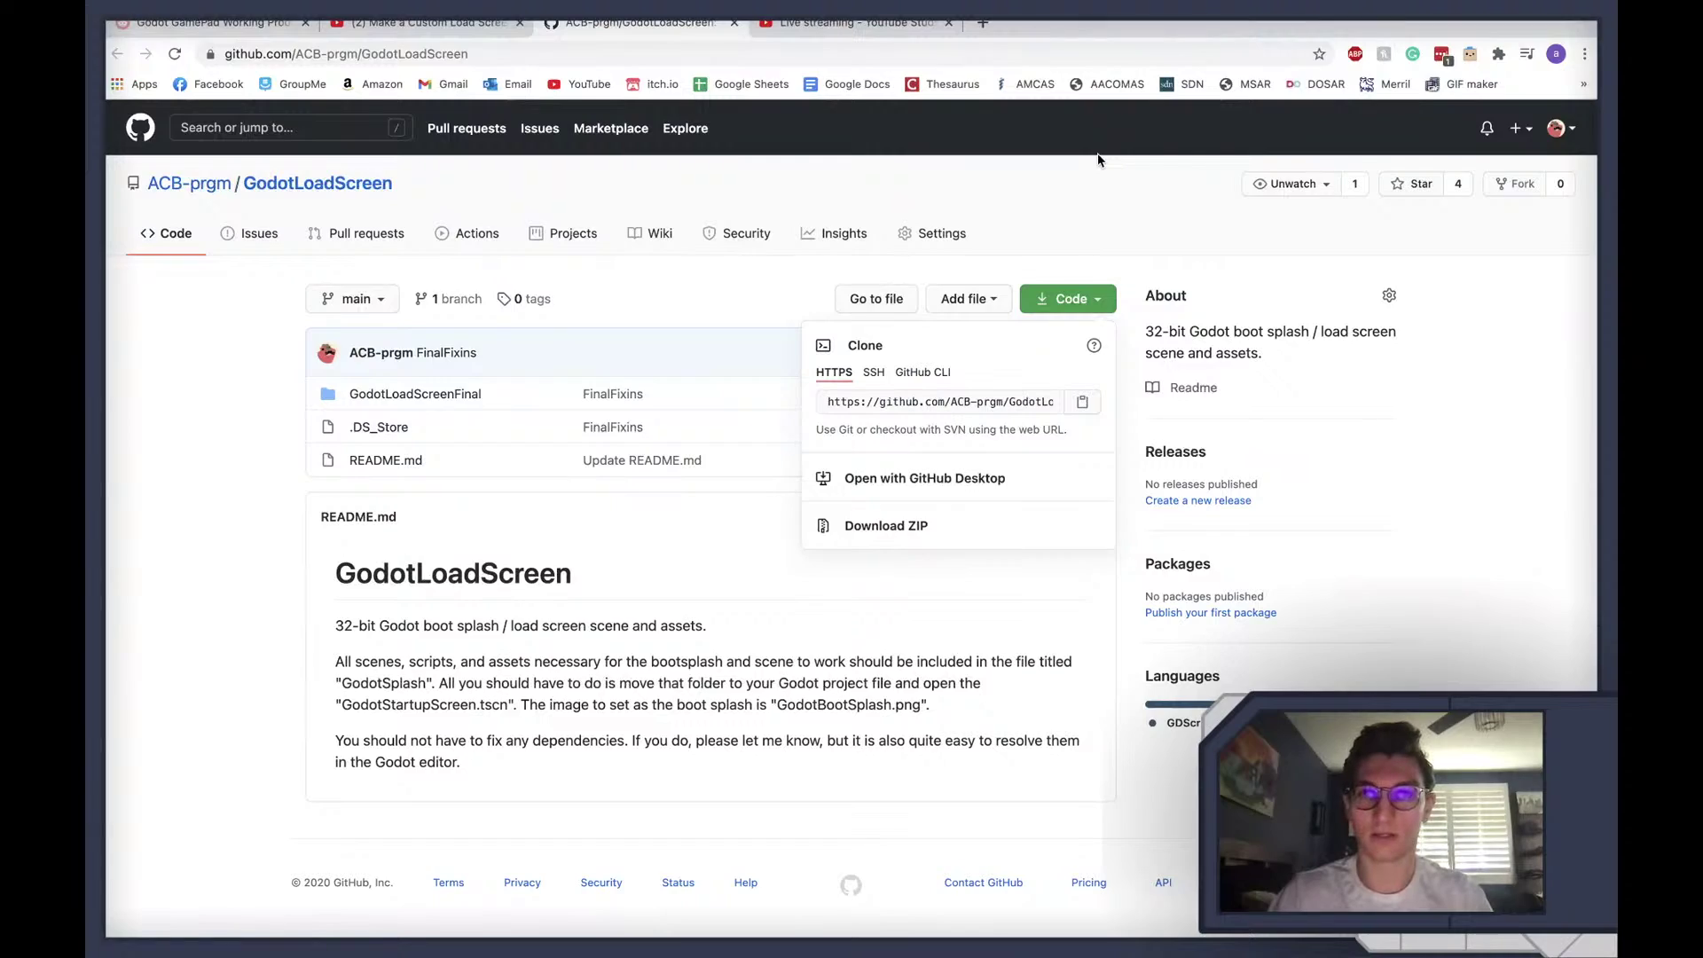
{"action": "key", "text": "super+q"}
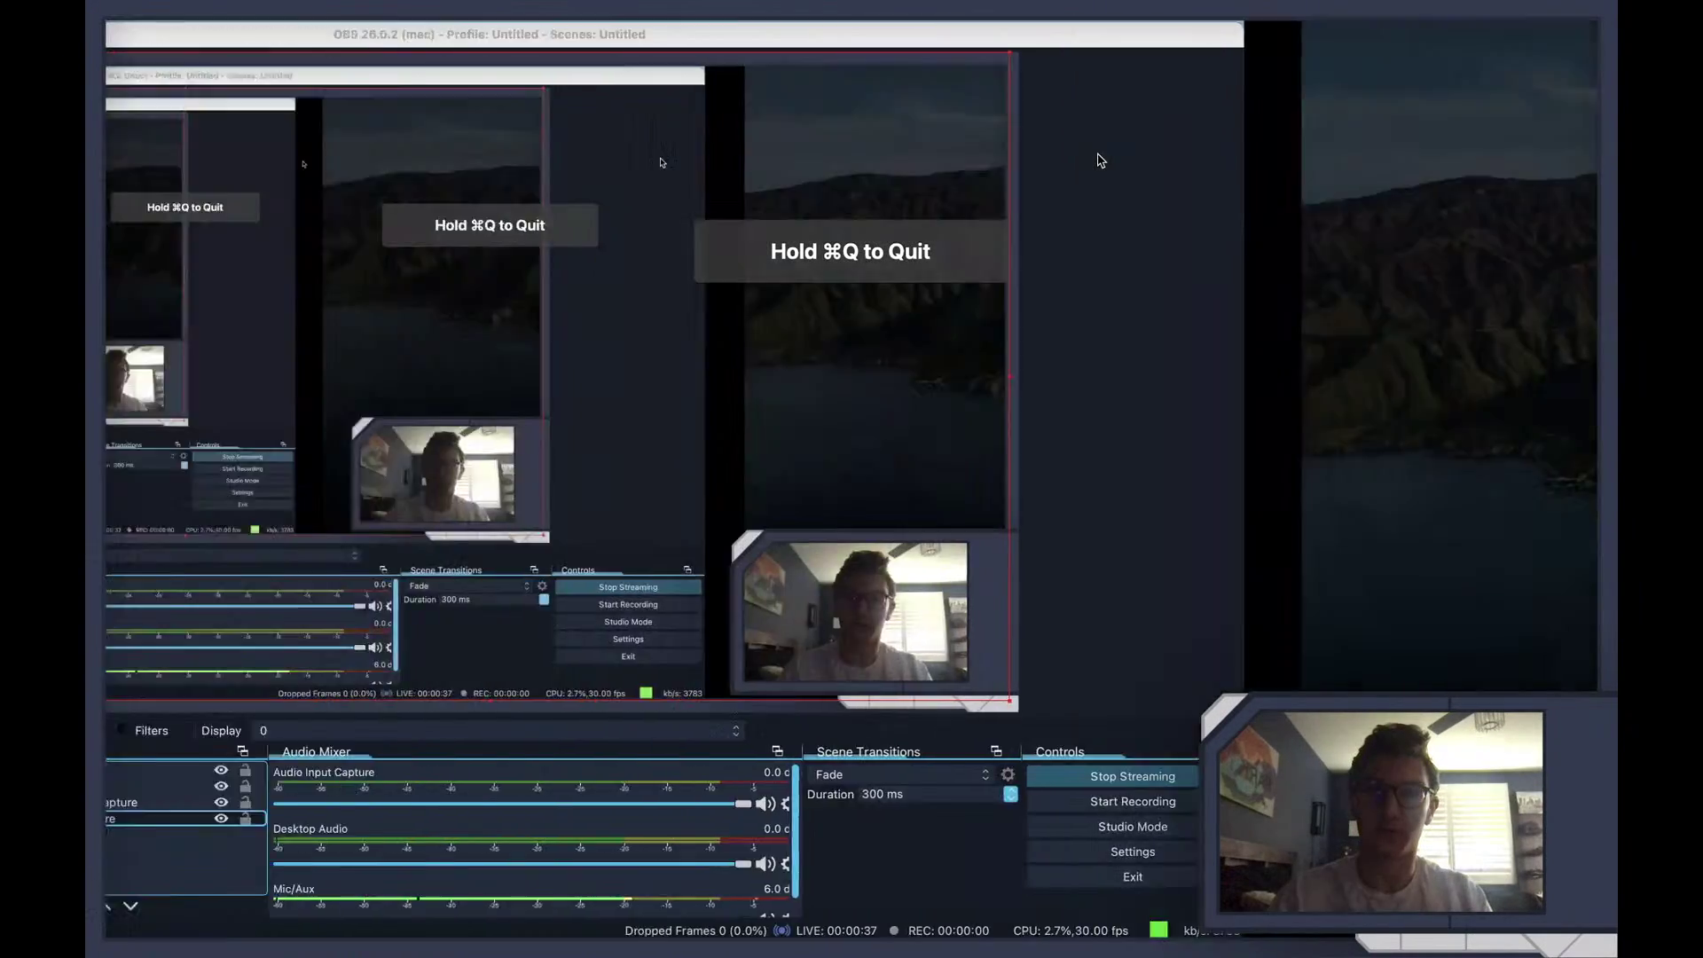
{"action": "key", "text": "ctrl+Up"}
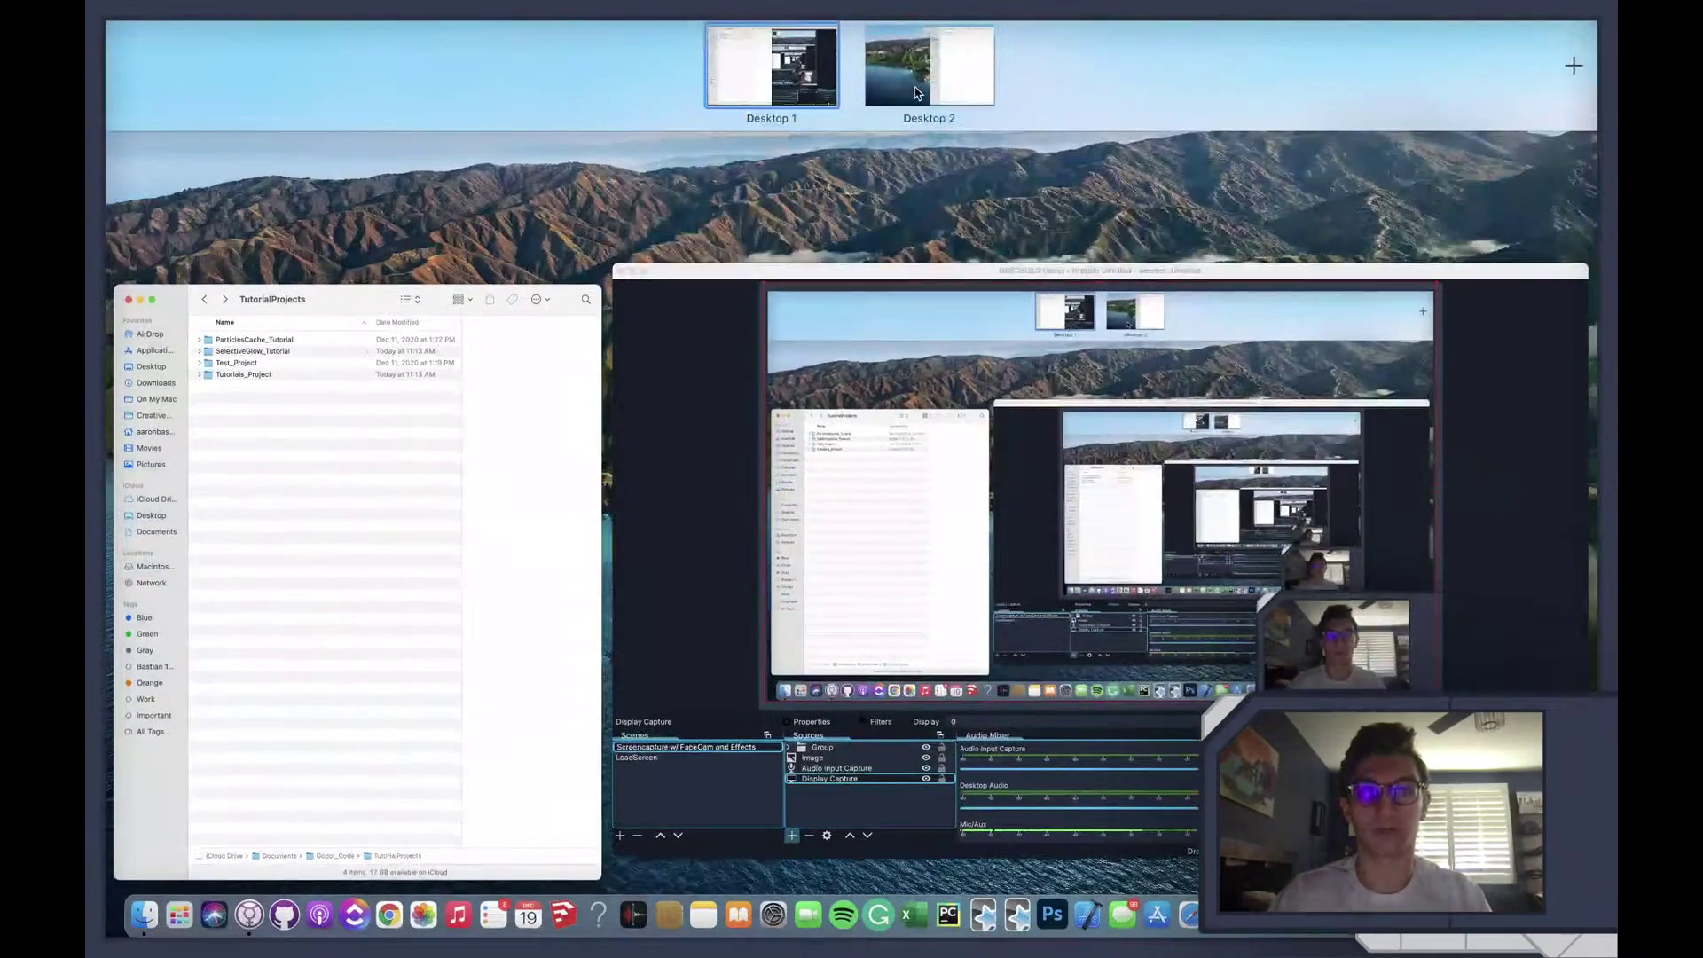
{"action": "left_click", "coordinate": [921, 85]}
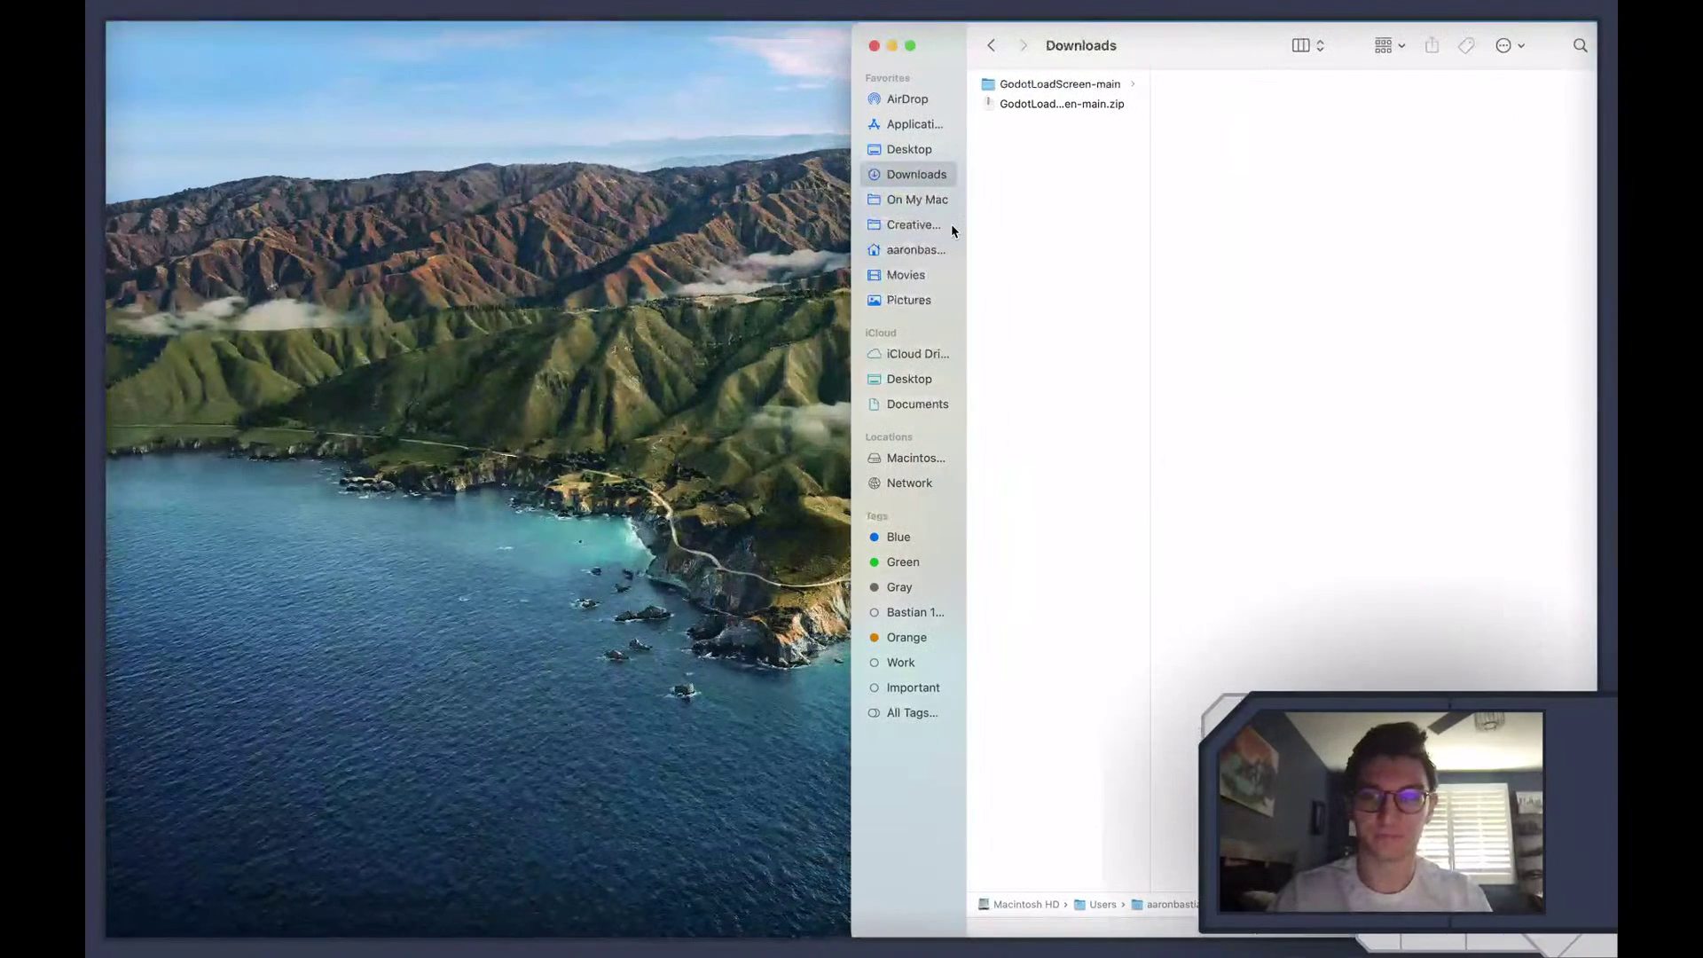
Open a second Finder window, then view README.md and the contents of GodotLoadScreenFinal inside GodotLoadScreen-main
{"action": "key", "text": "super+n"}
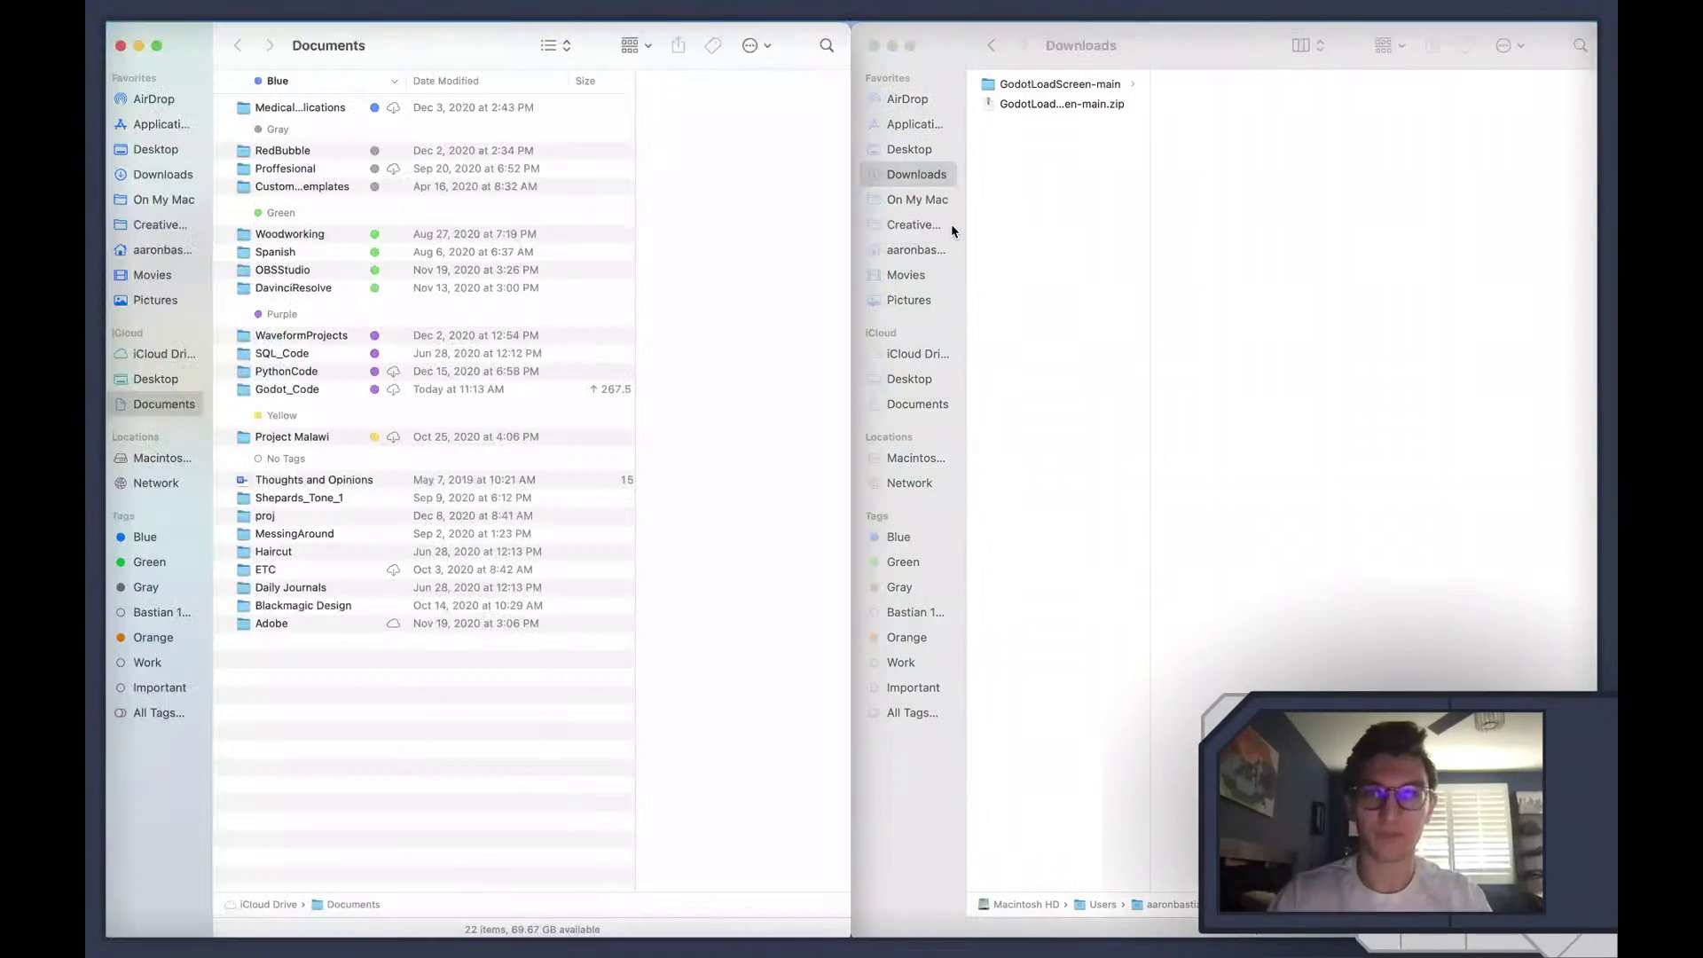
{"action": "left_click", "coordinate": [1079, 90]}
{"action": "left_click", "coordinate": [1097, 89]}
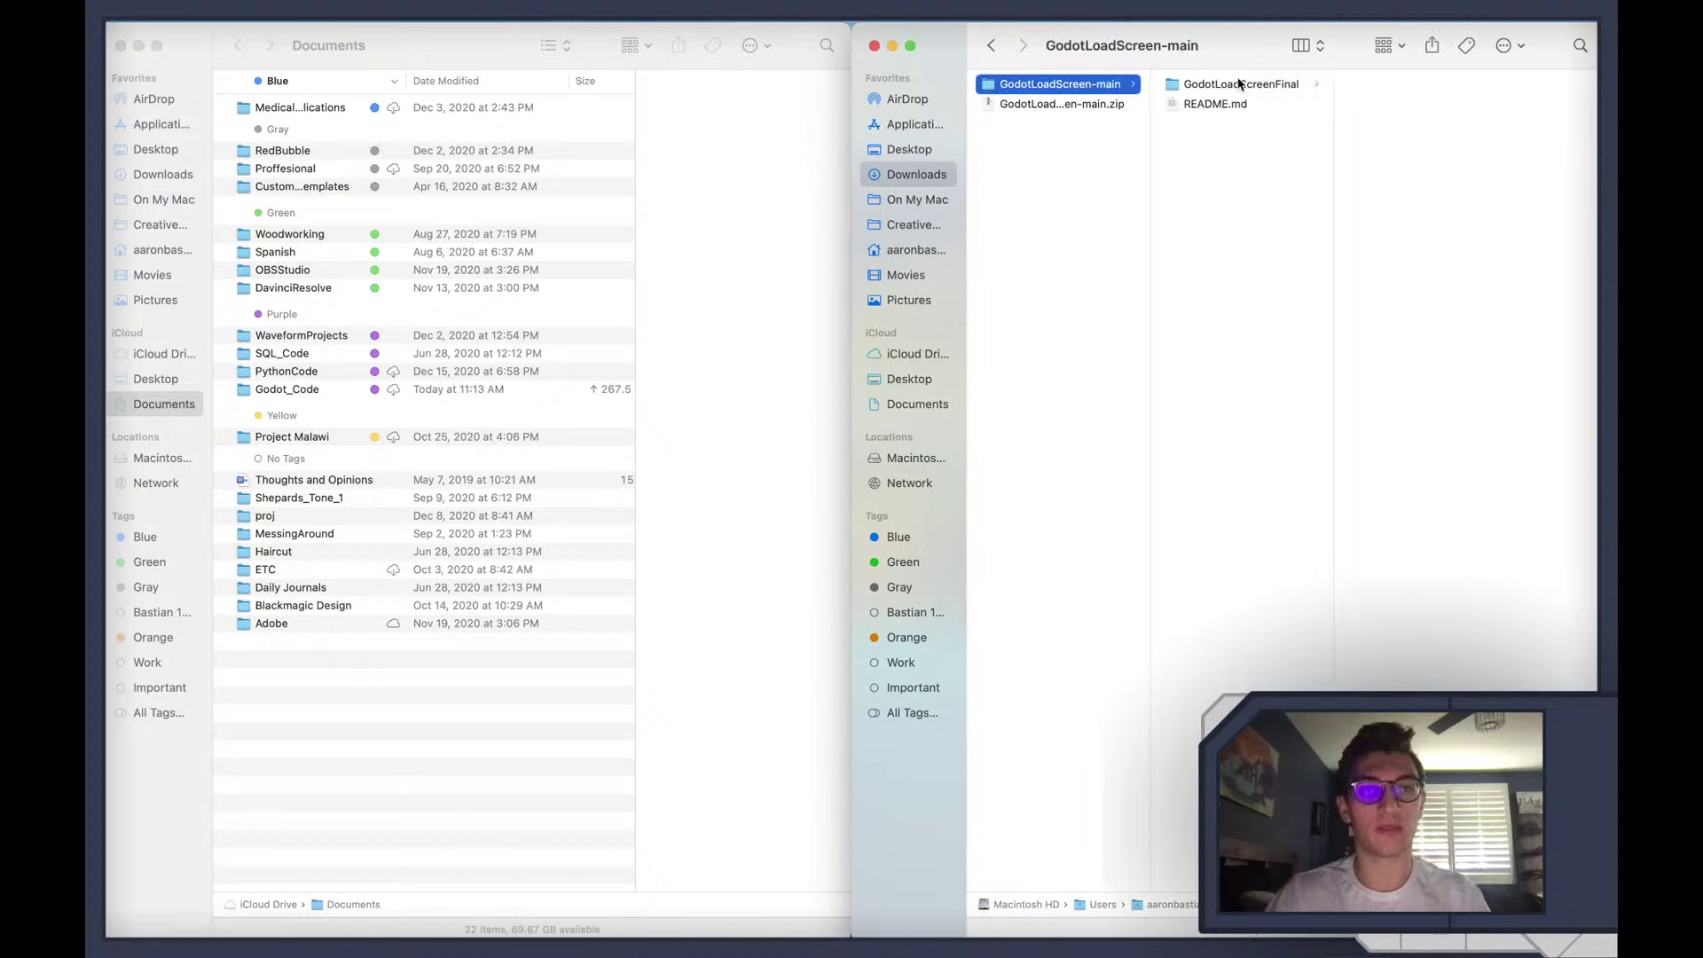
{"action": "left_click", "coordinate": [1237, 106]}
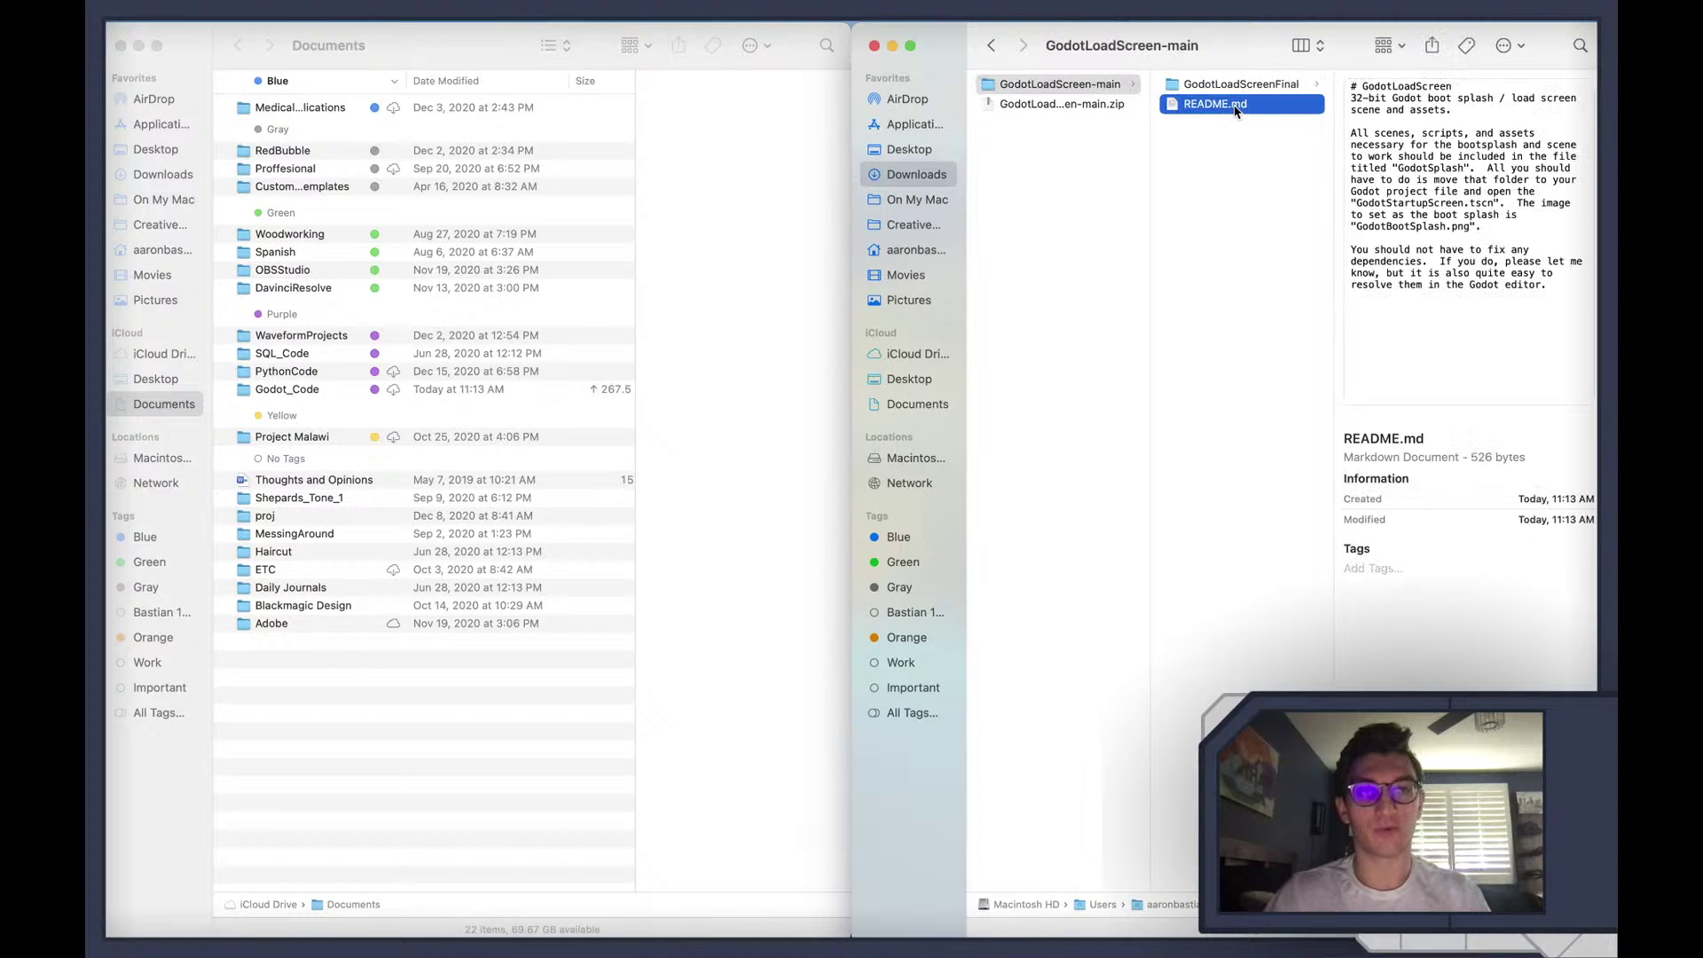
{"action": "left_click", "coordinate": [1248, 85]}
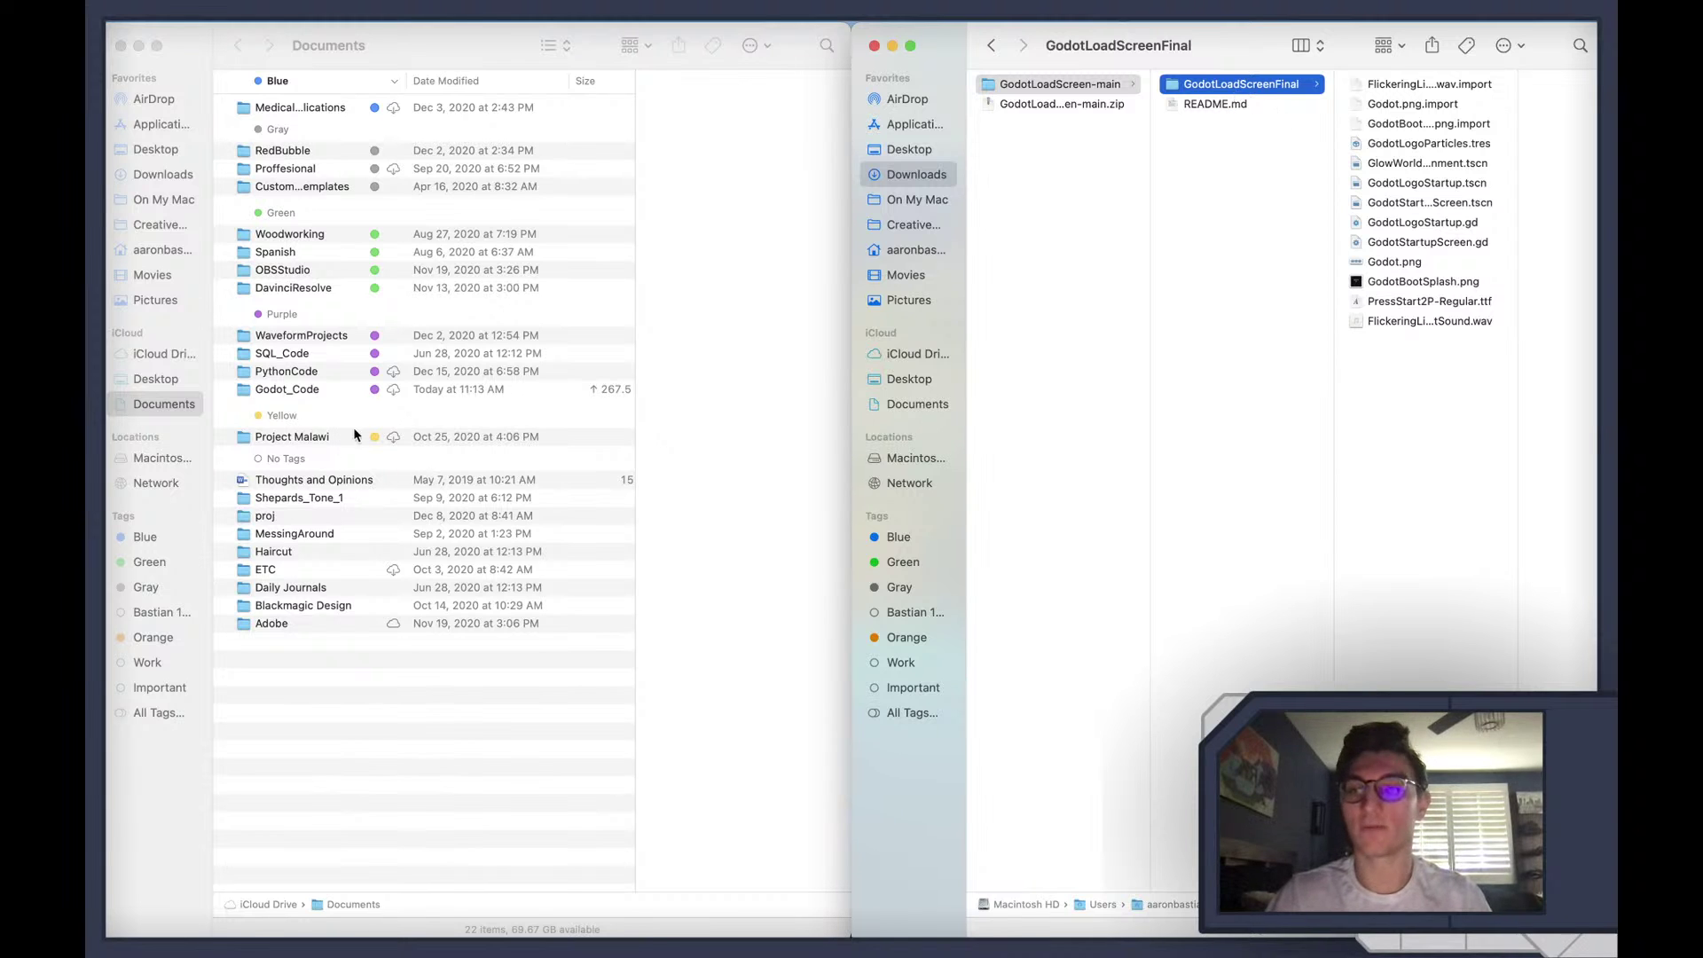
In the Documents window, go to Godot_Code, TutorialProjects, SelectiveGlow_Tutorial and collapse its Scenes folder
{"action": "left_click", "coordinate": [295, 392]}
{"action": "double_click", "coordinate": [296, 392]}
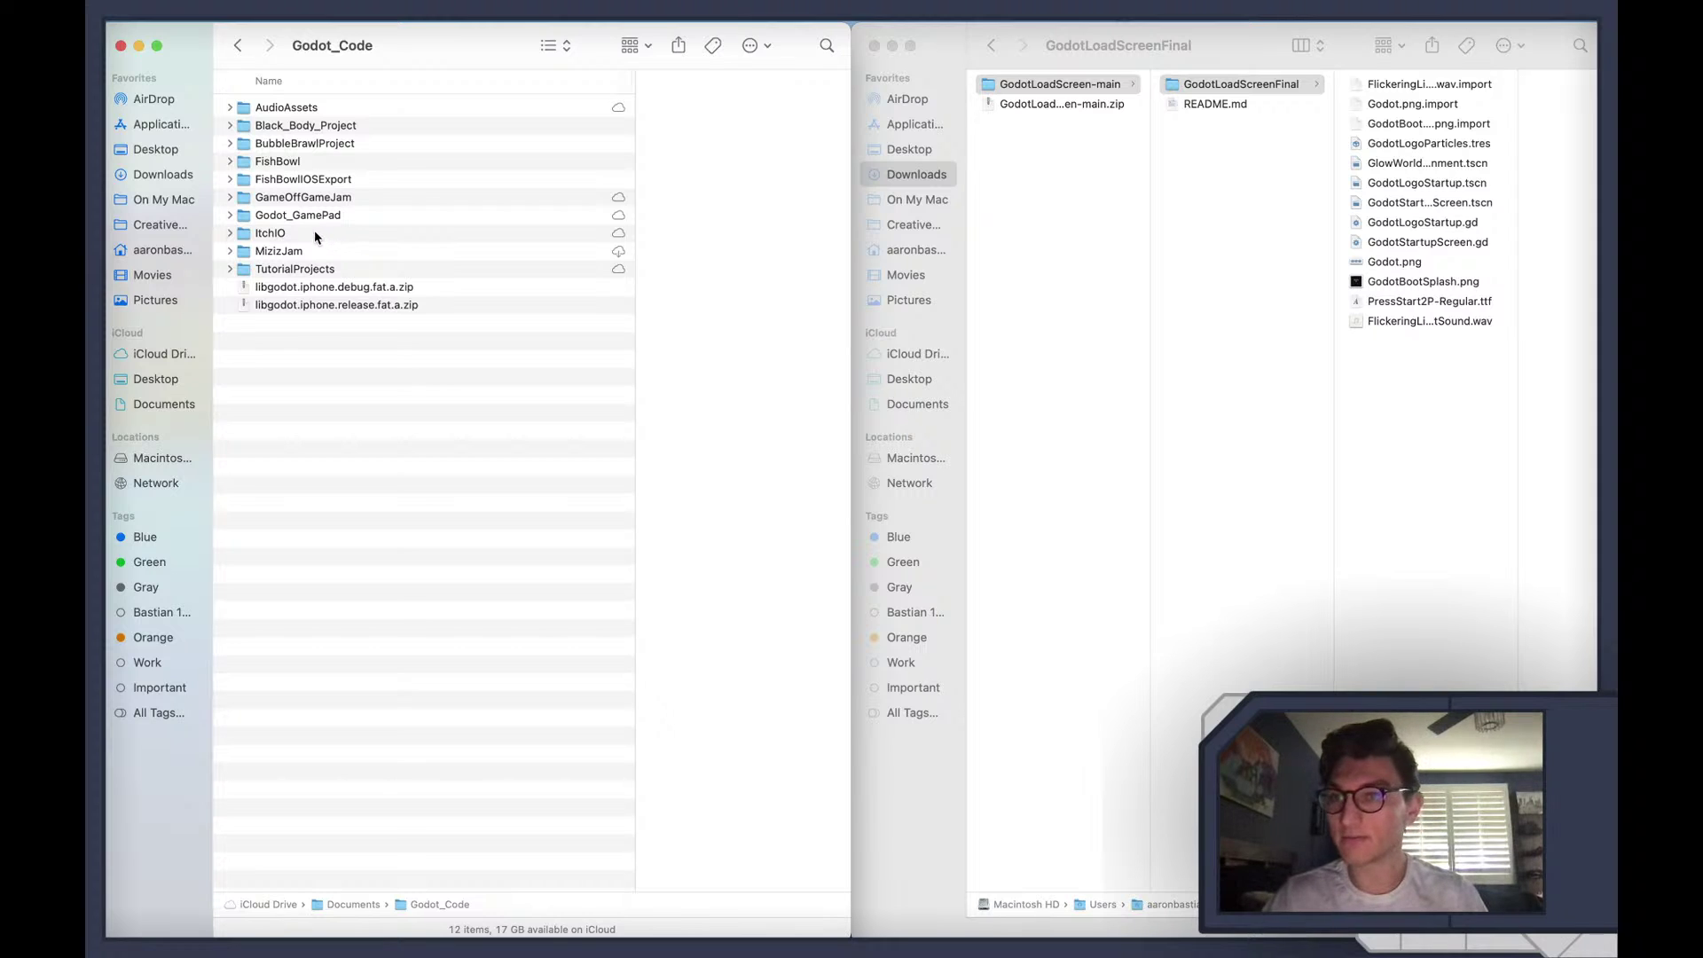
{"action": "left_click", "coordinate": [295, 269]}
{"action": "double_click", "coordinate": [295, 269]}
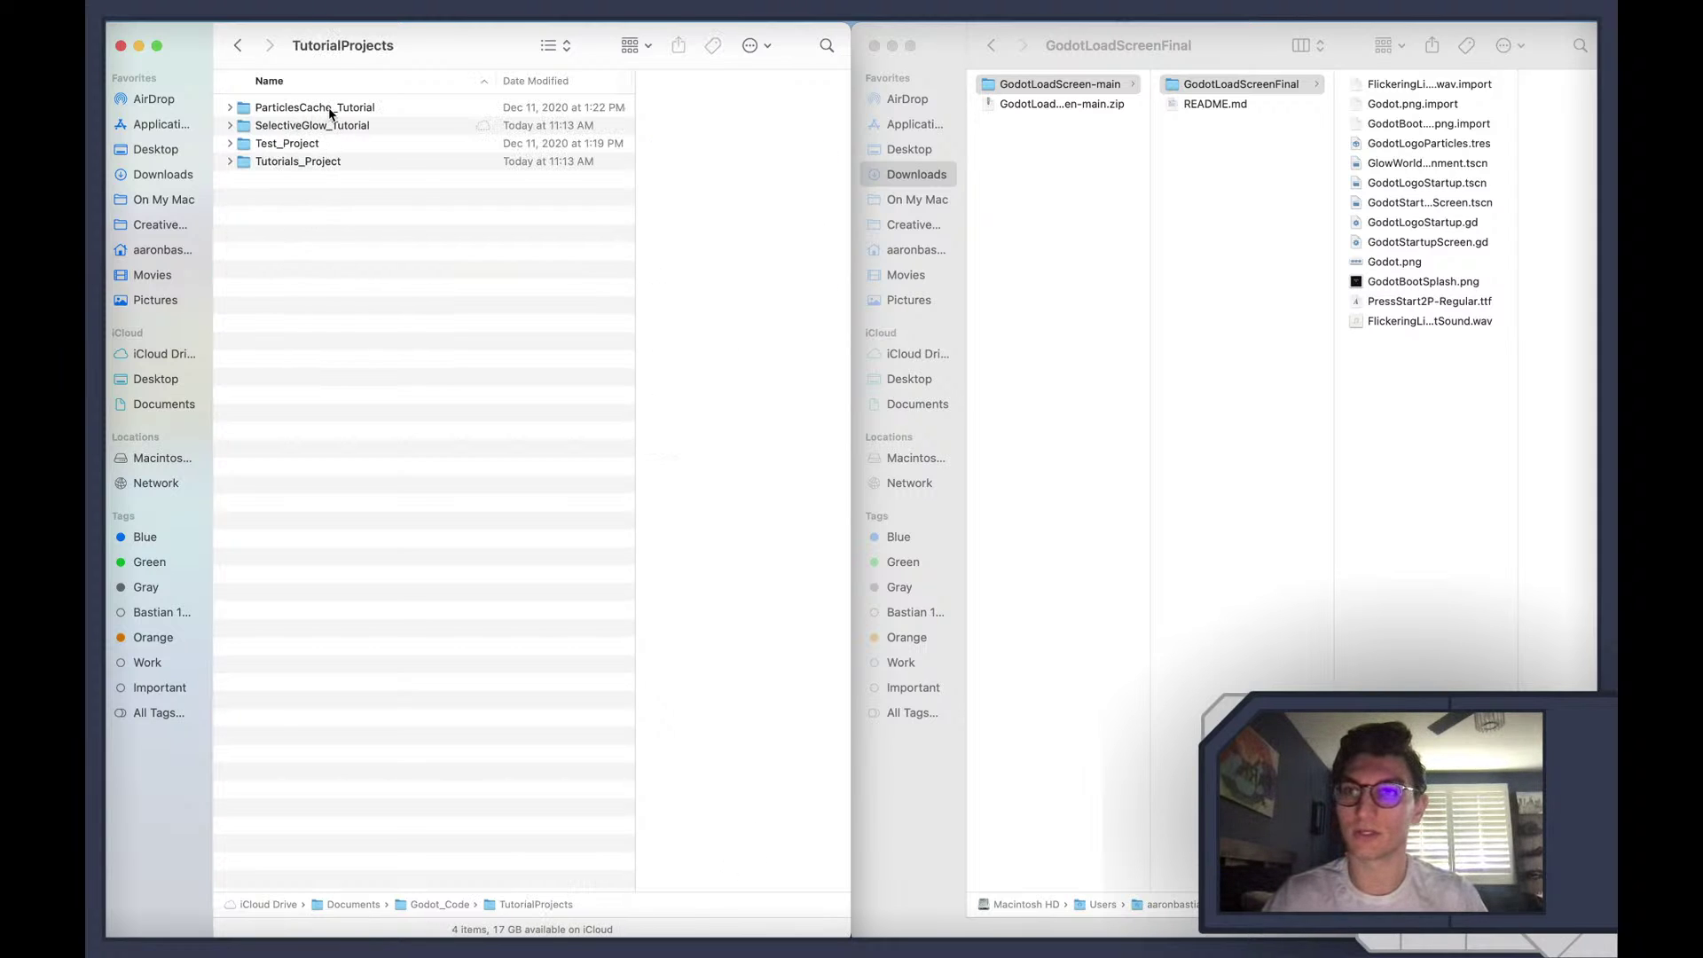
{"action": "double_click", "coordinate": [311, 127]}
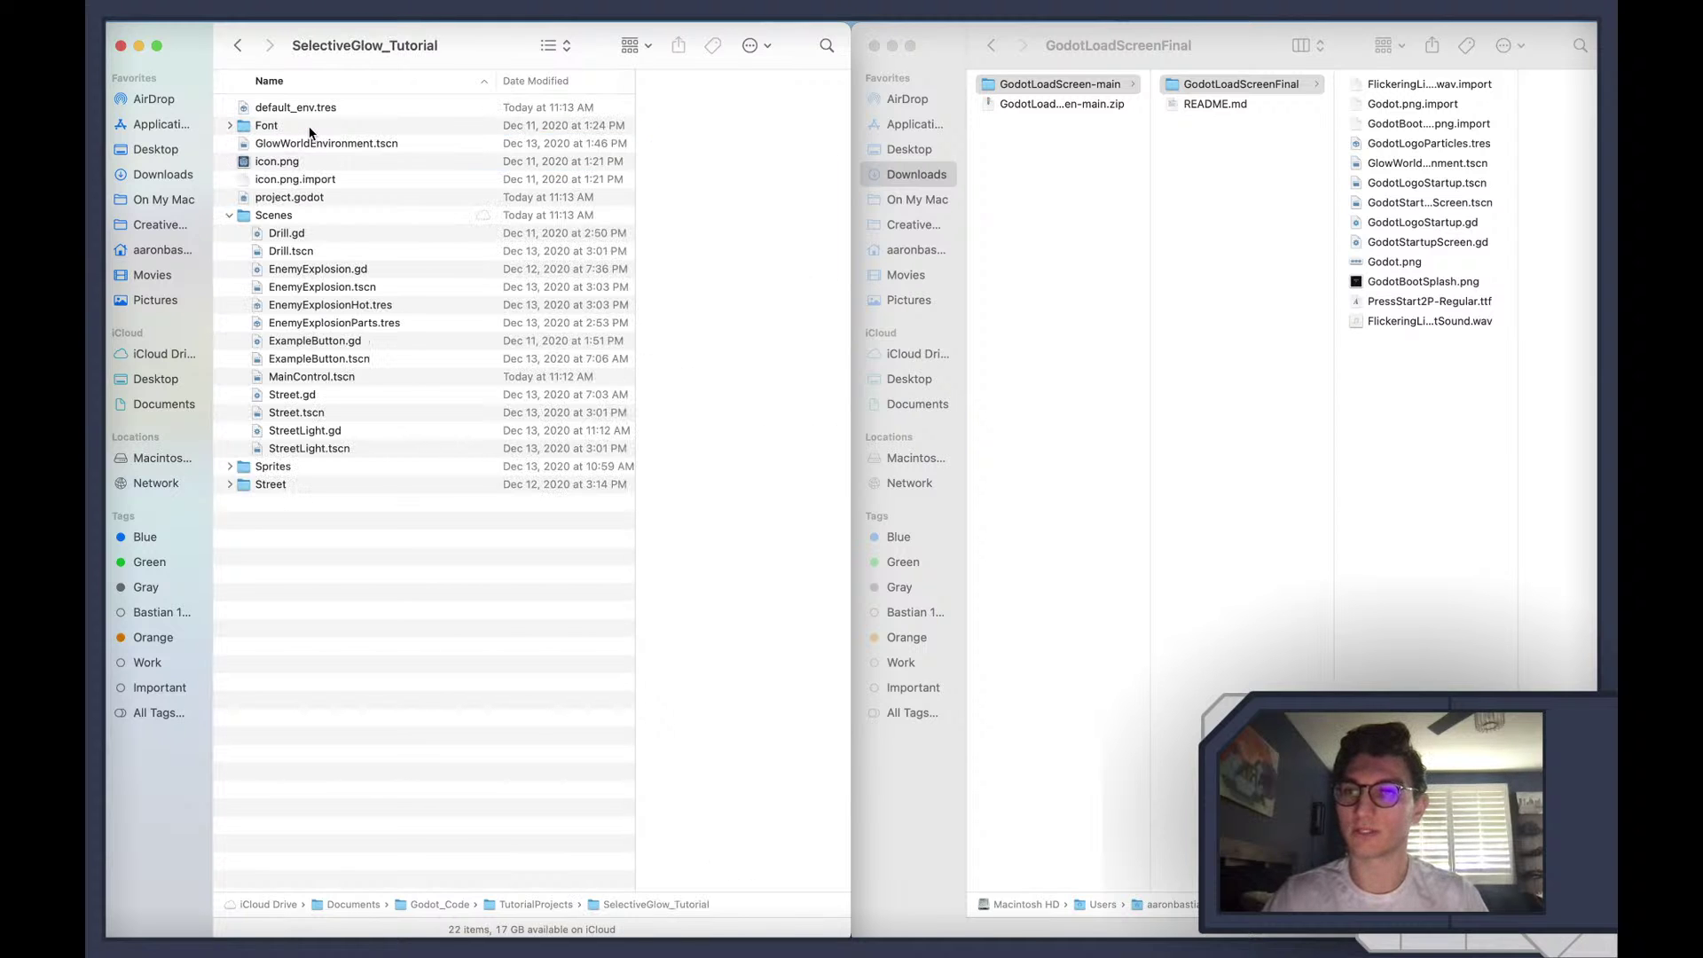
{"action": "left_click", "coordinate": [230, 215]}
{"action": "left_click", "coordinate": [237, 46]}
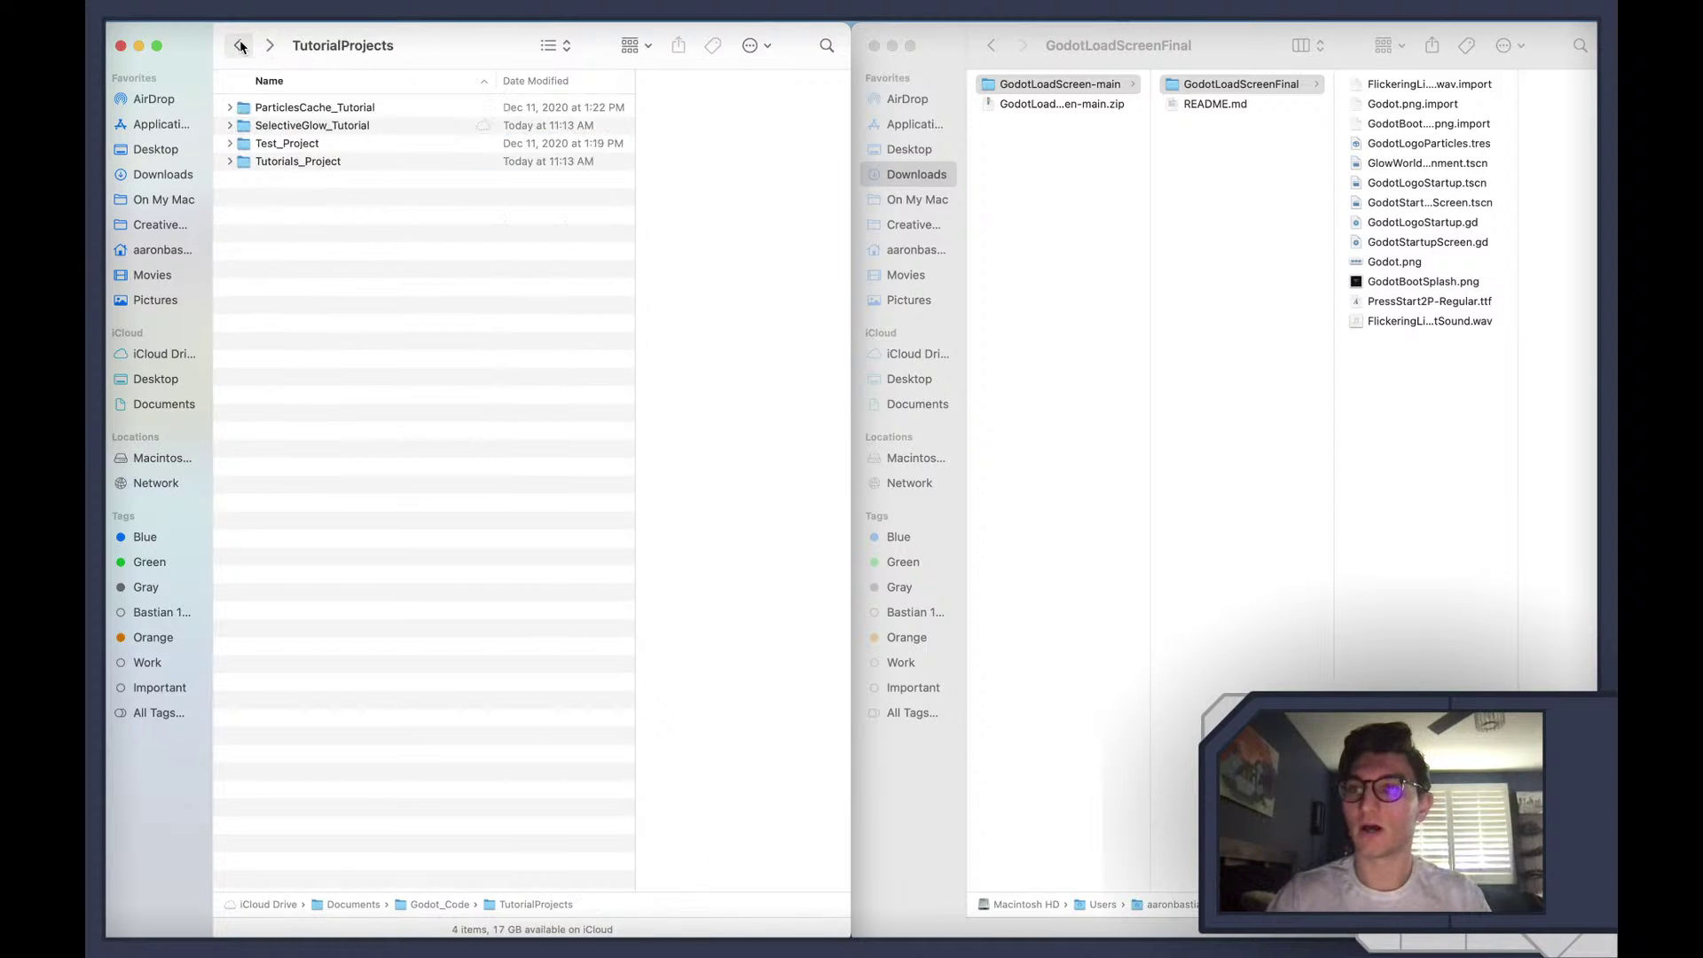
{"action": "left_click", "coordinate": [331, 110]}
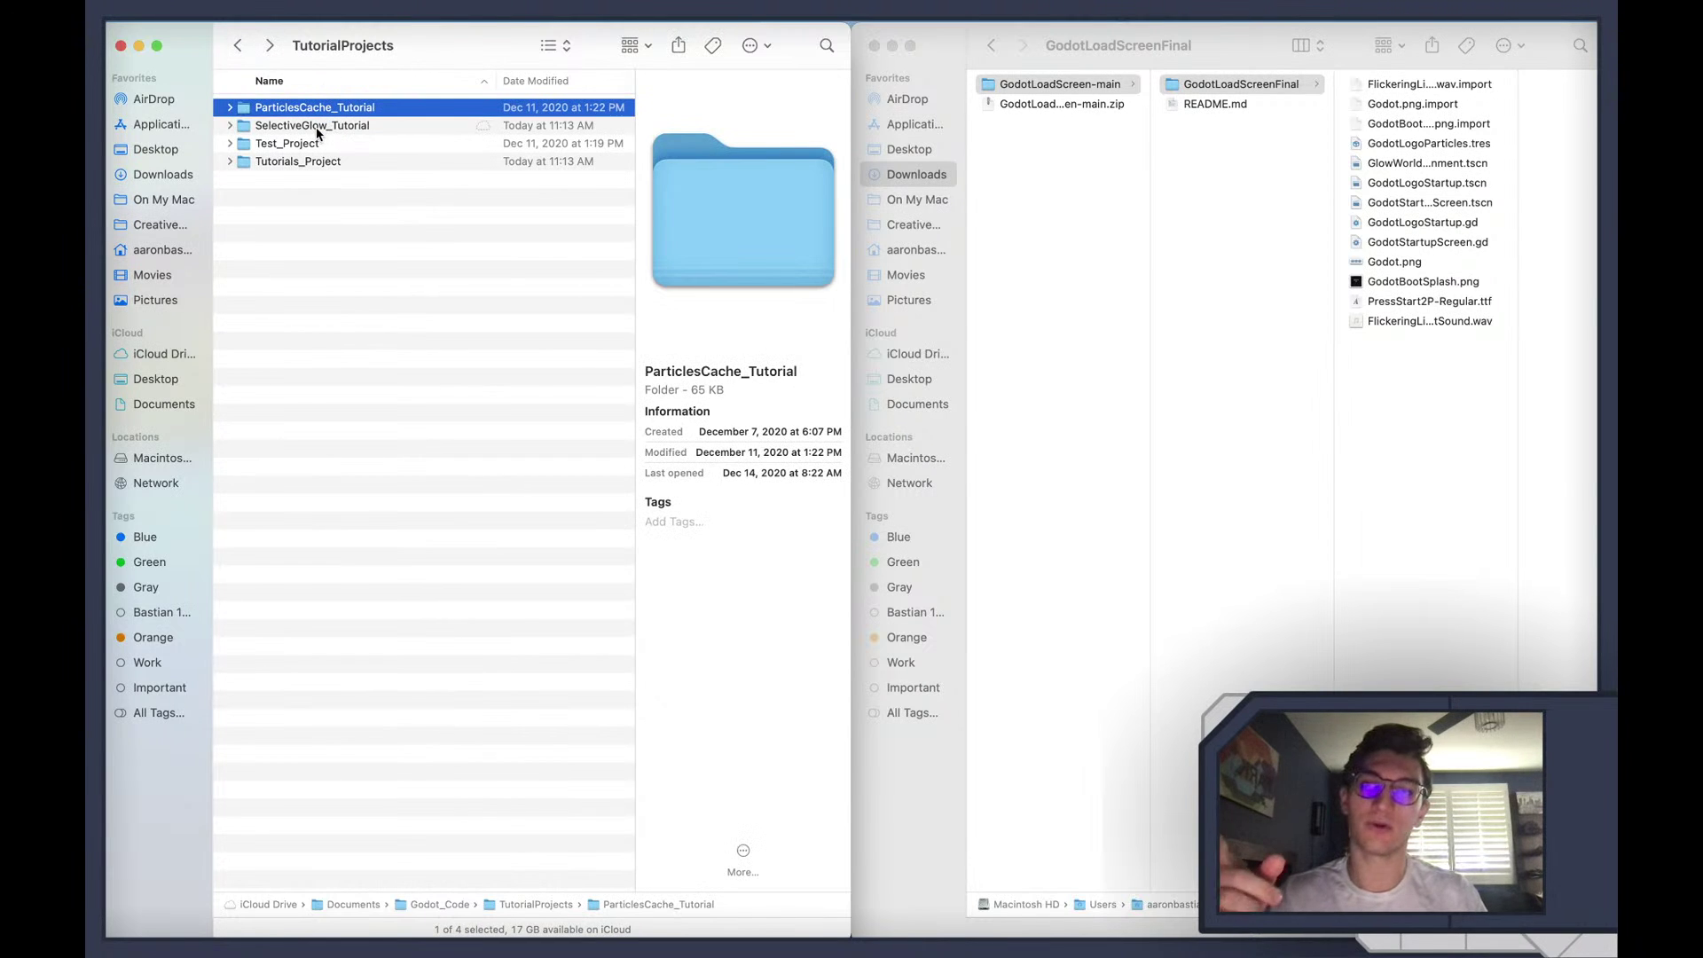
{"action": "double_click", "coordinate": [316, 127]}
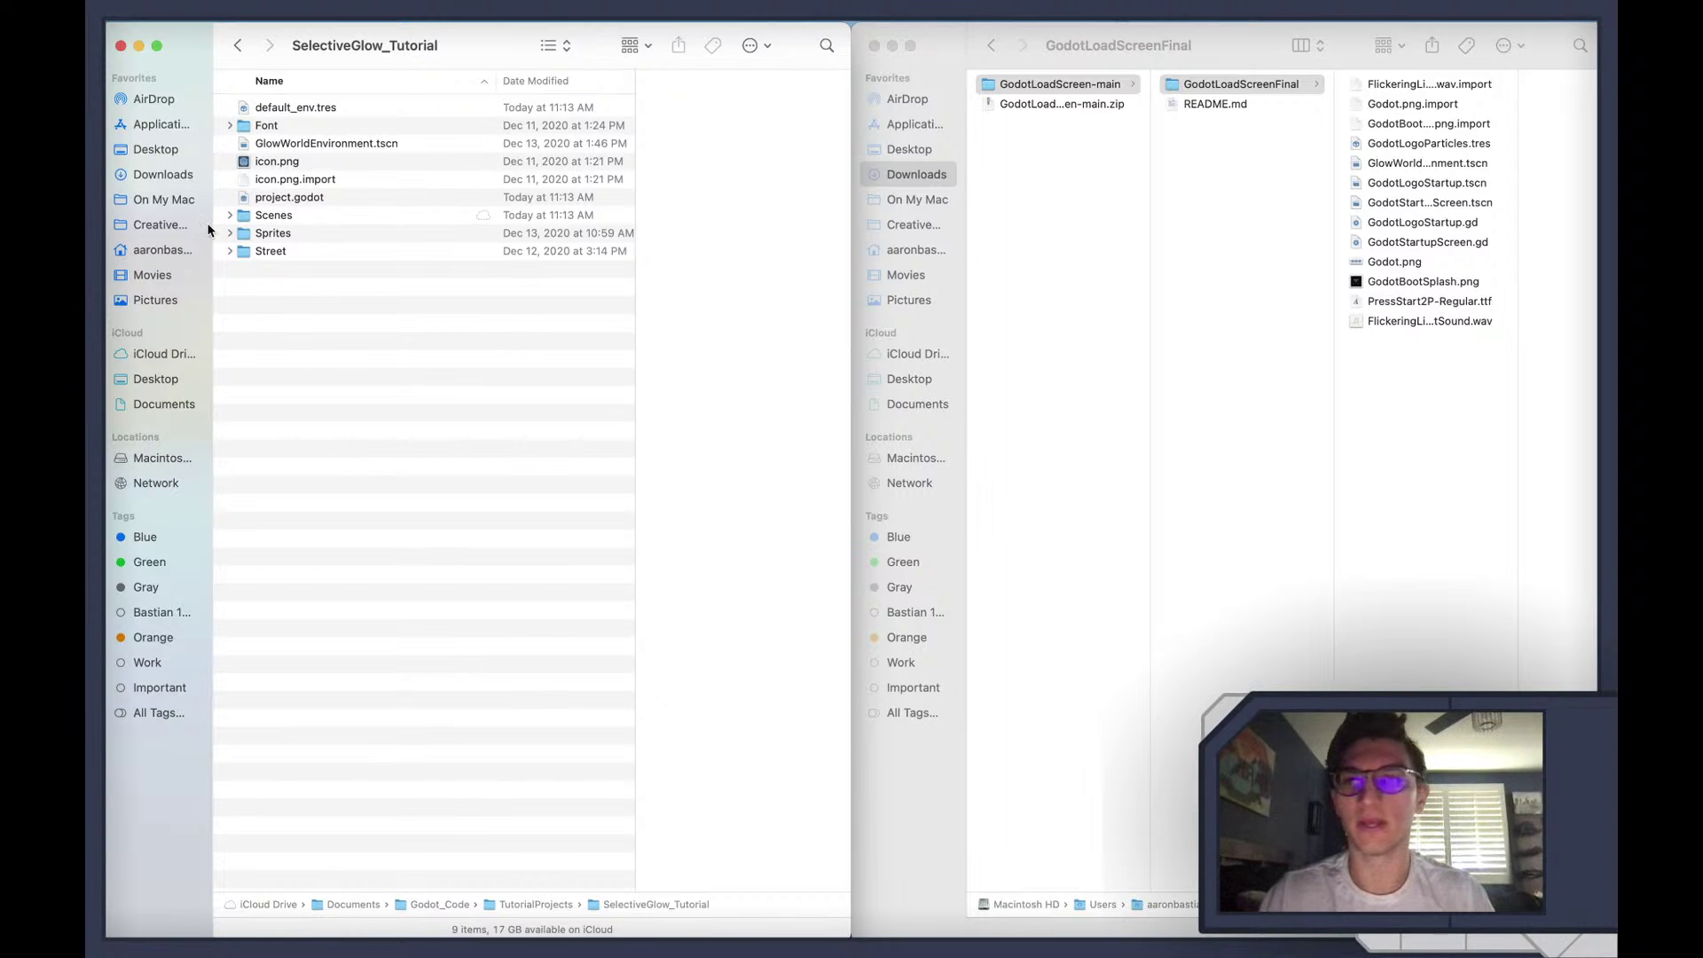
Move the GodotLoadScreenFinal folder from Downloads into the project's Scenes folder and return to SelectiveGlow_Tutorial
{"action": "double_click", "coordinate": [289, 217]}
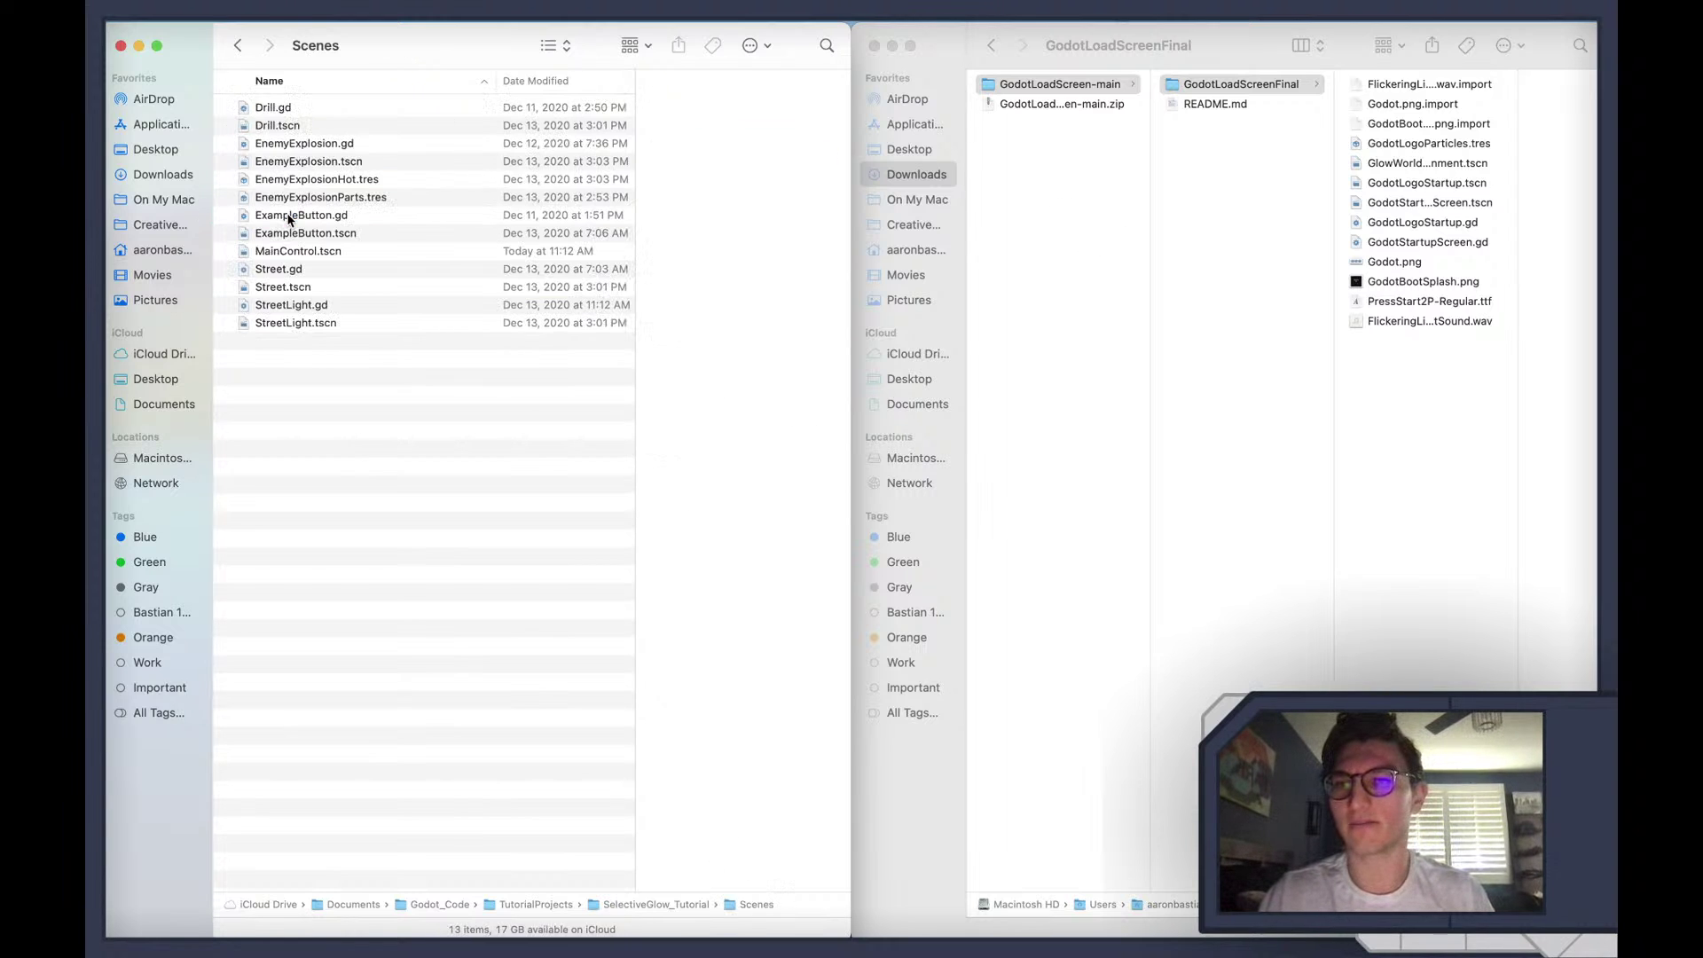
{"action": "left_click", "coordinate": [1271, 125]}
{"action": "left_click_drag", "start_coordinate": [1267, 84], "coordinate": [323, 426]}
{"action": "left_click", "coordinate": [239, 45]}
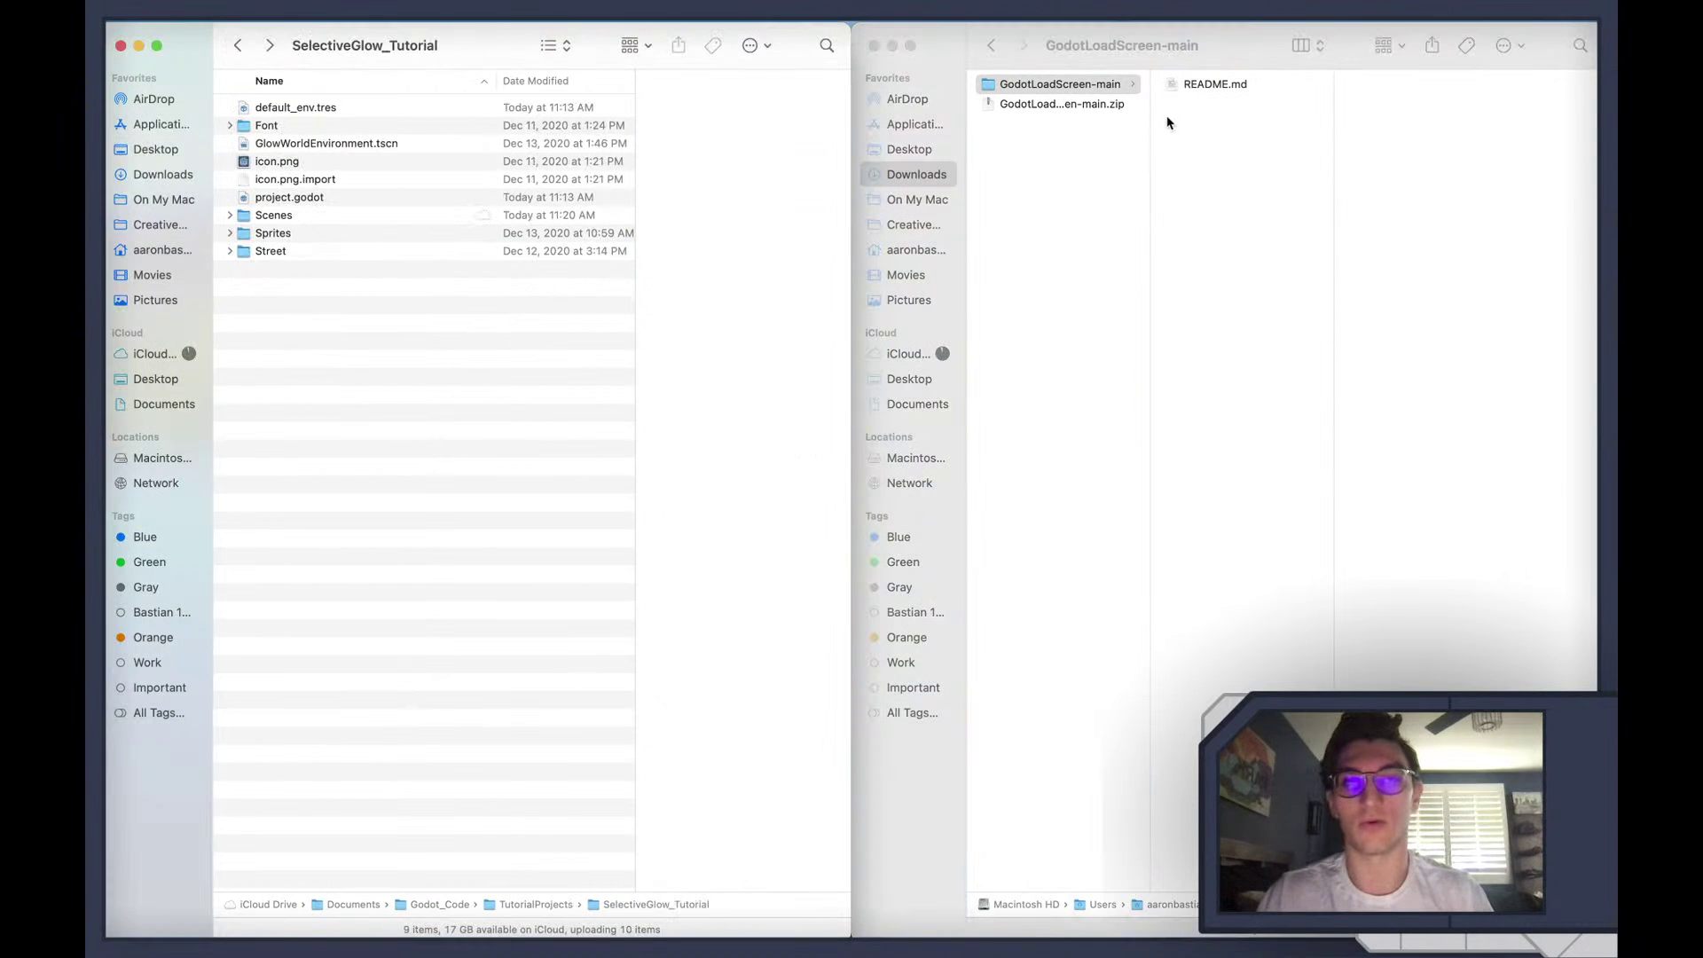
Close the Downloads window and open project.godot of SelectiveGlow_Tutorial in the Godot editor
{"action": "left_click", "coordinate": [864, 40]}
{"action": "left_click", "coordinate": [878, 46]}
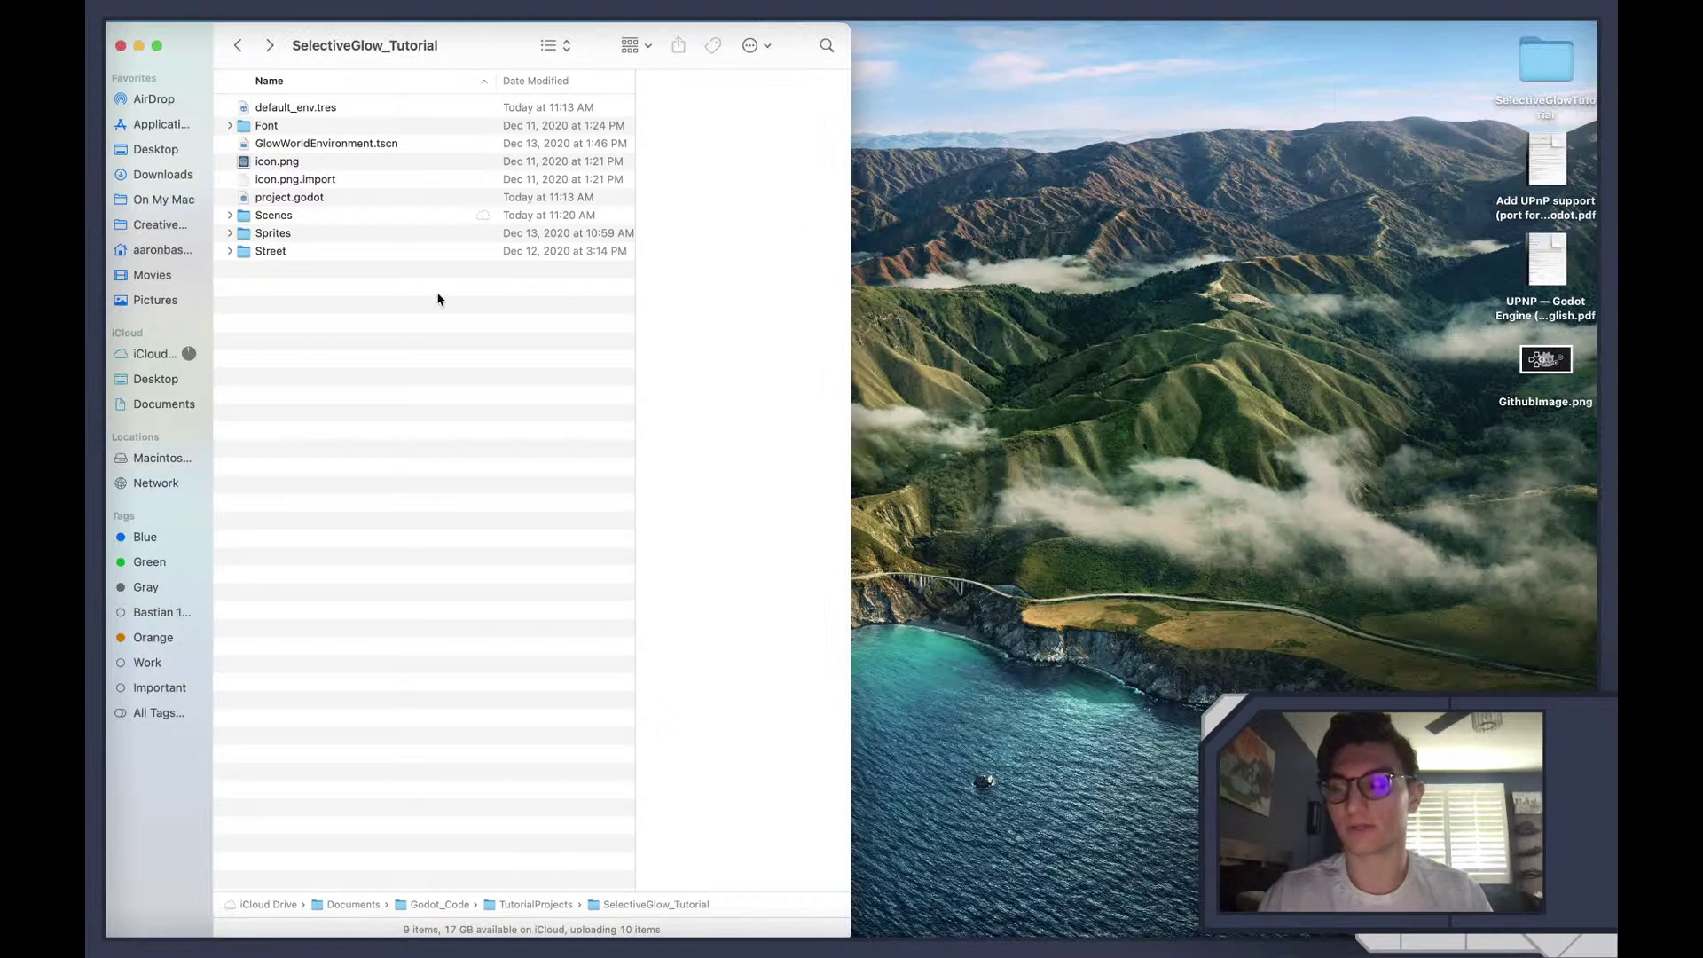
{"action": "left_click", "coordinate": [267, 198]}
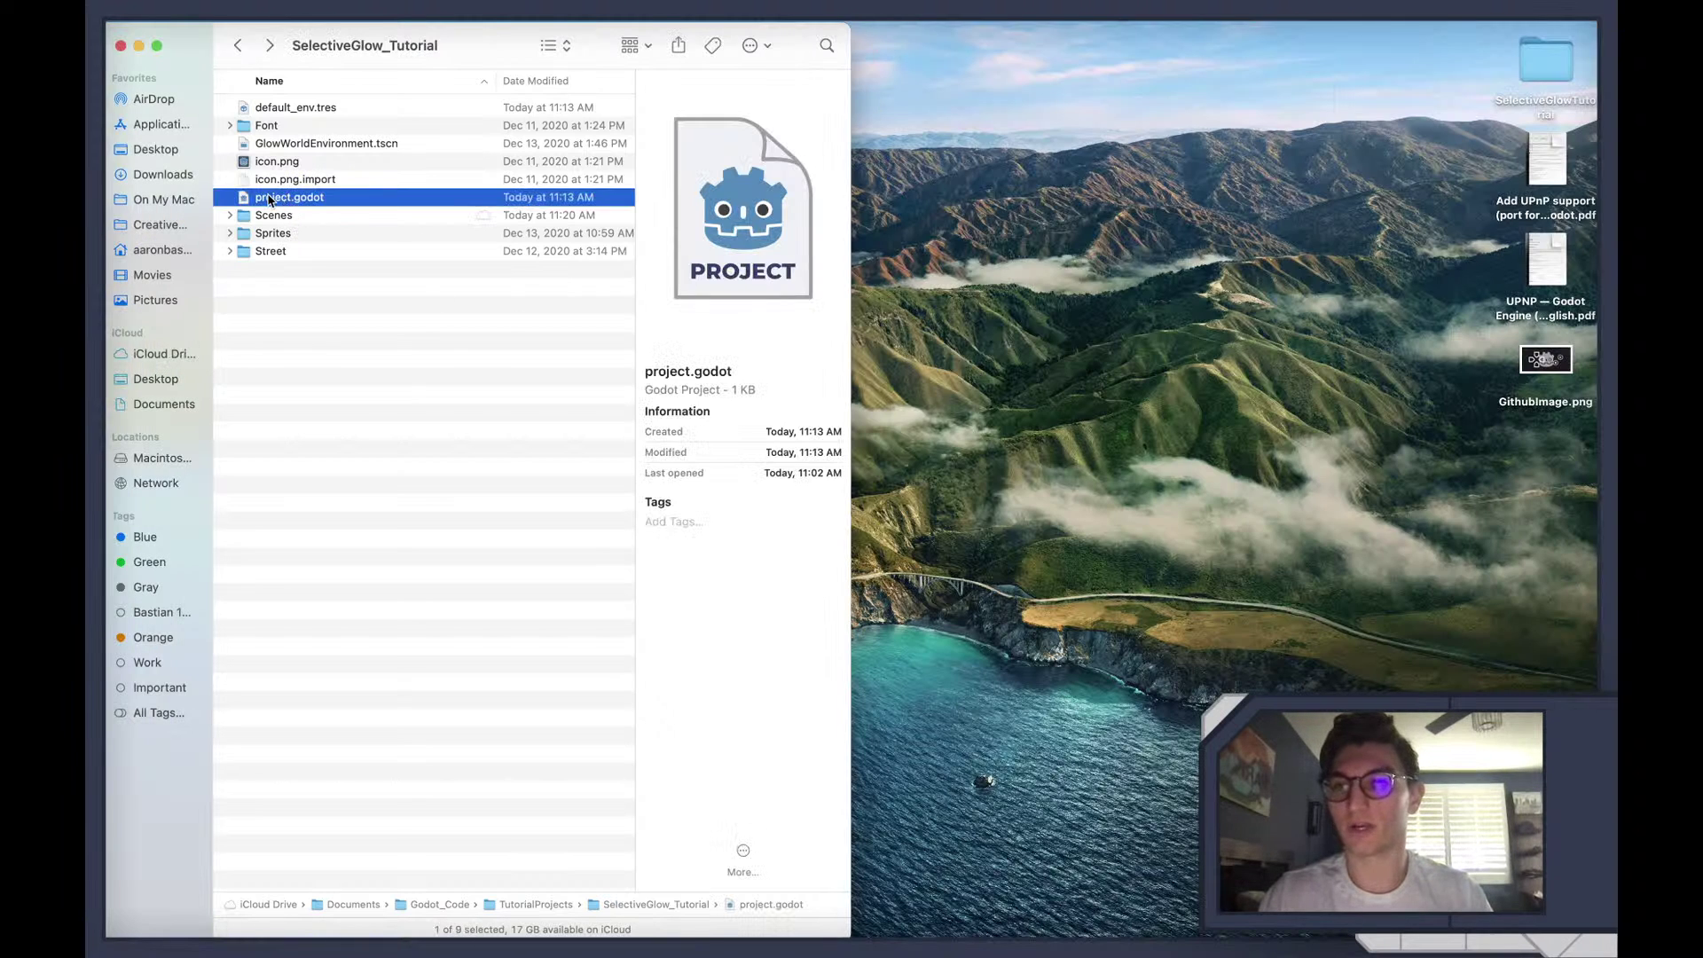
{"action": "double_click", "coordinate": [269, 198]}
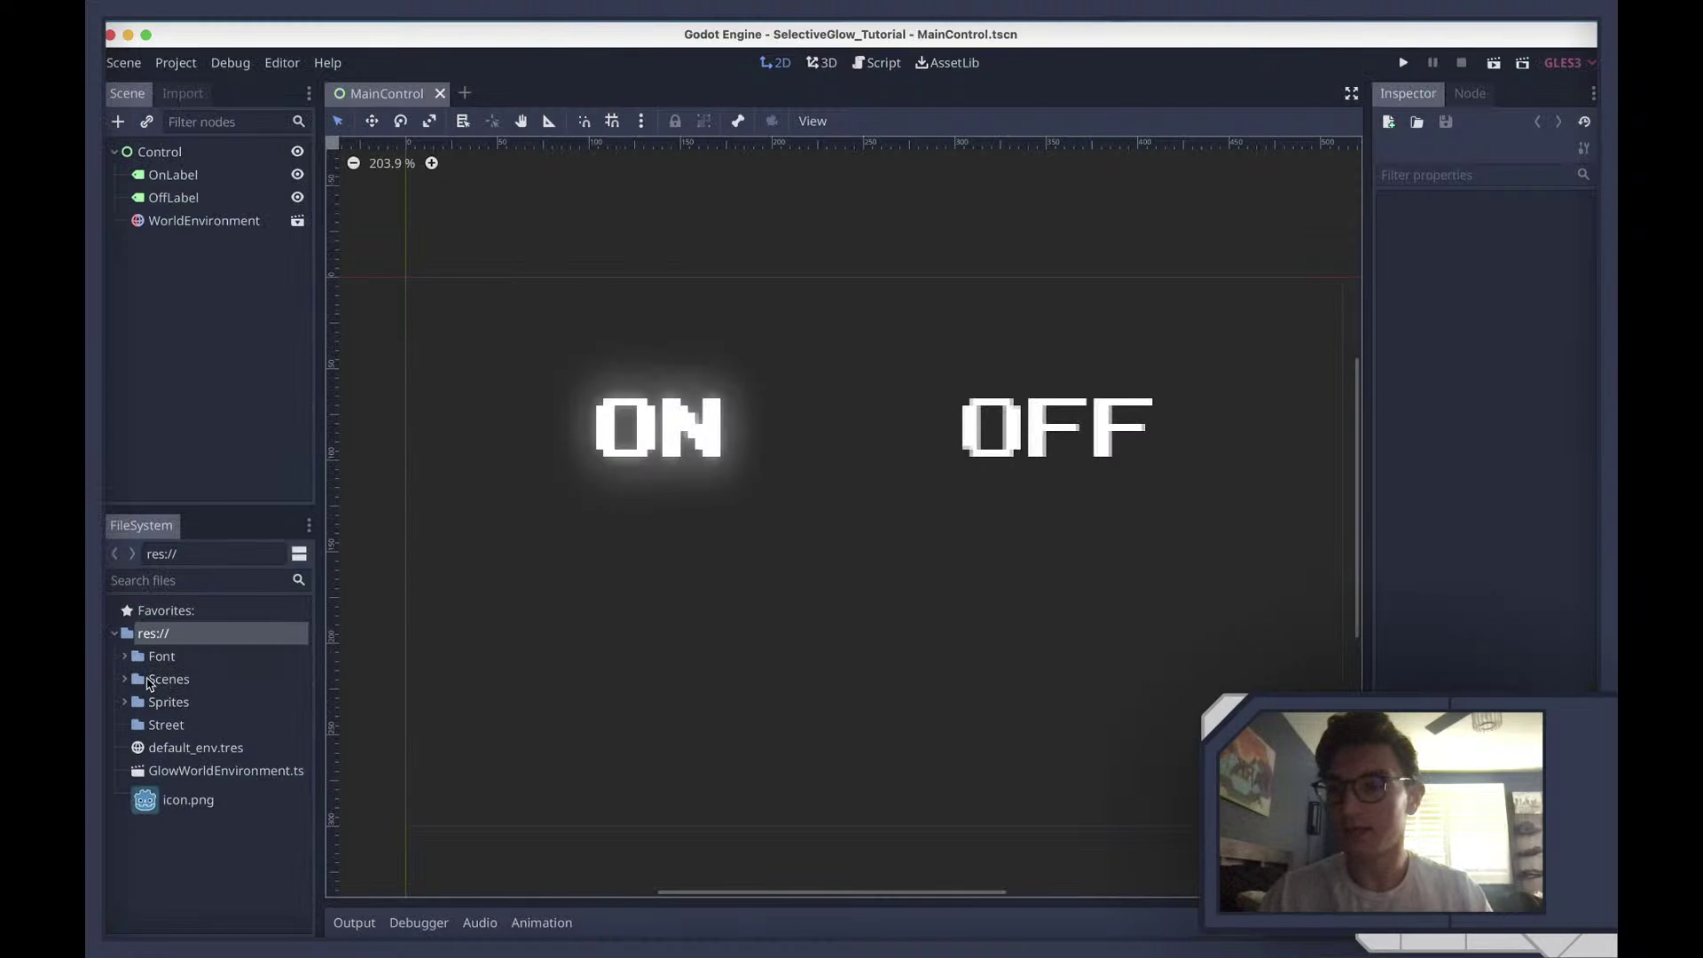
Expand Scenes and GodotLoadScreenFinal in the project's file tree and examine the imported load screen files
{"action": "double_click", "coordinate": [149, 680]}
{"action": "left_click", "coordinate": [165, 702]}
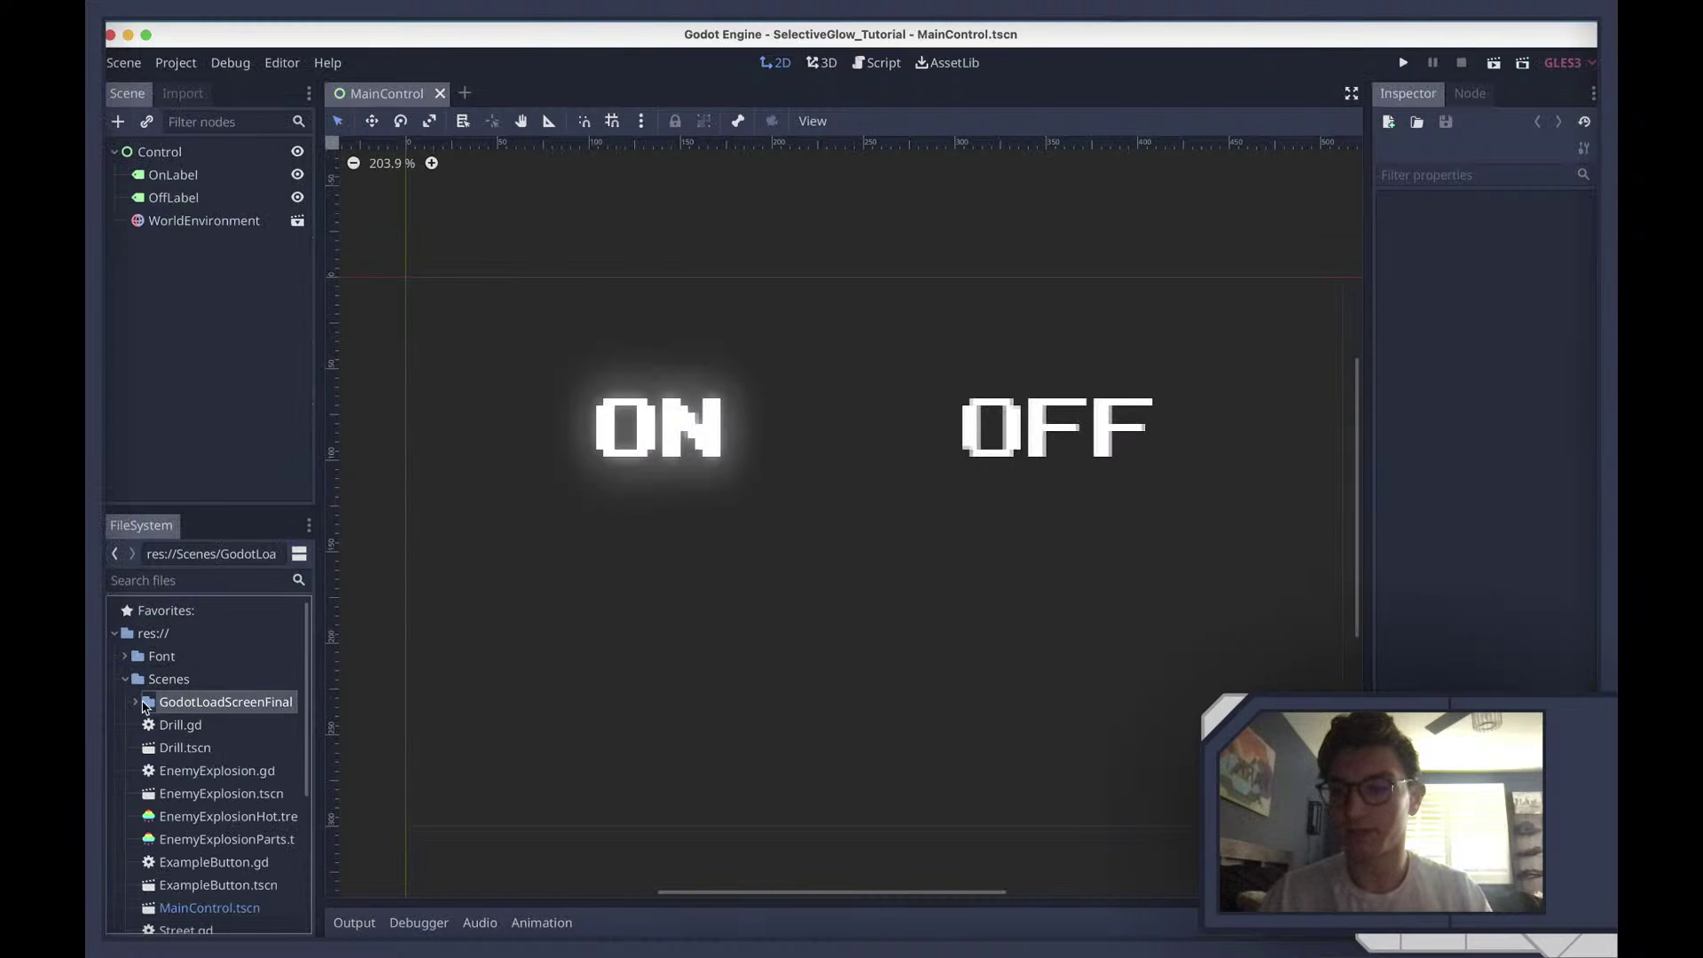
{"action": "left_click", "coordinate": [223, 732]}
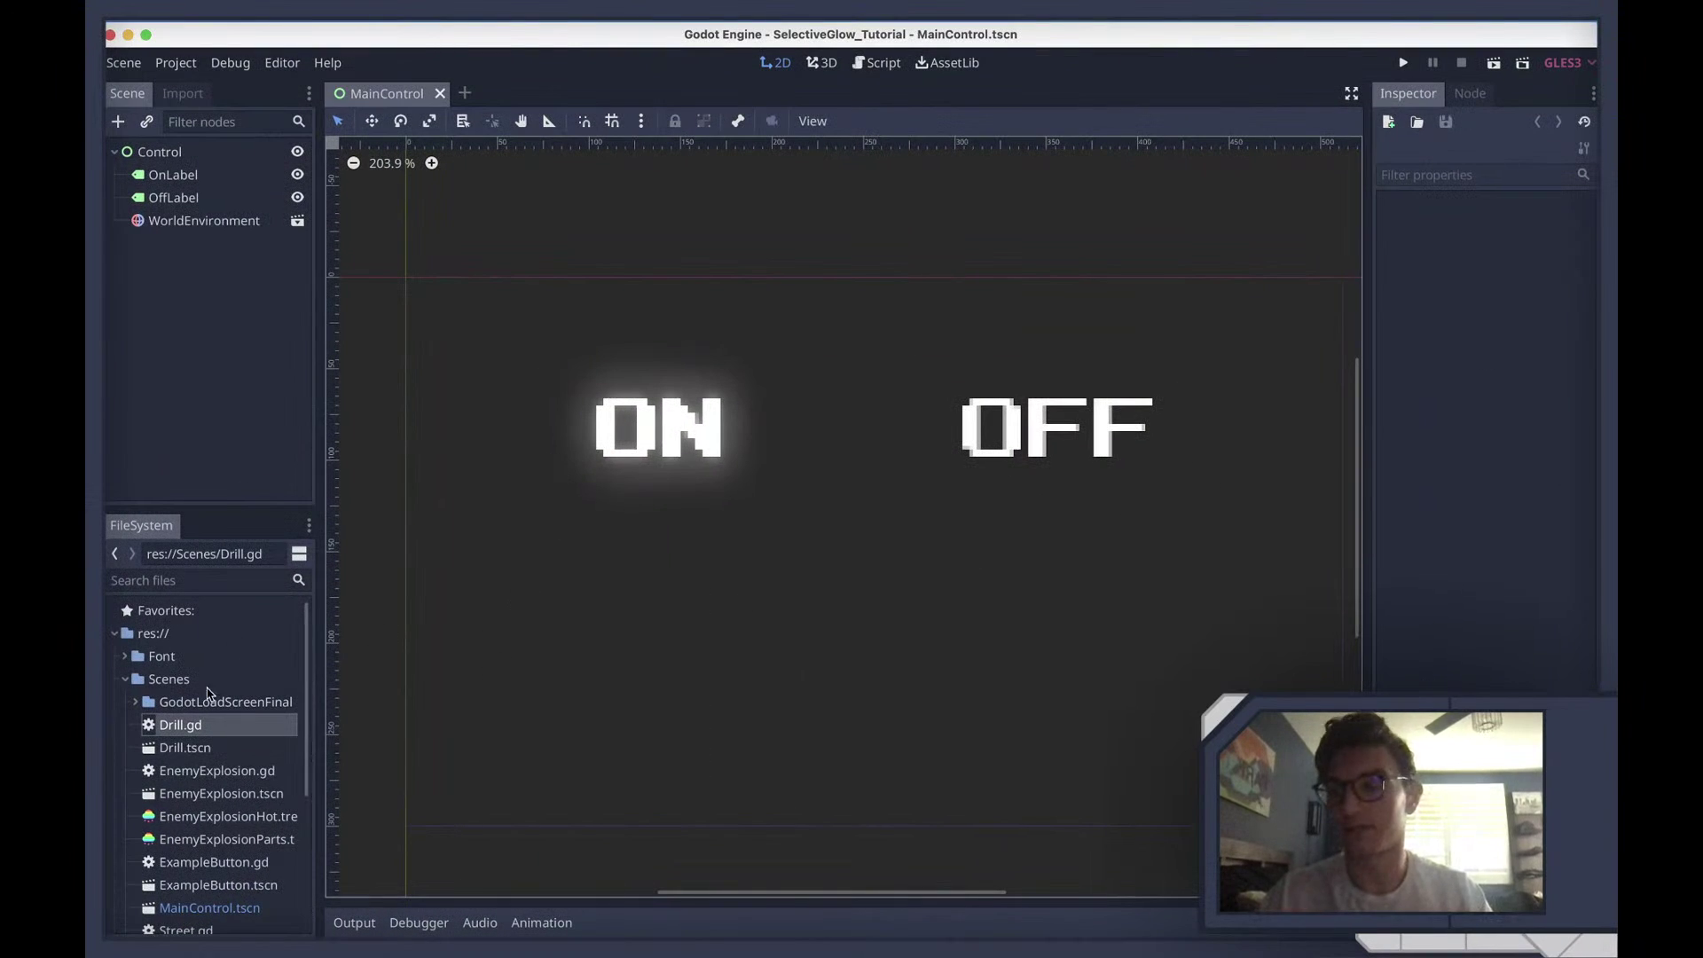
{"action": "scroll", "coordinate": [259, 725], "scroll_direction": "down", "scroll_amount": 5}
{"action": "scroll", "coordinate": [259, 726], "scroll_direction": "up", "scroll_amount": 5}
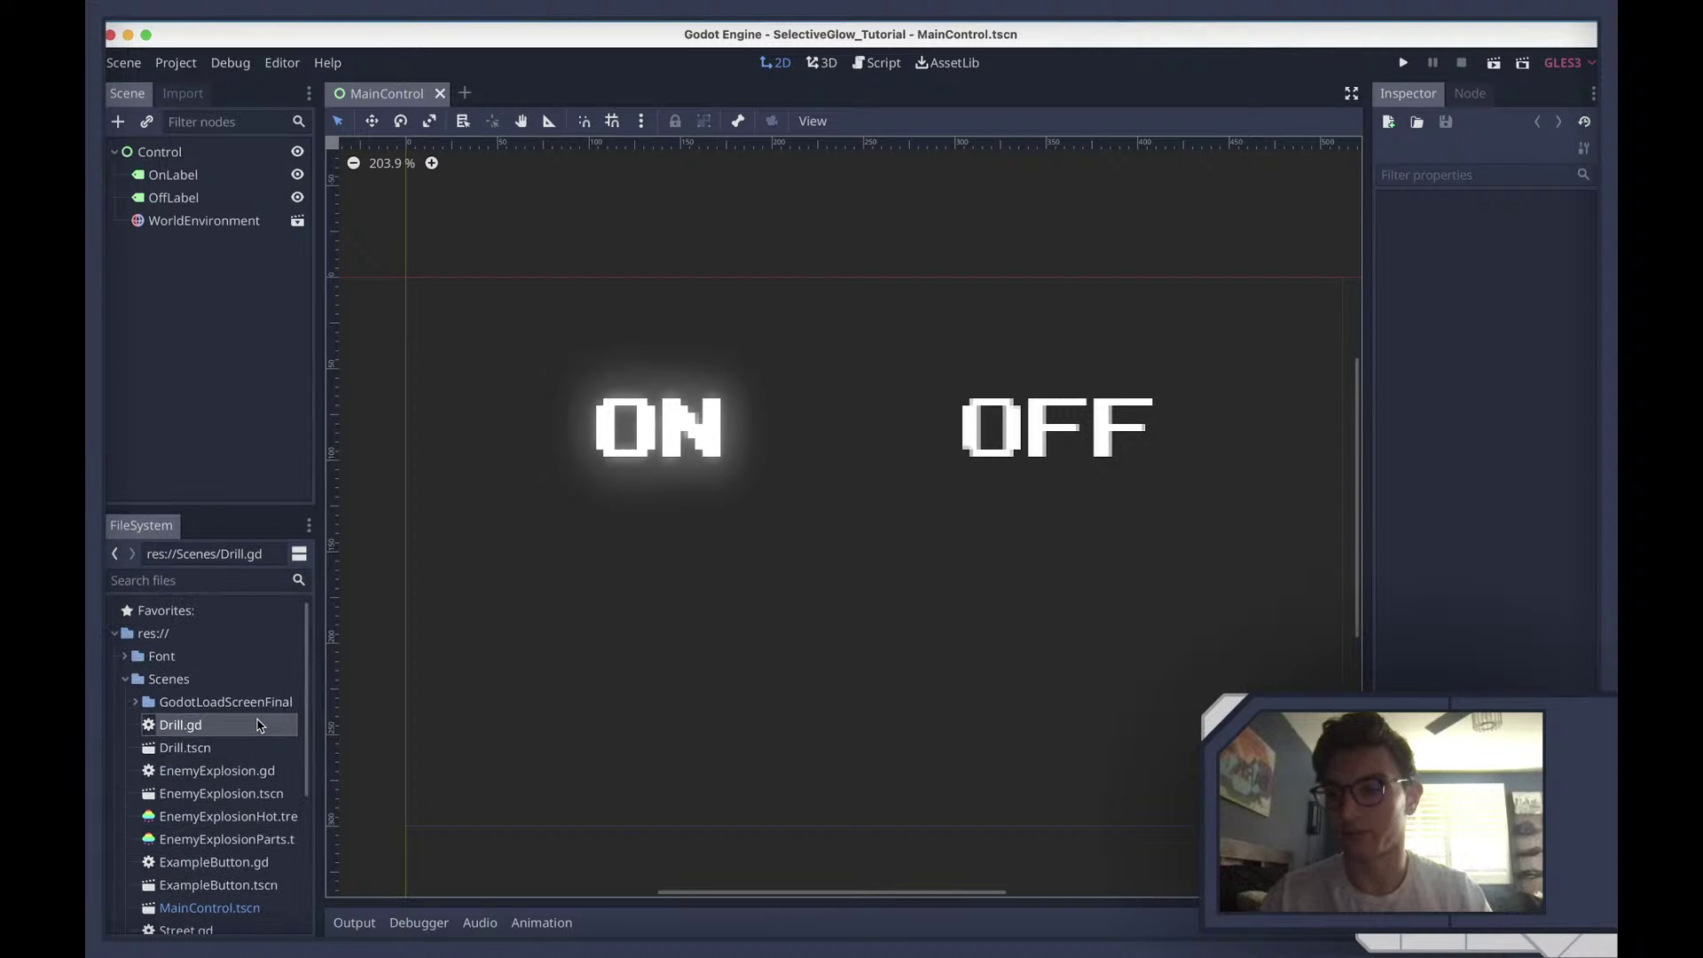
{"action": "double_click", "coordinate": [179, 703]}
{"action": "scroll", "coordinate": [182, 736], "scroll_direction": "down", "scroll_amount": 5}
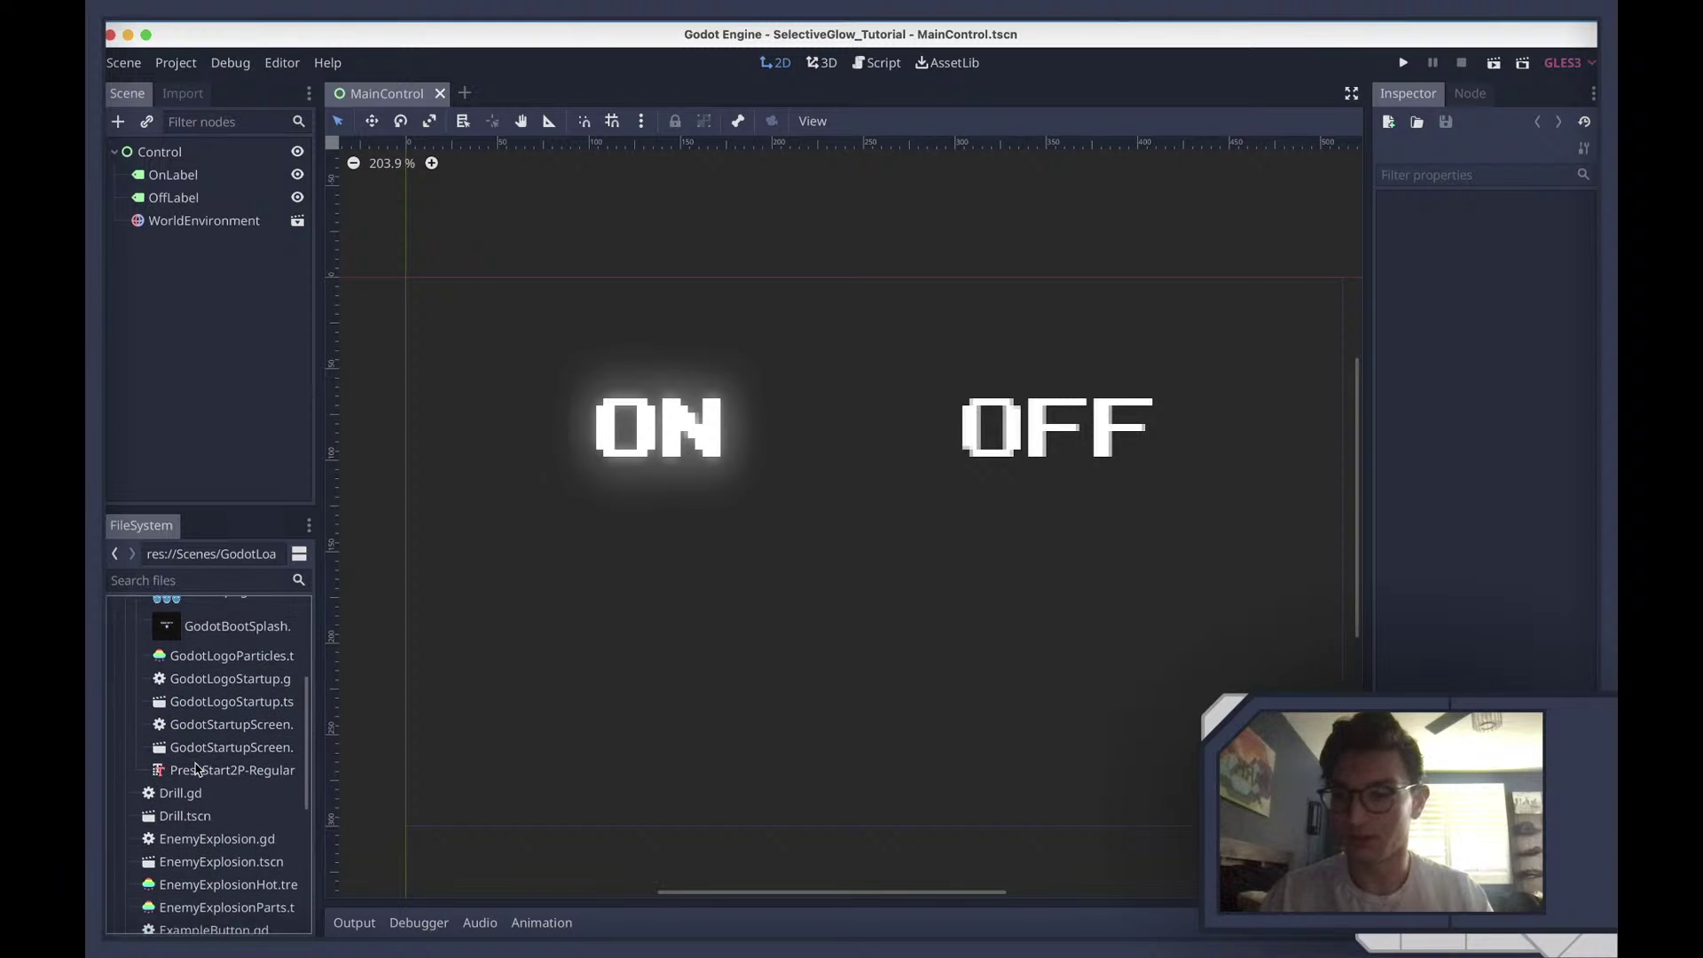
{"action": "scroll", "coordinate": [195, 763], "scroll_direction": "up", "scroll_amount": 2}
{"action": "scroll", "coordinate": [197, 768], "scroll_direction": "up", "scroll_amount": 2}
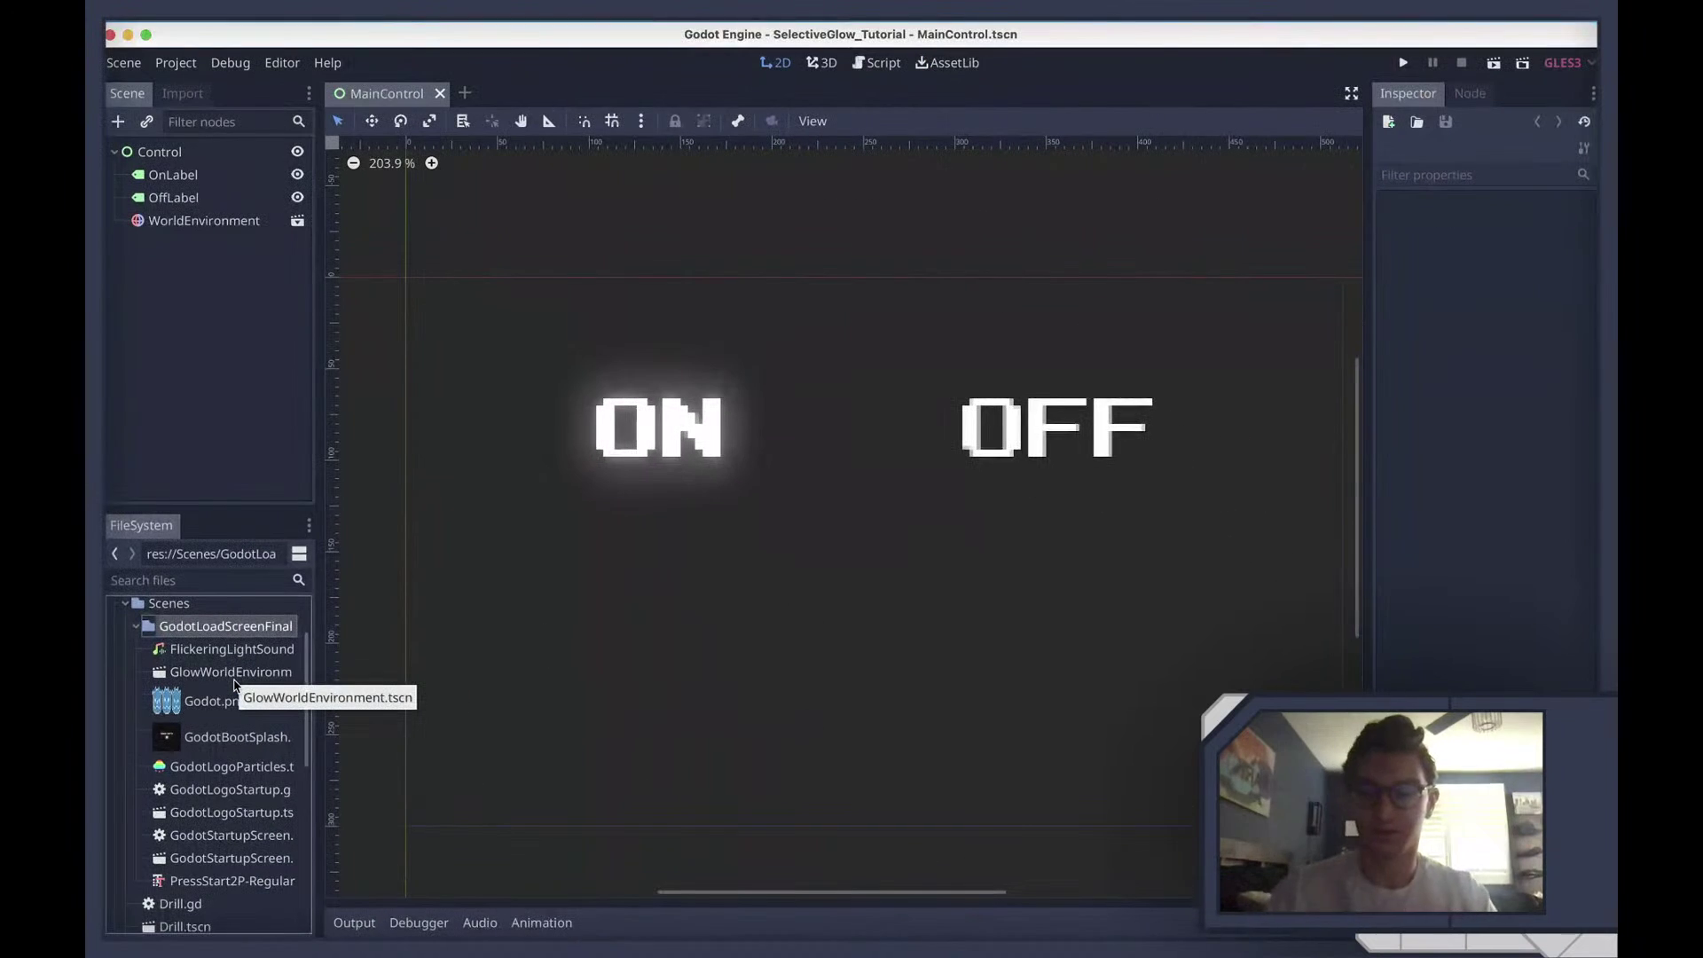
Open GitHub Desktop, view the GodotLoadScreen repository's changed files and close its window
{"action": "key", "text": "super+space"}
{"action": "type", "text": "github"}
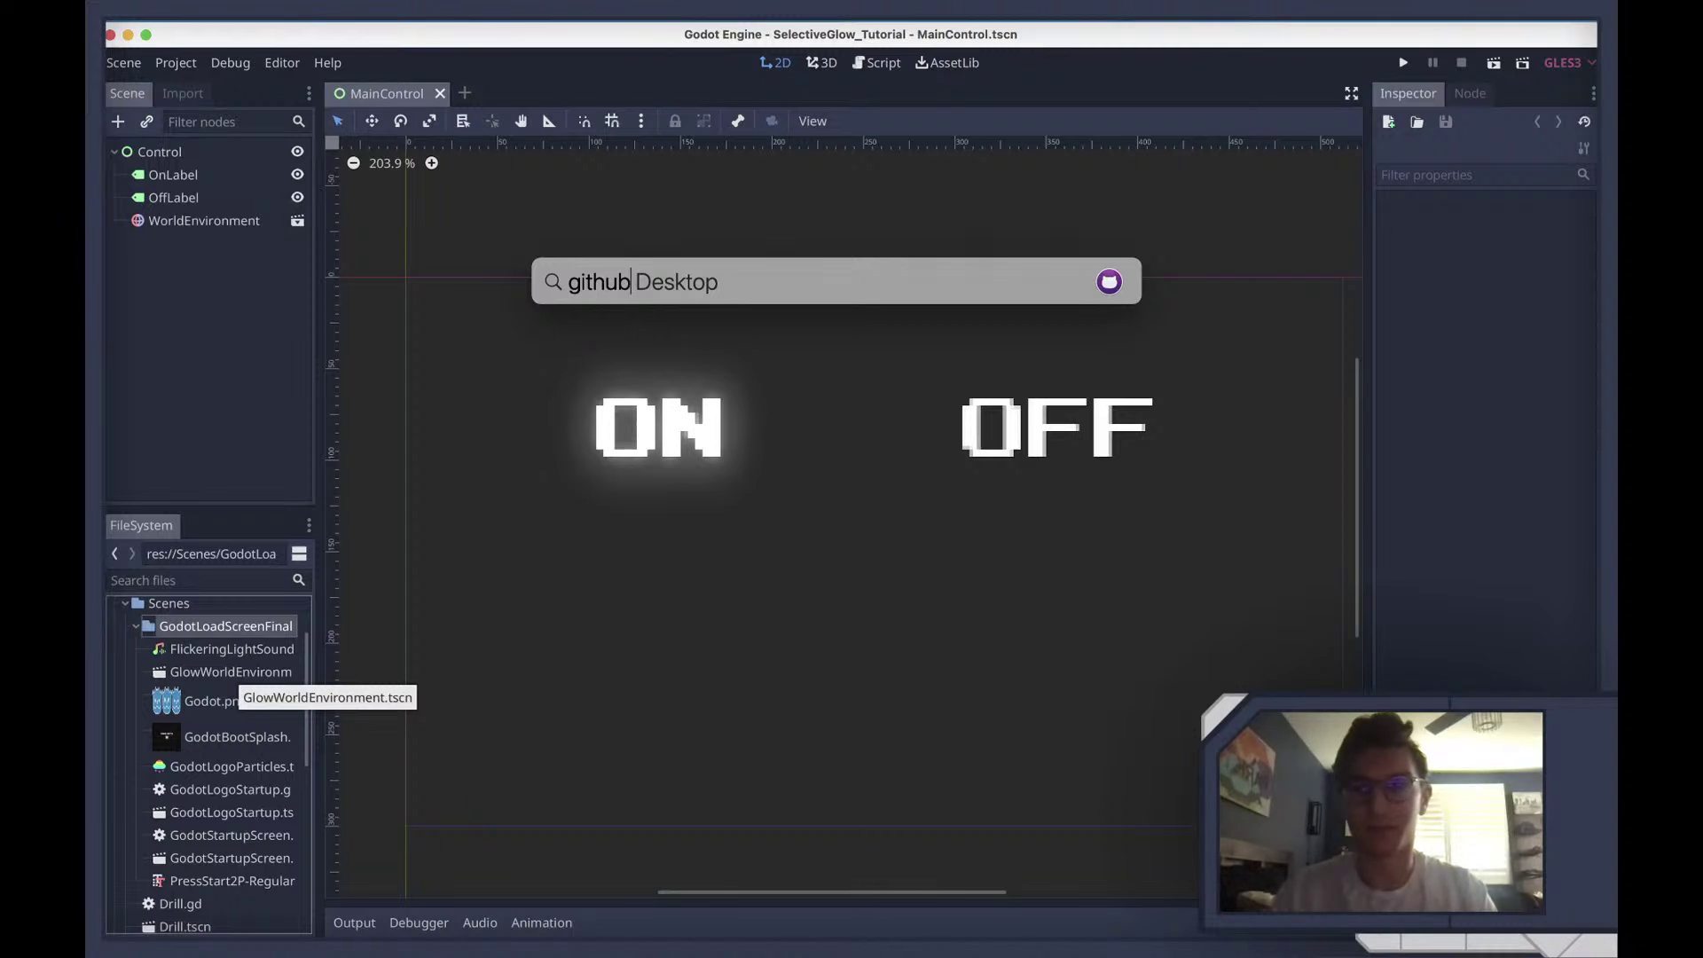
{"action": "key", "text": "Return"}
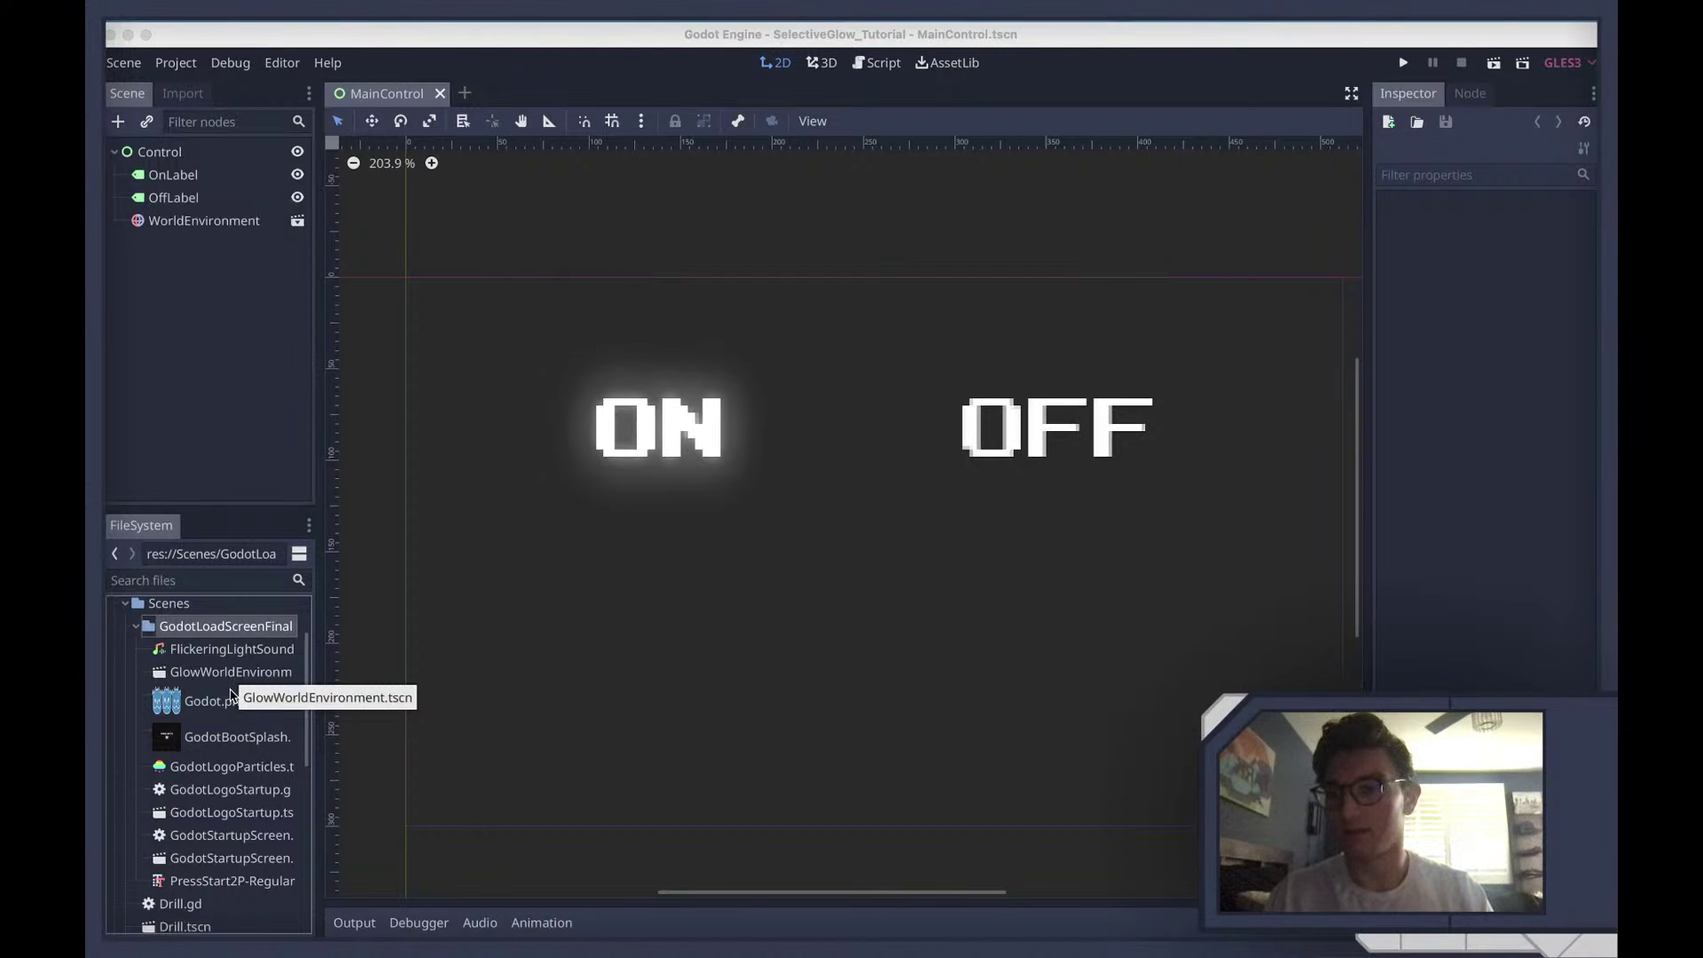
{"action": "key", "text": "super+Tab"}
{"action": "left_click", "coordinate": [215, 677]}
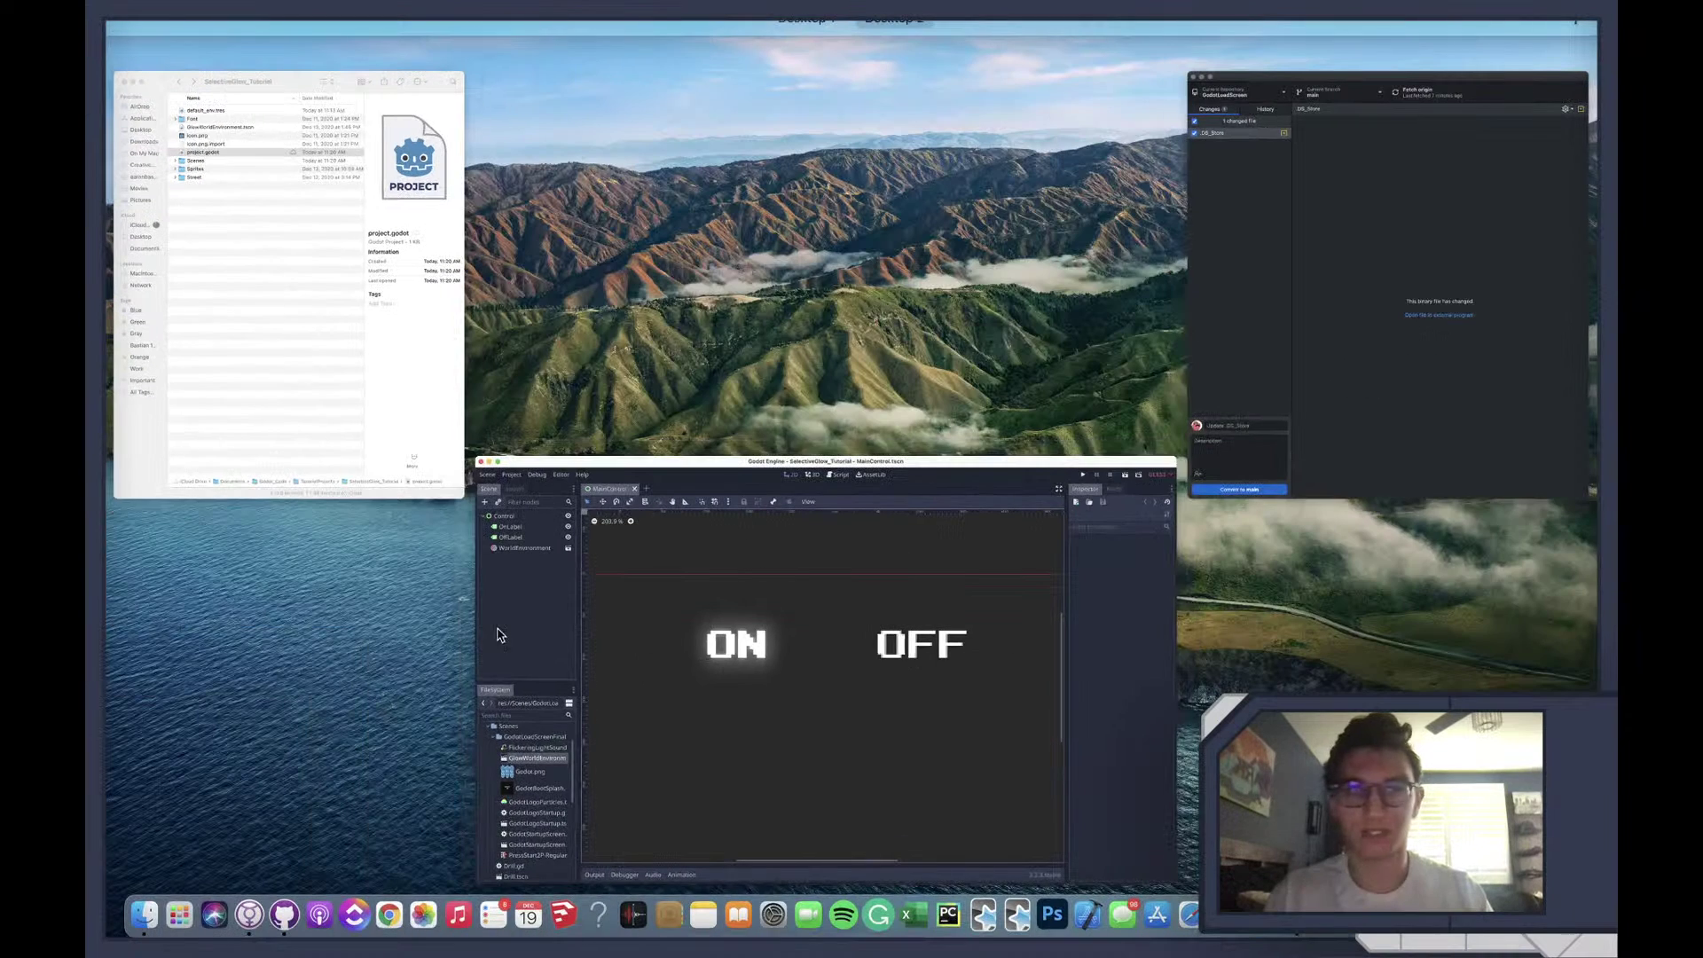
{"action": "left_click", "coordinate": [952, 270]}
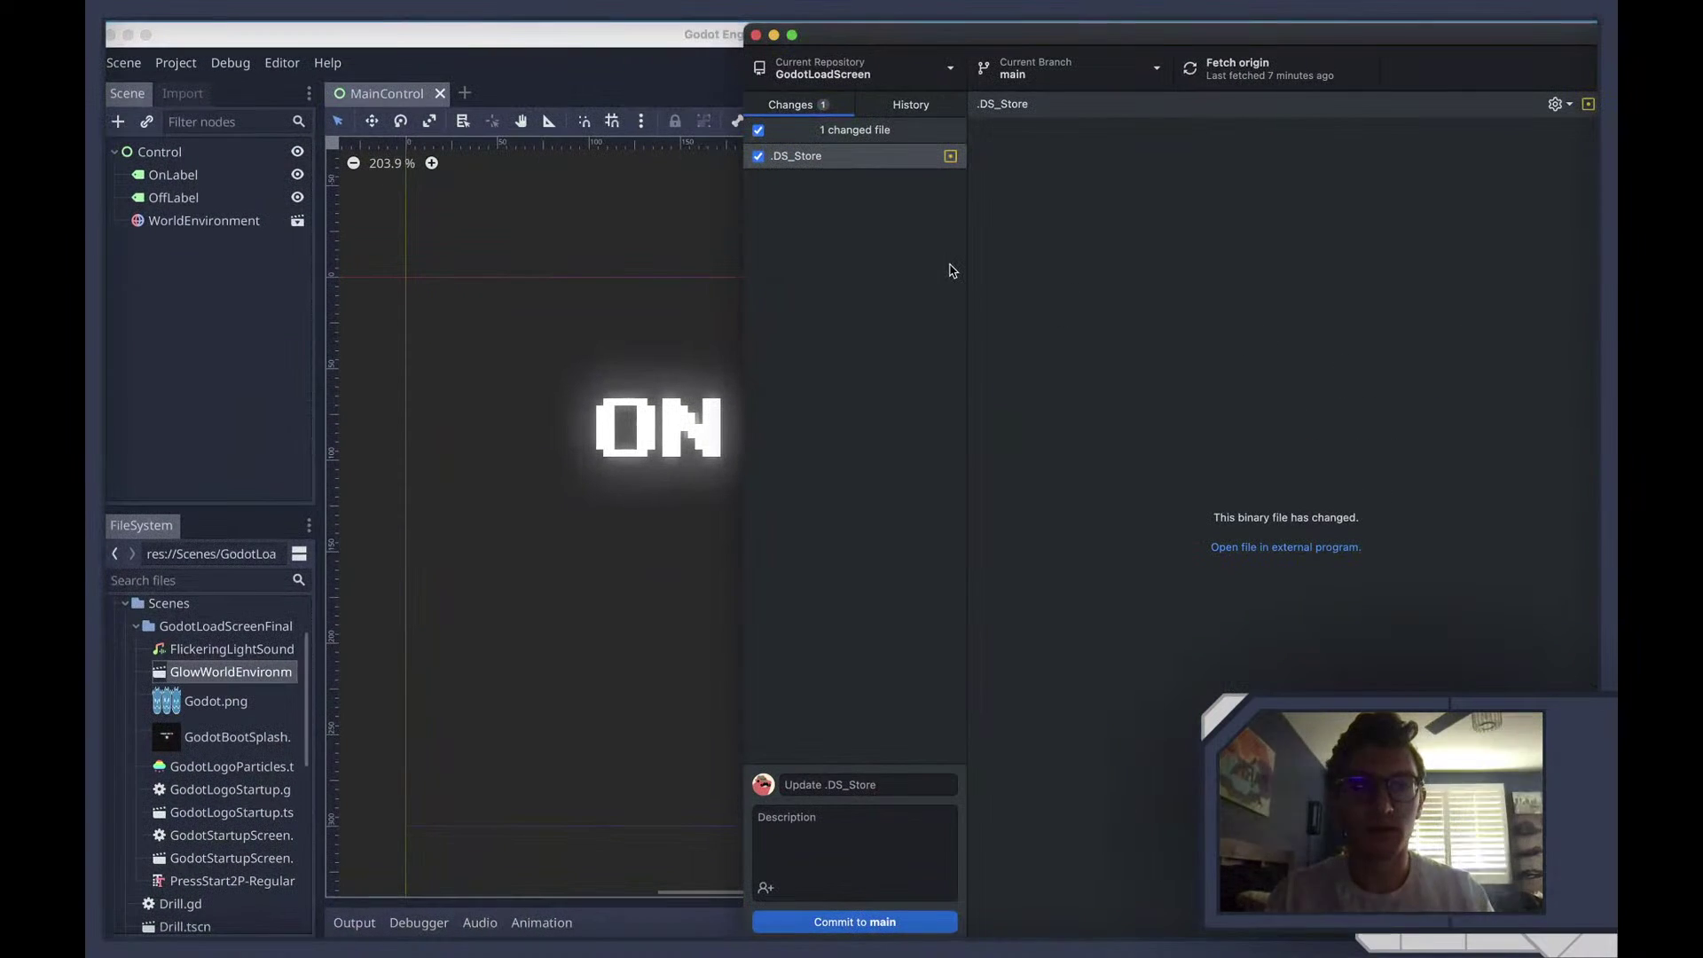
{"action": "left_click", "coordinate": [756, 36]}
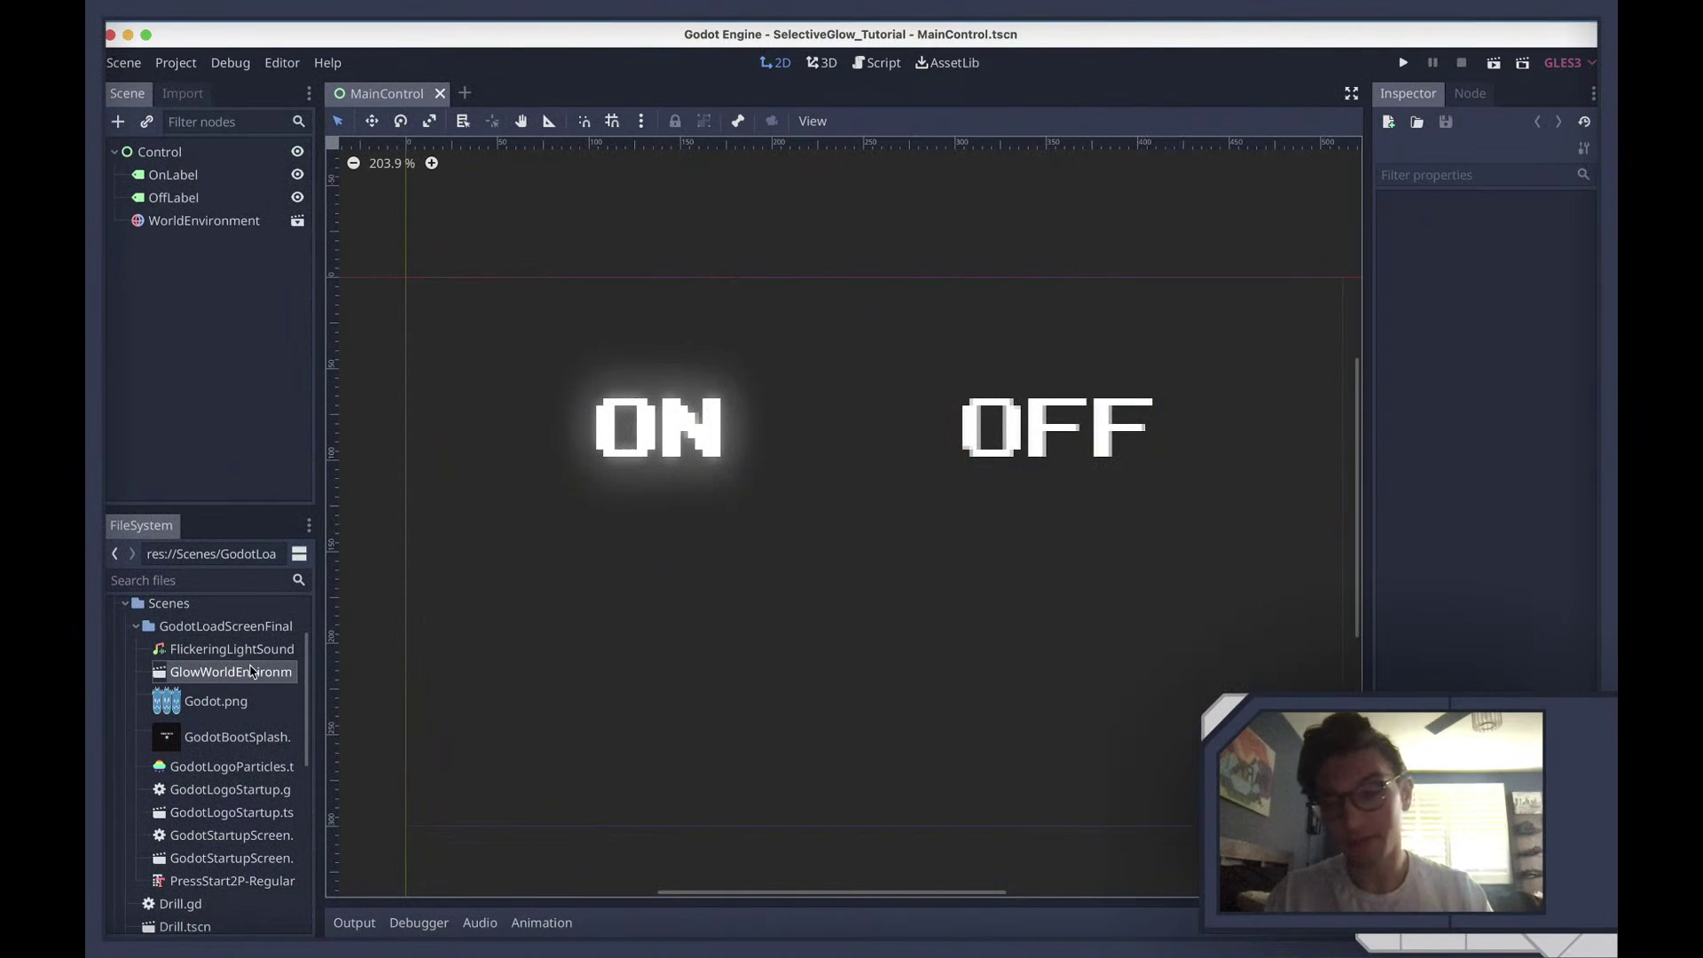
Open the GodotLogoStartup.tscn and GodotStartupScreen.tscn scenes and inspect the startup screen's layout and WorldEnvironment node
{"action": "double_click", "coordinate": [226, 813]}
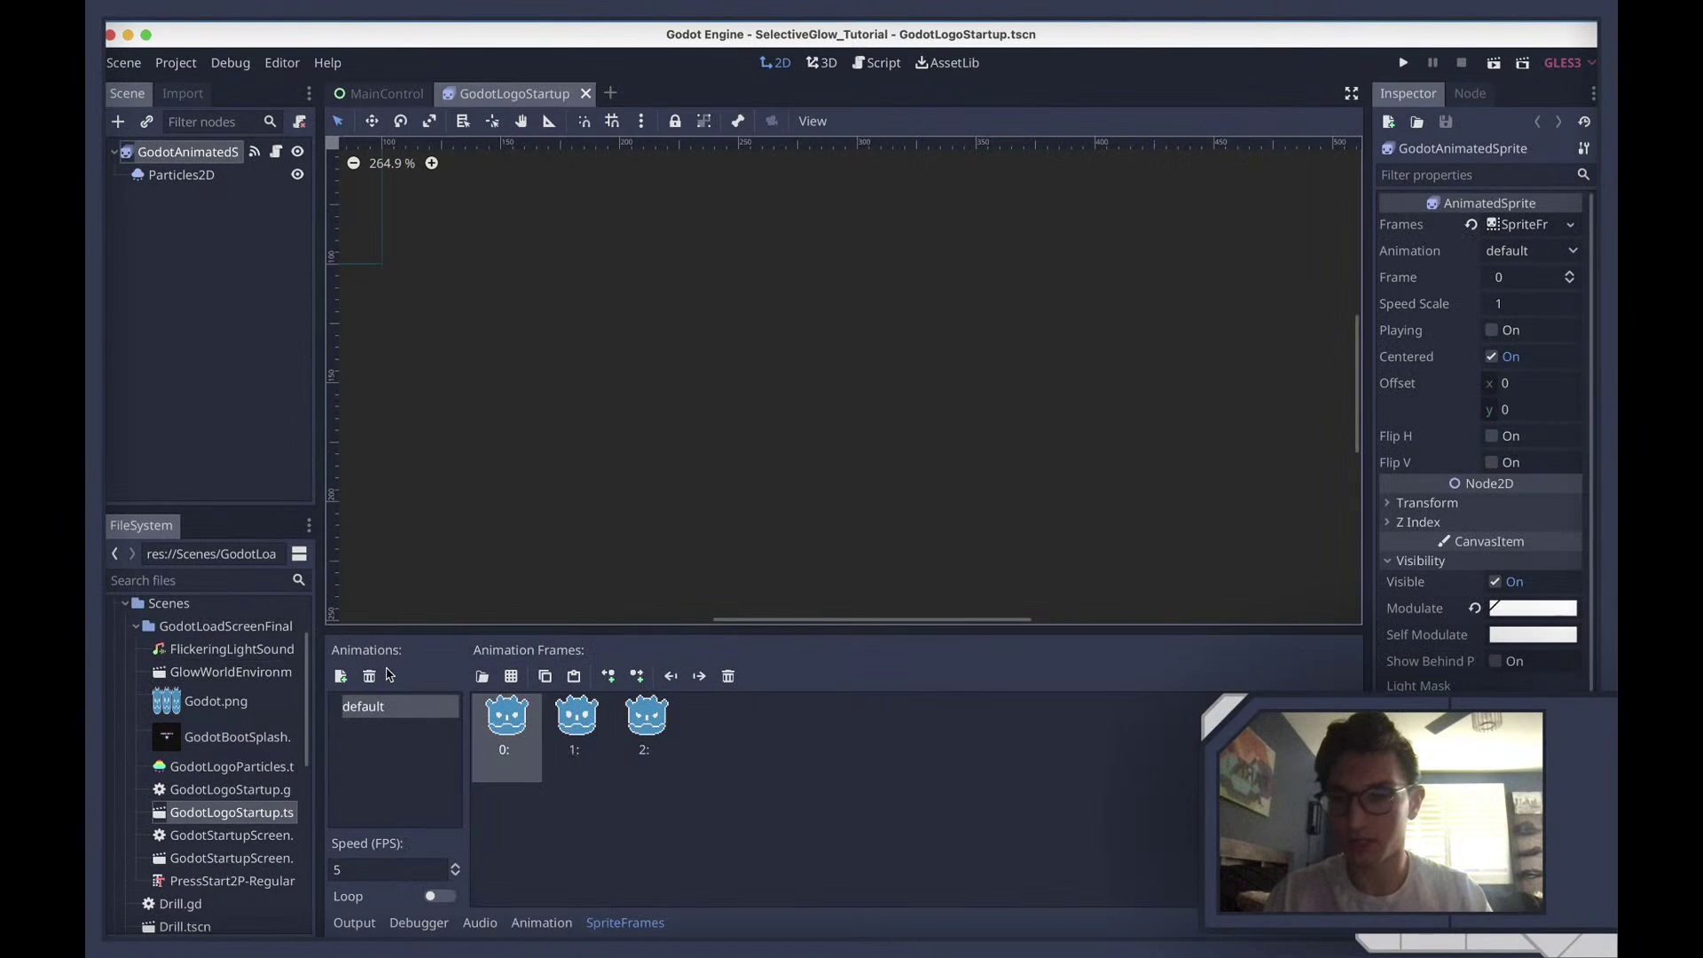
{"action": "scroll", "coordinate": [238, 662], "scroll_direction": "up", "scroll_amount": 3}
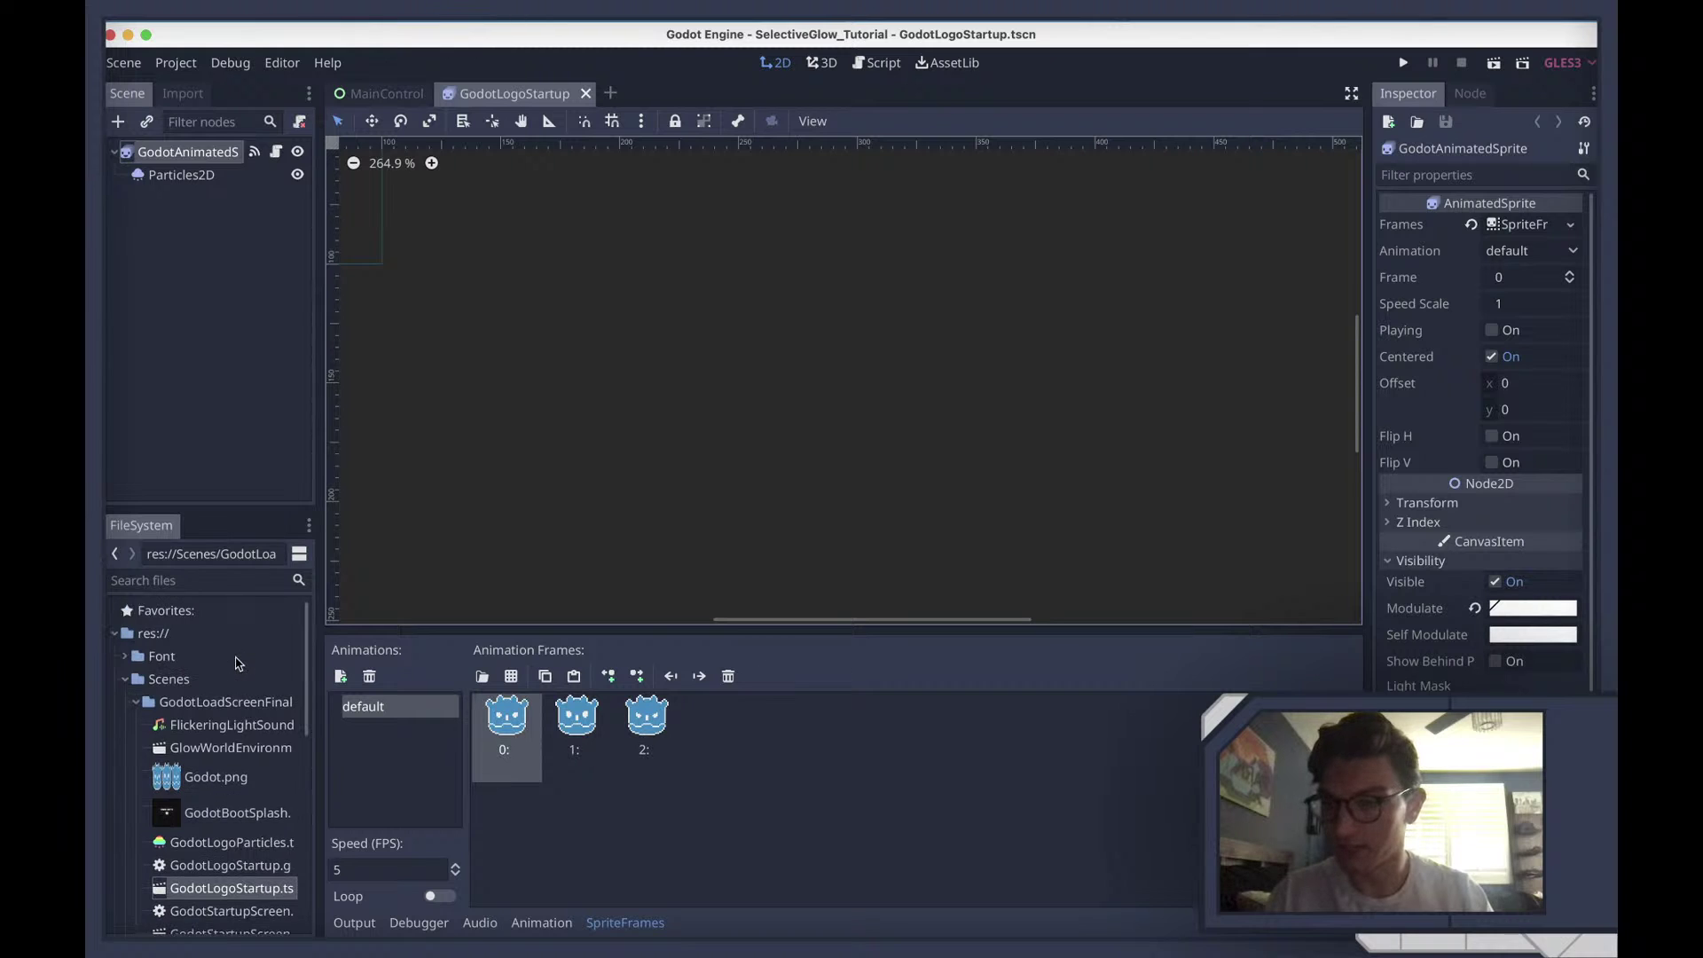
{"action": "scroll", "coordinate": [237, 662], "scroll_direction": "down", "scroll_amount": 3}
{"action": "double_click", "coordinate": [207, 774]}
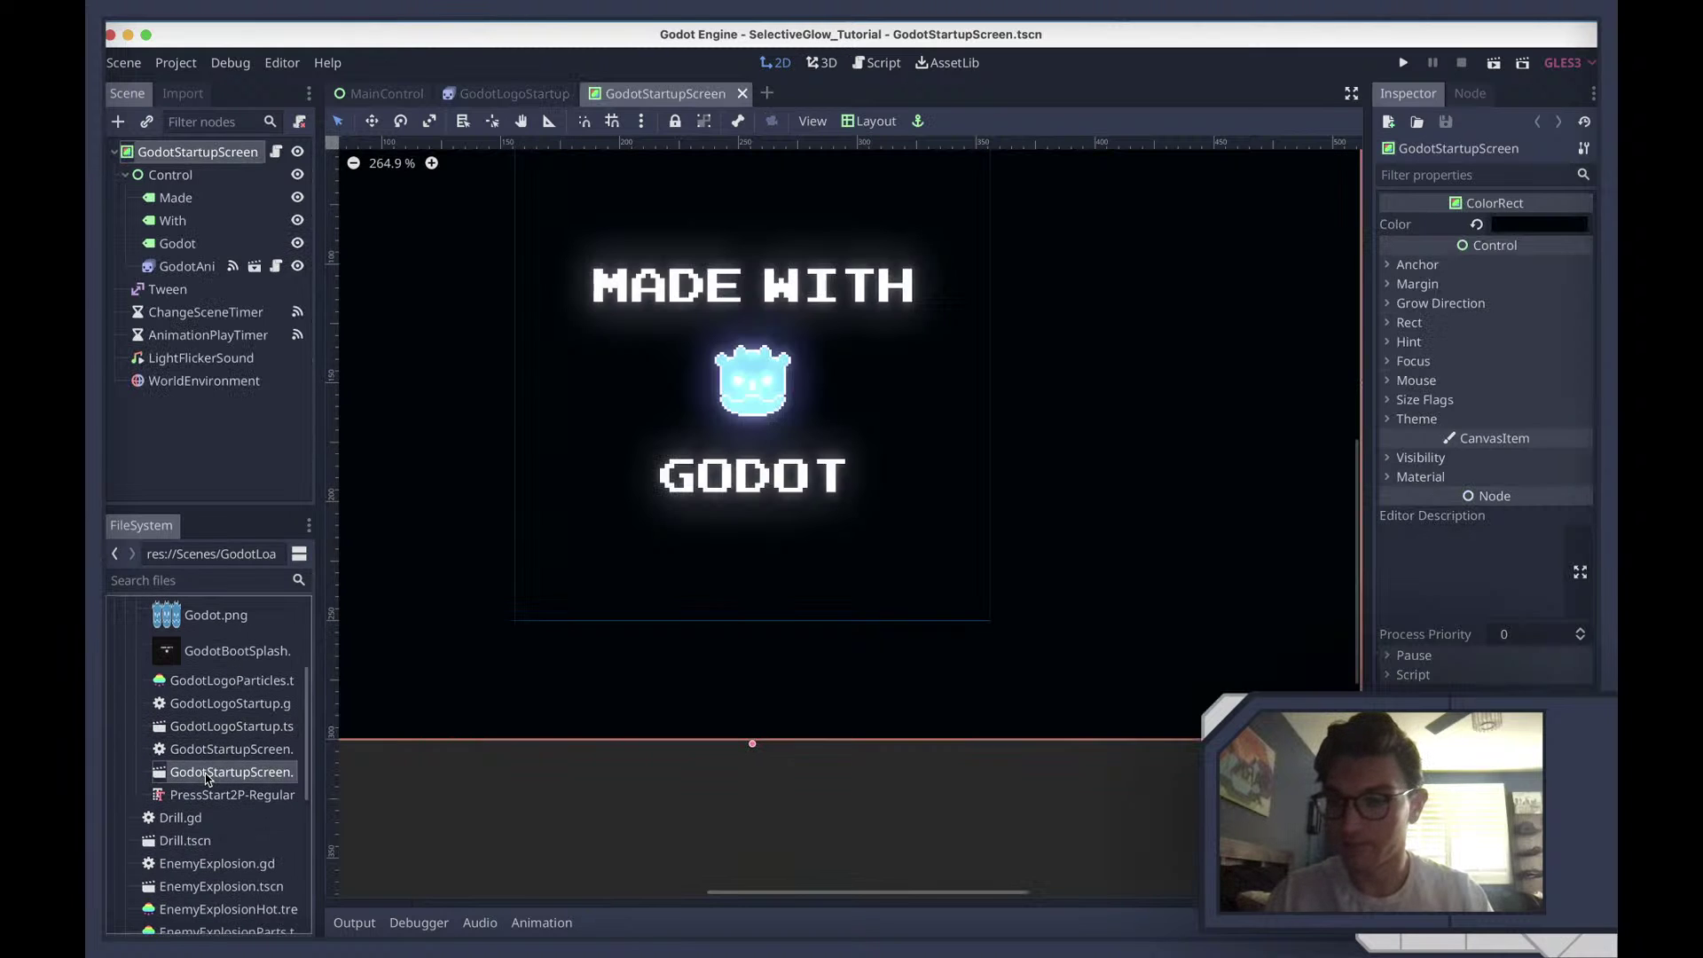
{"action": "scroll", "coordinate": [670, 496], "scroll_direction": "up", "scroll_amount": 5}
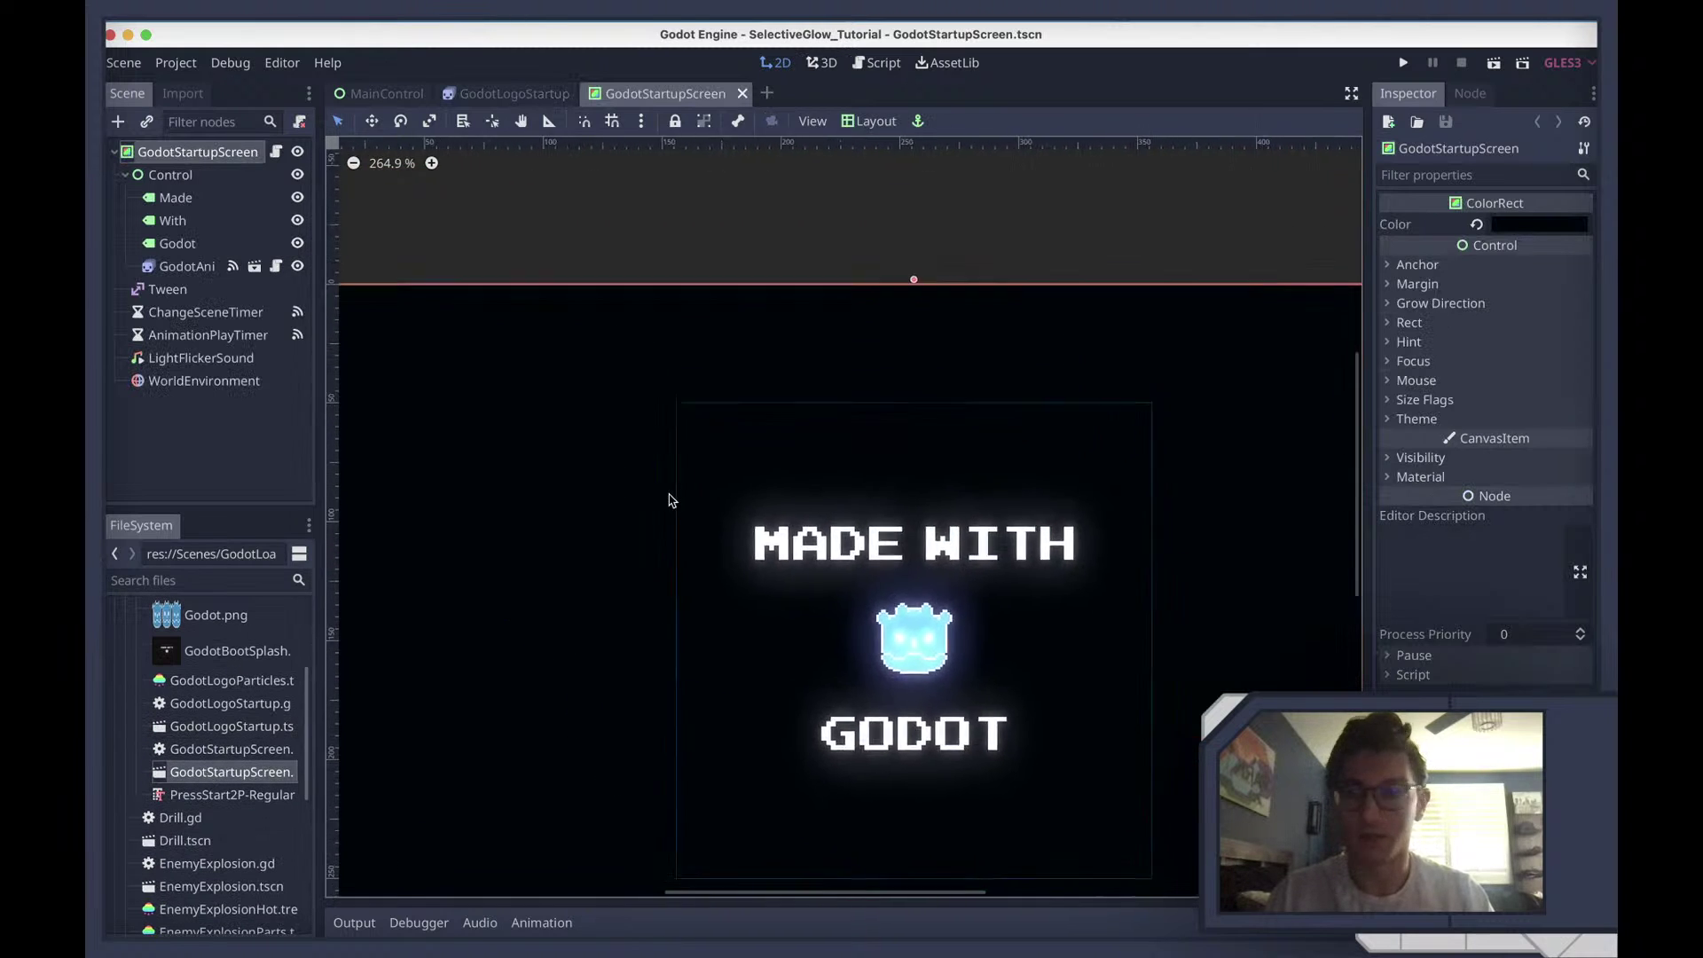
{"action": "scroll", "coordinate": [670, 499], "scroll_direction": "down", "scroll_amount": 3}
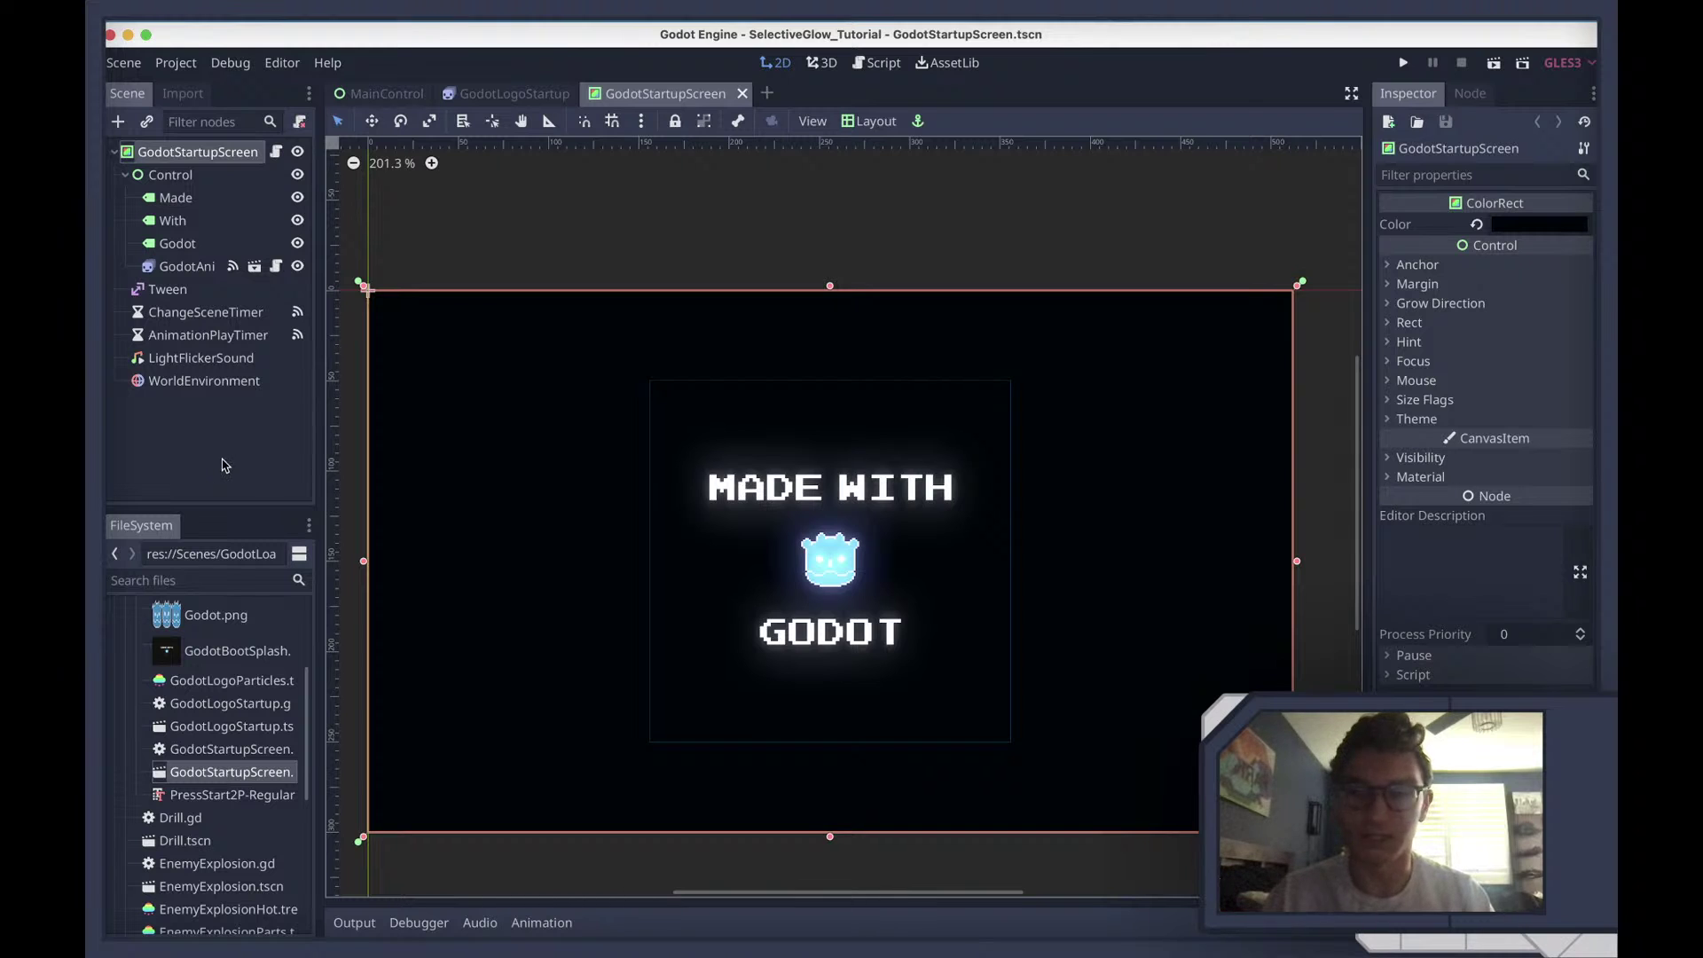
{"action": "scroll", "coordinate": [819, 515], "scroll_direction": "down", "scroll_amount": 4}
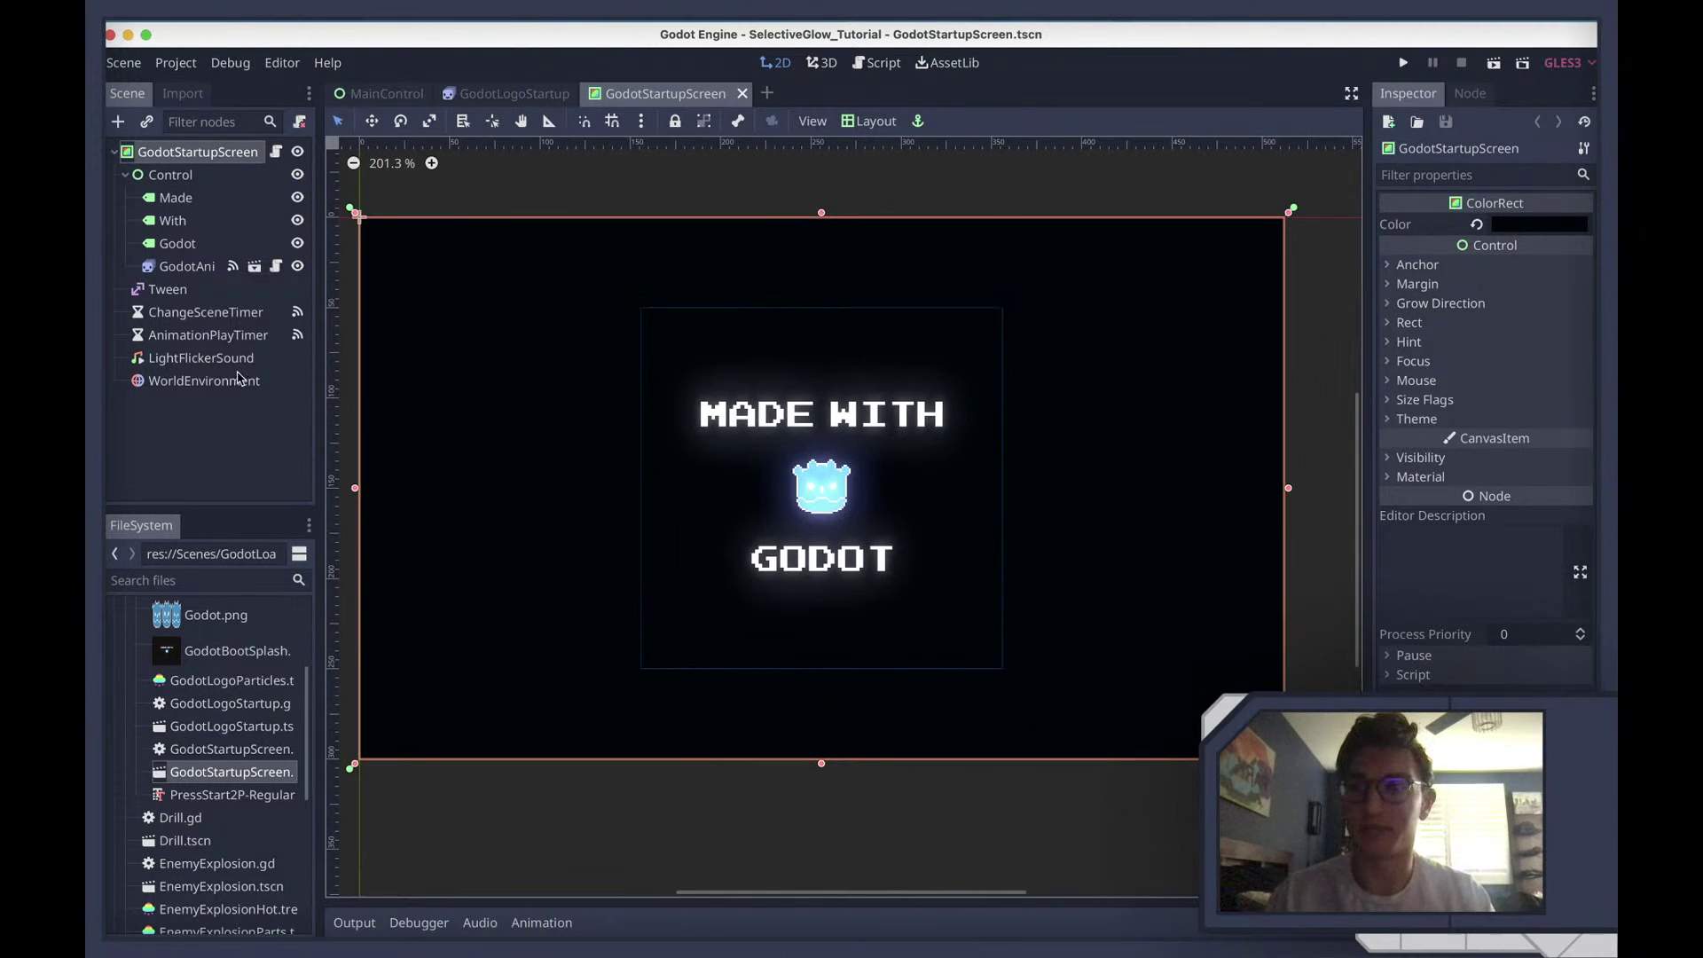
{"action": "left_click", "coordinate": [172, 387]}
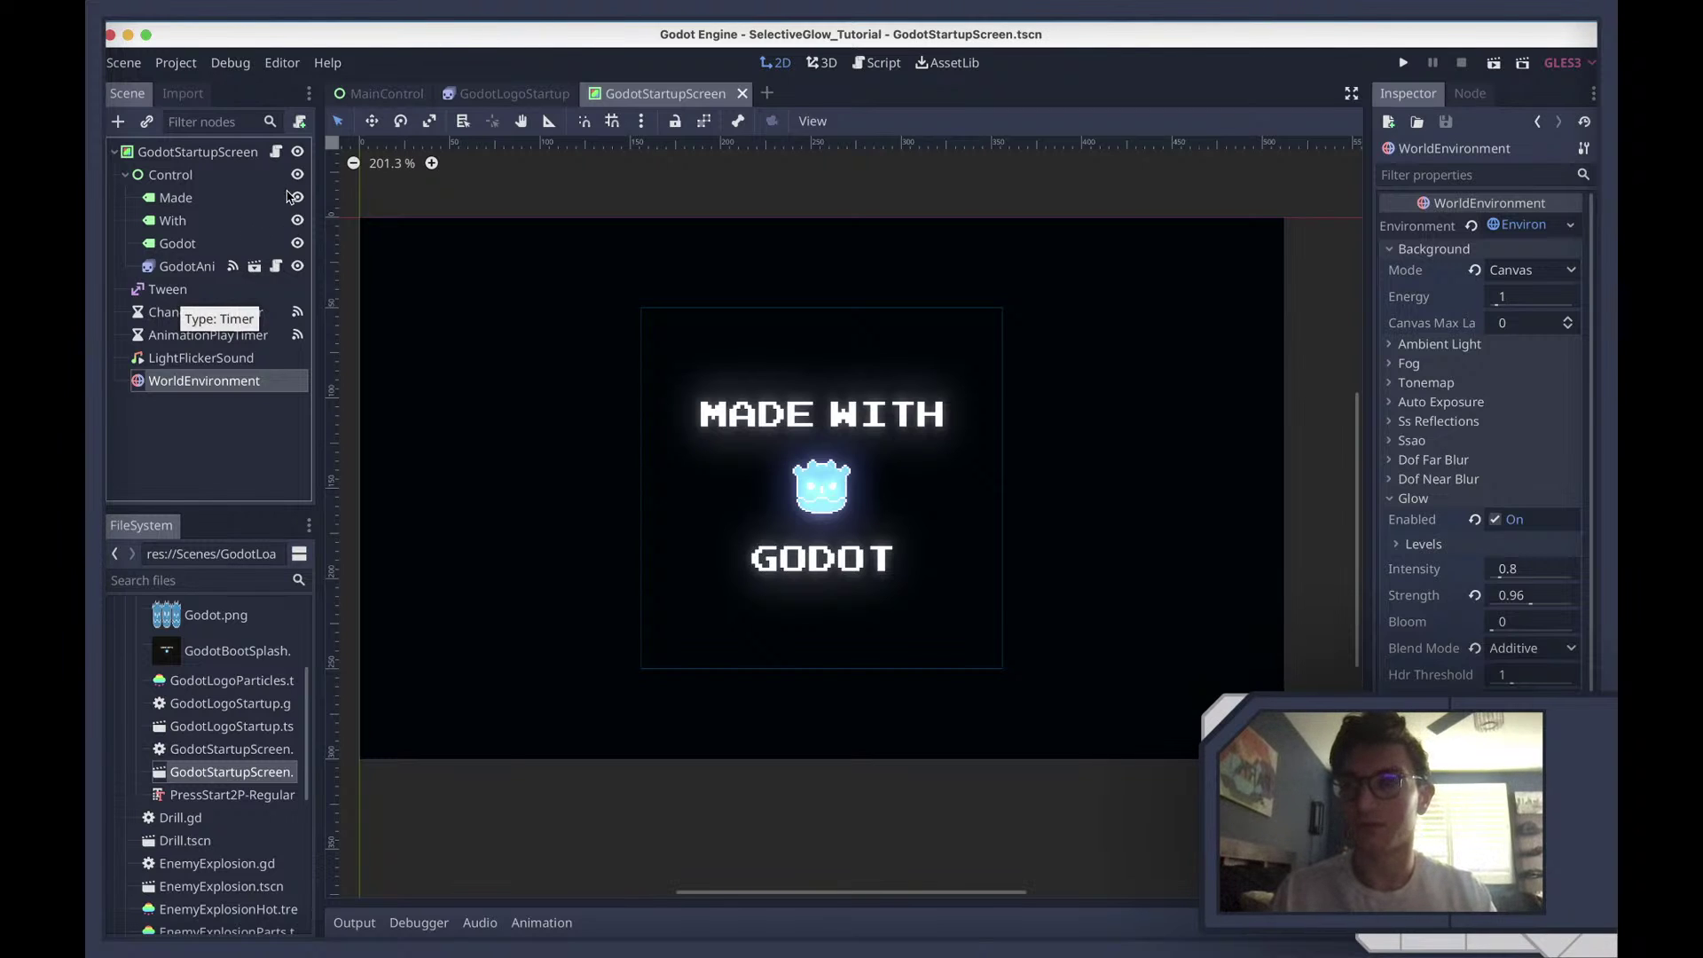
Run the GodotStartupScreen scene, close the game window and quit the Godot editor
{"action": "key", "text": "super+r"}
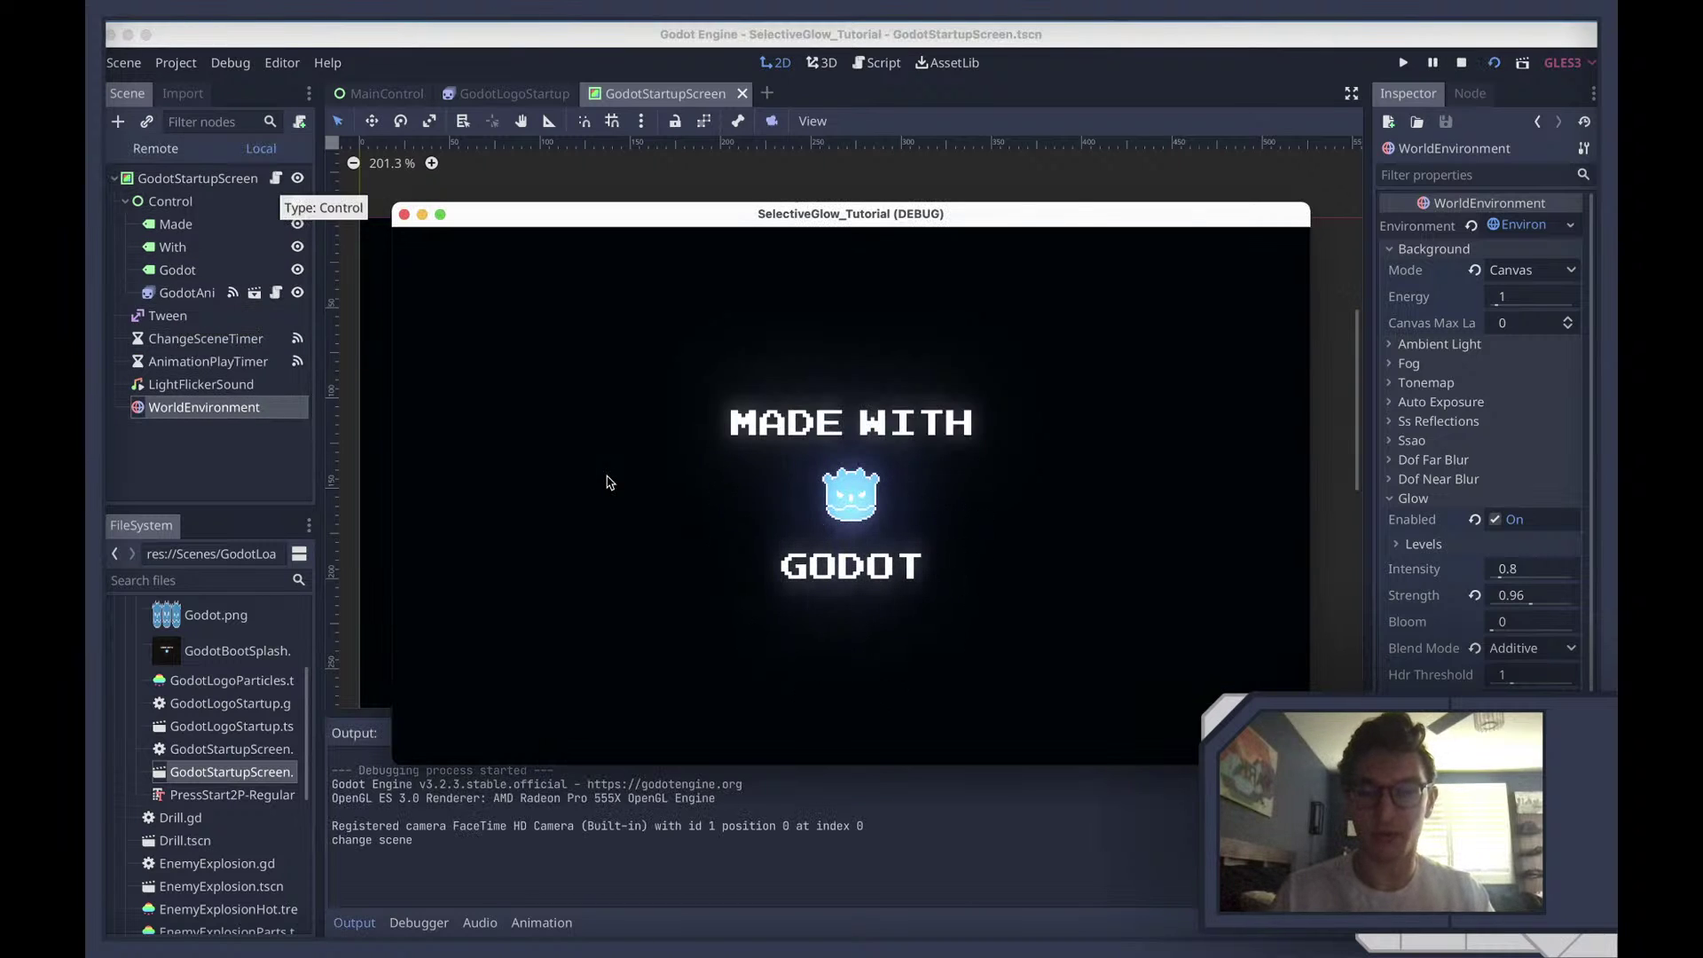
{"action": "key", "text": "super+q"}
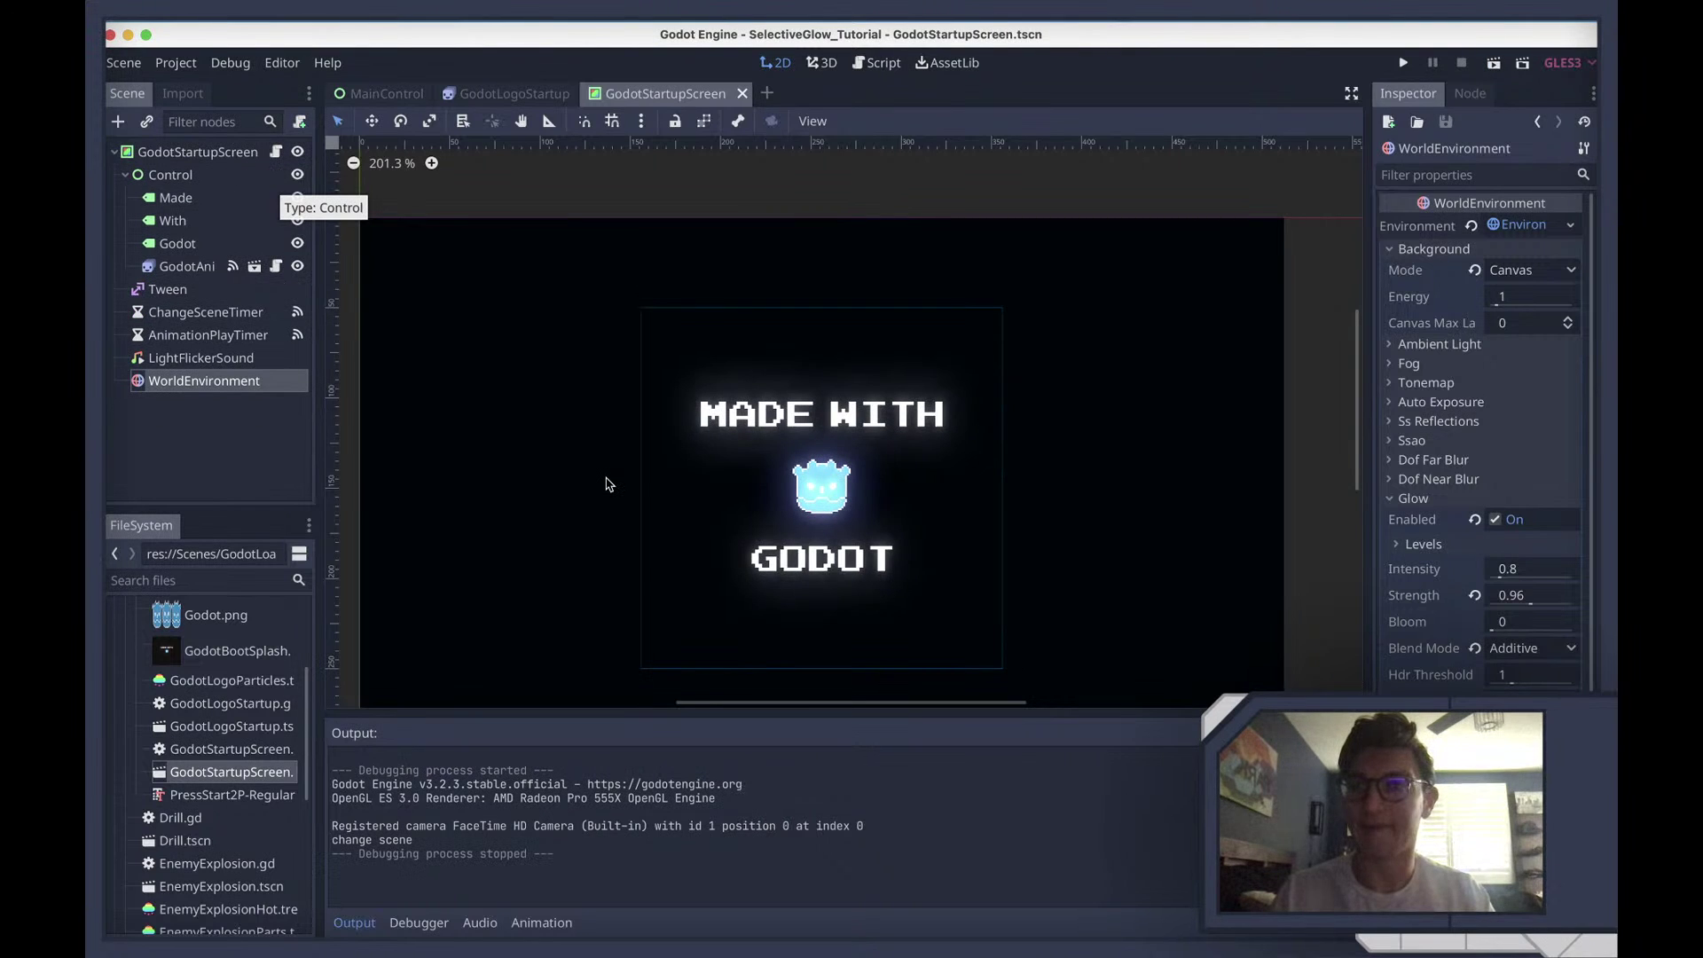
{"action": "key", "text": "super+q"}
{"action": "key", "text": "Return"}
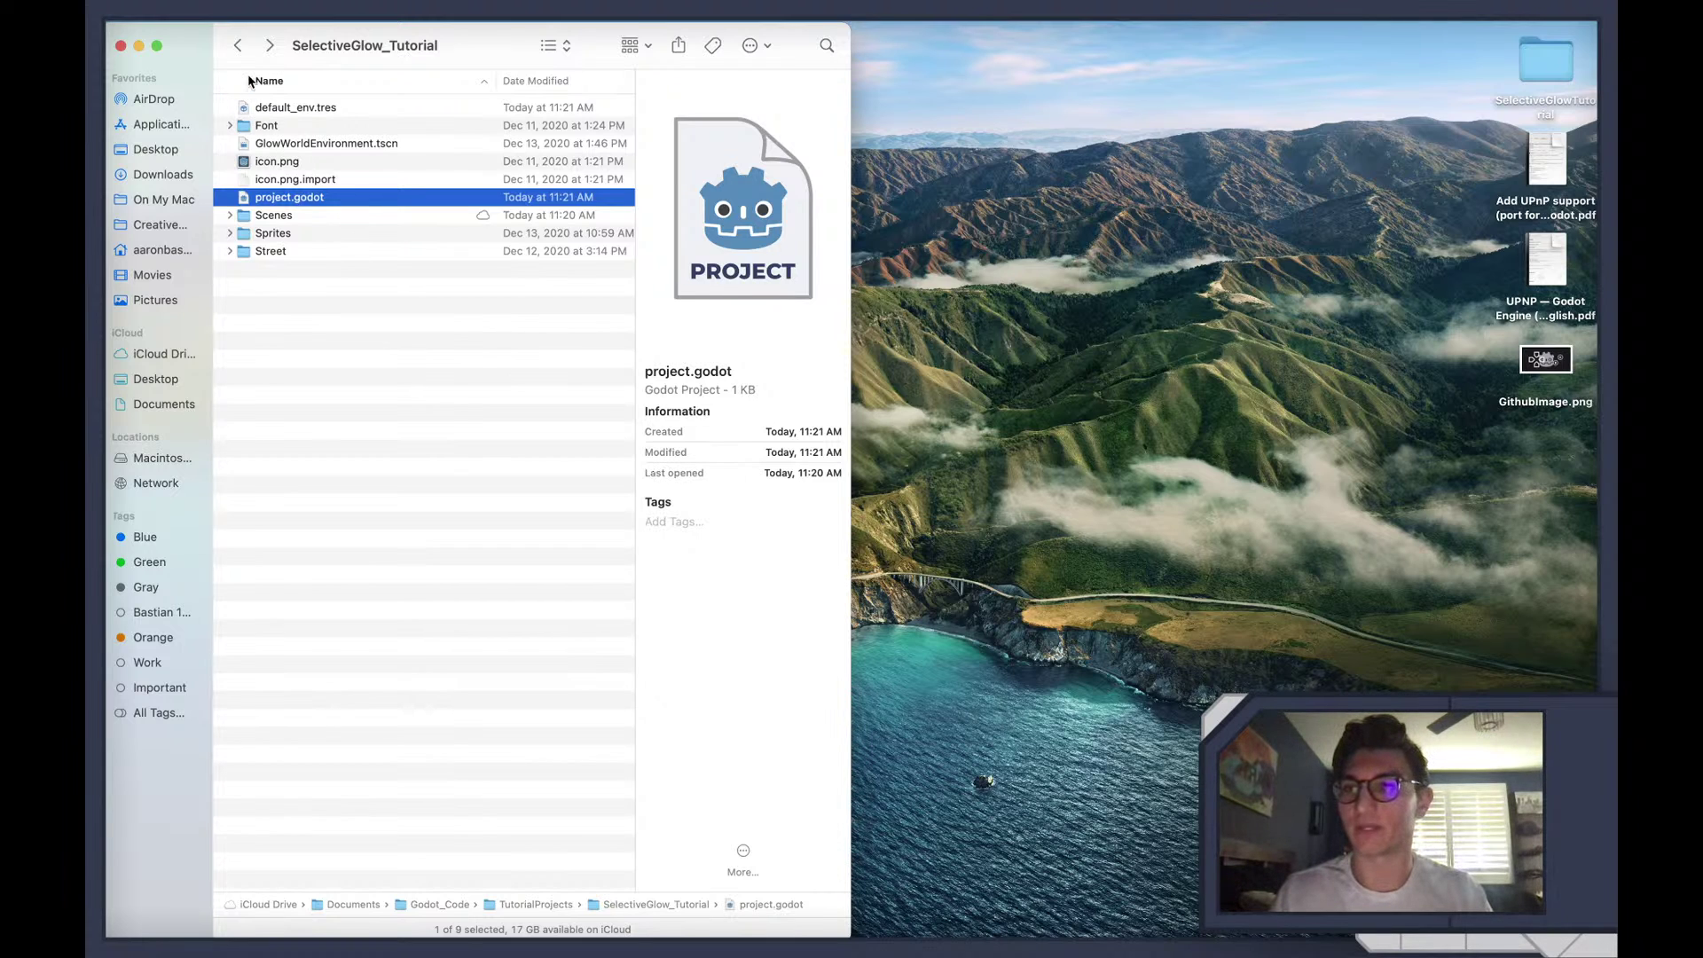
In Finder, copy the GodotLoadScreenFinal folder from SelectiveGlow_Tutorial's Scenes folder into the ParticlesCache_Tutorial project folder
{"action": "double_click", "coordinate": [250, 217]}
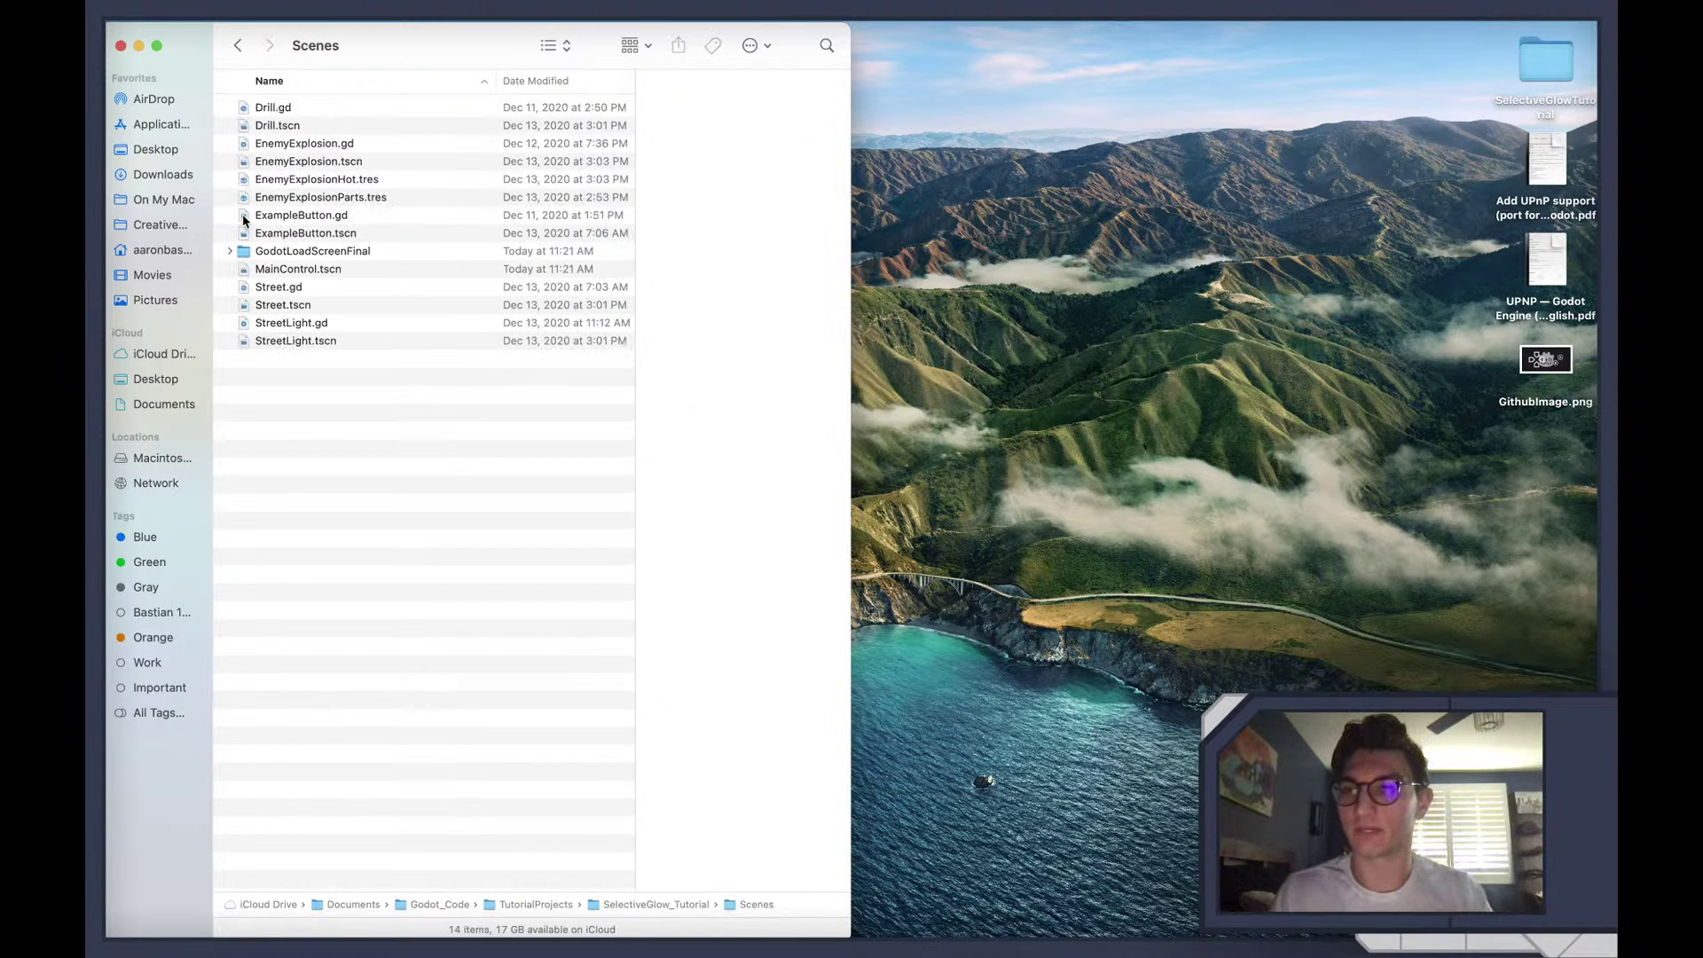
{"action": "left_click", "coordinate": [284, 255]}
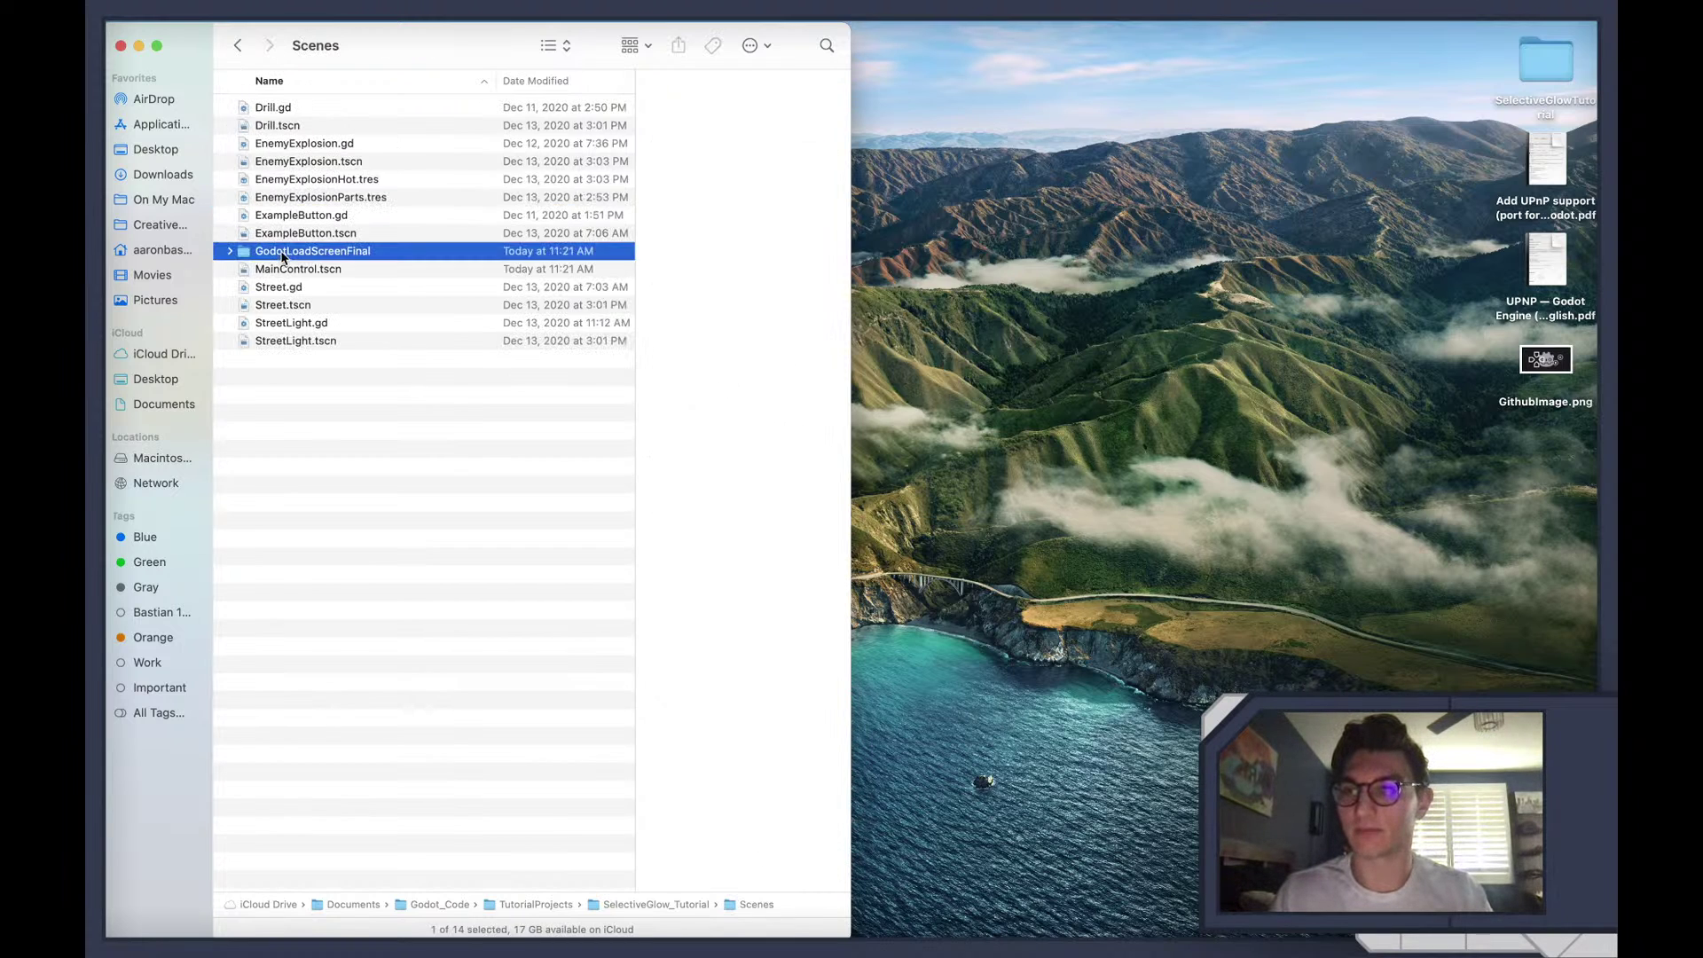
{"action": "left_click", "coordinate": [242, 51]}
{"action": "left_click", "coordinate": [241, 52]}
{"action": "left_click", "coordinate": [321, 108]}
{"action": "double_click", "coordinate": [321, 108]}
{"action": "right_click", "coordinate": [342, 311]}
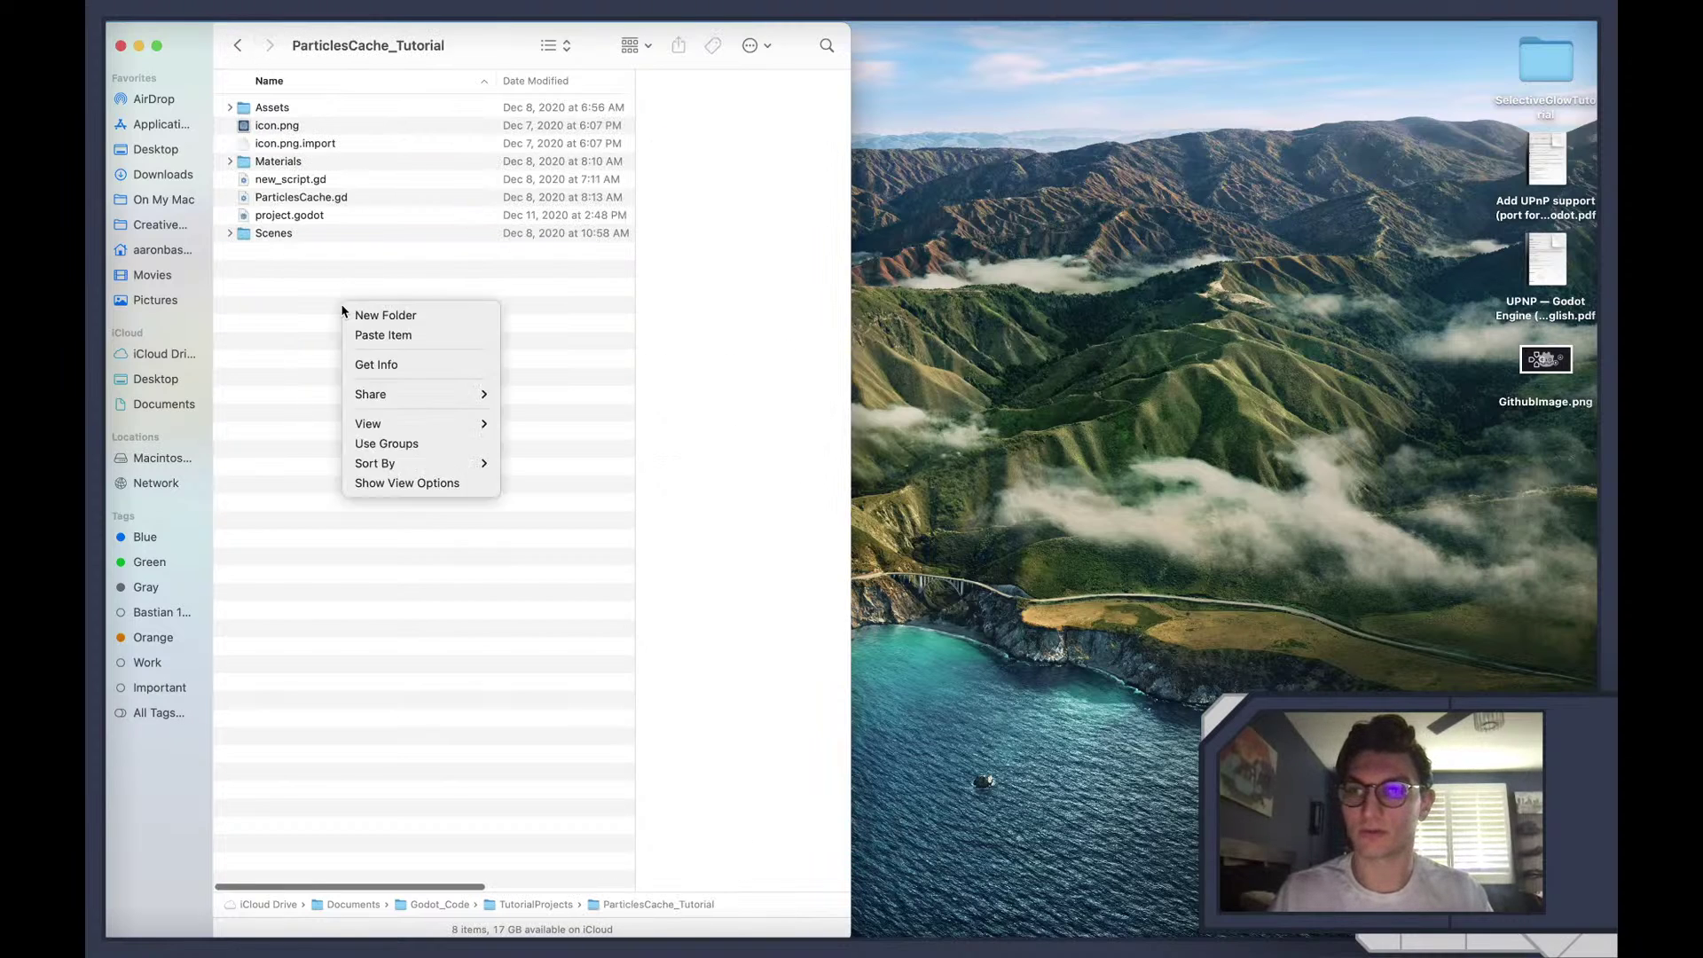
{"action": "left_click", "coordinate": [302, 367]}
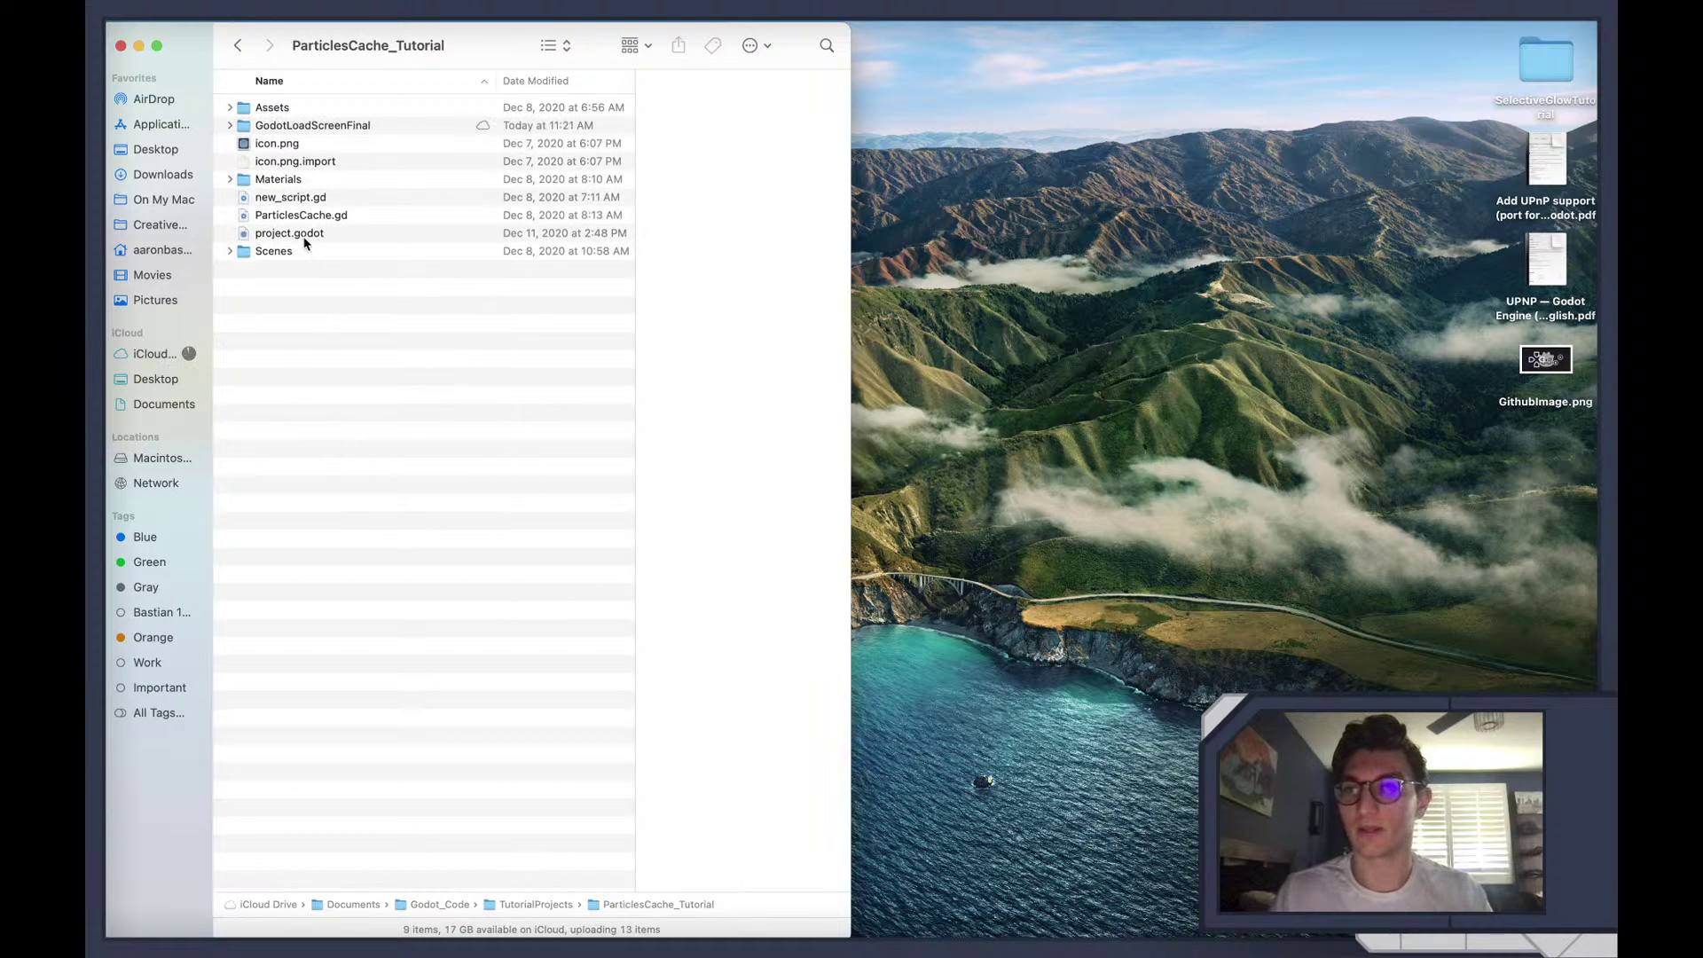
Open project.godot of ParticlesCache_Tutorial in the Godot editor and expand GodotLoadScreenFinal in the project files
{"action": "double_click", "coordinate": [303, 238]}
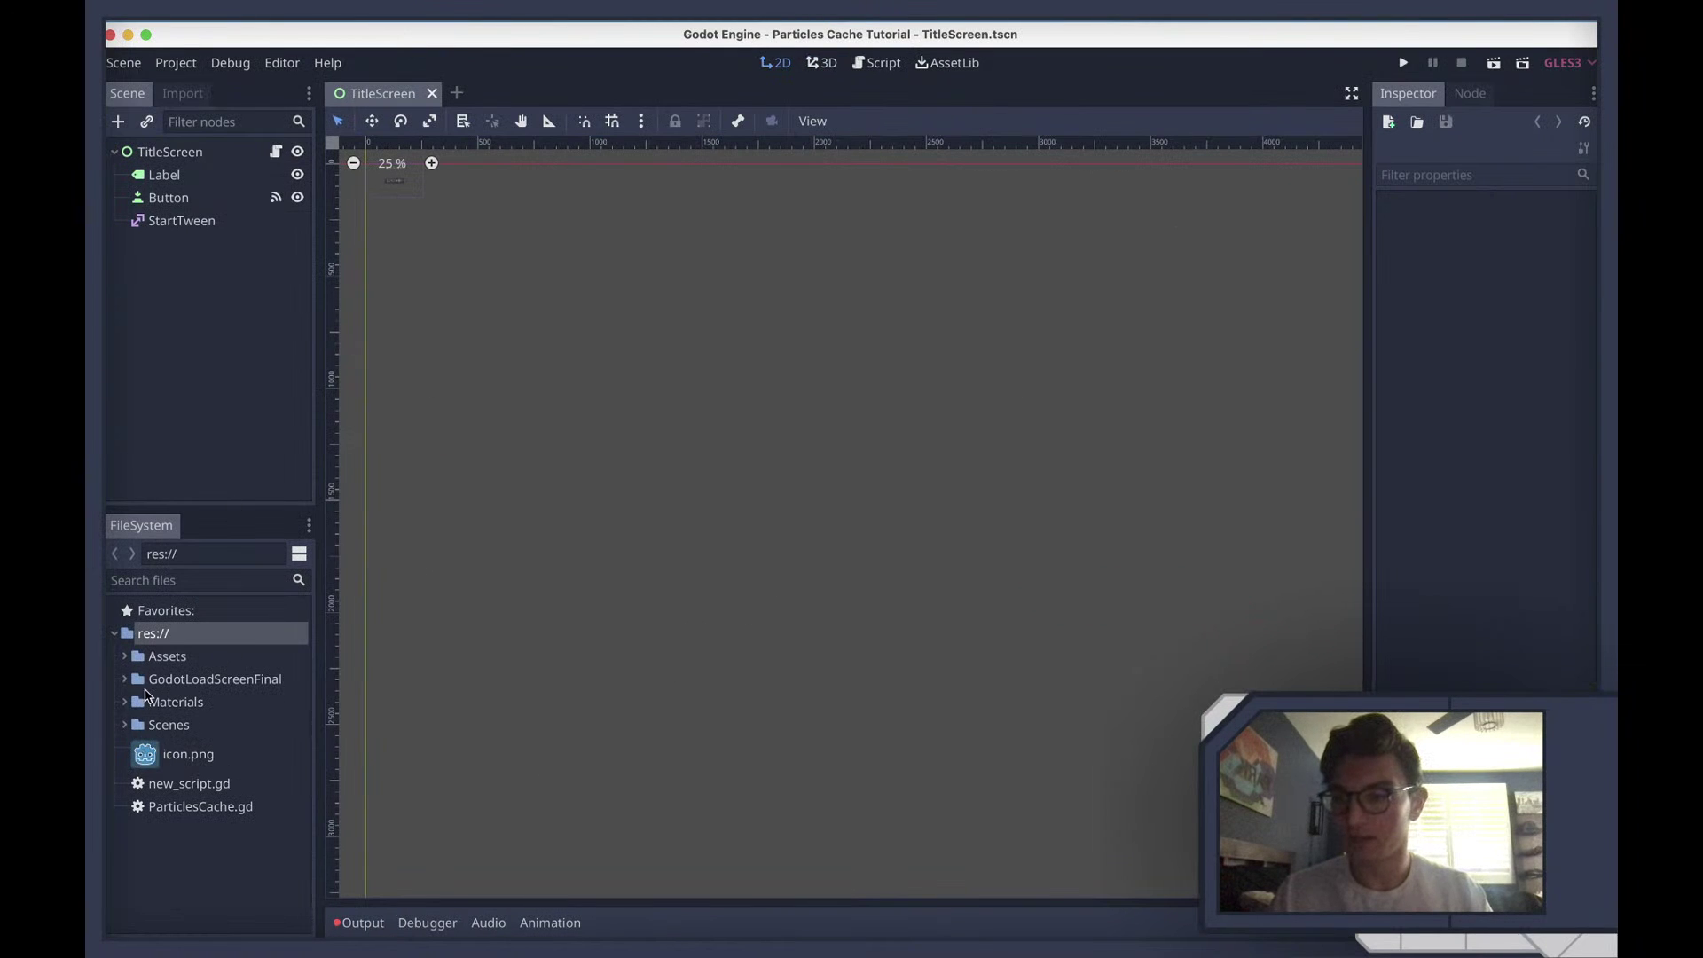
{"action": "double_click", "coordinate": [152, 679]}
{"action": "scroll", "coordinate": [194, 735], "scroll_direction": "down", "scroll_amount": 1}
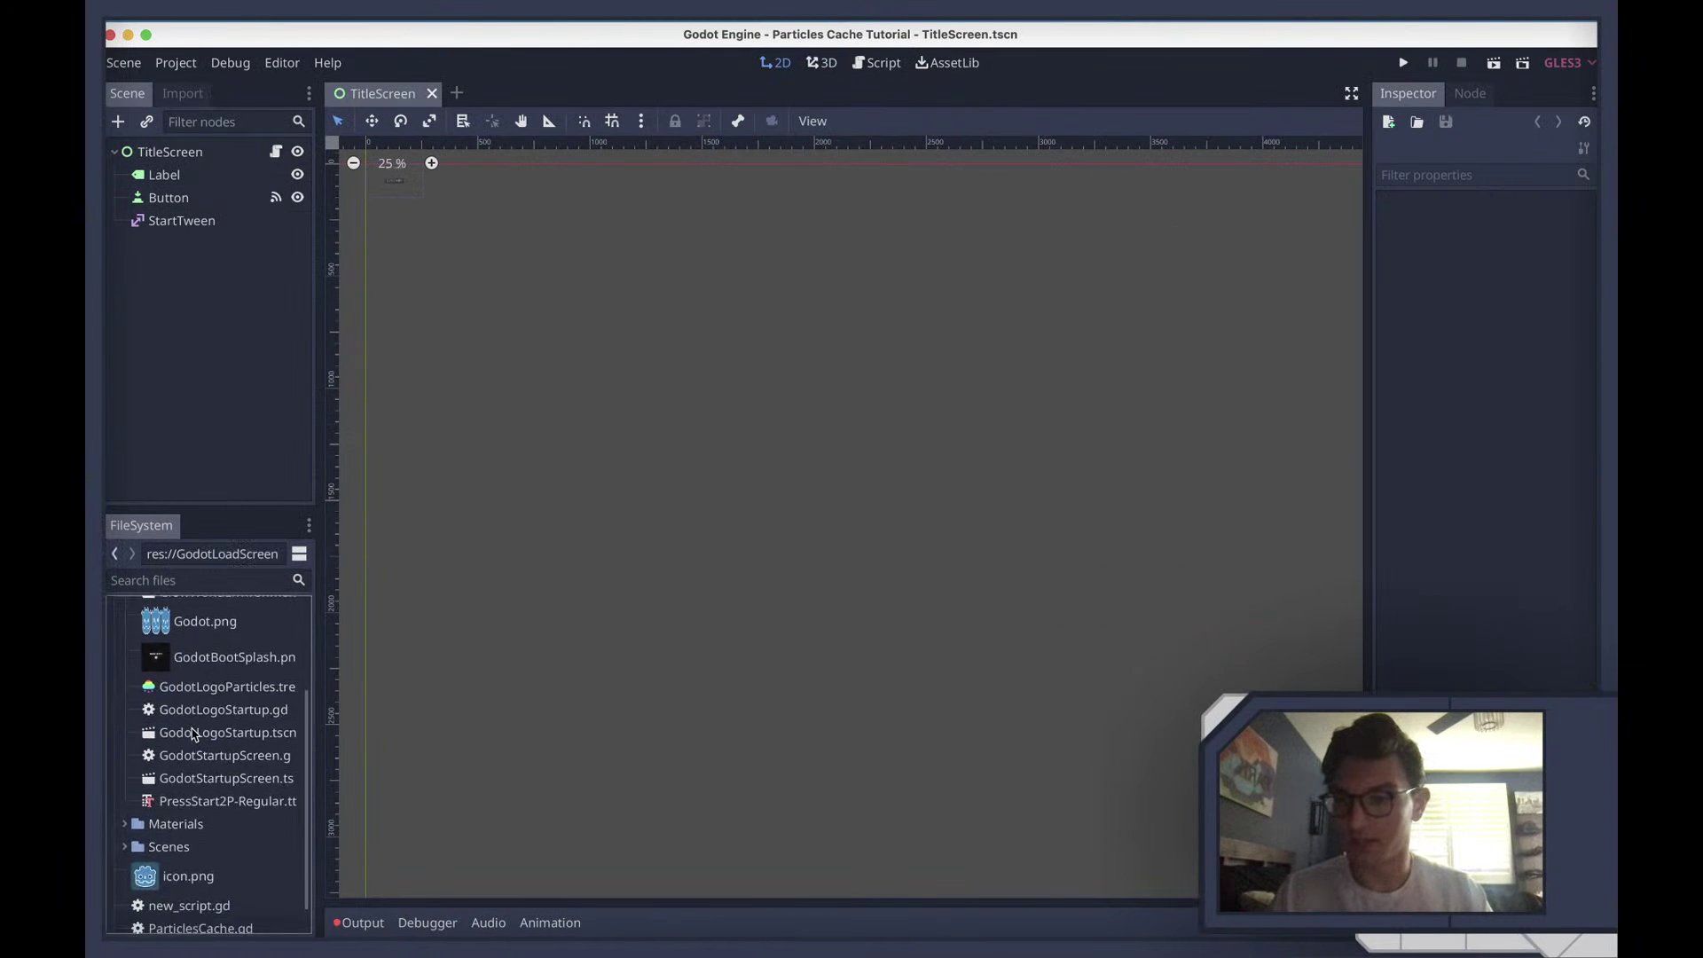
Repair the broken dependencies of GodotLogoStartup.tscn and close the loading error dialog
{"action": "double_click", "coordinate": [229, 732]}
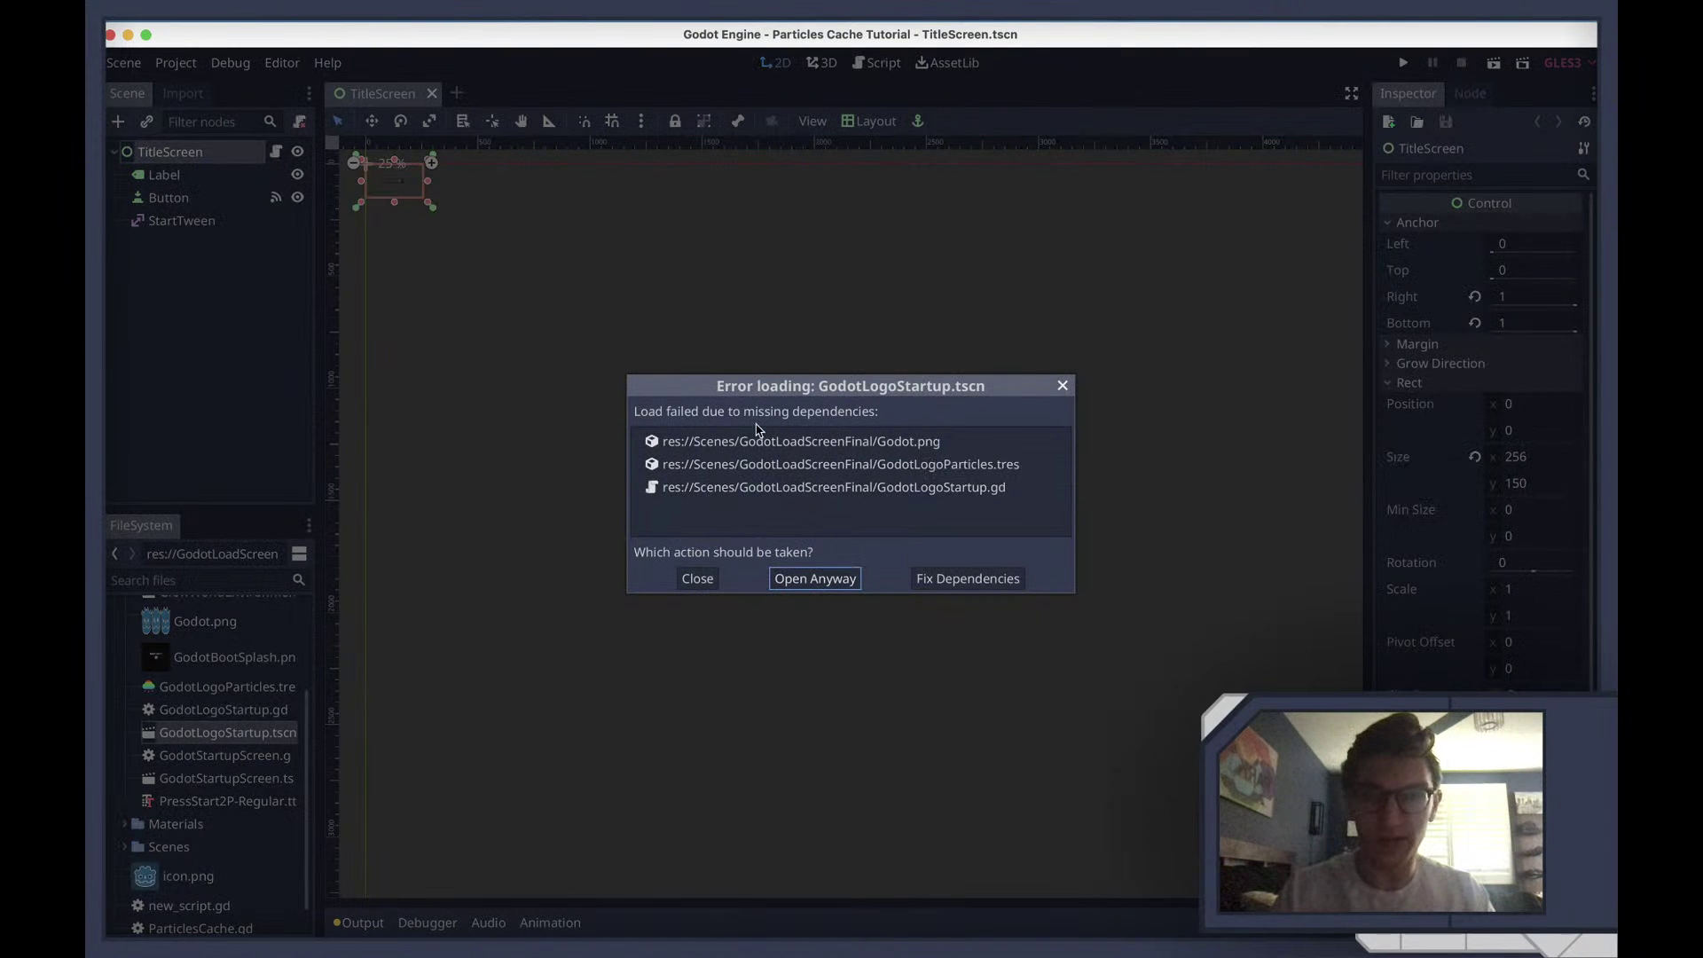
{"action": "left_click", "coordinate": [950, 581]}
{"action": "left_click", "coordinate": [1344, 197]}
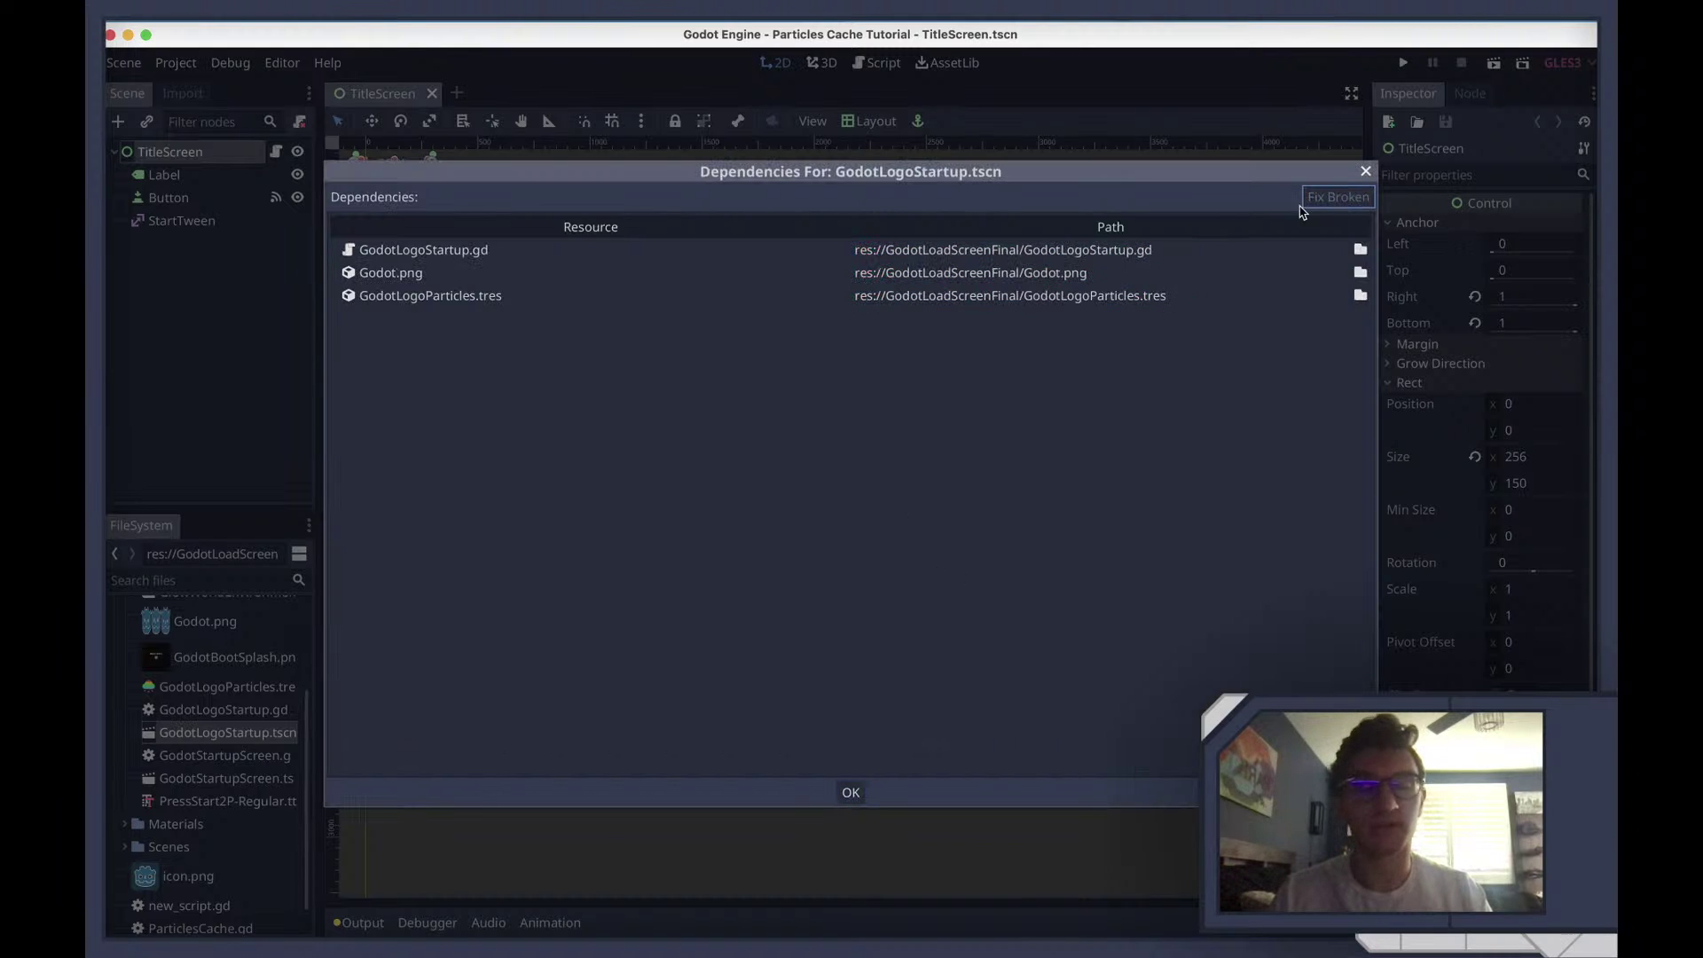
{"action": "left_click", "coordinate": [854, 793]}
{"action": "left_click", "coordinate": [693, 585]}
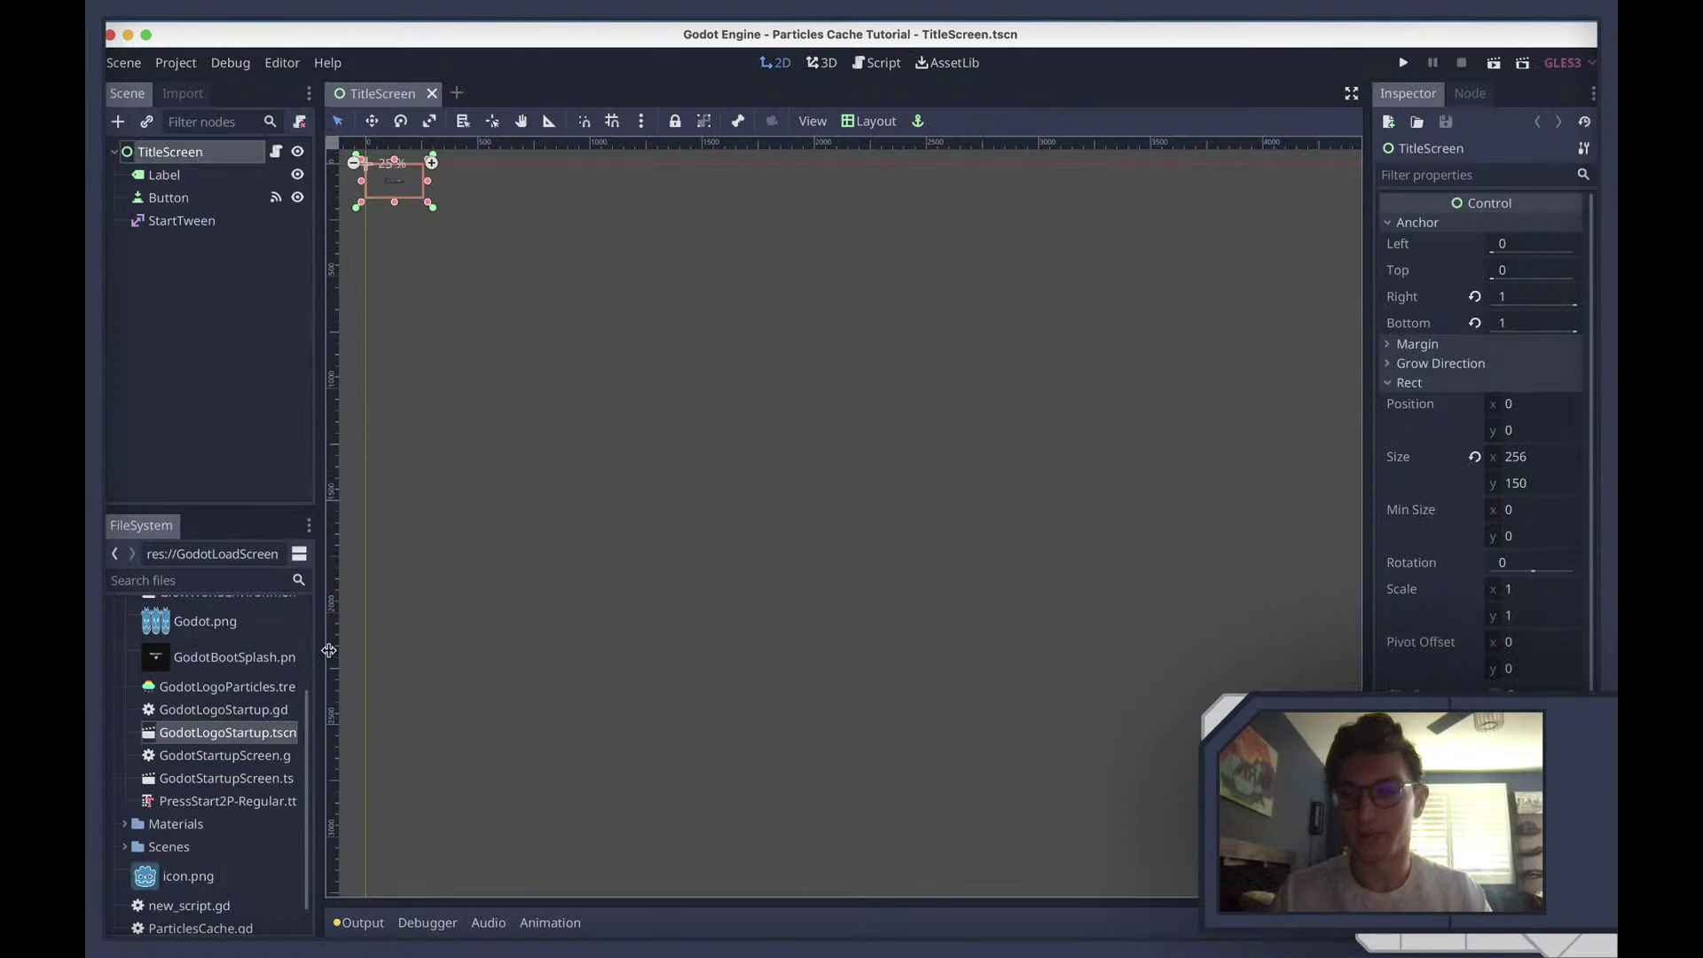
Repair the broken dependencies of GodotStartupScreen.tscn and open the scene anyway
{"action": "double_click", "coordinate": [206, 778]}
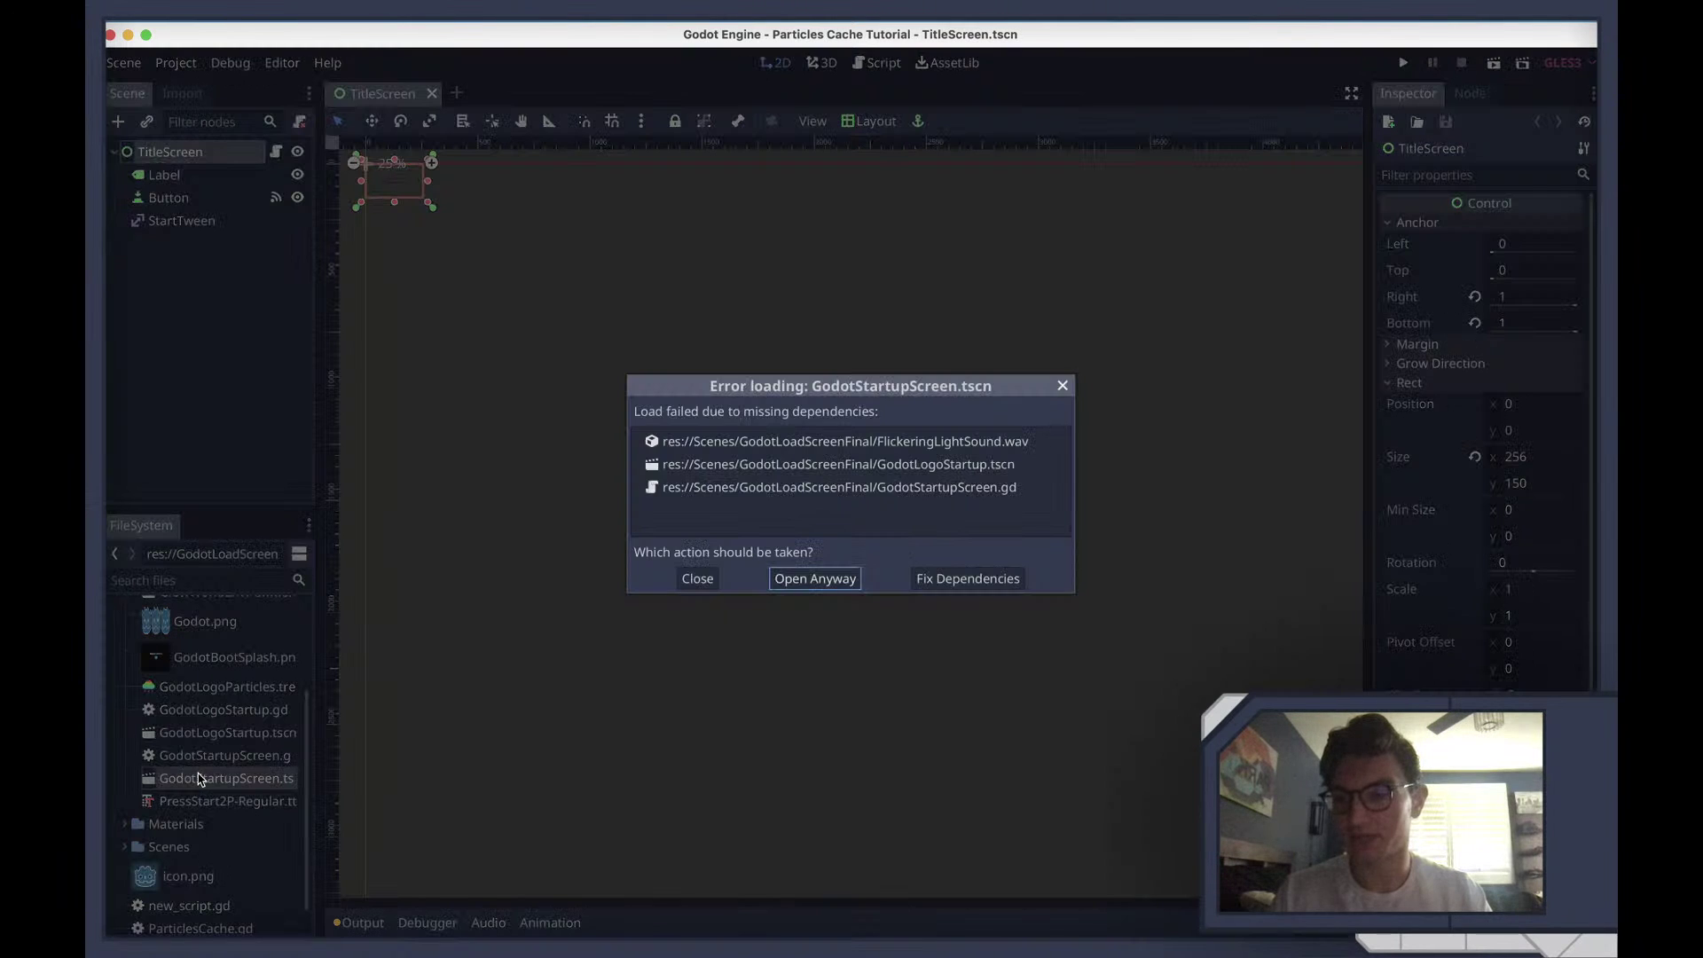
{"action": "left_click", "coordinate": [966, 581]}
{"action": "left_click", "coordinate": [1335, 197]}
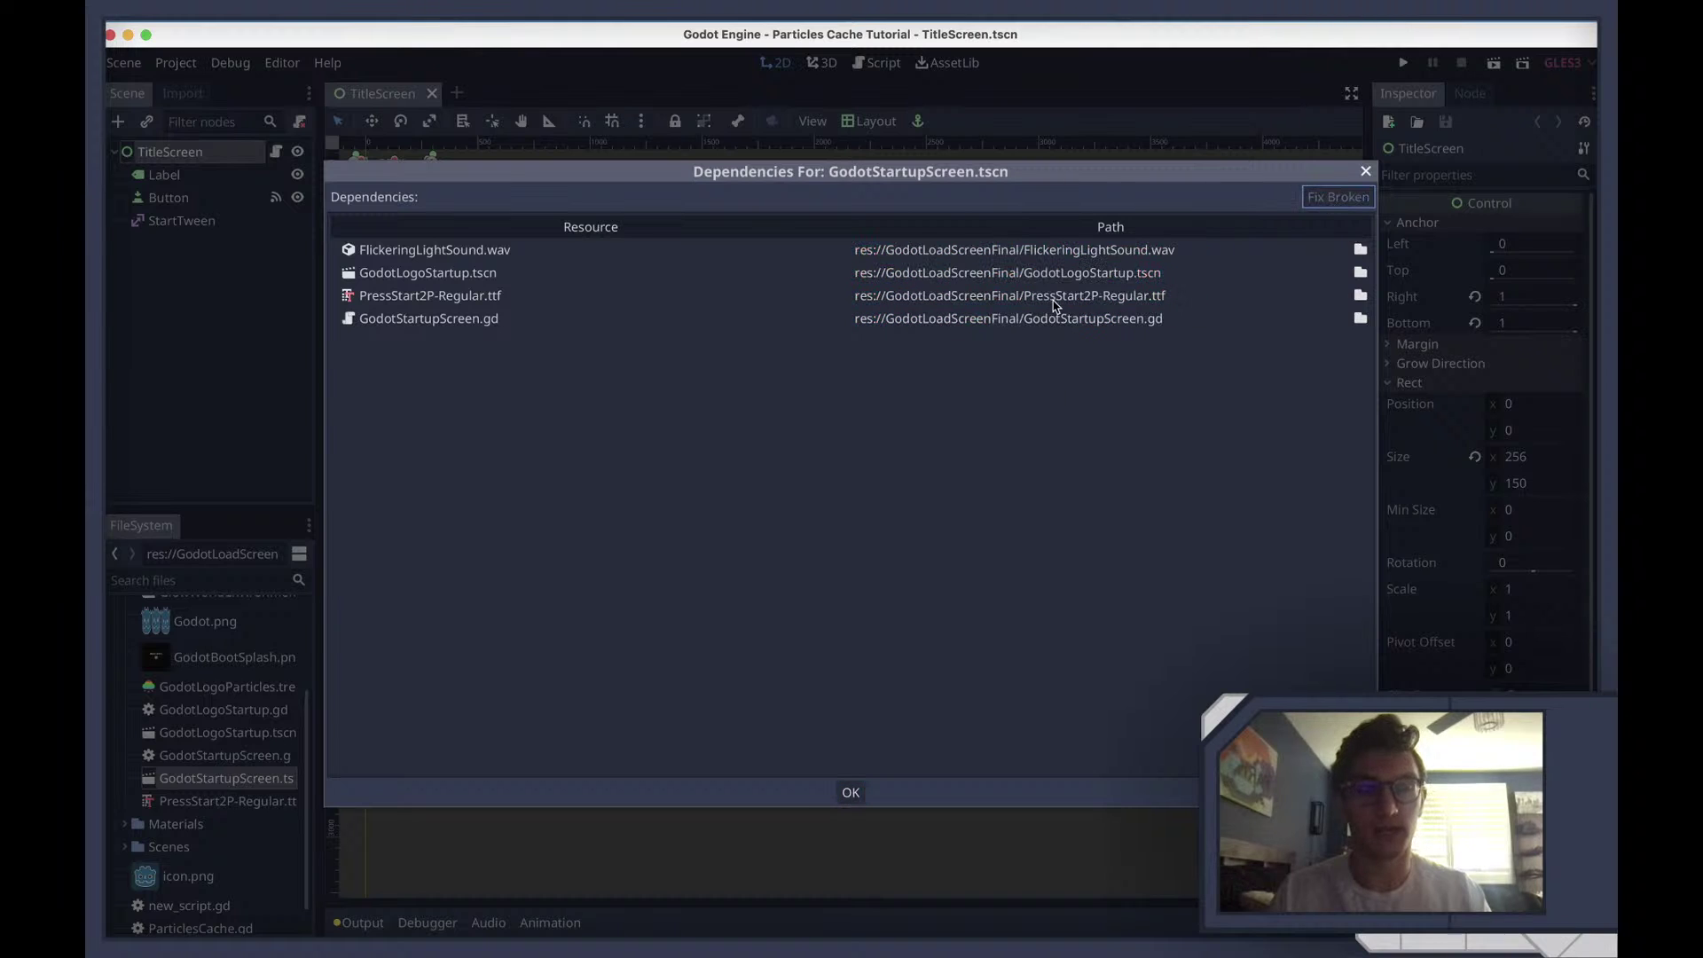
{"action": "left_click", "coordinate": [851, 793]}
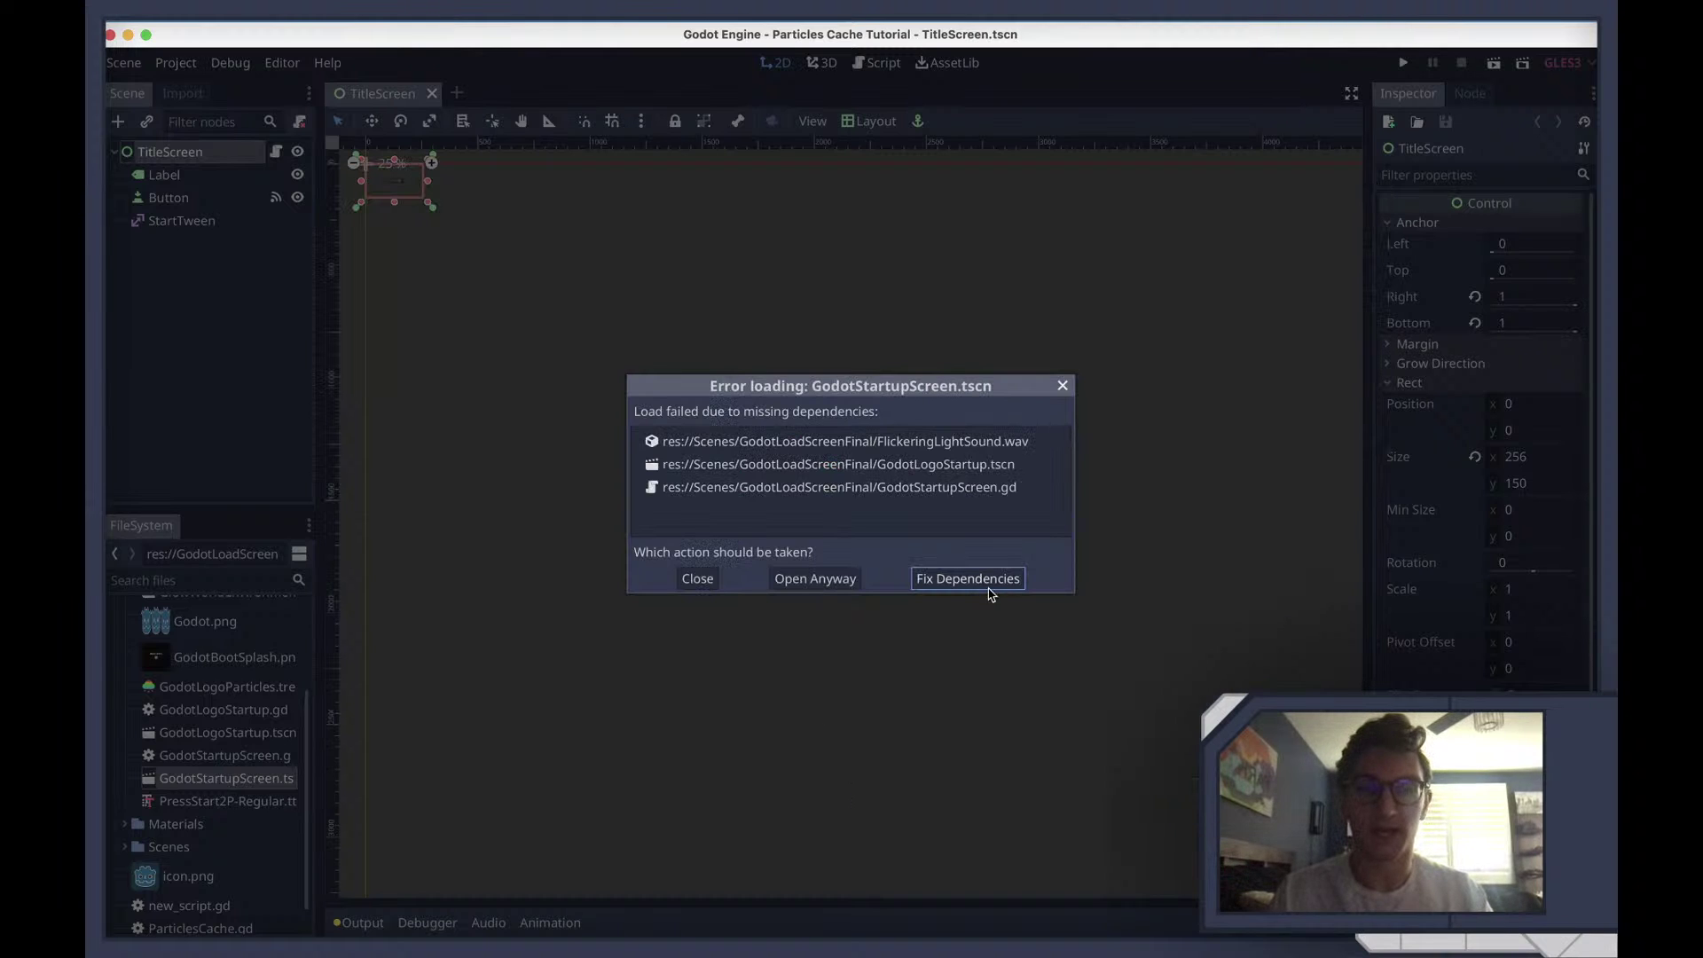
{"action": "left_click", "coordinate": [783, 578]}
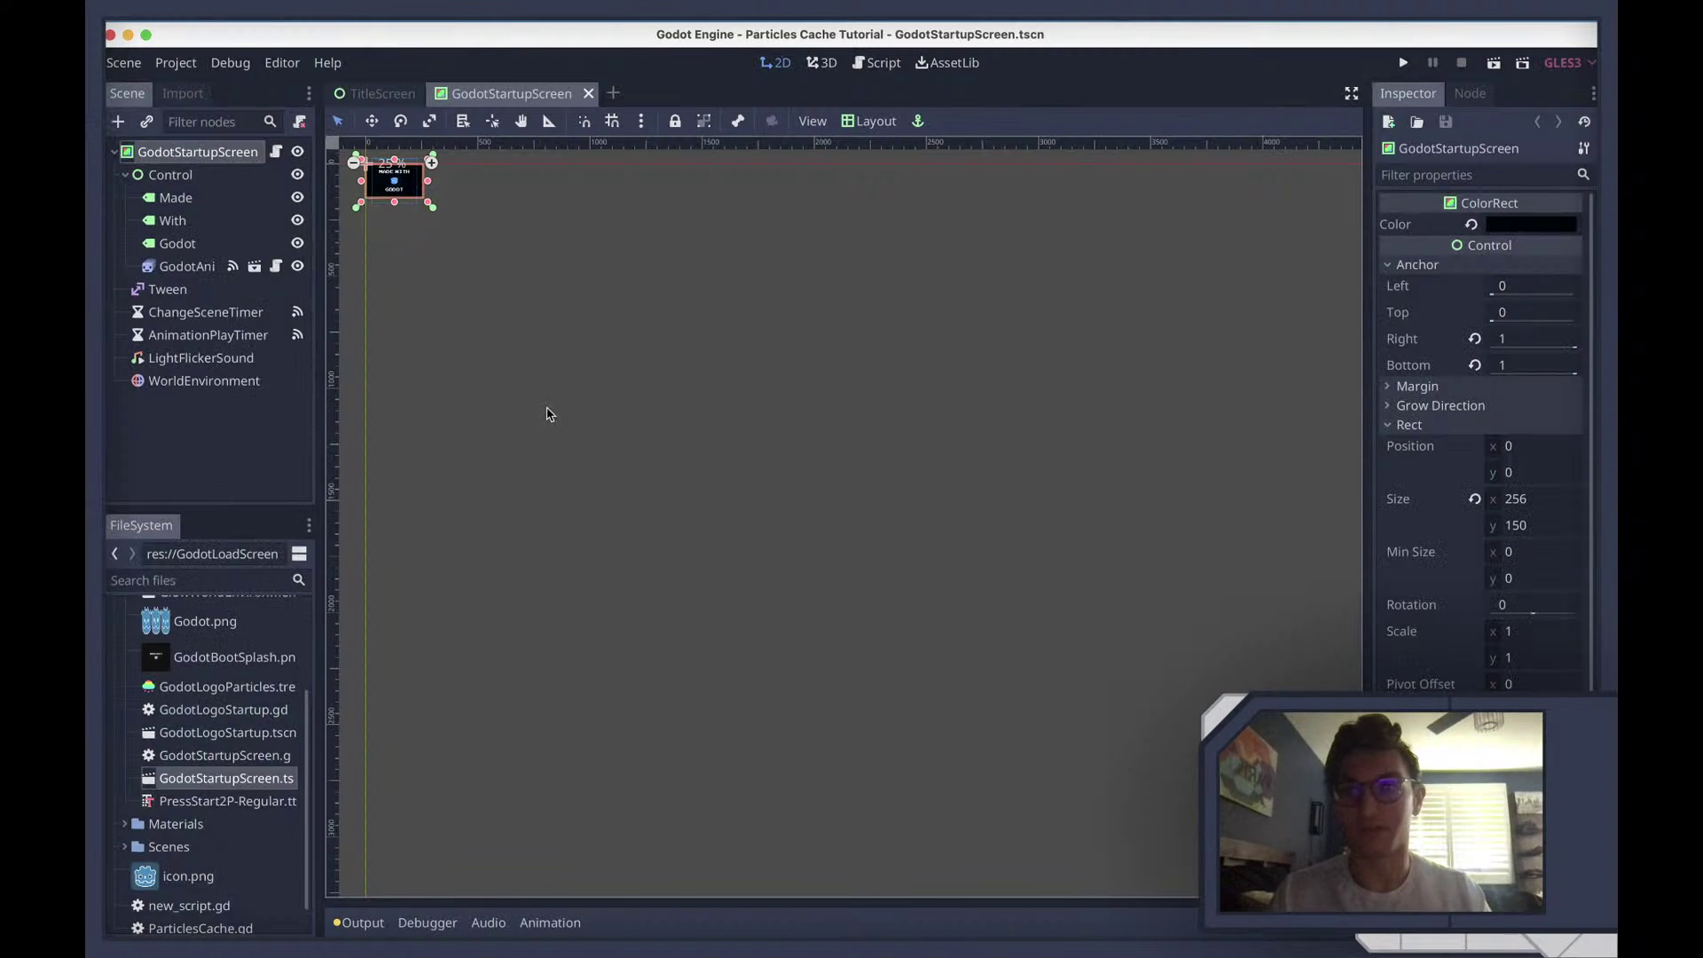
Examine the startup screen's layout on the canvas and its With label
{"action": "scroll", "coordinate": [479, 286], "scroll_direction": "up", "scroll_amount": 10}
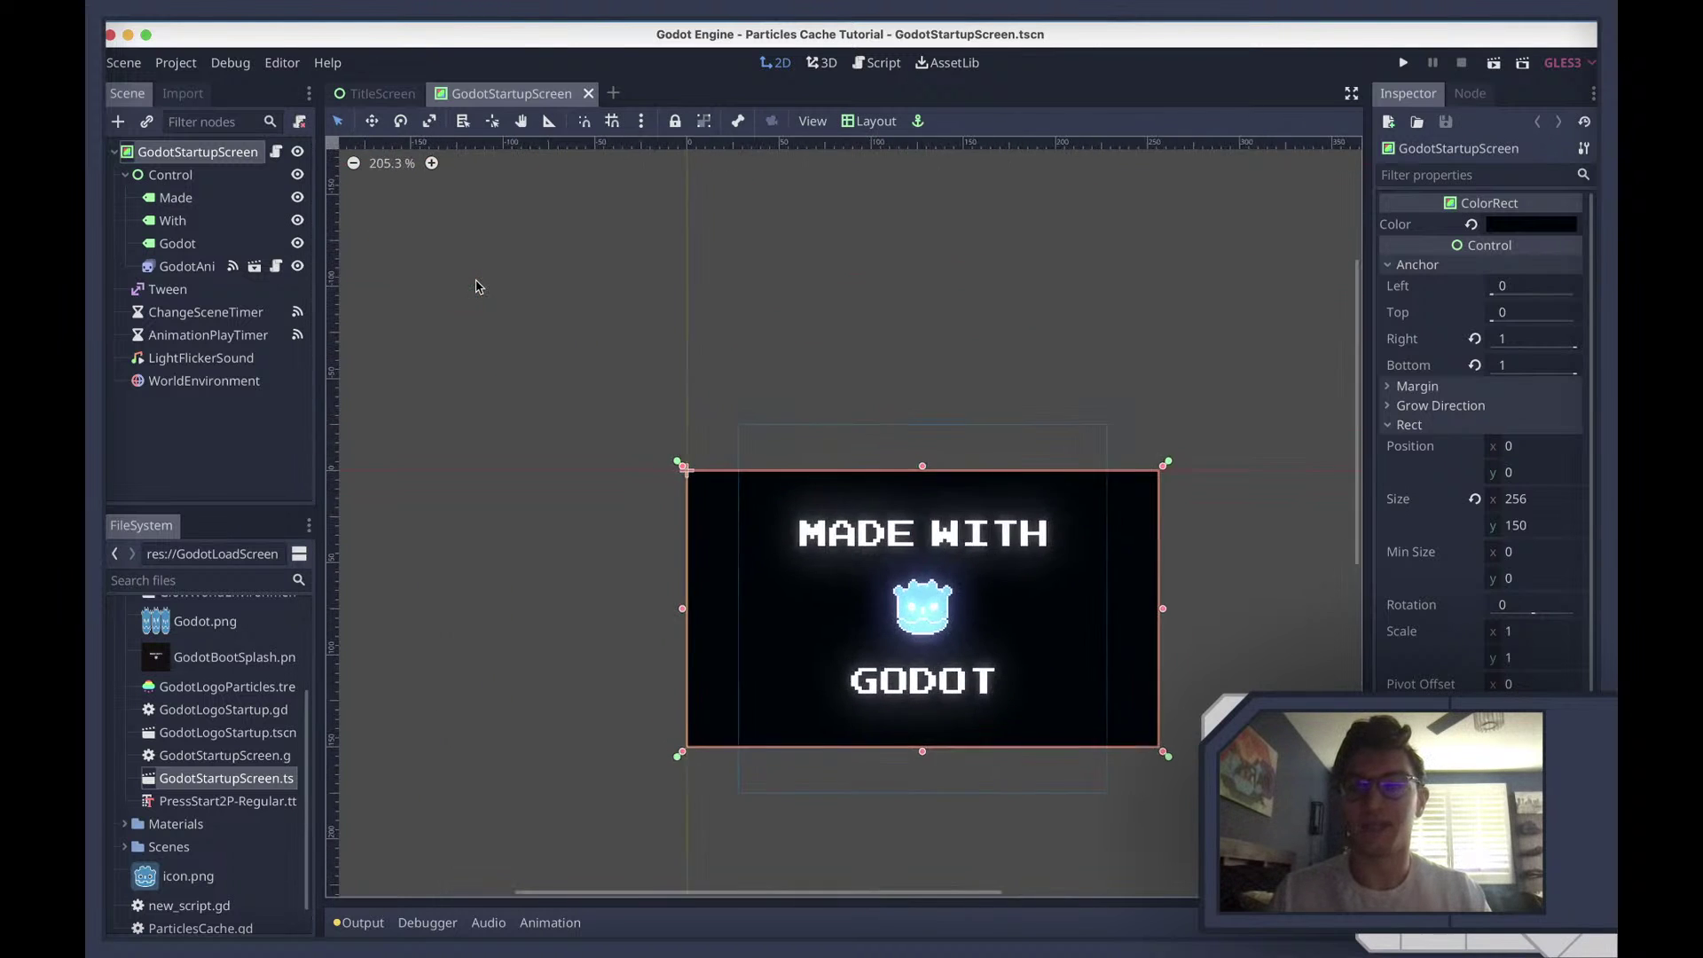
{"action": "scroll", "coordinate": [477, 284], "scroll_direction": "down", "scroll_amount": 3}
{"action": "scroll", "coordinate": [476, 284], "scroll_direction": "down", "scroll_amount": 2}
{"action": "scroll", "coordinate": [819, 399], "scroll_direction": "up", "scroll_amount": 4}
{"action": "scroll", "coordinate": [819, 399], "scroll_direction": "up", "scroll_amount": 4}
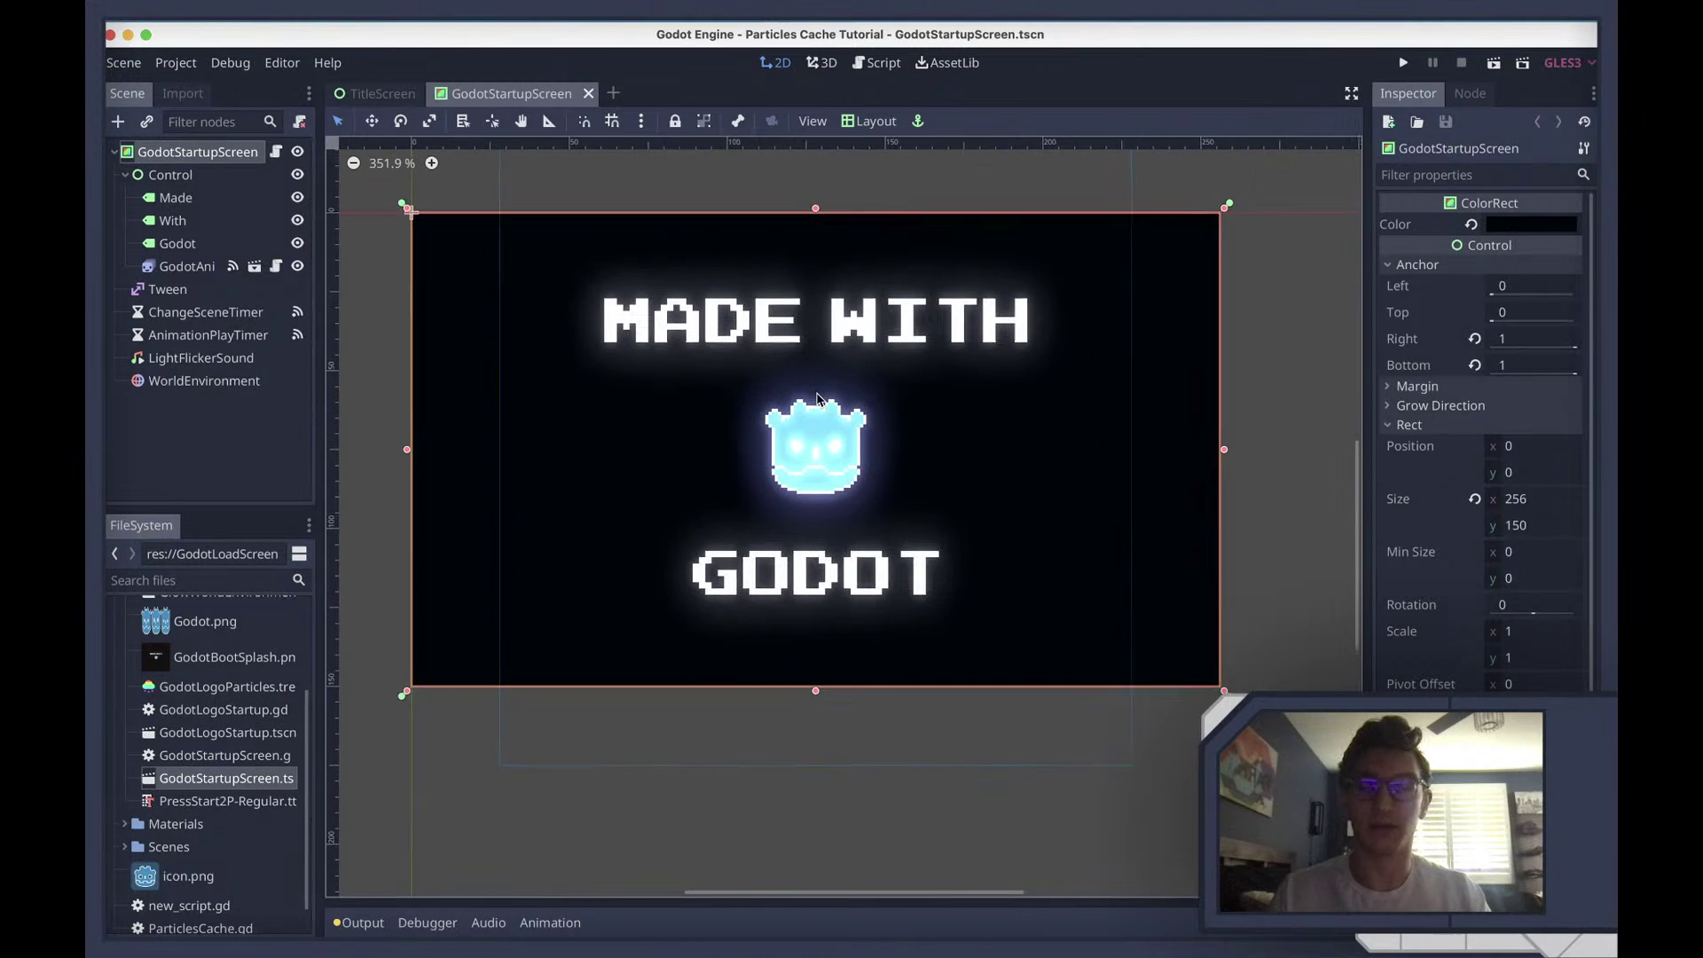
{"action": "scroll", "coordinate": [819, 399], "scroll_direction": "up", "scroll_amount": 1}
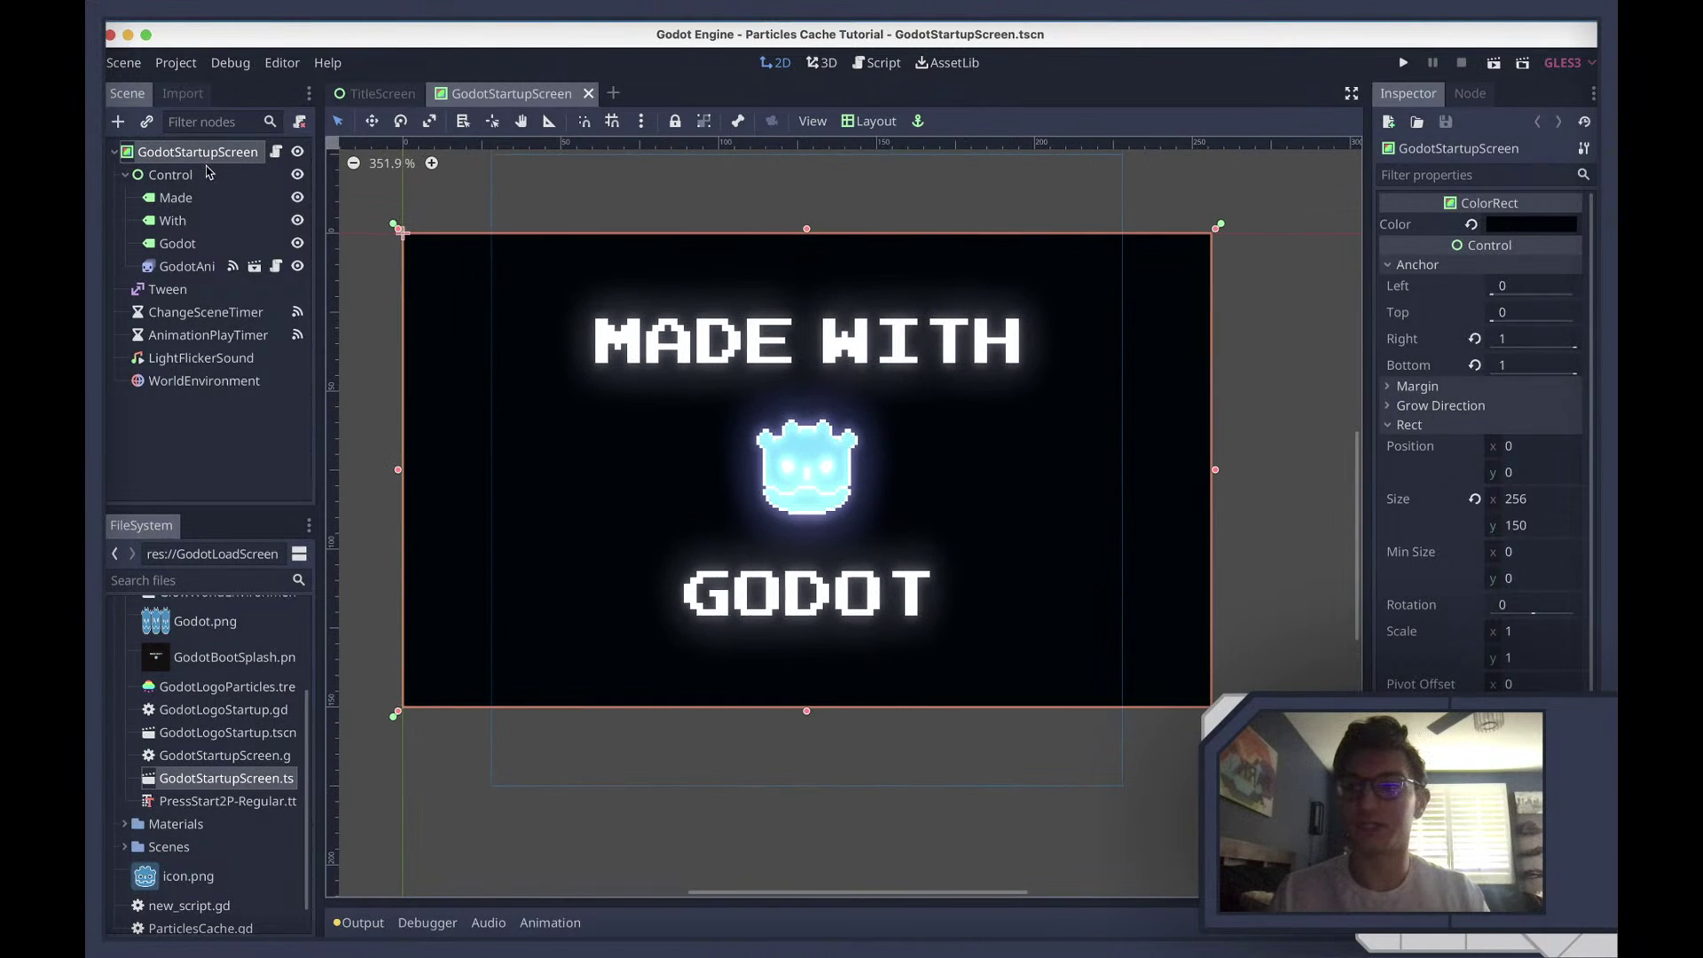
{"action": "left_click", "coordinate": [195, 220]}
Set the color of the root GodotStartupScreen ColorRect to the grey-blue R 112, G 131, B 144
{"action": "left_click", "coordinate": [190, 156]}
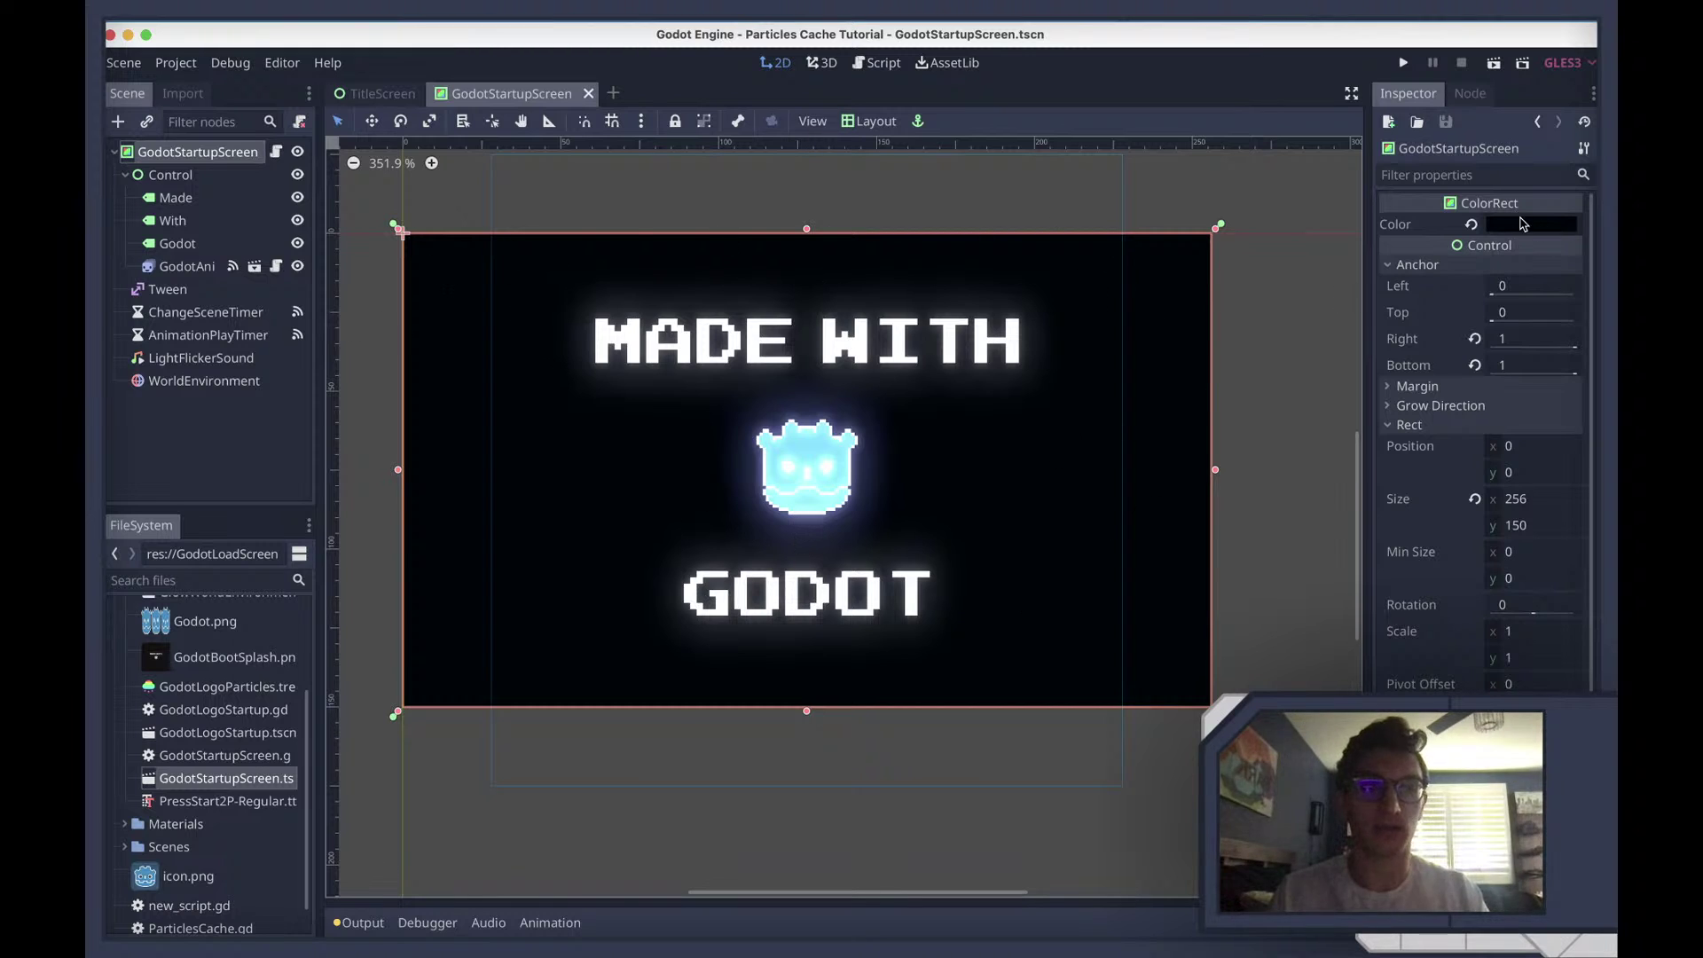
{"action": "mouse_move", "coordinate": [1520, 224]}
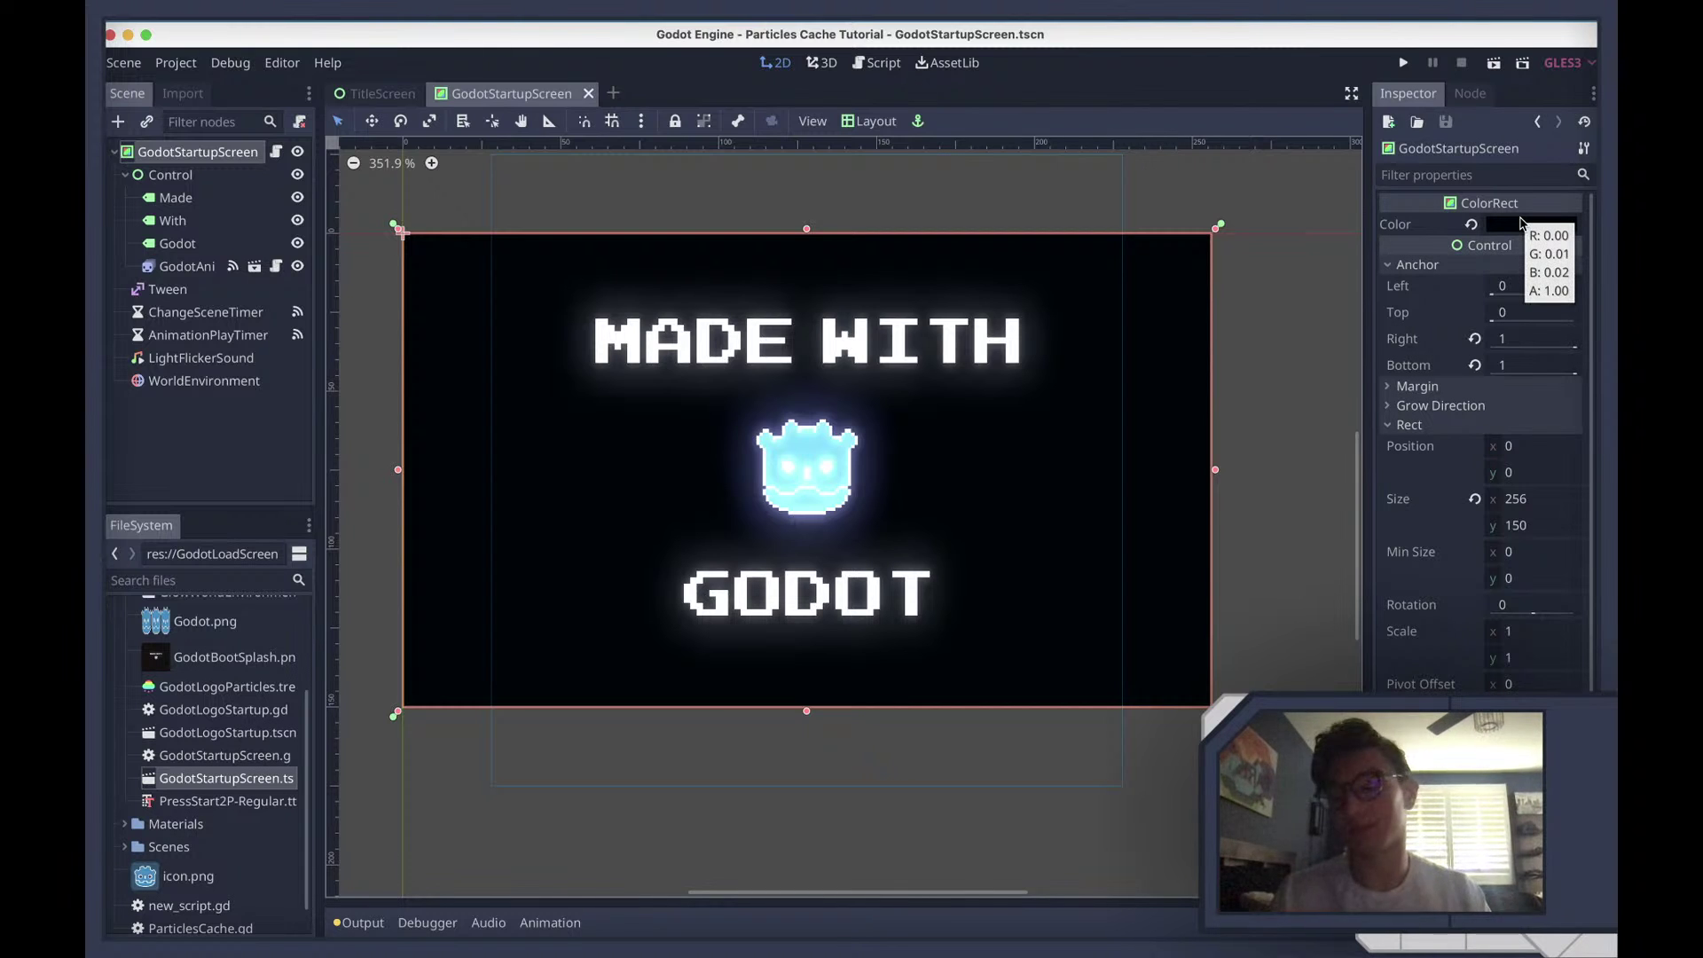
{"action": "left_click", "coordinate": [1521, 223]}
{"action": "left_click_drag", "start_coordinate": [1343, 139], "coordinate": [1307, 110]}
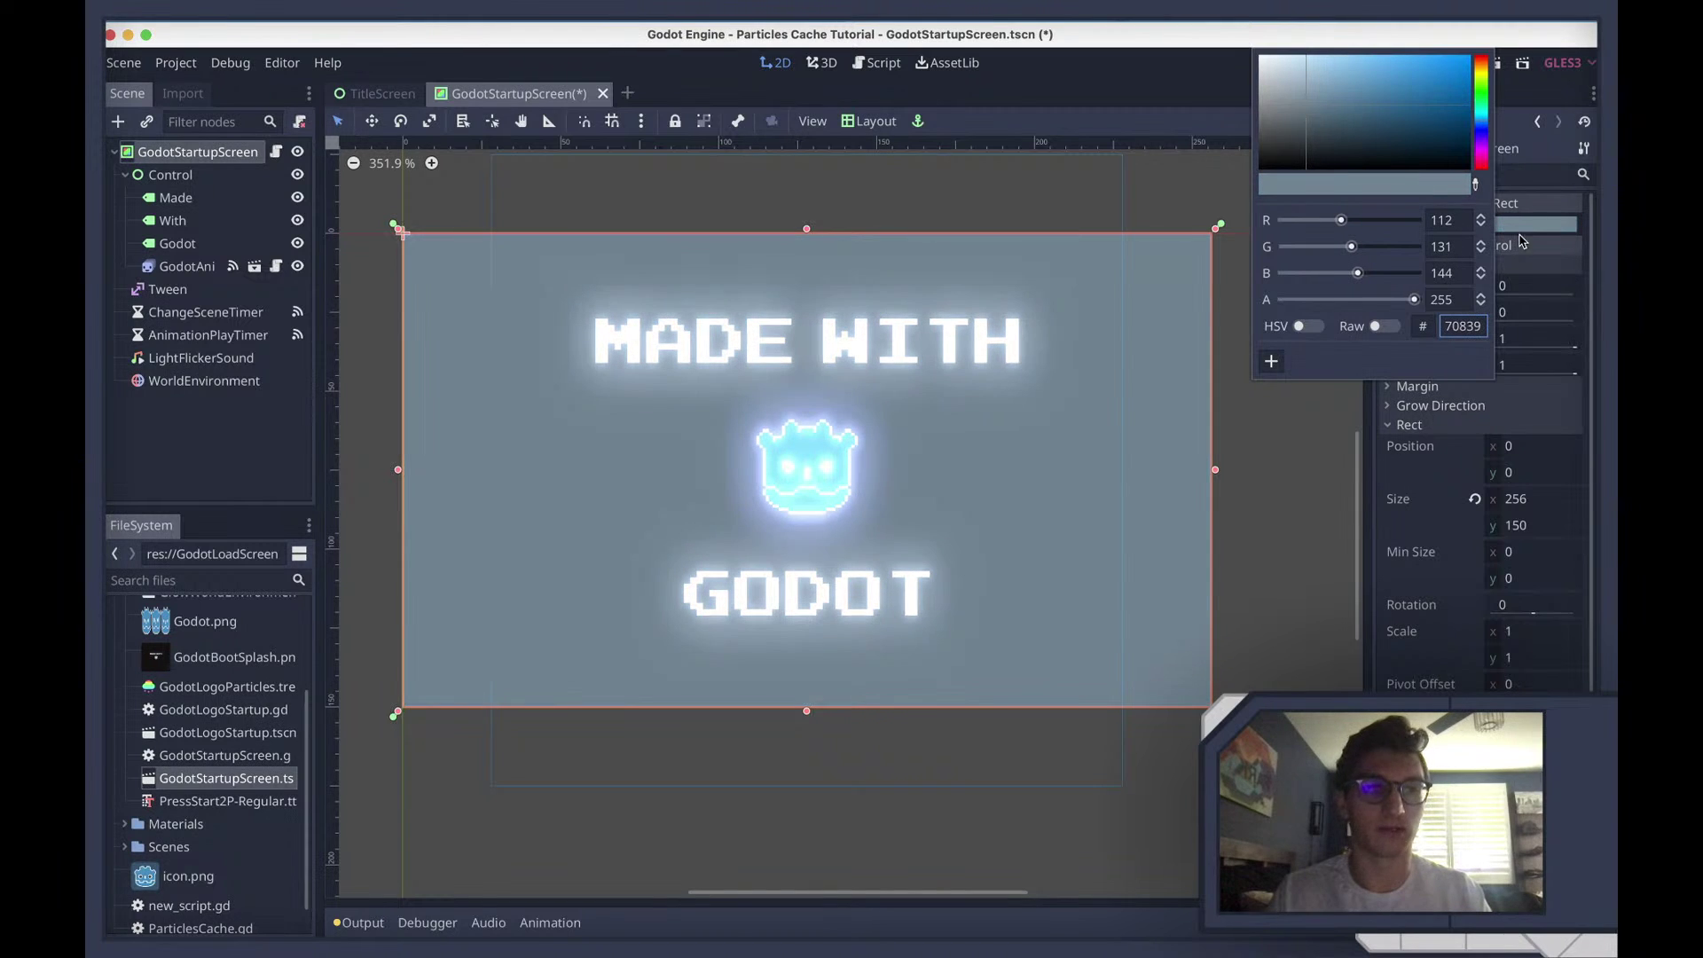
{"action": "left_click", "coordinate": [1526, 197]}
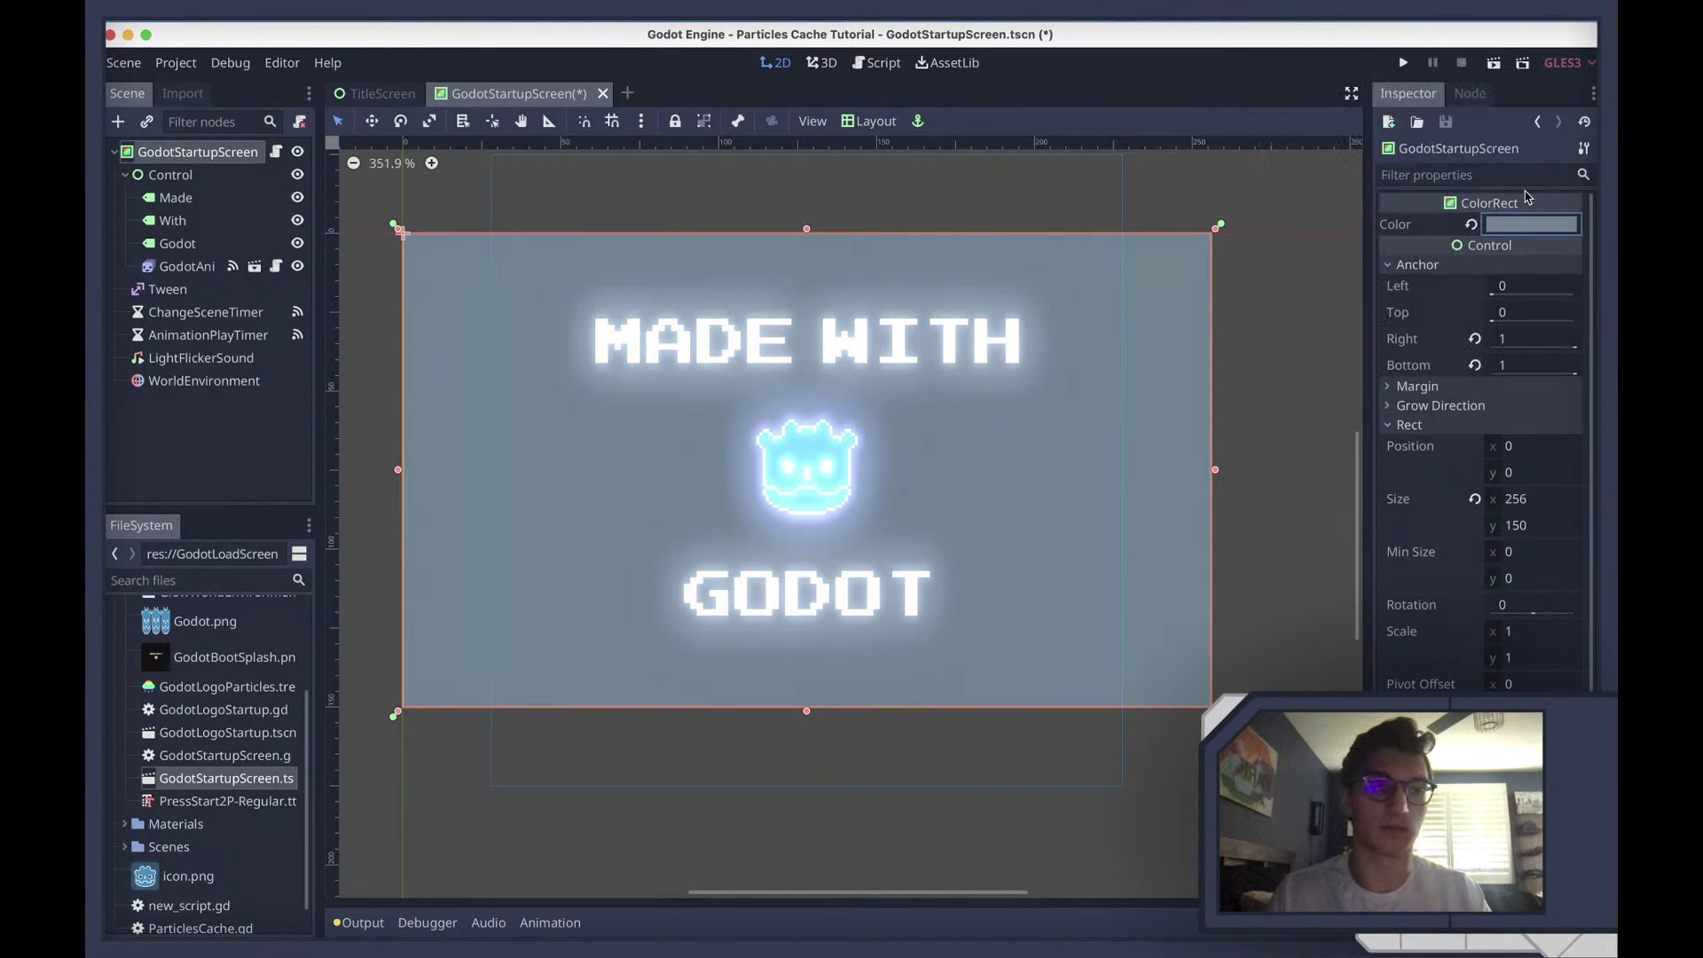
Set the root GodotStartupScreen ColorRect's color to near-black R 11, G 11, B 11, and test-run the saved scene
{"action": "left_click", "coordinate": [1475, 223]}
{"action": "left_click", "coordinate": [1521, 225]}
{"action": "left_click_drag", "start_coordinate": [1291, 169], "coordinate": [1256, 171]}
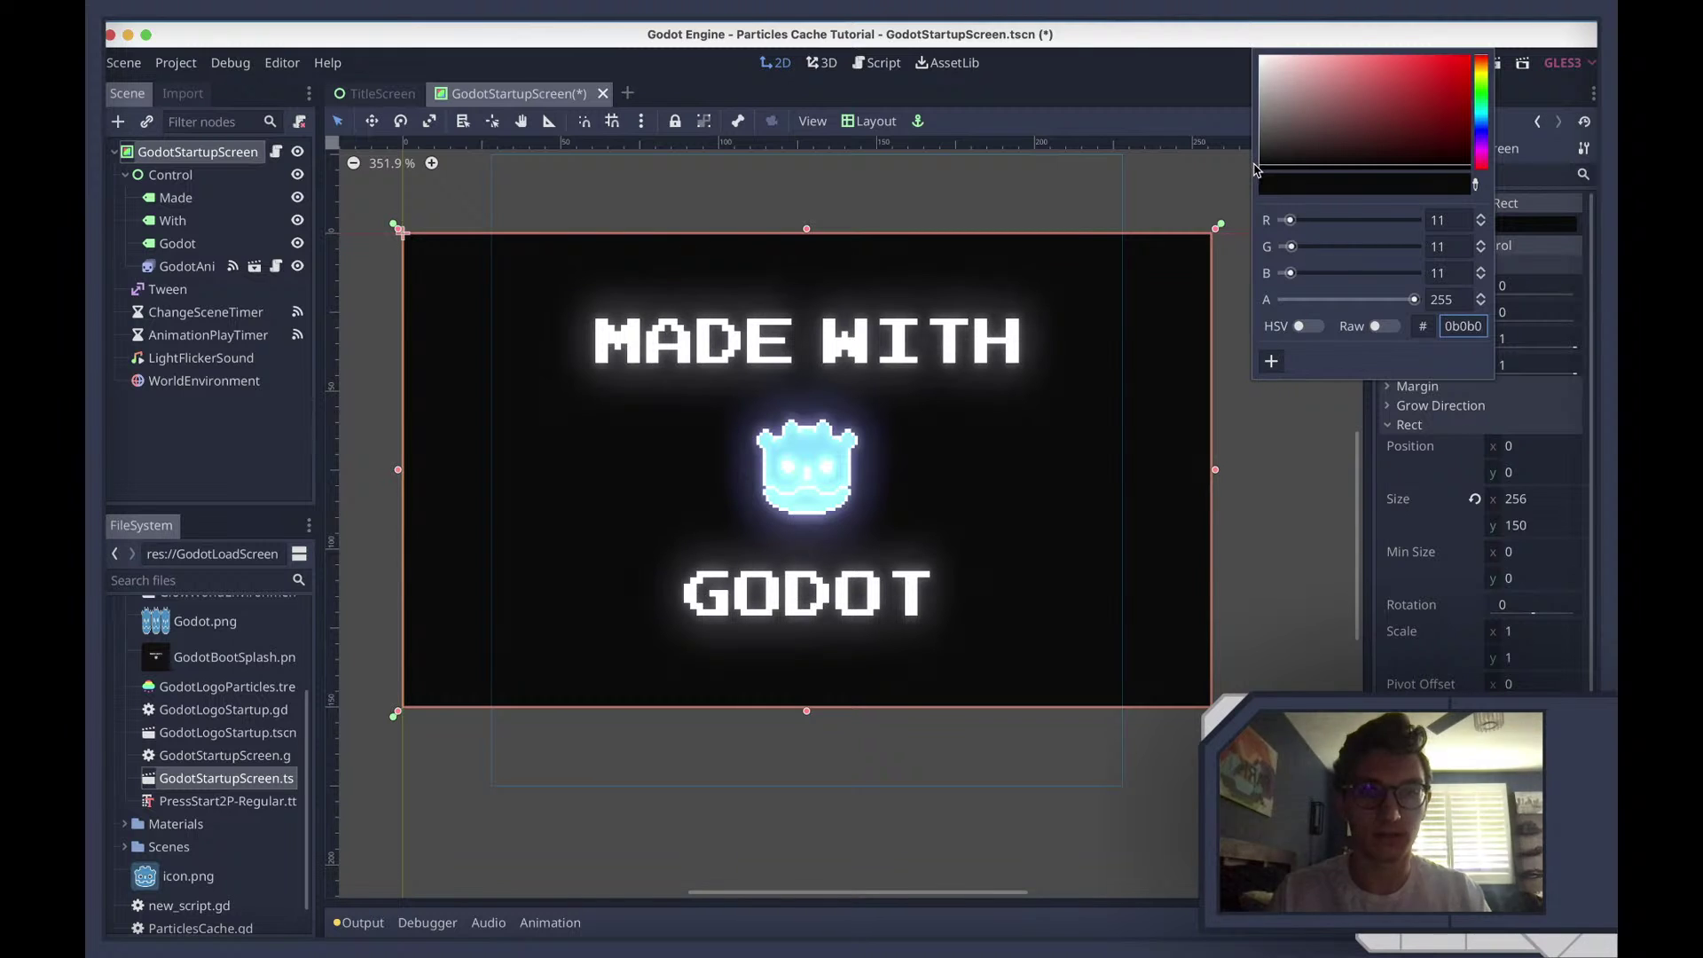
{"action": "left_click", "coordinate": [219, 466]}
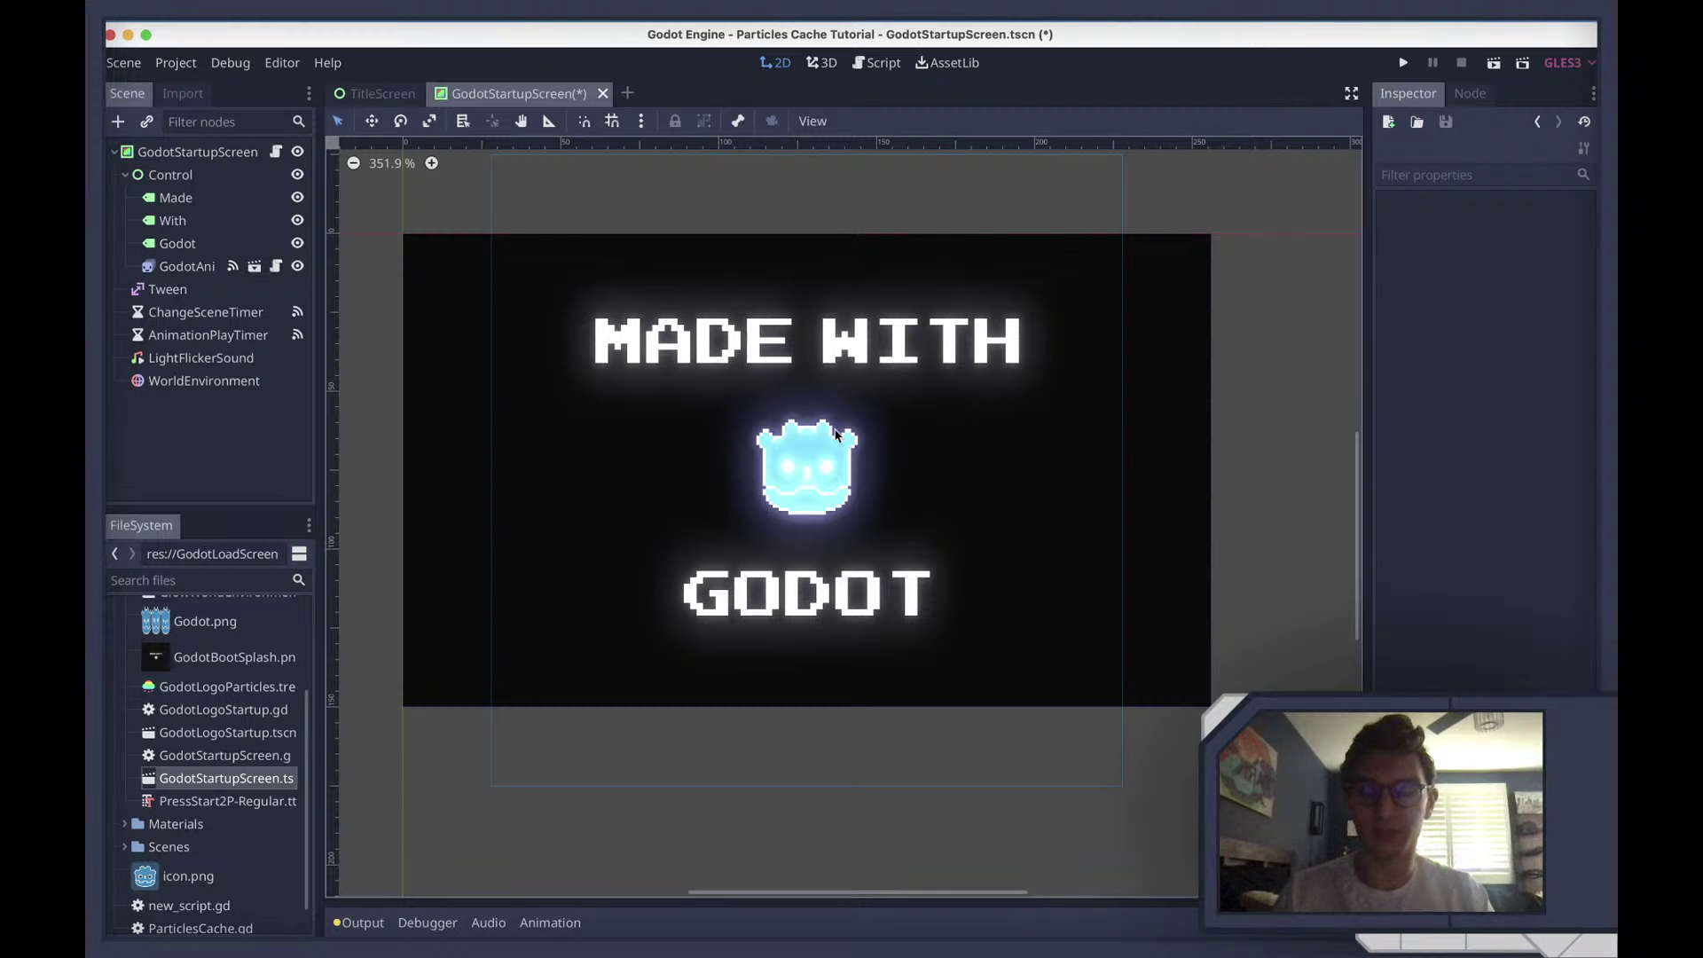
{"action": "key", "text": "super+s"}
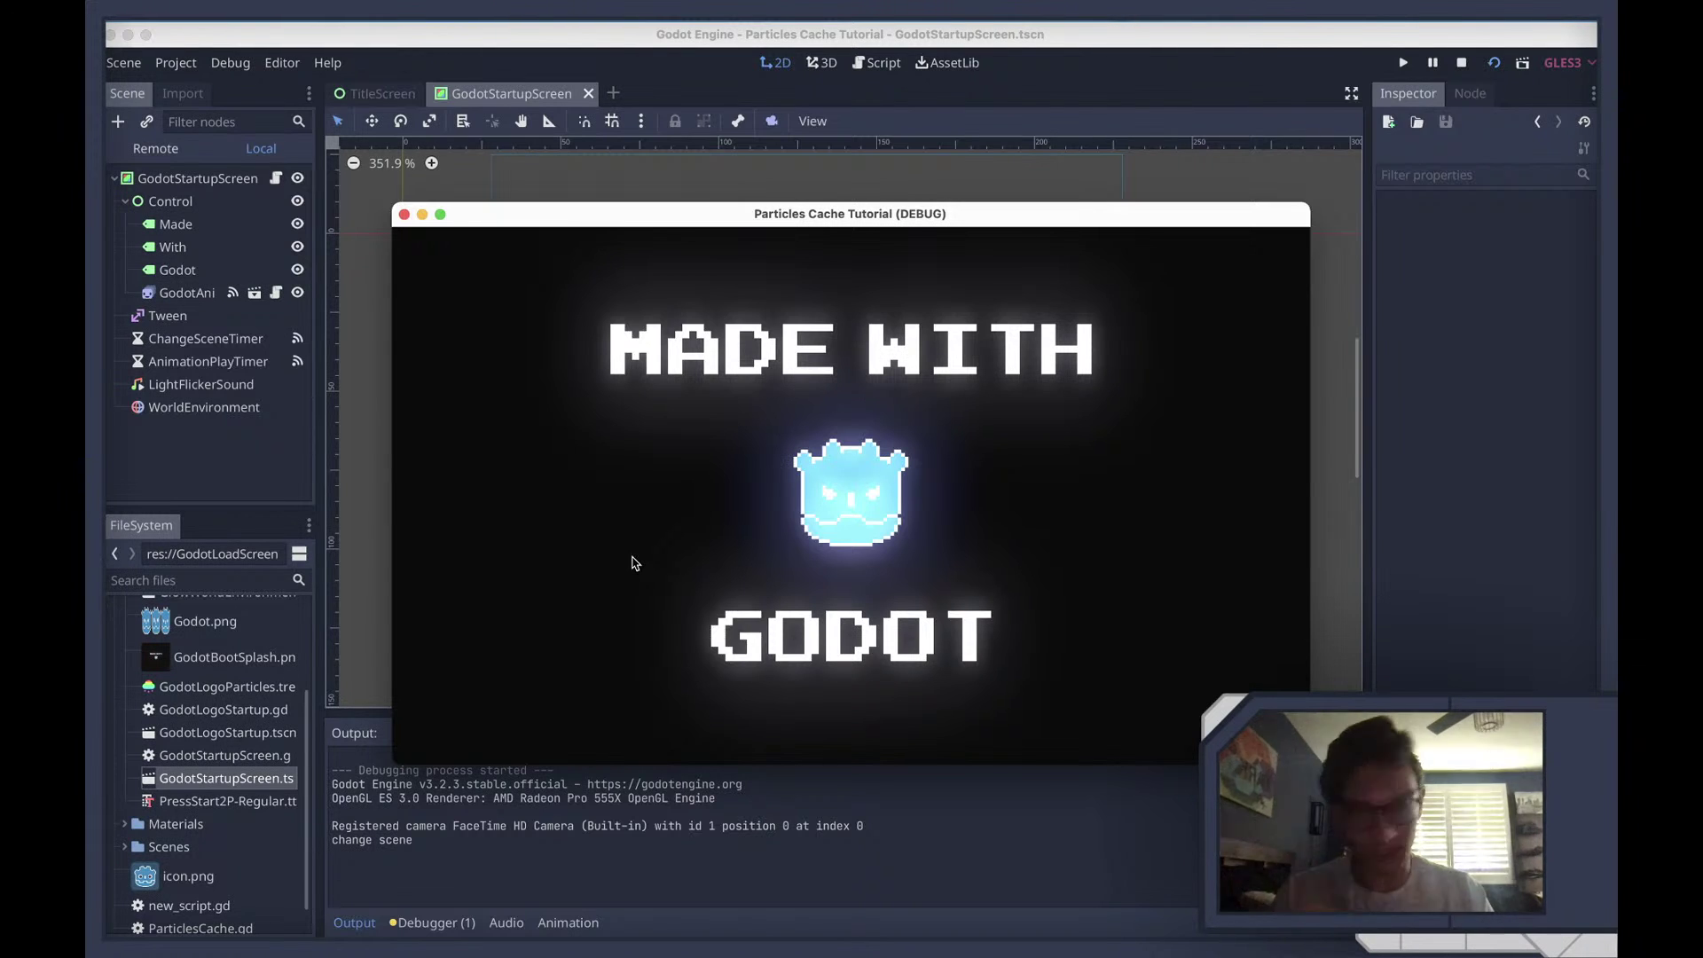
{"action": "left_click", "coordinate": [405, 215]}
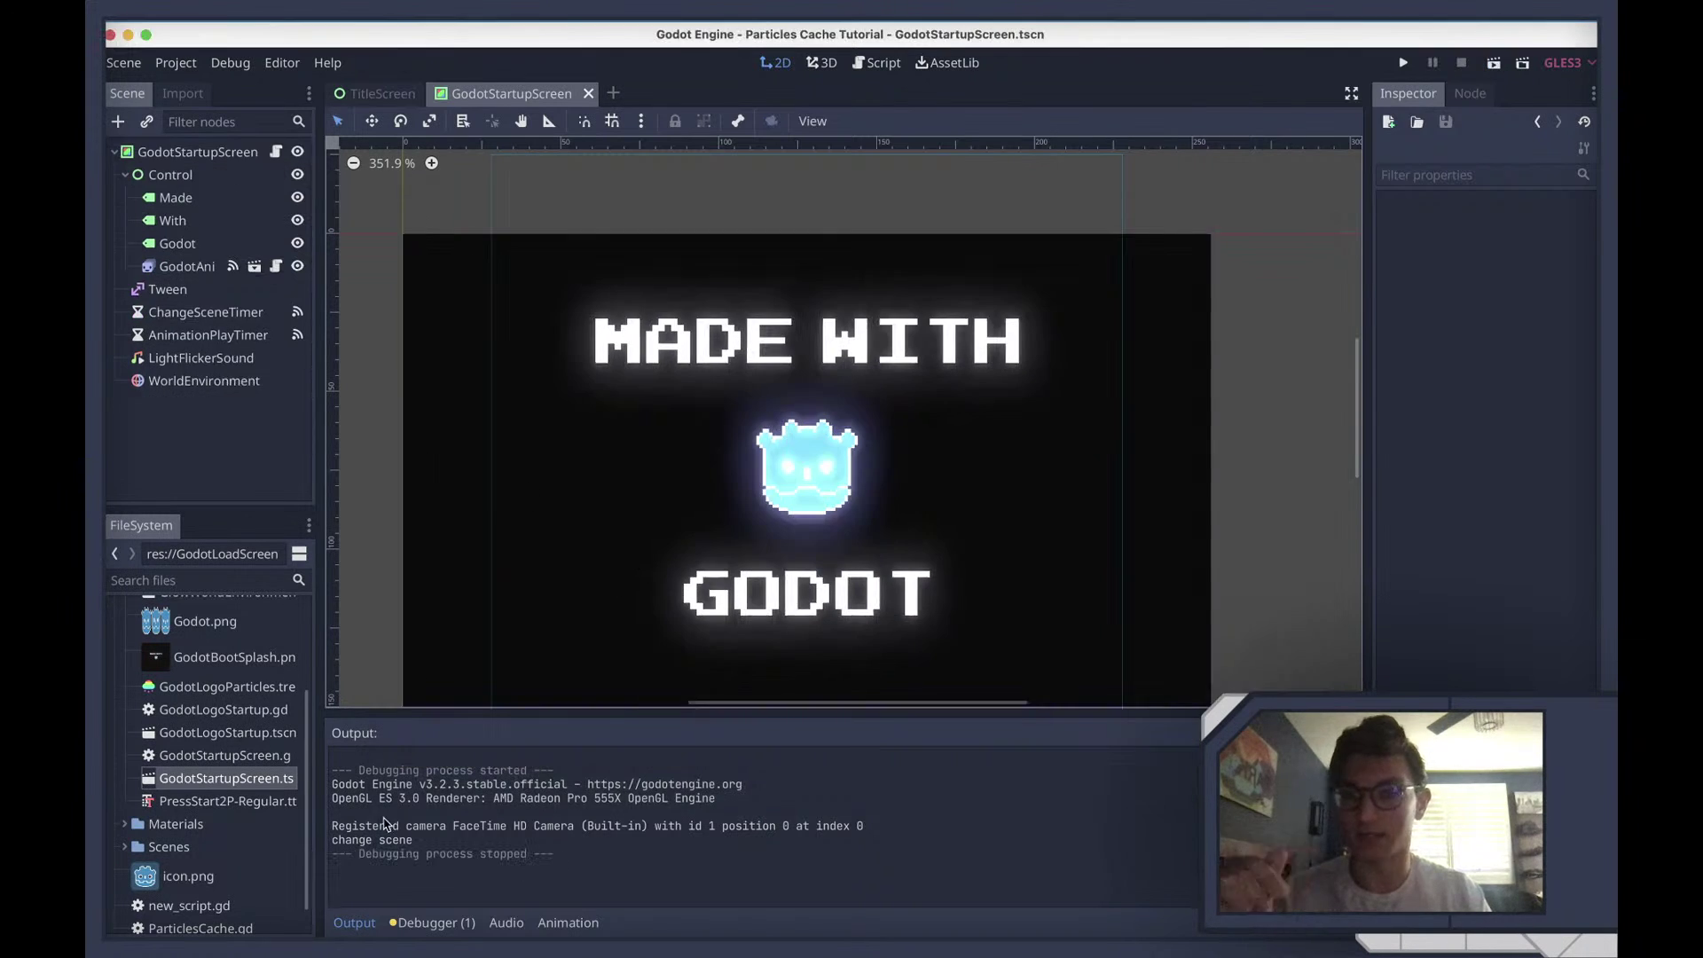
Follow the debugger warning to ParticlesCache.gd and rename the unused delta parameter of _physics_process to _delta
{"action": "left_click", "coordinate": [441, 922]}
{"action": "left_click", "coordinate": [442, 695]}
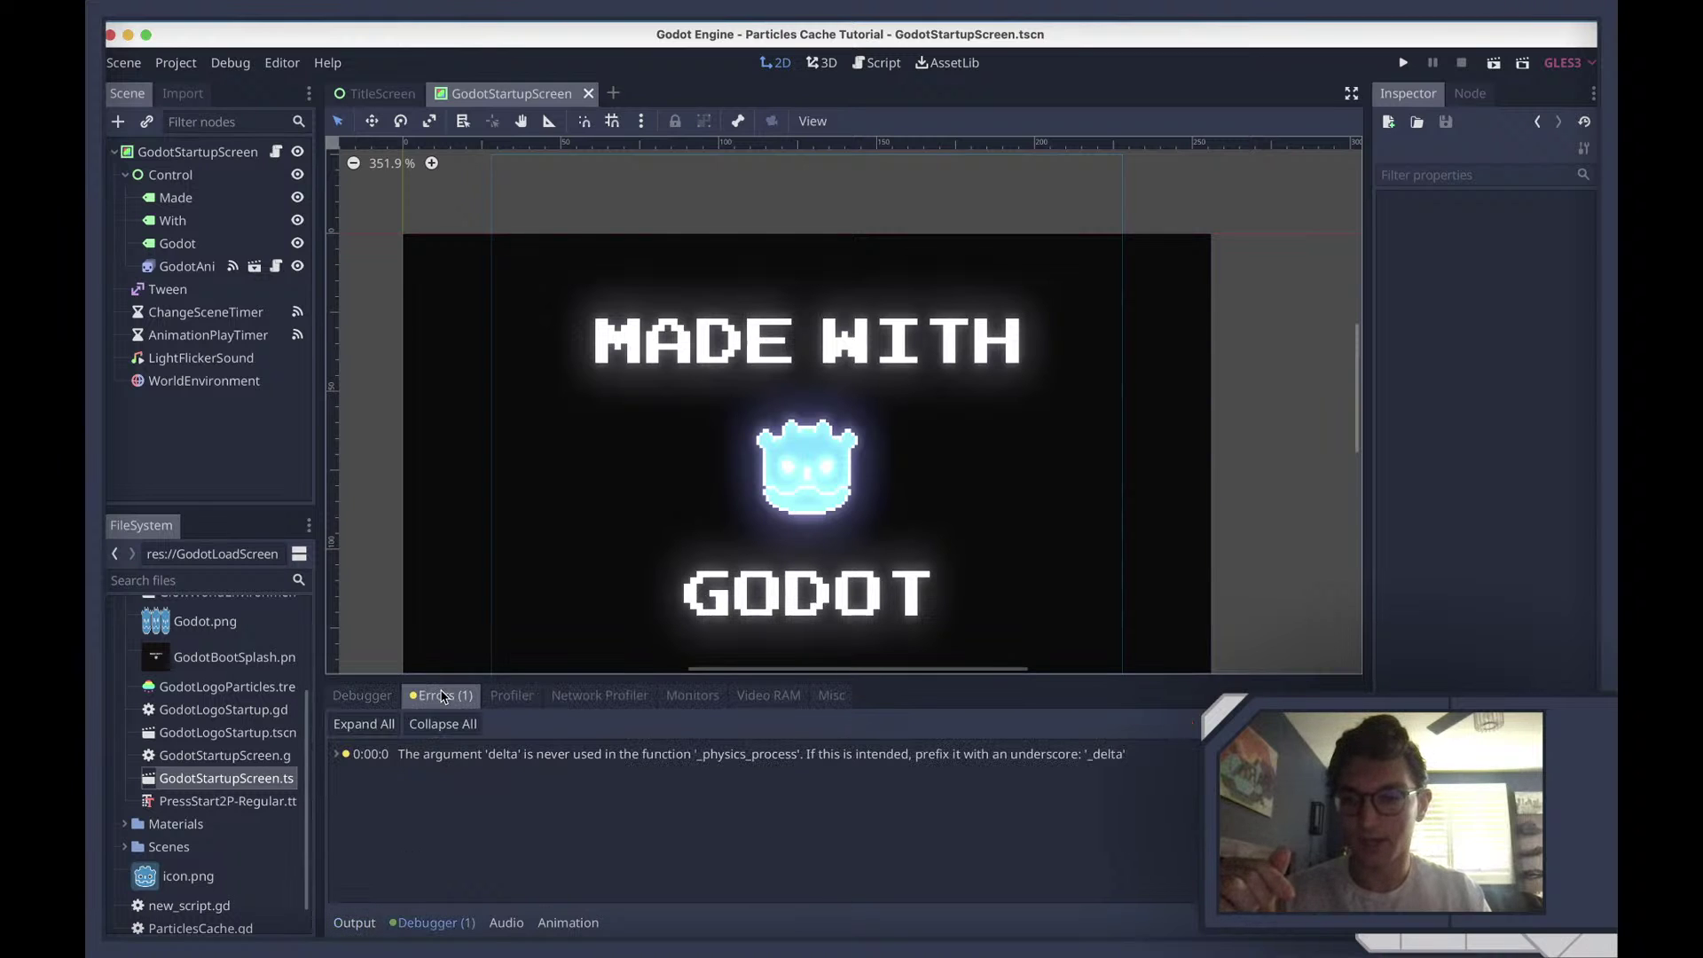
{"action": "left_click", "coordinate": [546, 754]}
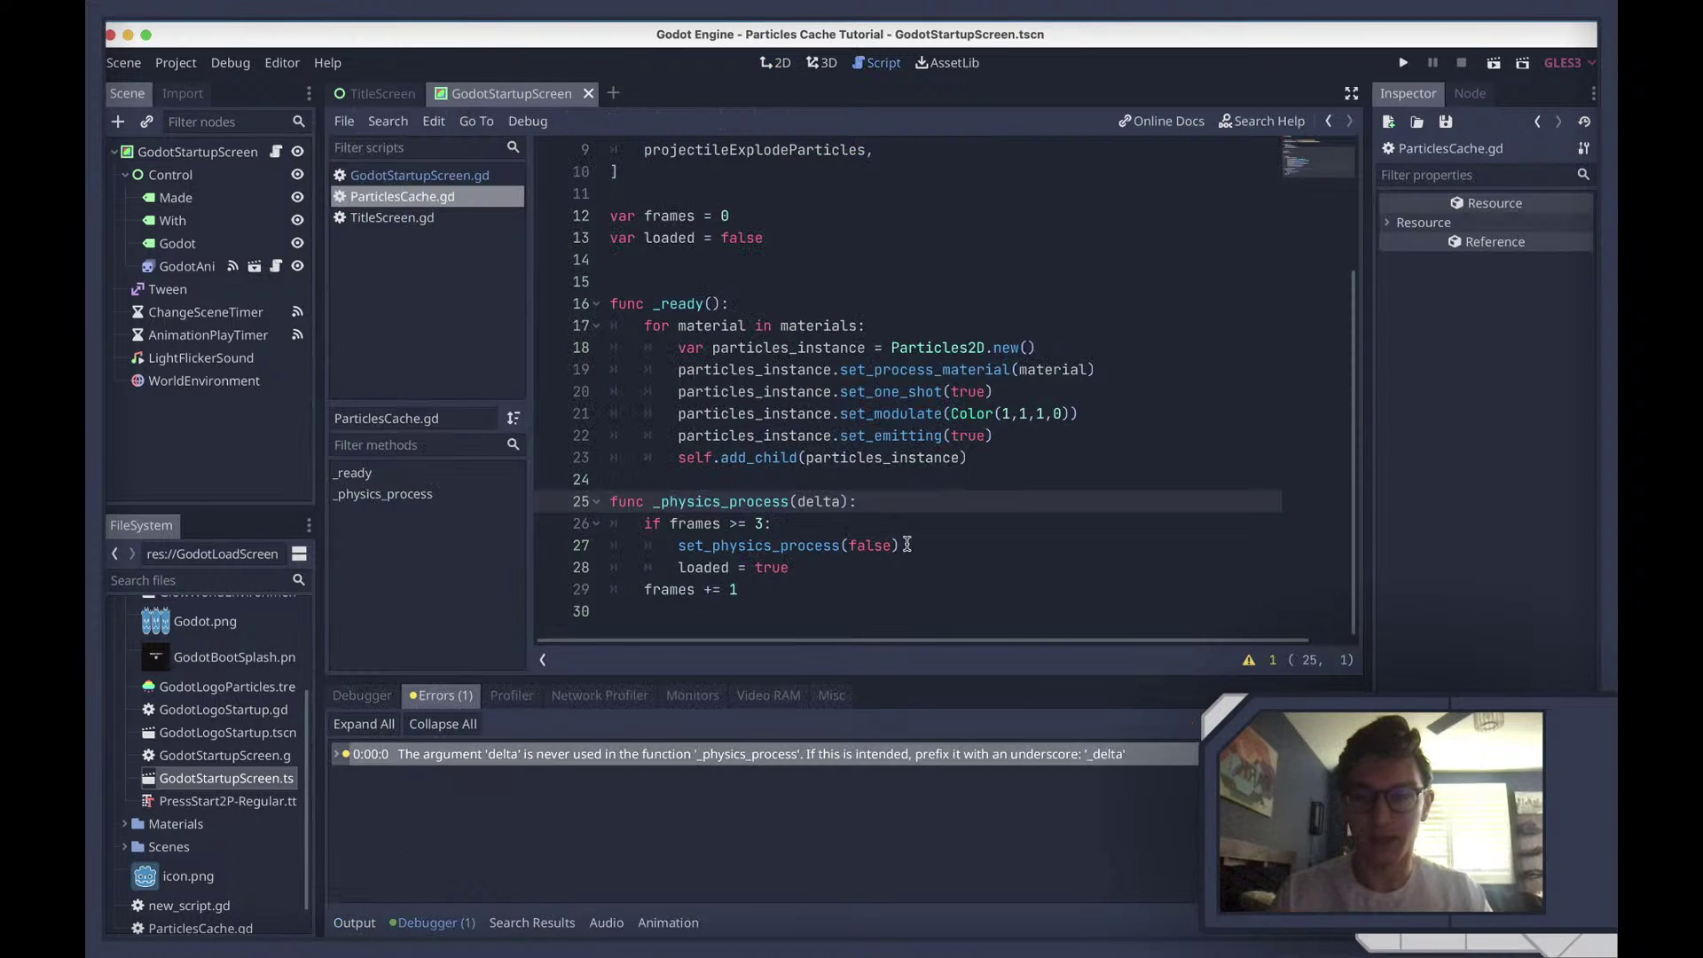
{"action": "scroll", "coordinate": [801, 502], "scroll_direction": "up", "scroll_amount": 3}
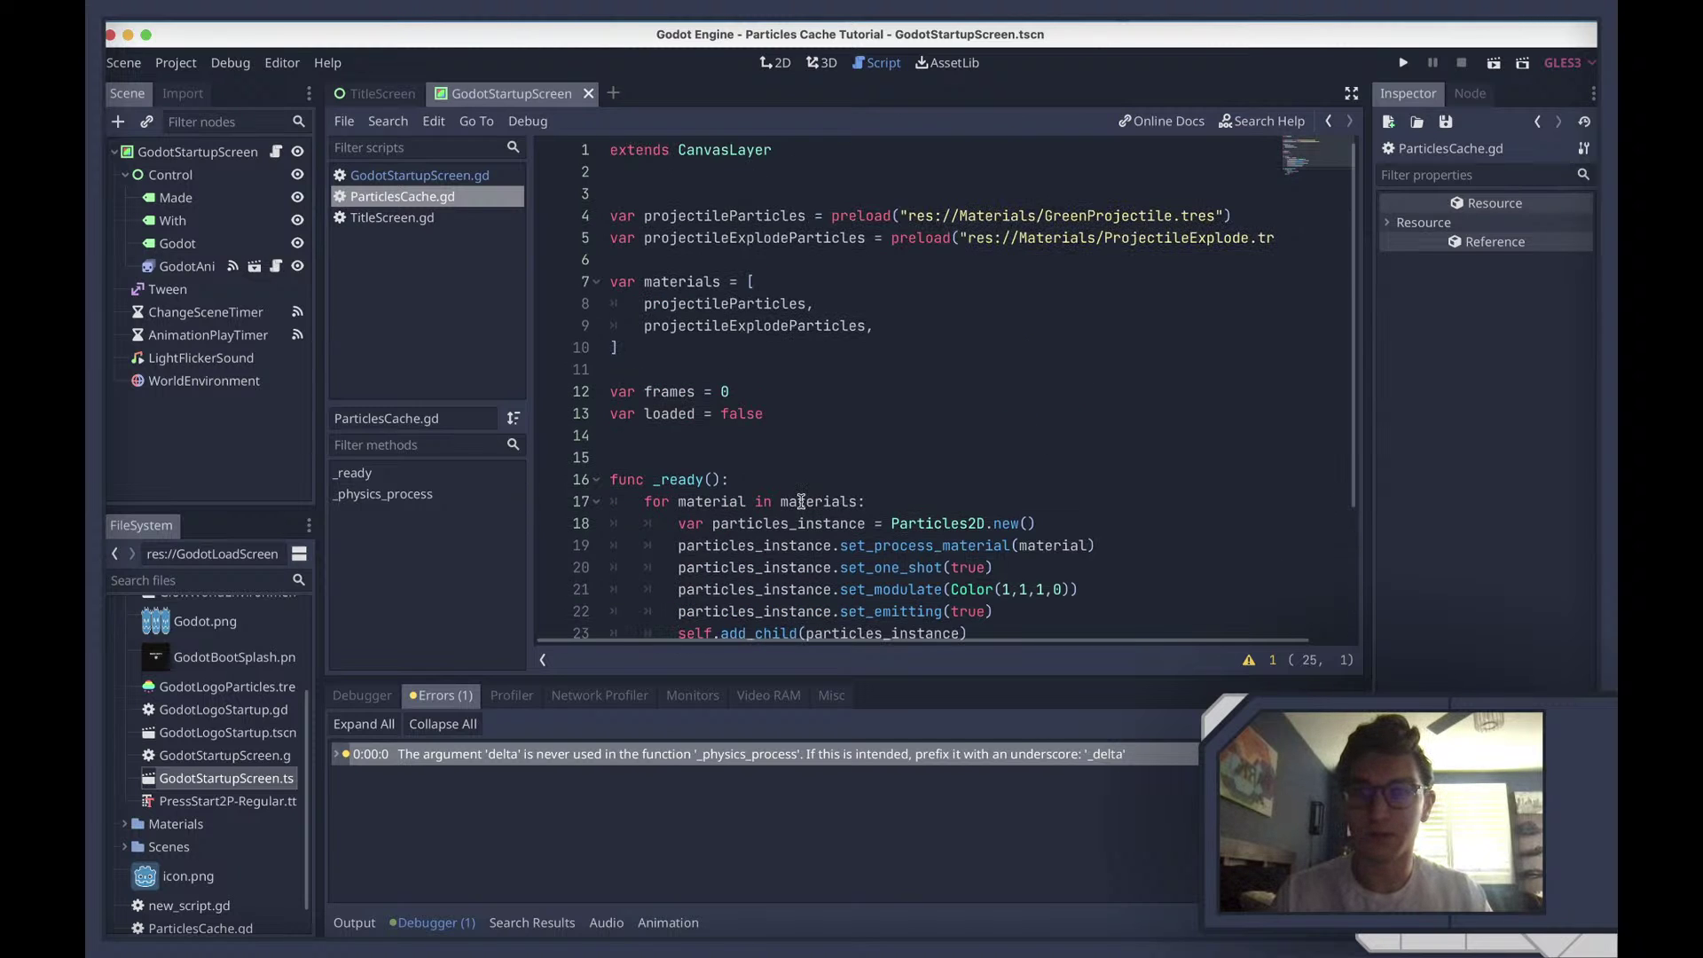
{"action": "scroll", "coordinate": [801, 502], "scroll_direction": "down", "scroll_amount": 3}
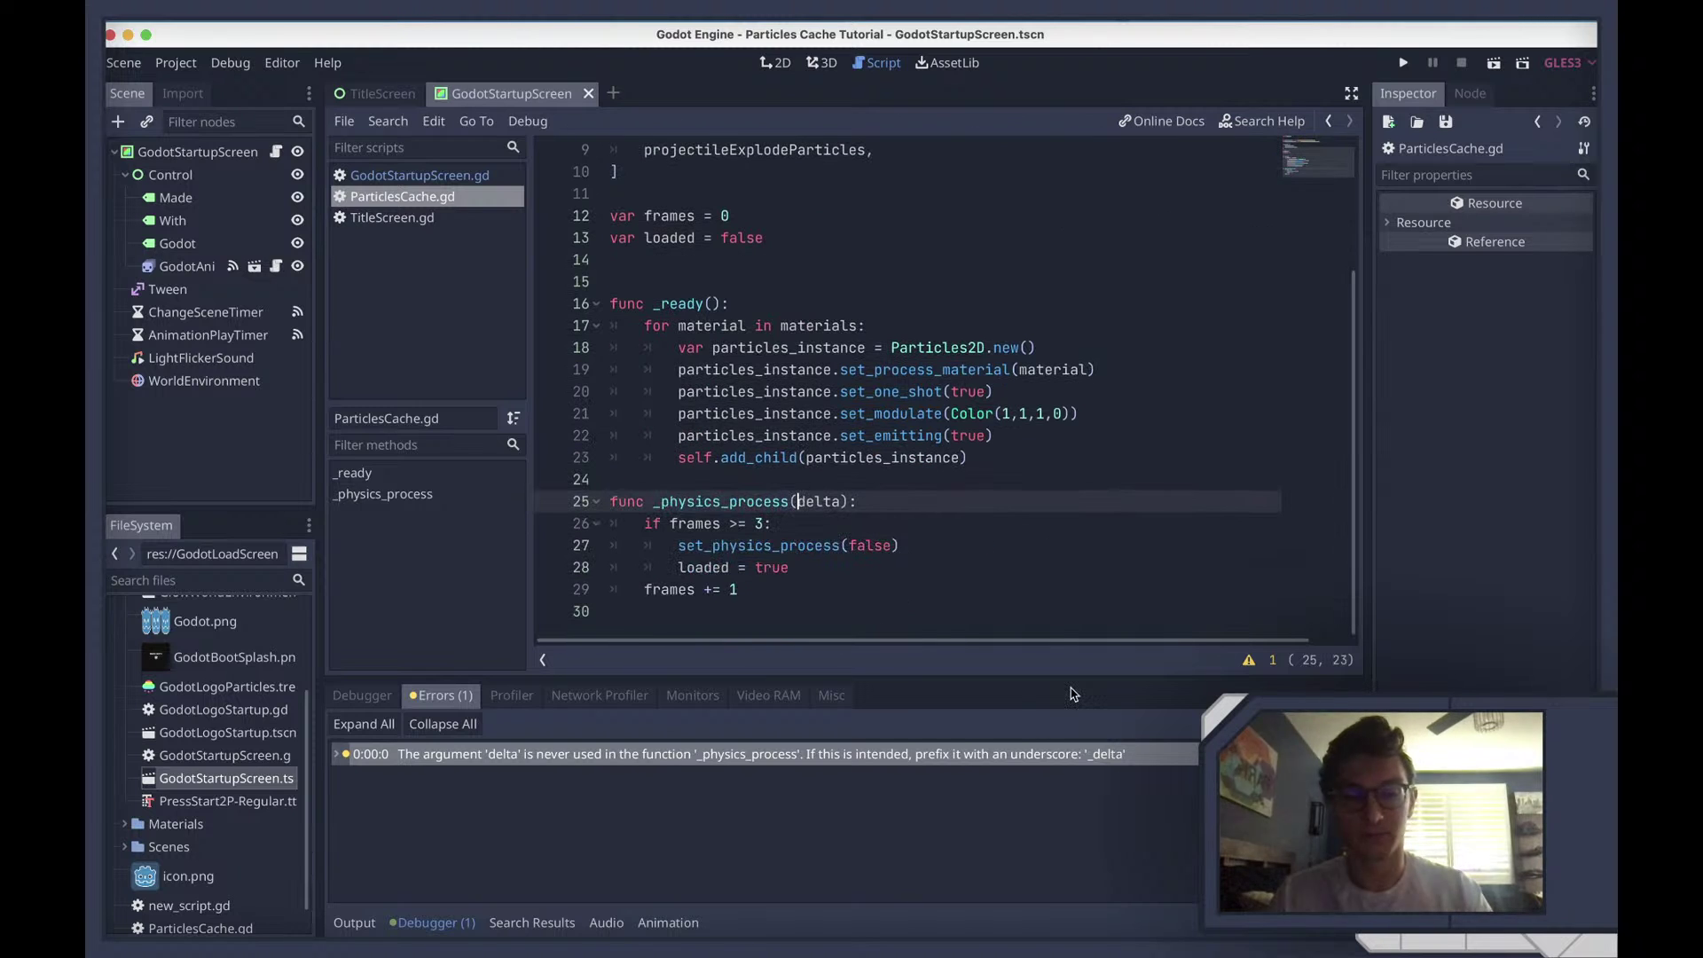
{"action": "type", "text": "_"}
Review the startup screen on the canvas and the _on_ChangeSceneTimer_timeout function in its attached script
{"action": "left_click", "coordinate": [197, 151]}
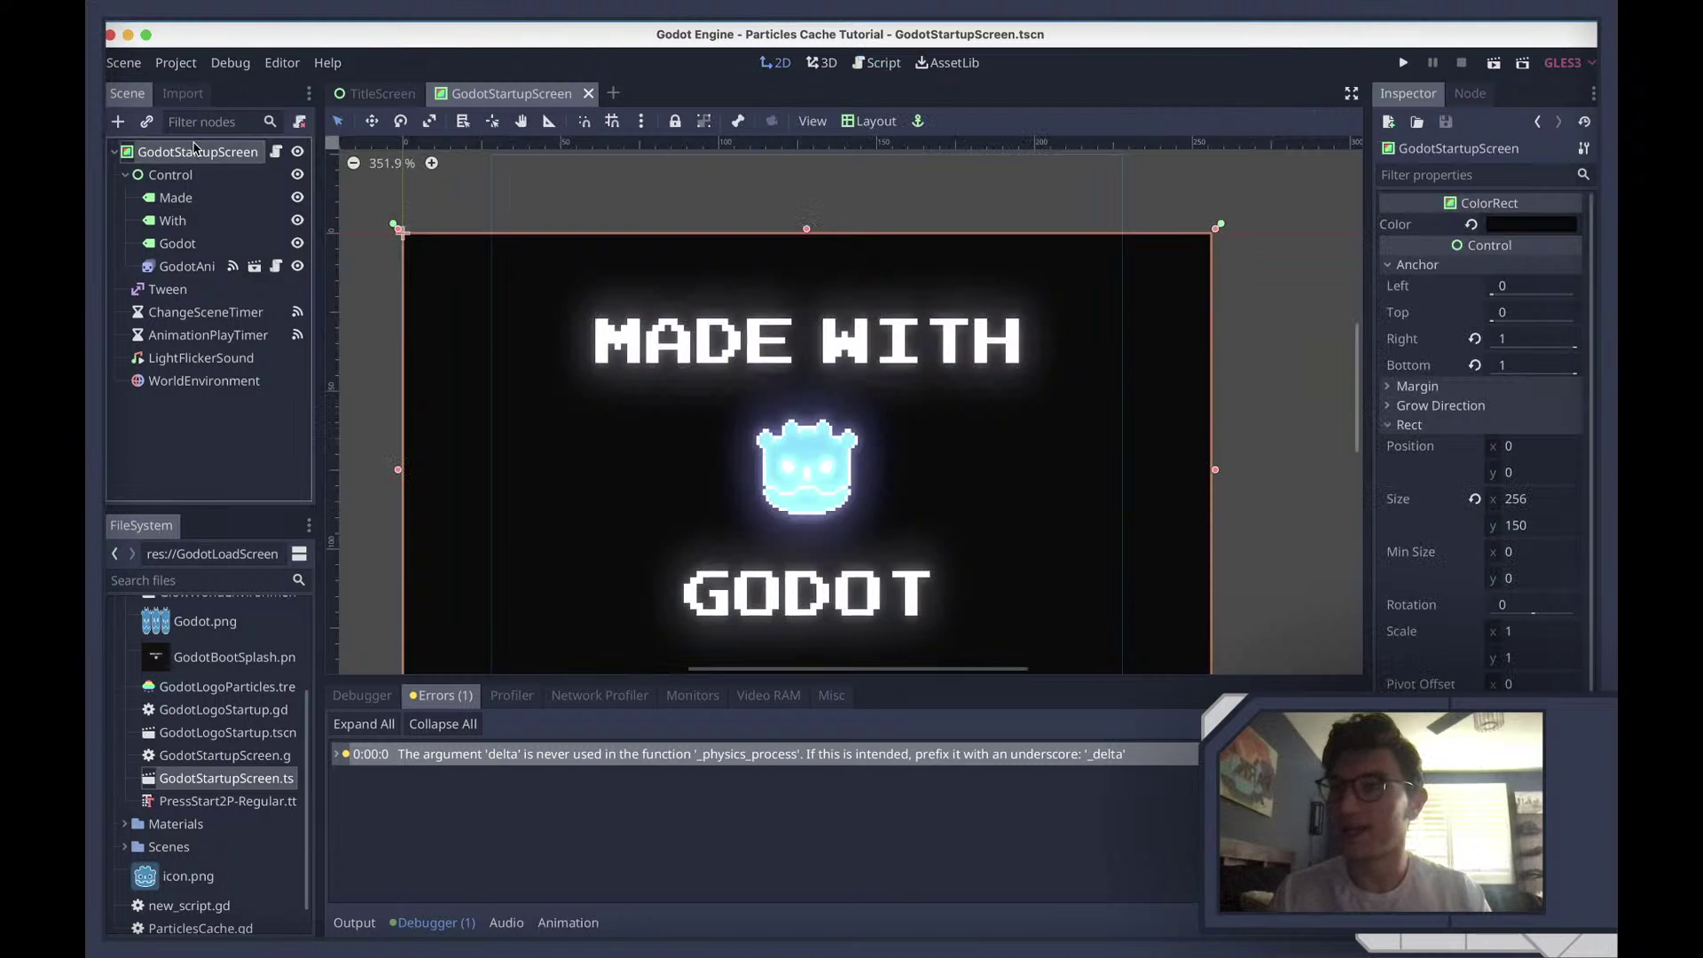
{"action": "scroll", "coordinate": [1094, 511], "scroll_direction": "down", "scroll_amount": 5}
{"action": "scroll", "coordinate": [1094, 511], "scroll_direction": "down", "scroll_amount": 1}
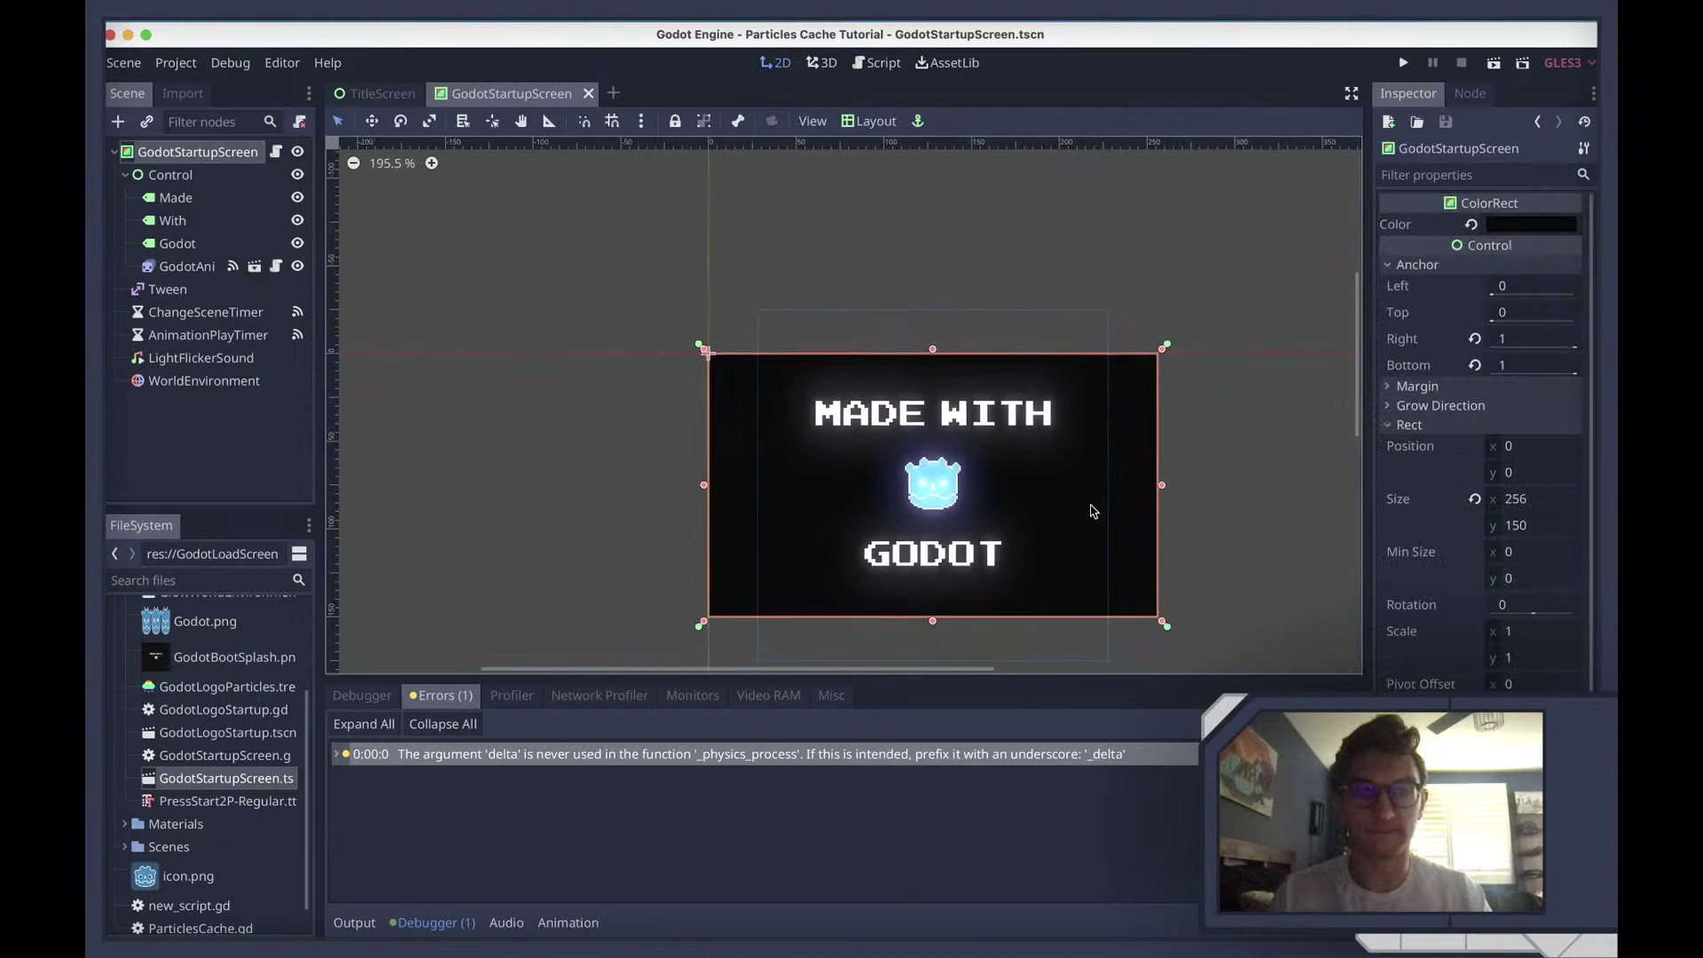
{"action": "scroll", "coordinate": [1094, 511], "scroll_direction": "down", "scroll_amount": 2}
{"action": "scroll", "coordinate": [962, 306], "scroll_direction": "up", "scroll_amount": 3}
{"action": "scroll", "coordinate": [962, 306], "scroll_direction": "up", "scroll_amount": 3}
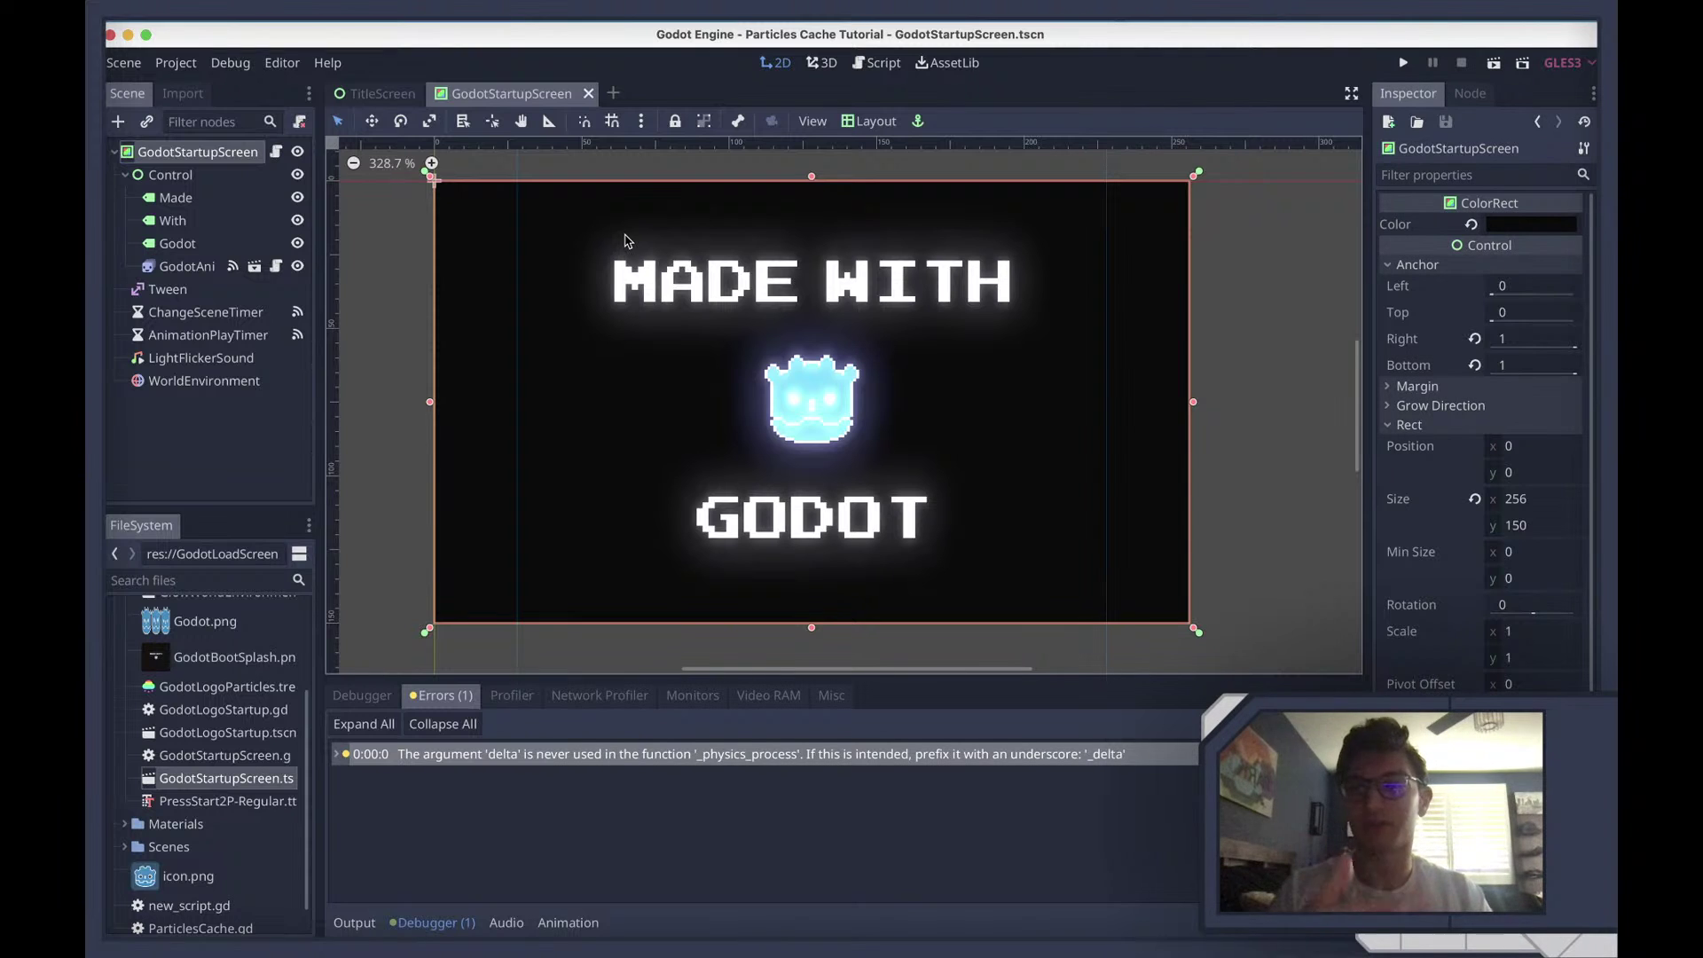
{"action": "left_click", "coordinate": [274, 153]}
{"action": "scroll", "coordinate": [878, 408], "scroll_direction": "down", "scroll_amount": 3}
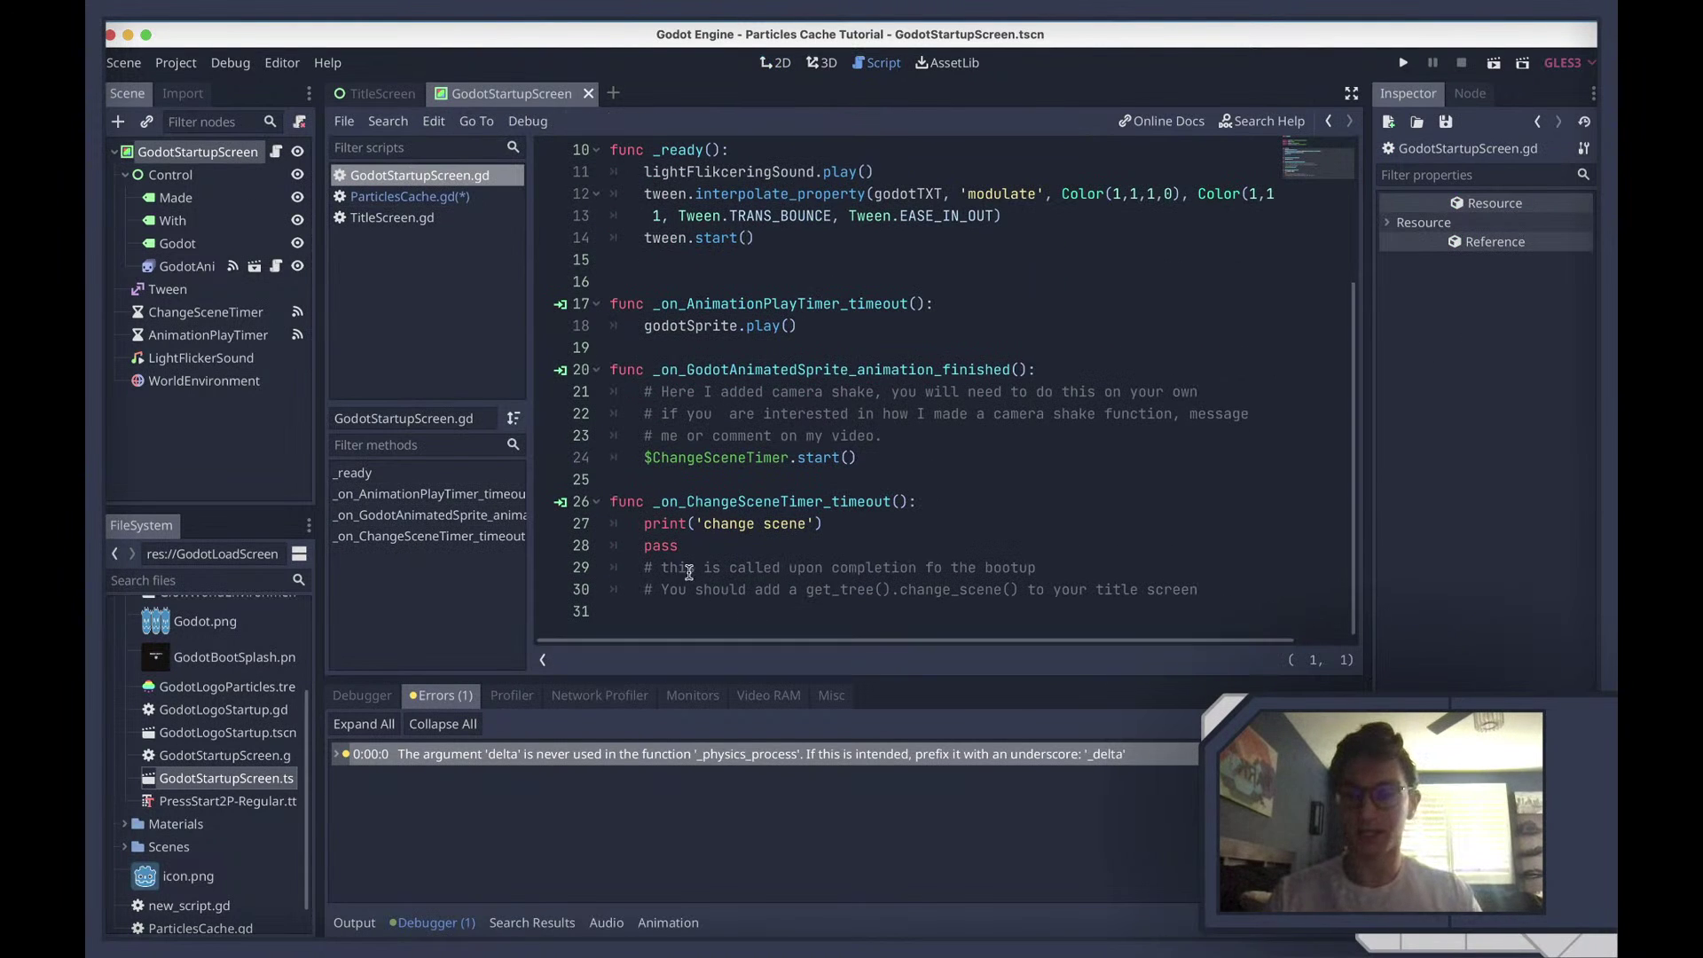
{"action": "left_click_drag", "start_coordinate": [655, 502], "coordinate": [998, 502]}
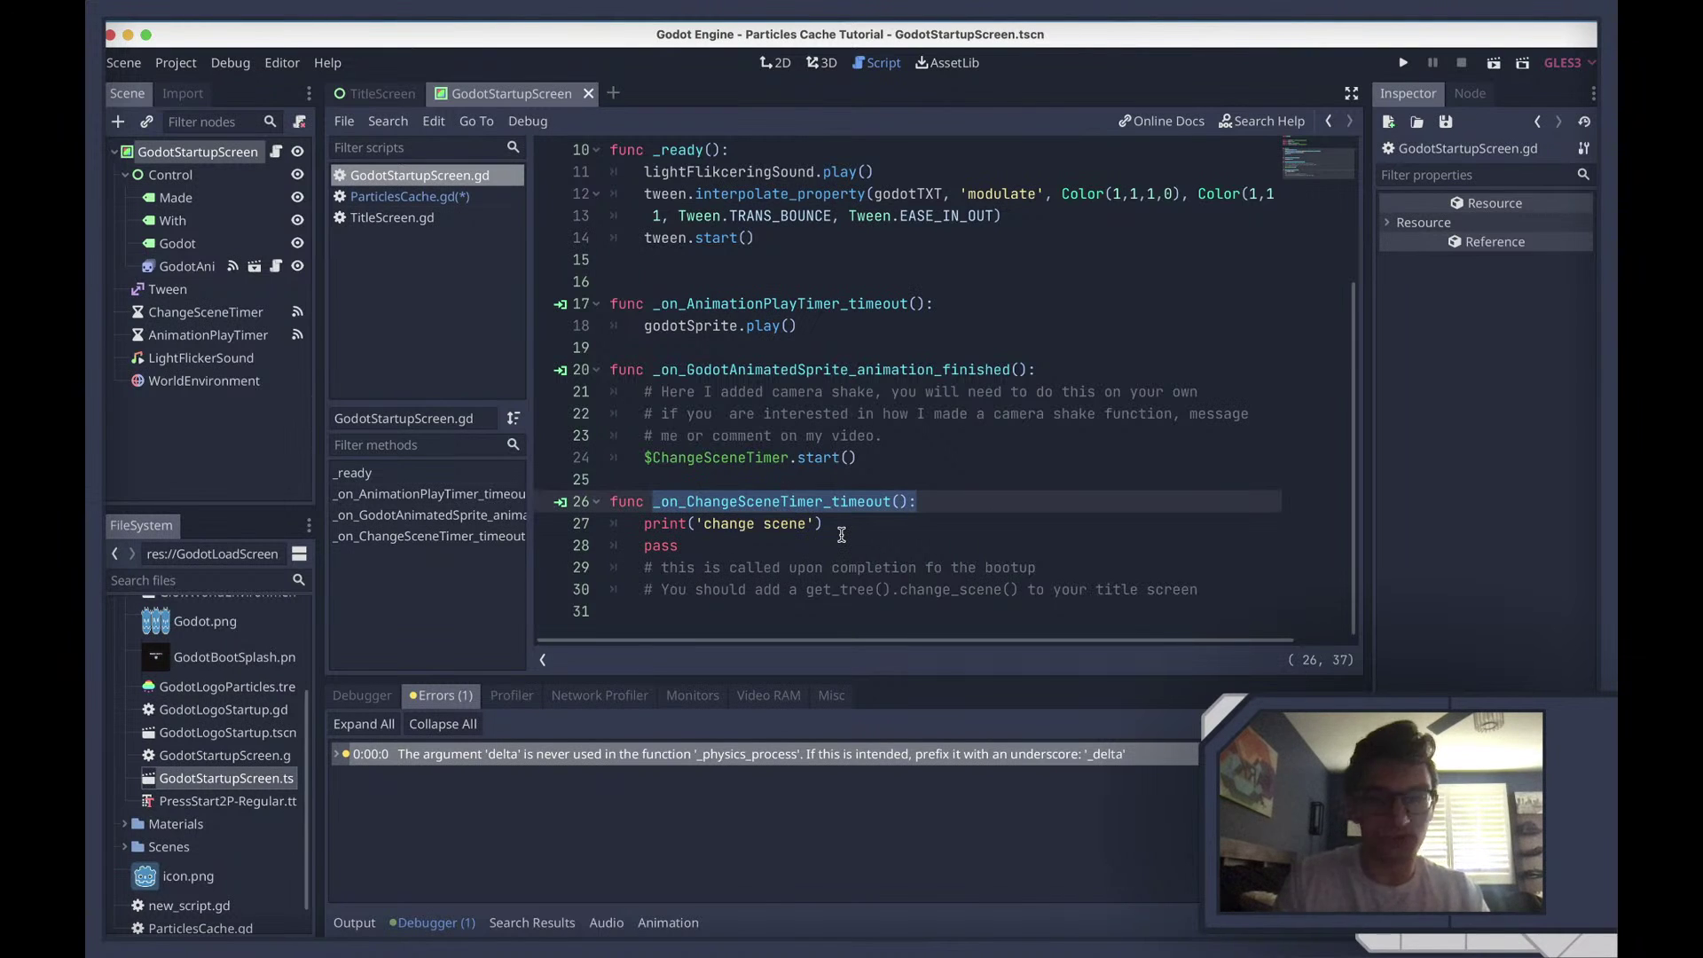
{"action": "left_click", "coordinate": [697, 525]}
Filter the project files by "title" to locate the title screen scene for the scene-change function
{"action": "left_click", "coordinate": [130, 578]}
{"action": "type", "text": "title"}
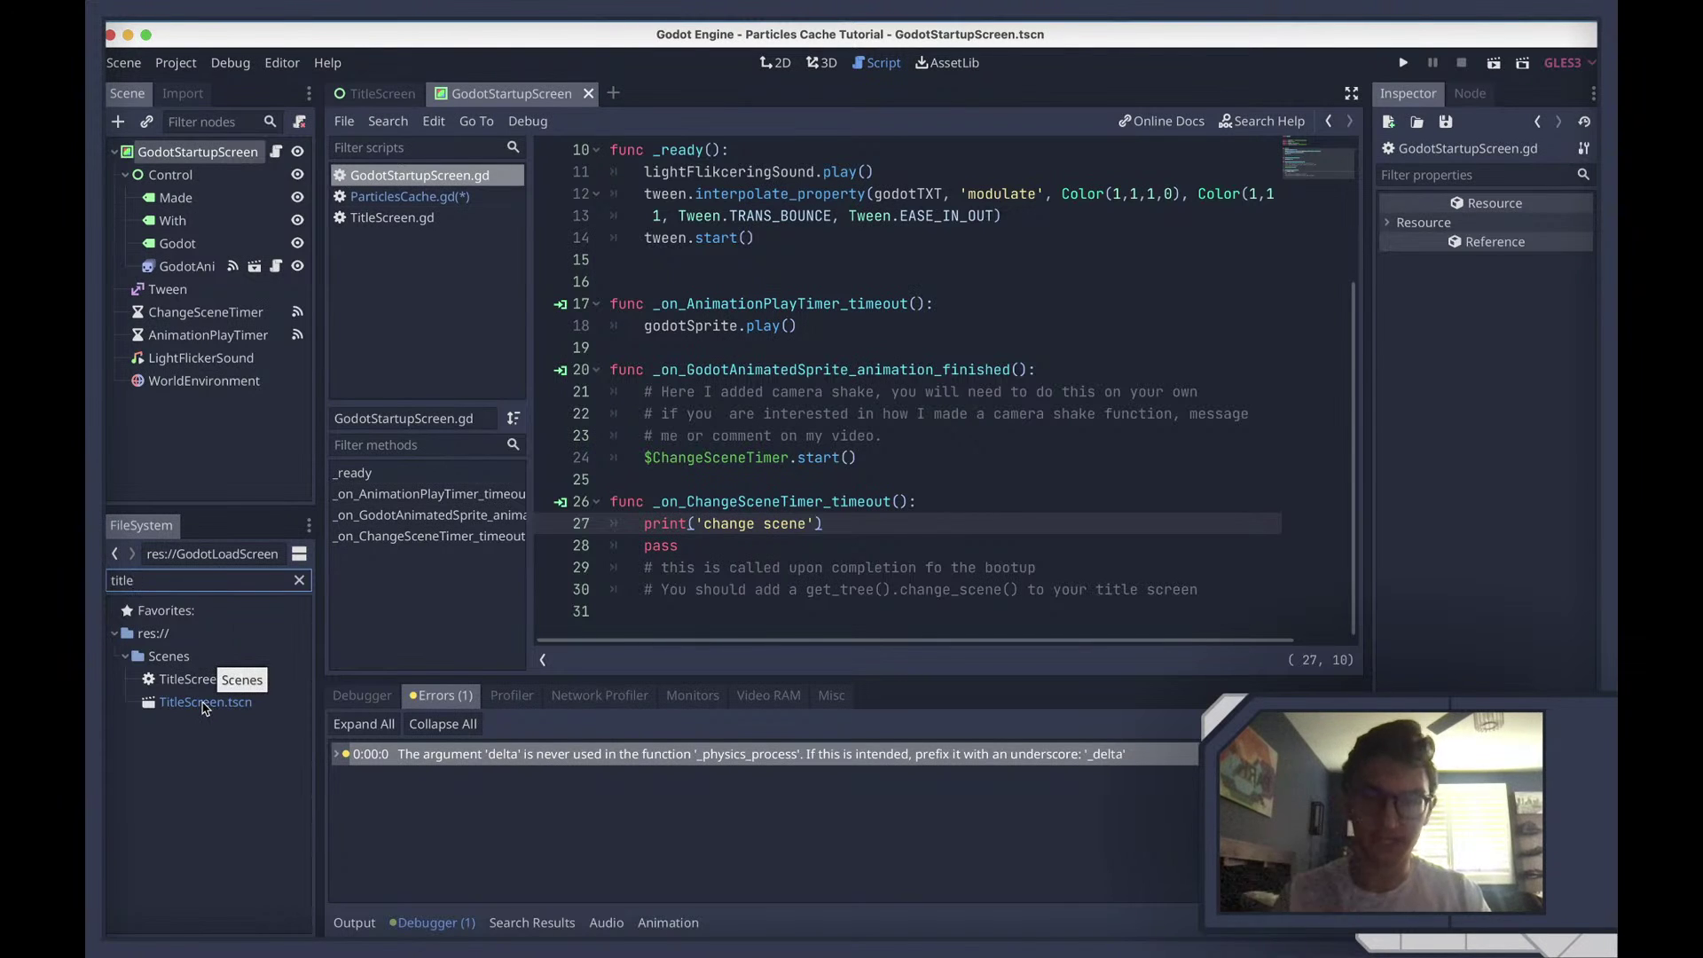
{"action": "left_click", "coordinate": [680, 545]}
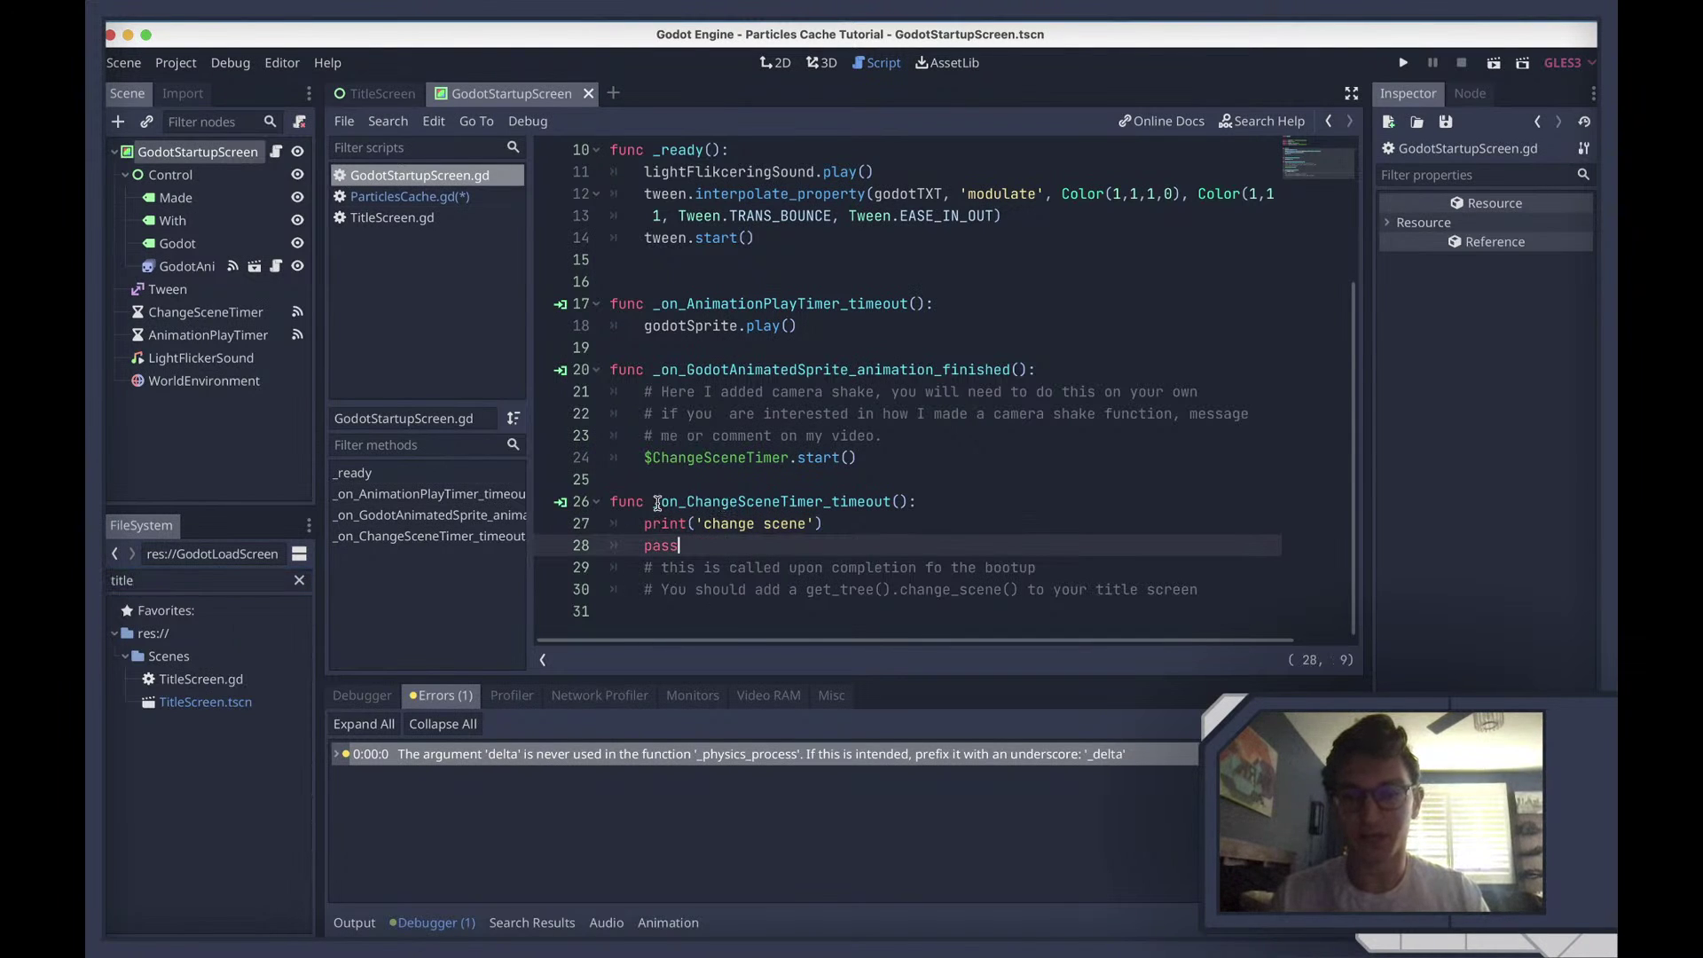
{"action": "left_click_drag", "start_coordinate": [658, 503], "coordinate": [948, 503]}
{"action": "left_click", "coordinate": [714, 502]}
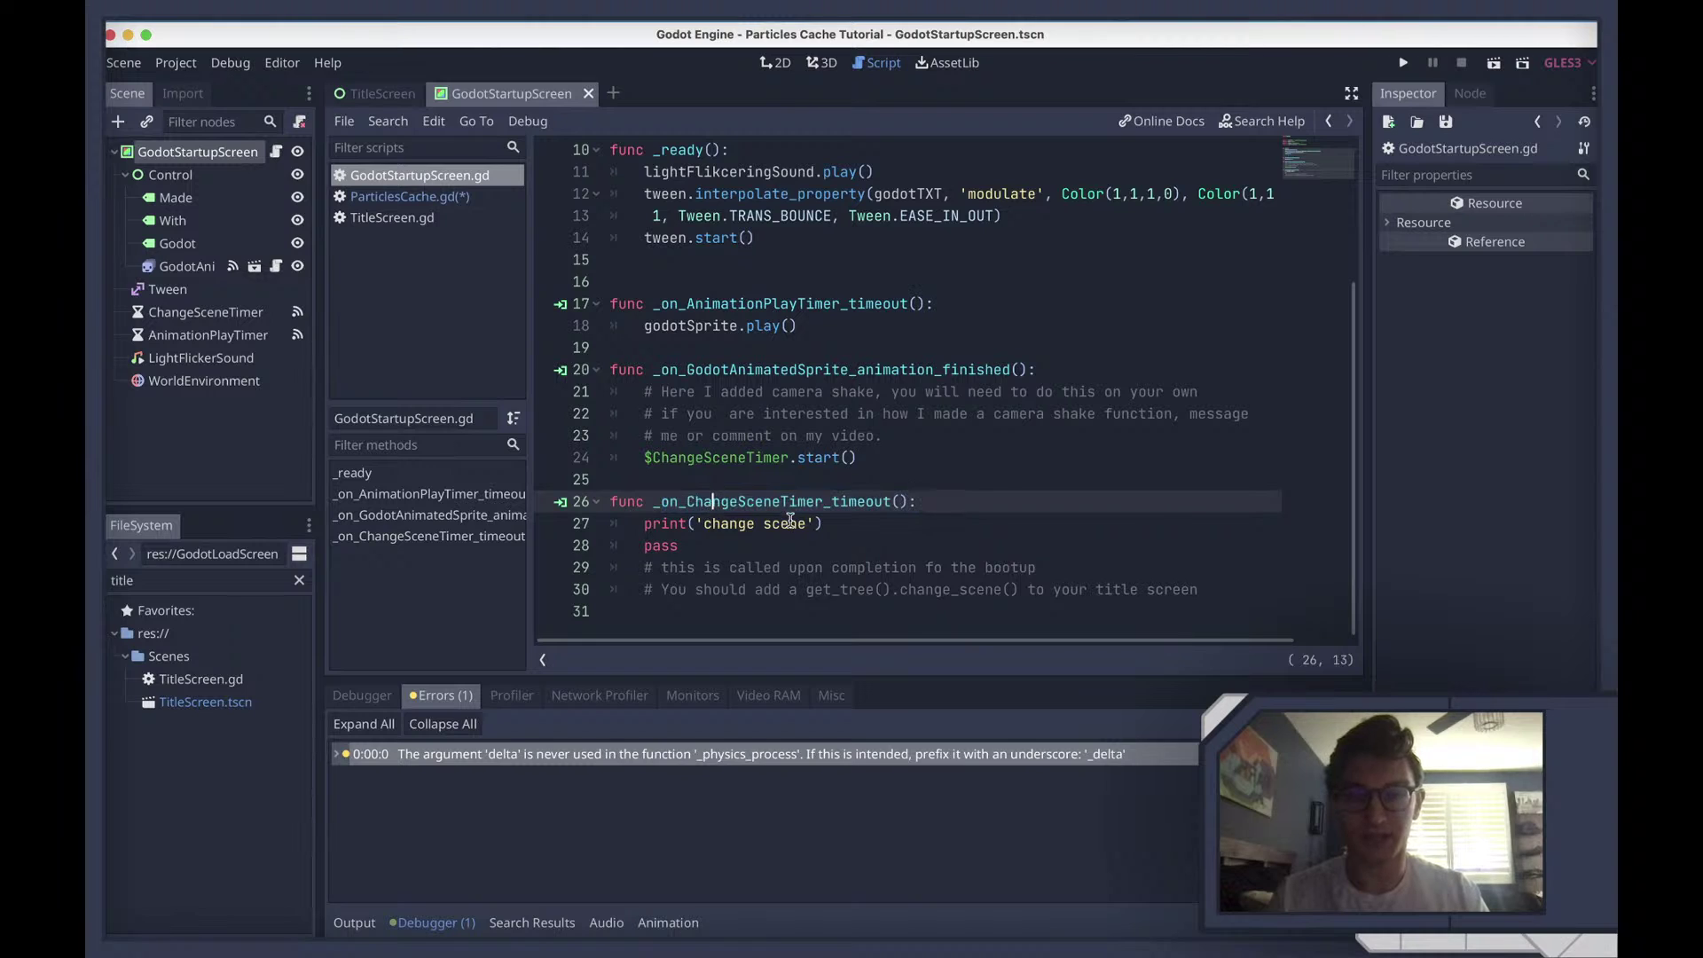
{"action": "double_click", "coordinate": [705, 524]}
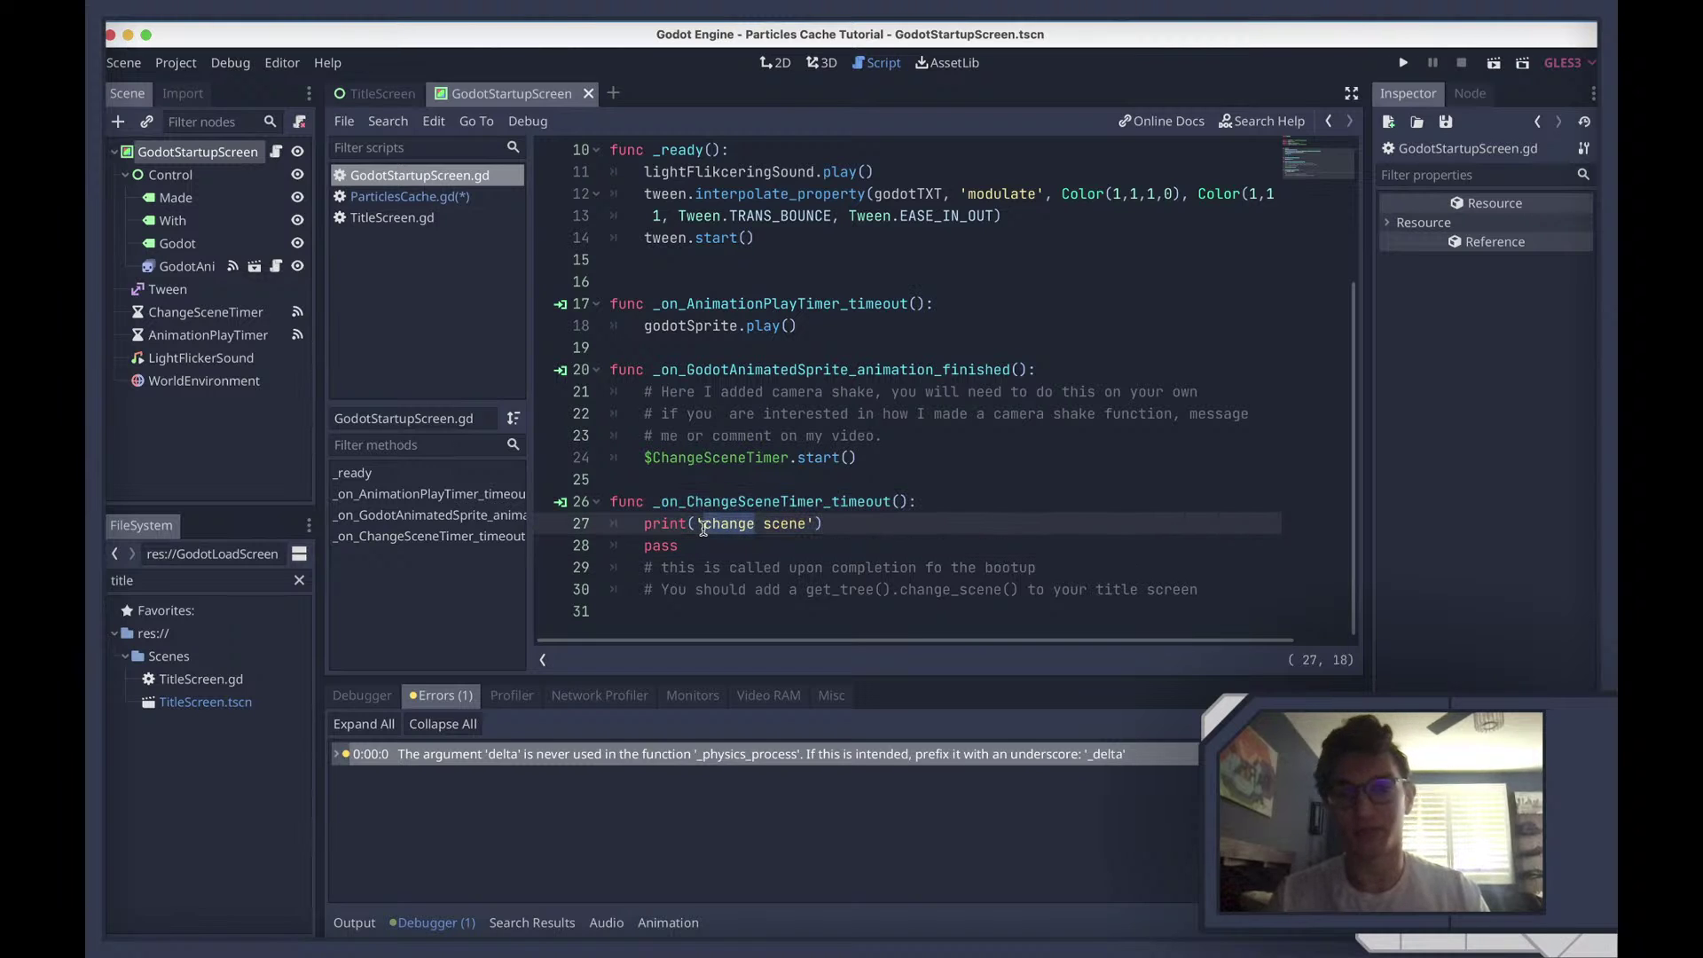
{"action": "left_click", "coordinate": [703, 524]}
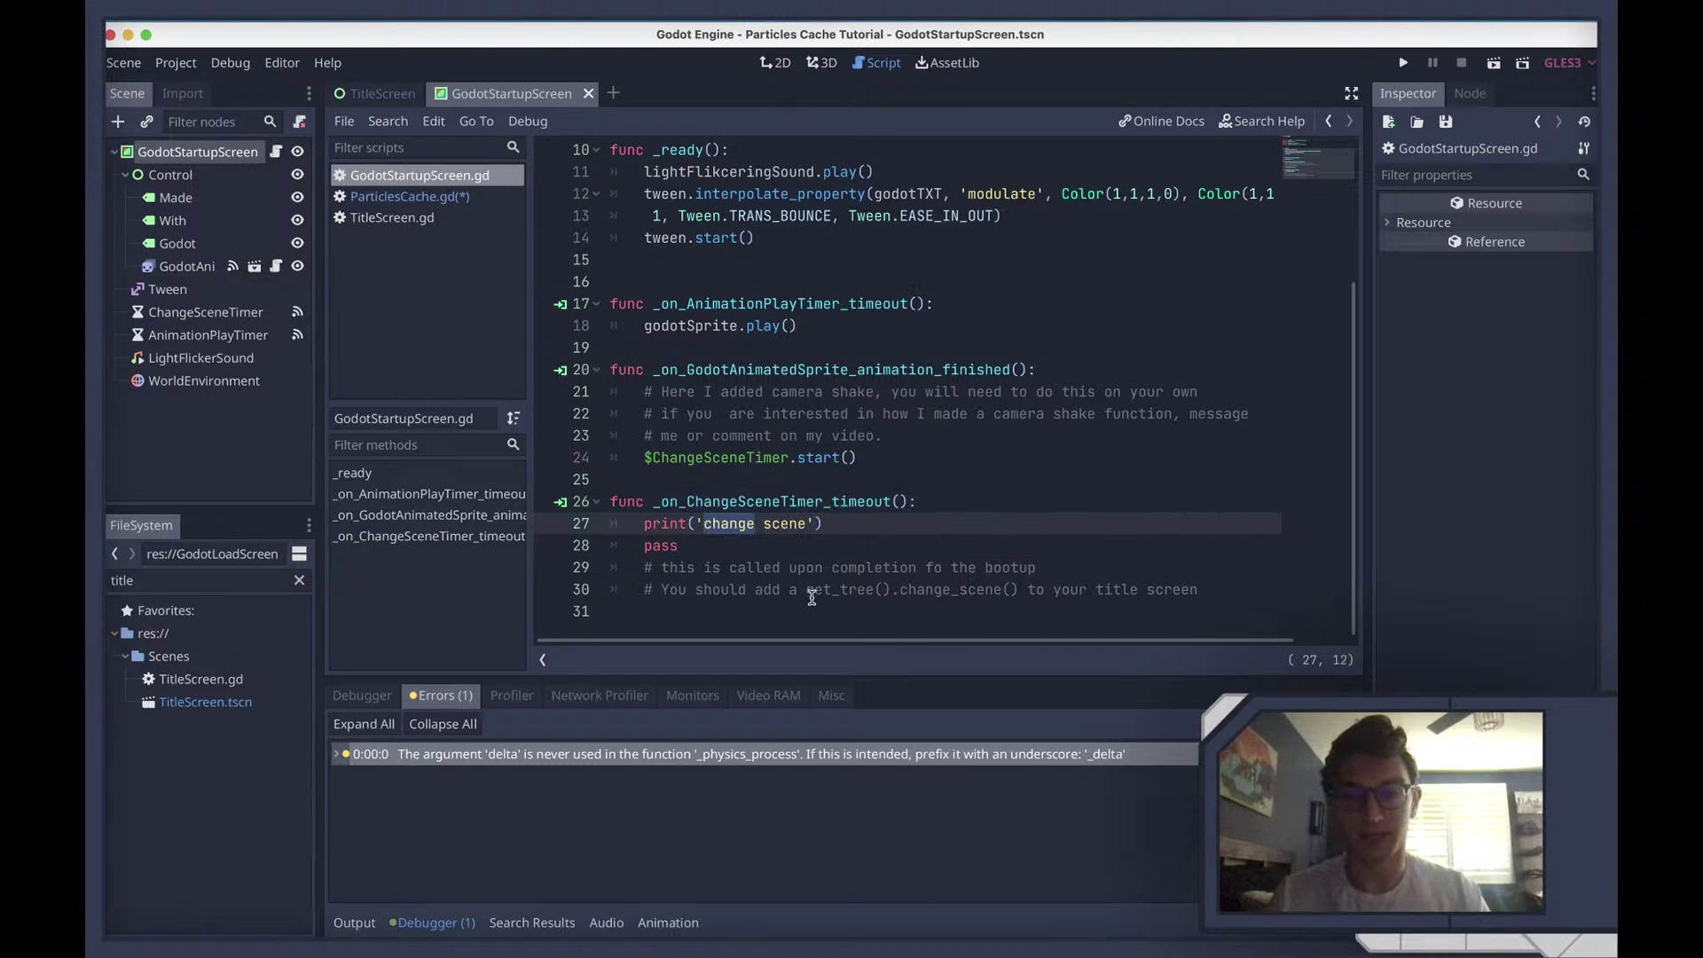
Reduce the body of _on_ChangeSceneTimer_timeout to get_tree().change_scene(), removing the print, pass and leftover comment text
{"action": "left_click_drag", "start_coordinate": [807, 590], "coordinate": [572, 522]}
{"action": "key", "text": "BackSpace"}
{"action": "key", "text": "Tab"}
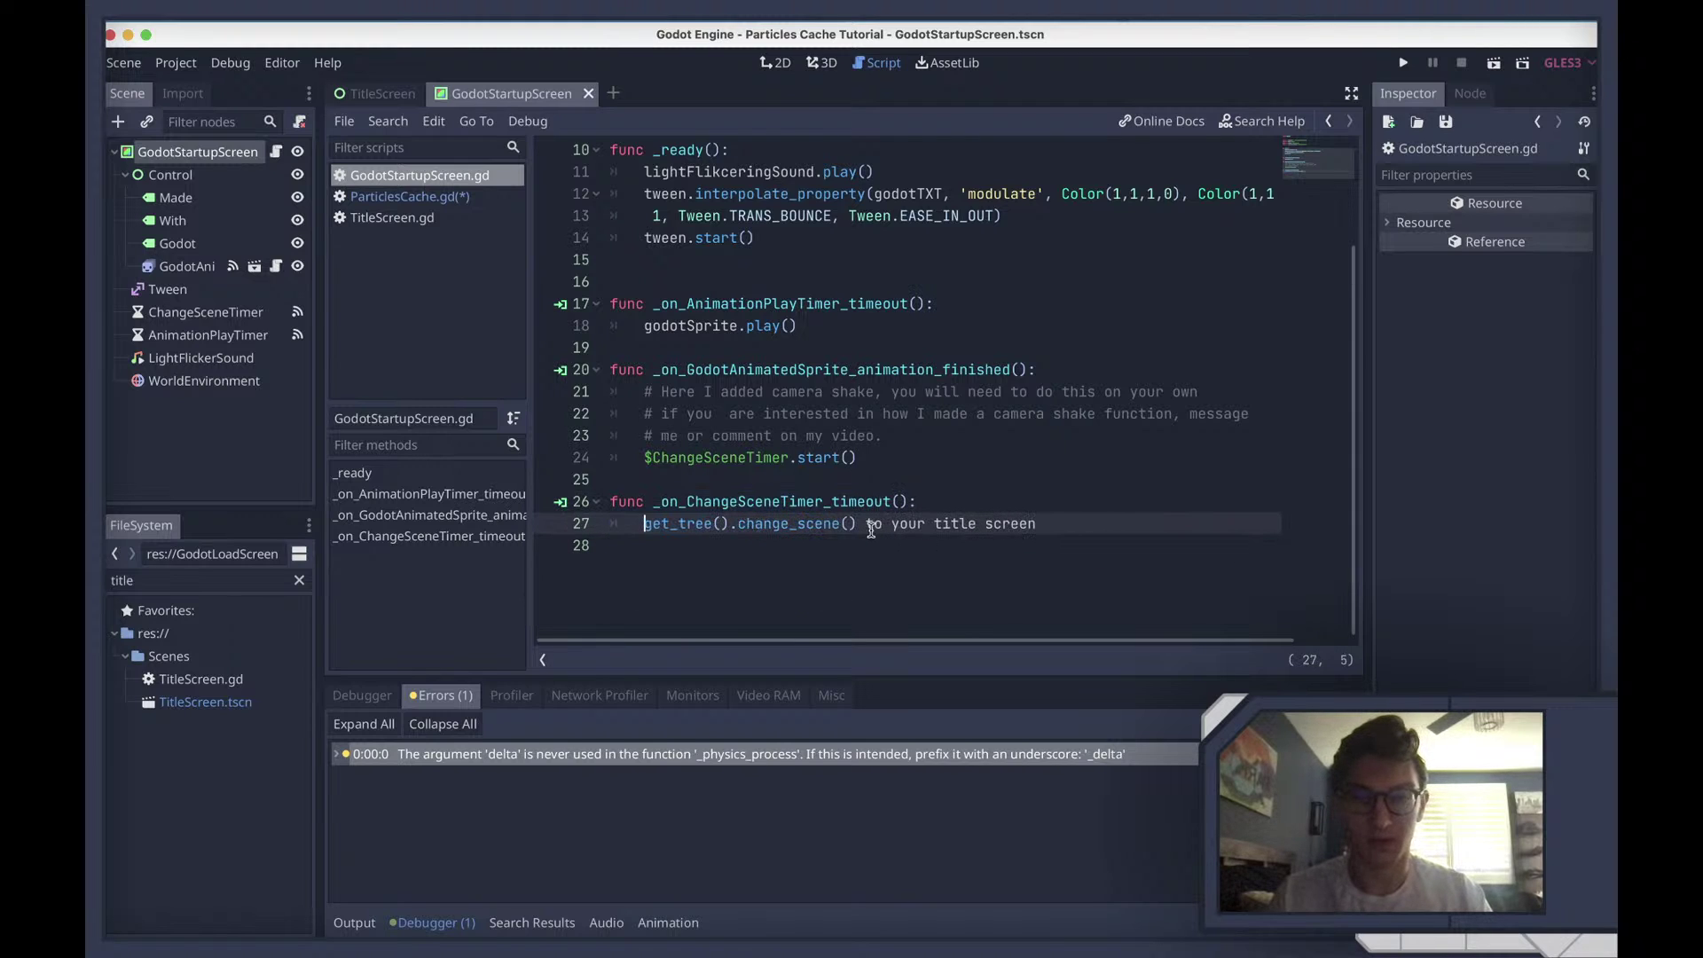
{"action": "left_click", "coordinate": [1154, 525]}
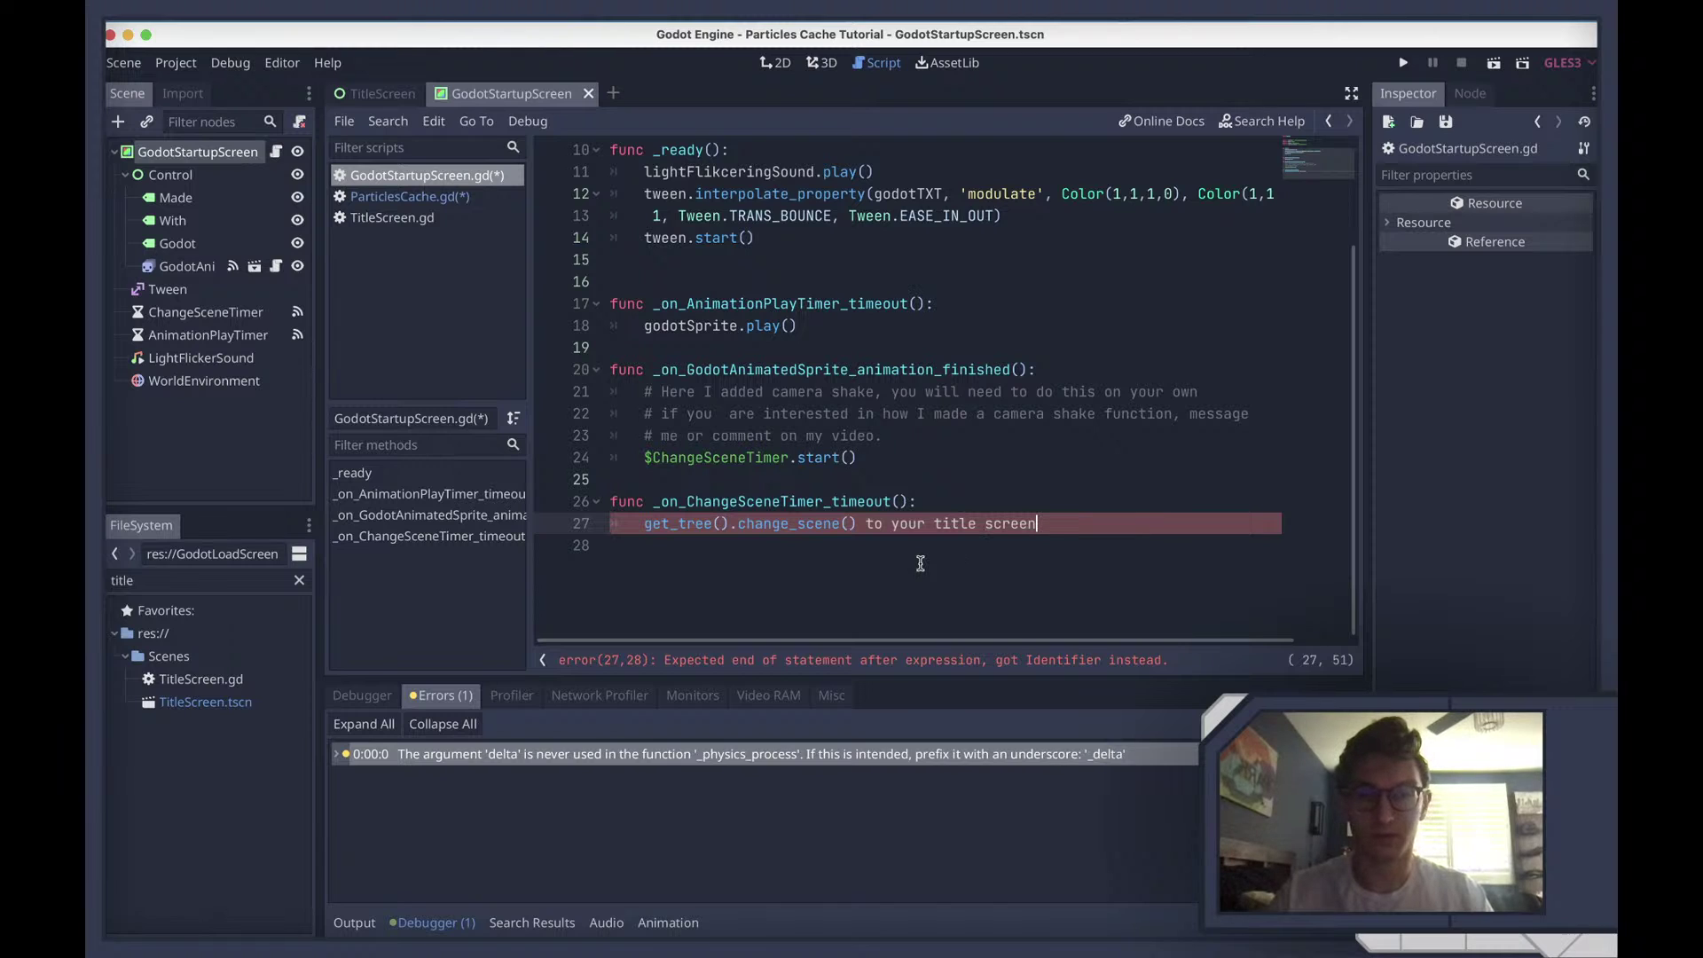
{"action": "left_click", "coordinate": [870, 525], "text": "shift"}
{"action": "key", "text": "BackSpace"}
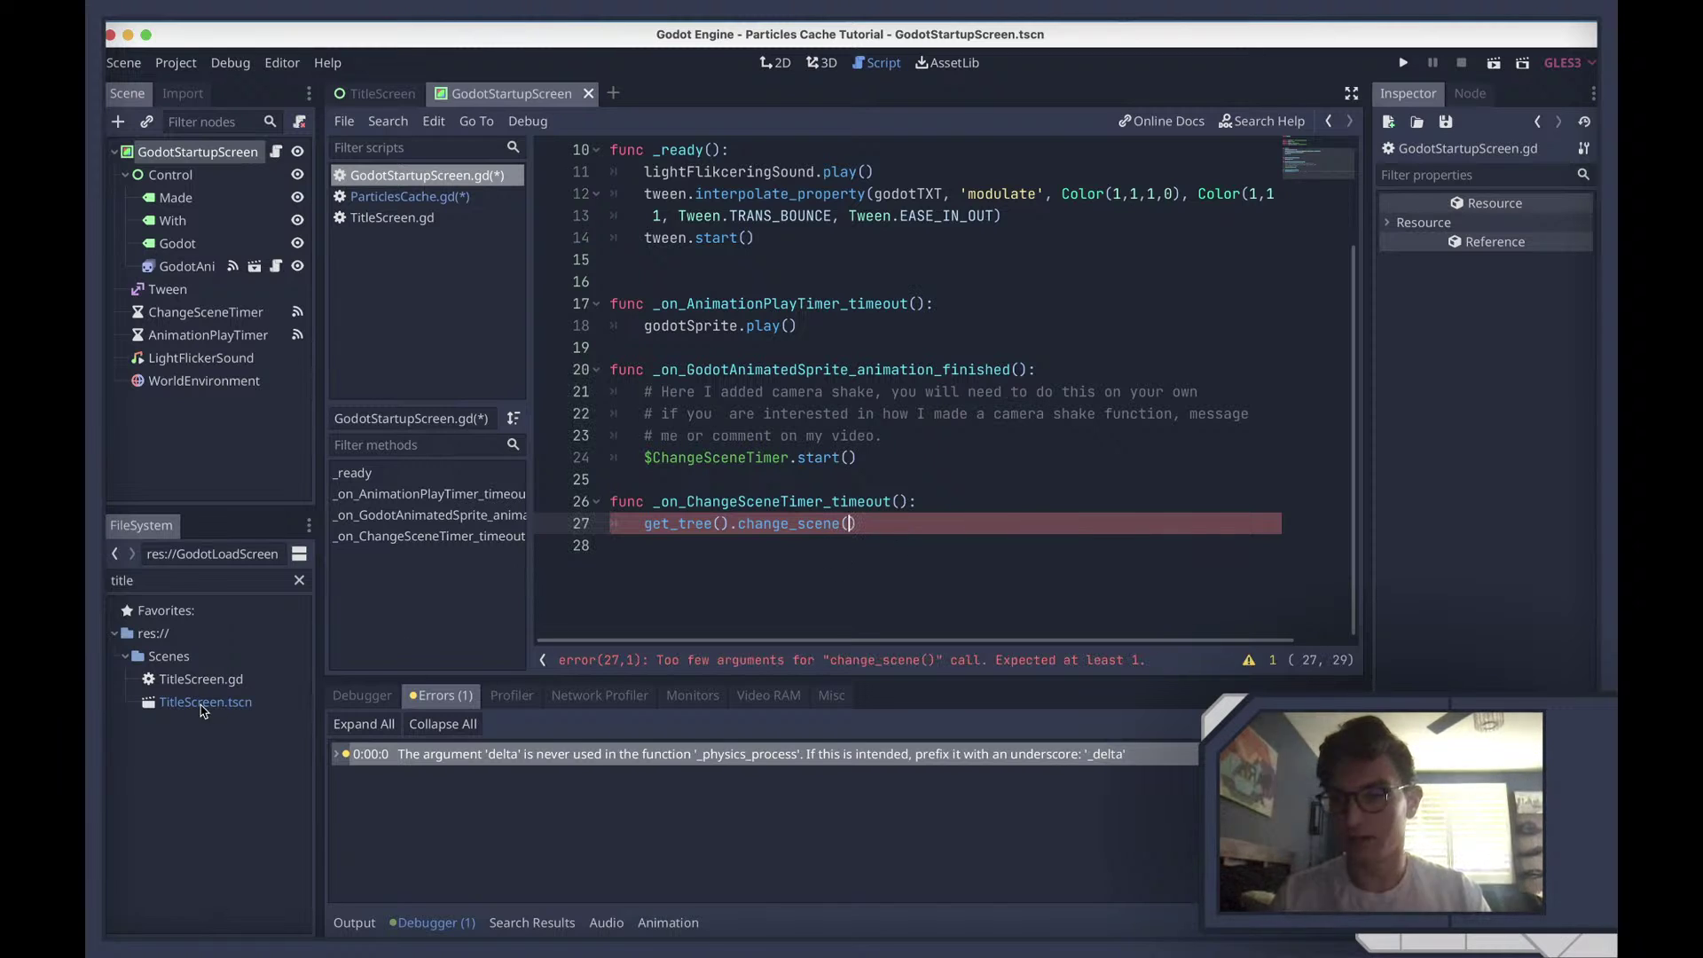
Insert the path "res://Scenes/TitleScreen.tscn" as the change_scene() argument, and test-run the startup scene
{"action": "left_click_drag", "start_coordinate": [205, 702], "coordinate": [853, 529]}
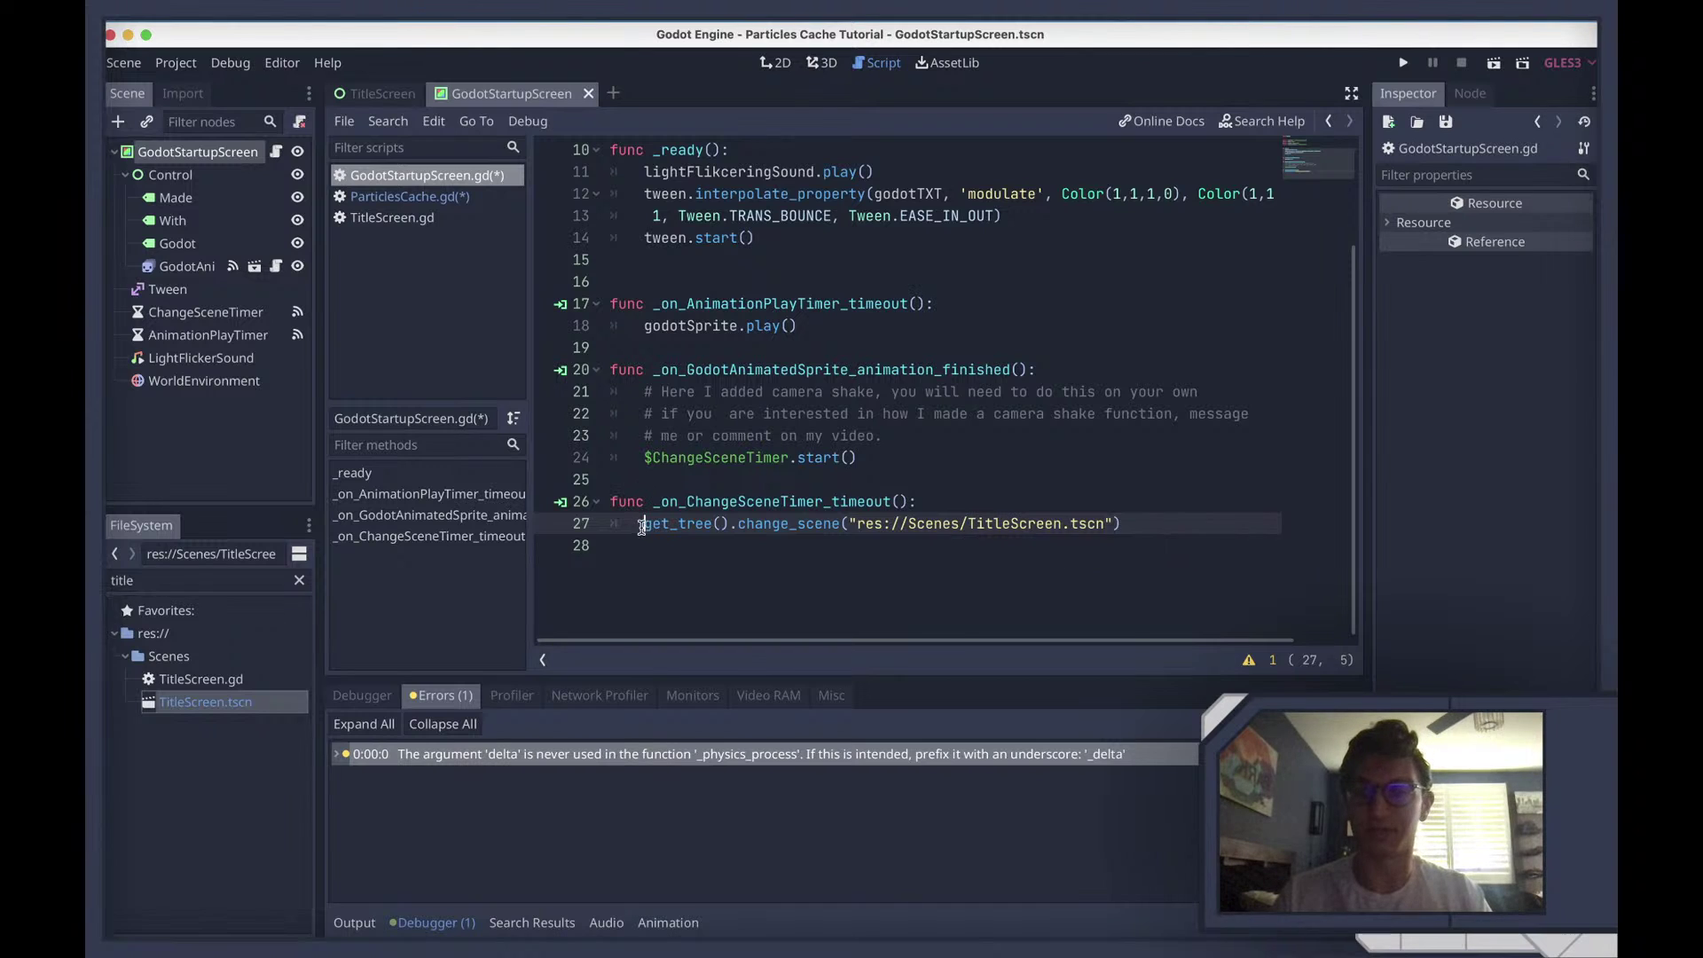
{"action": "left_click_drag", "start_coordinate": [644, 524], "coordinate": [1137, 526]}
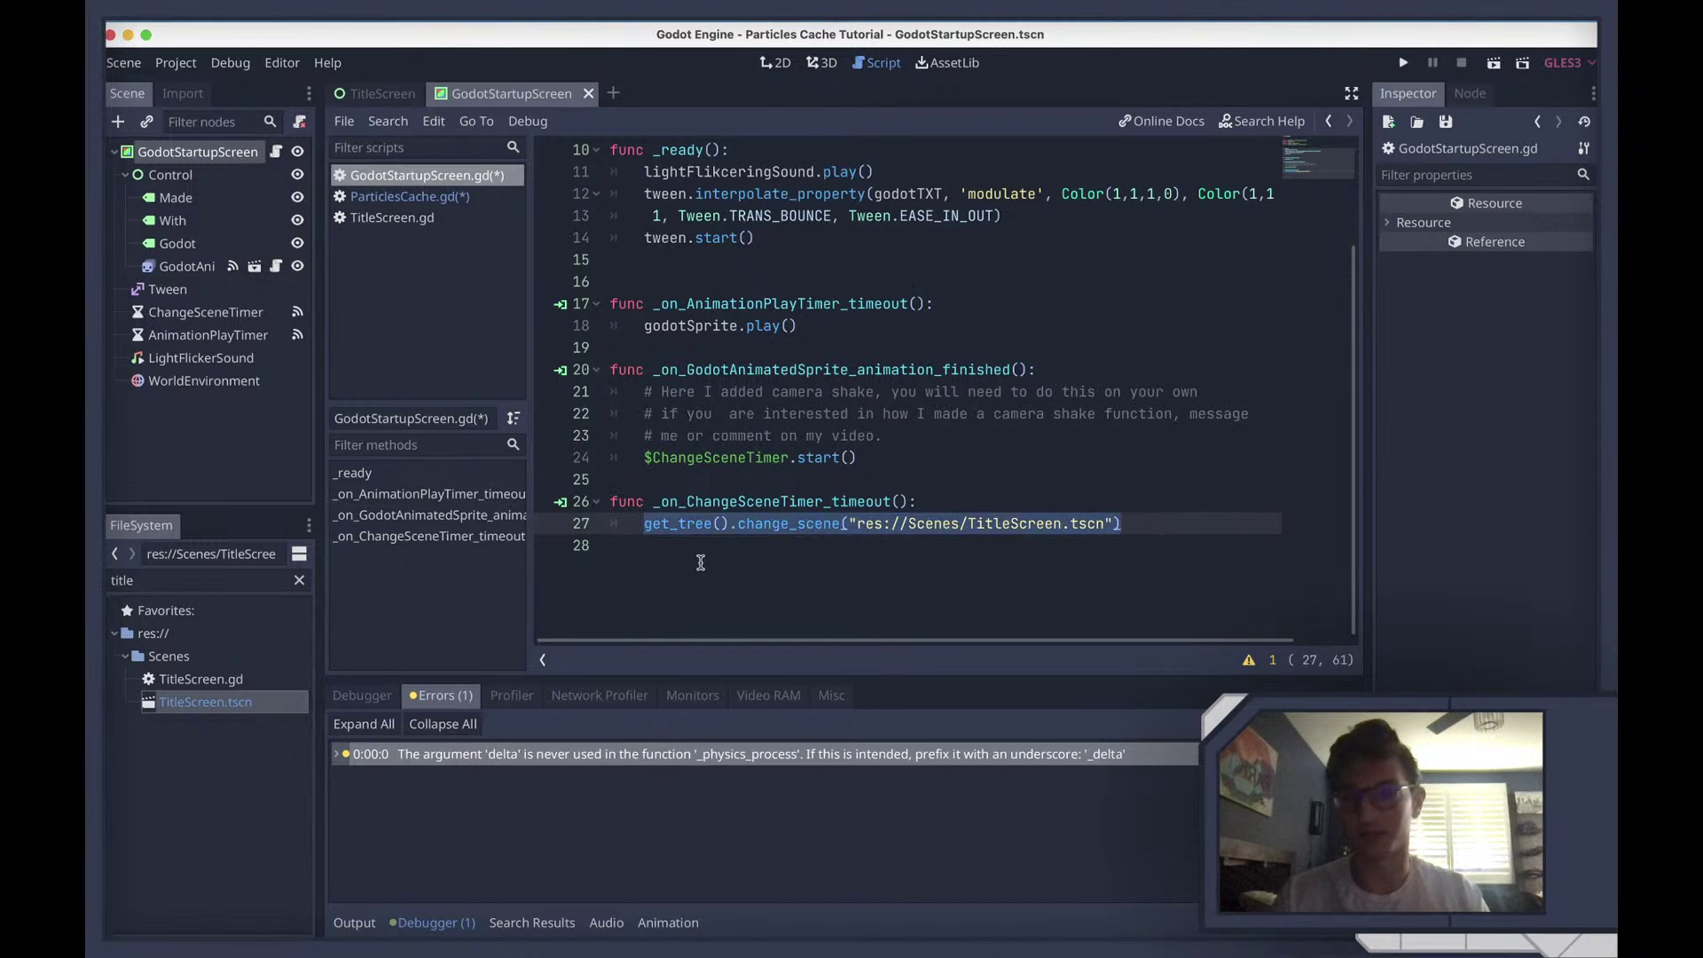
{"action": "left_click", "coordinate": [925, 523]}
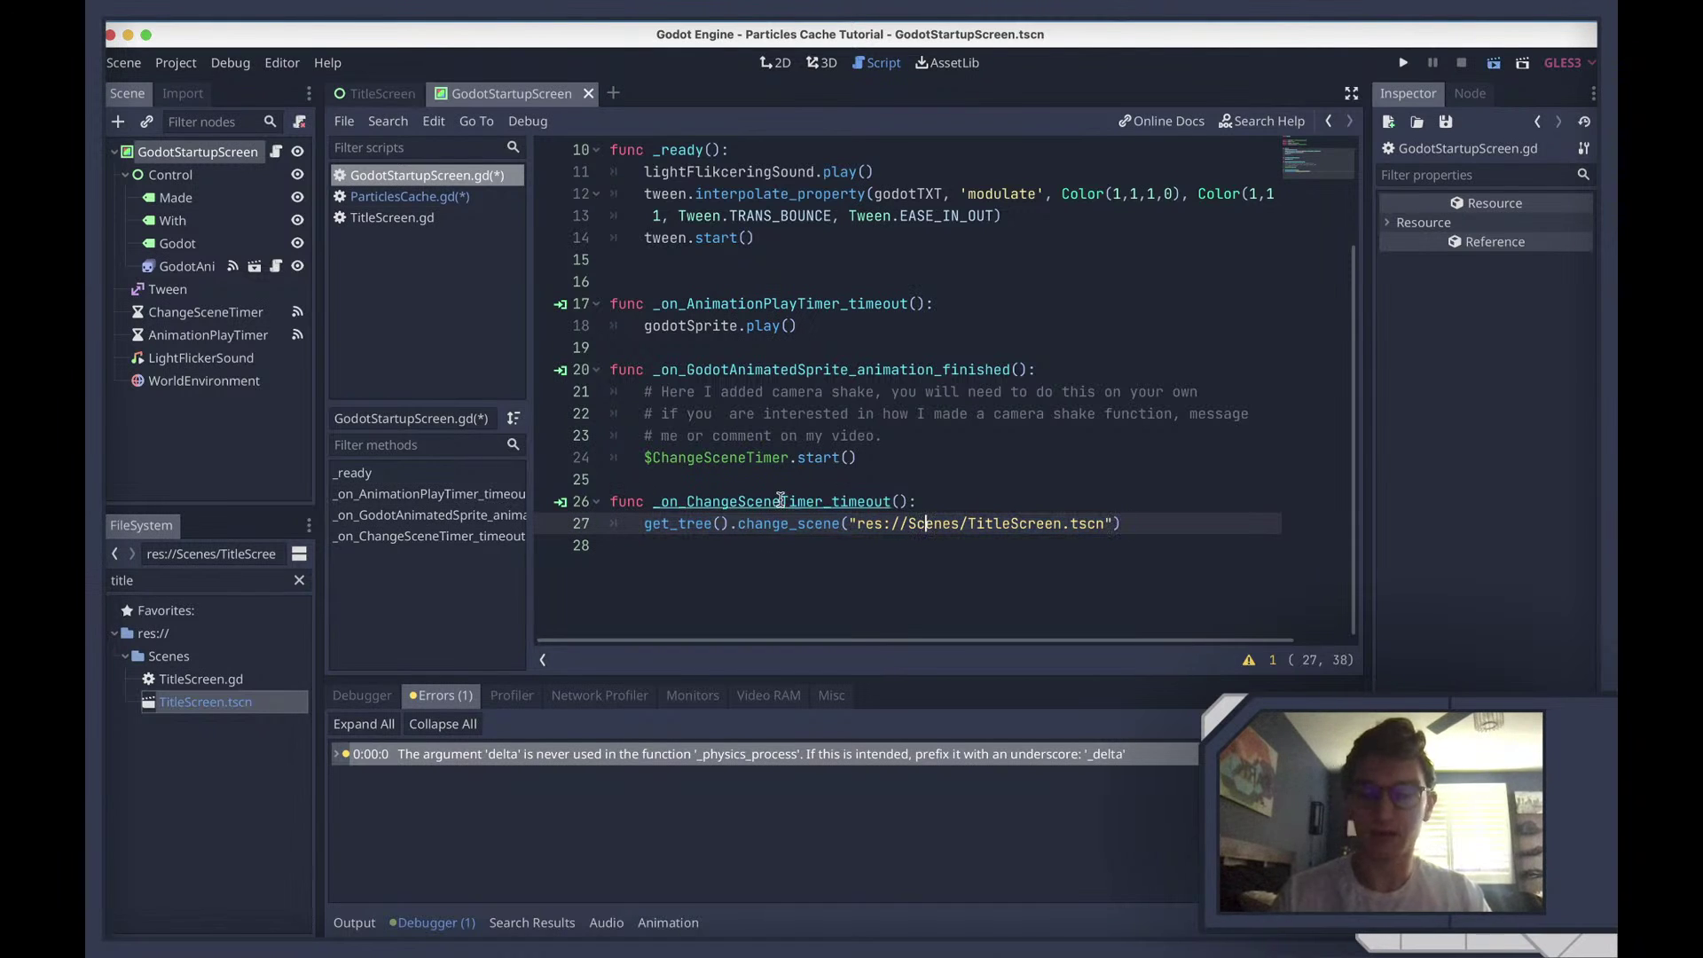
{"action": "key", "text": "super+r"}
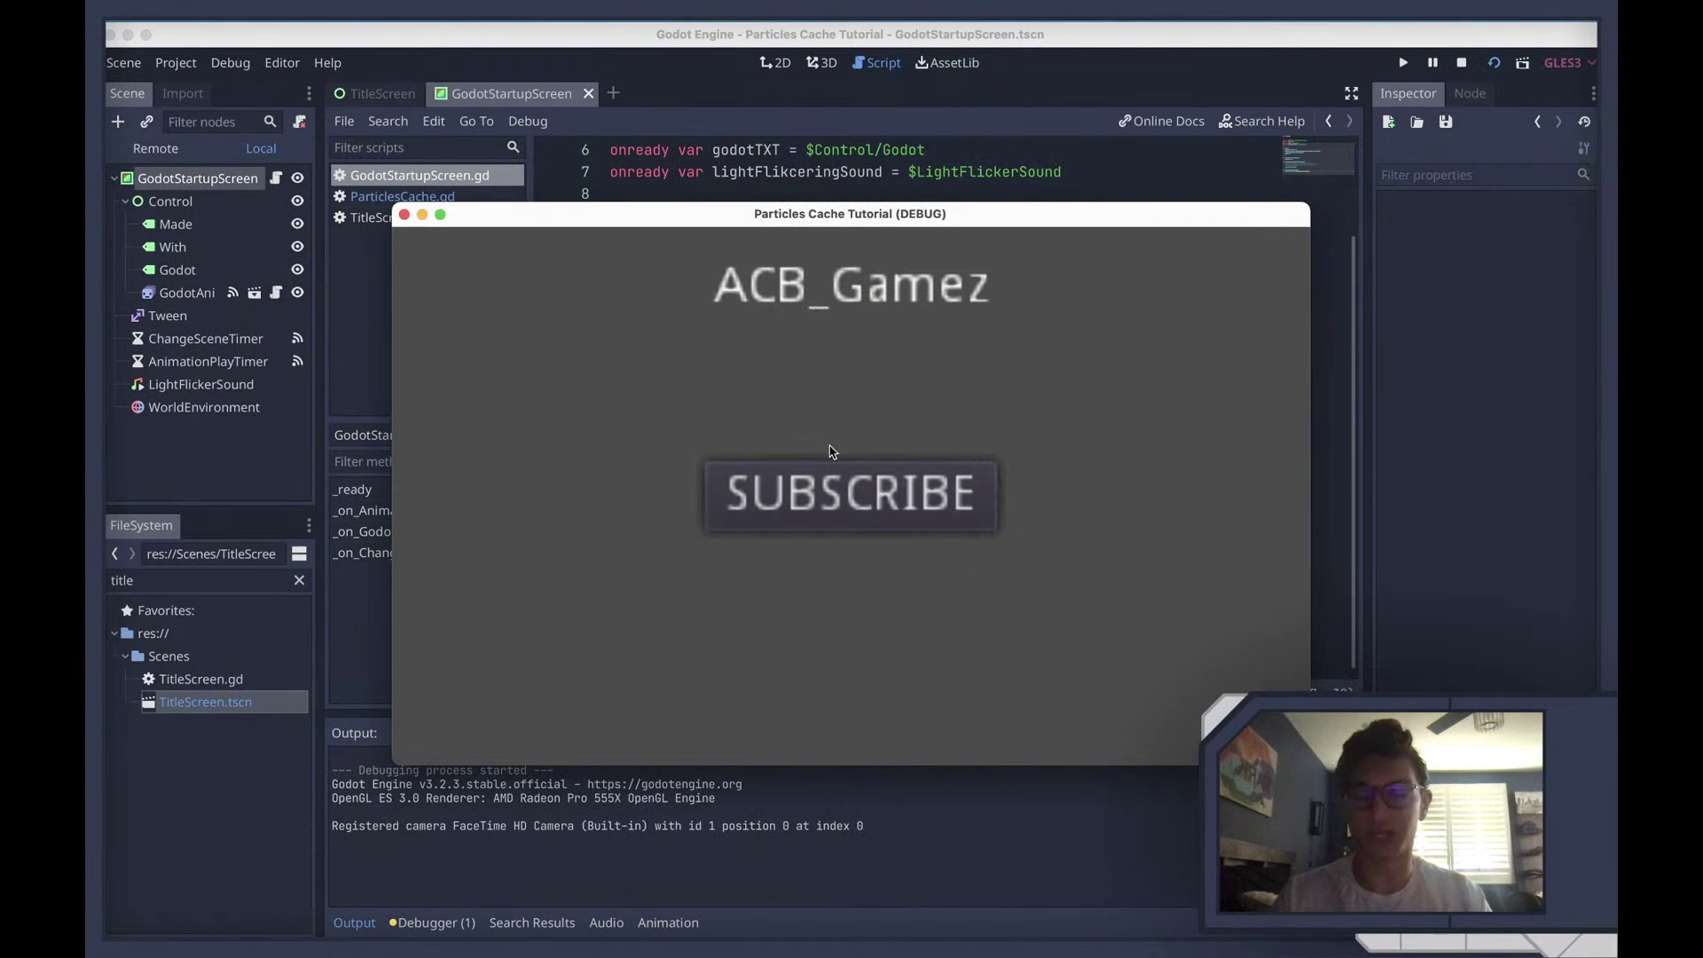
{"action": "key", "text": "super+q"}
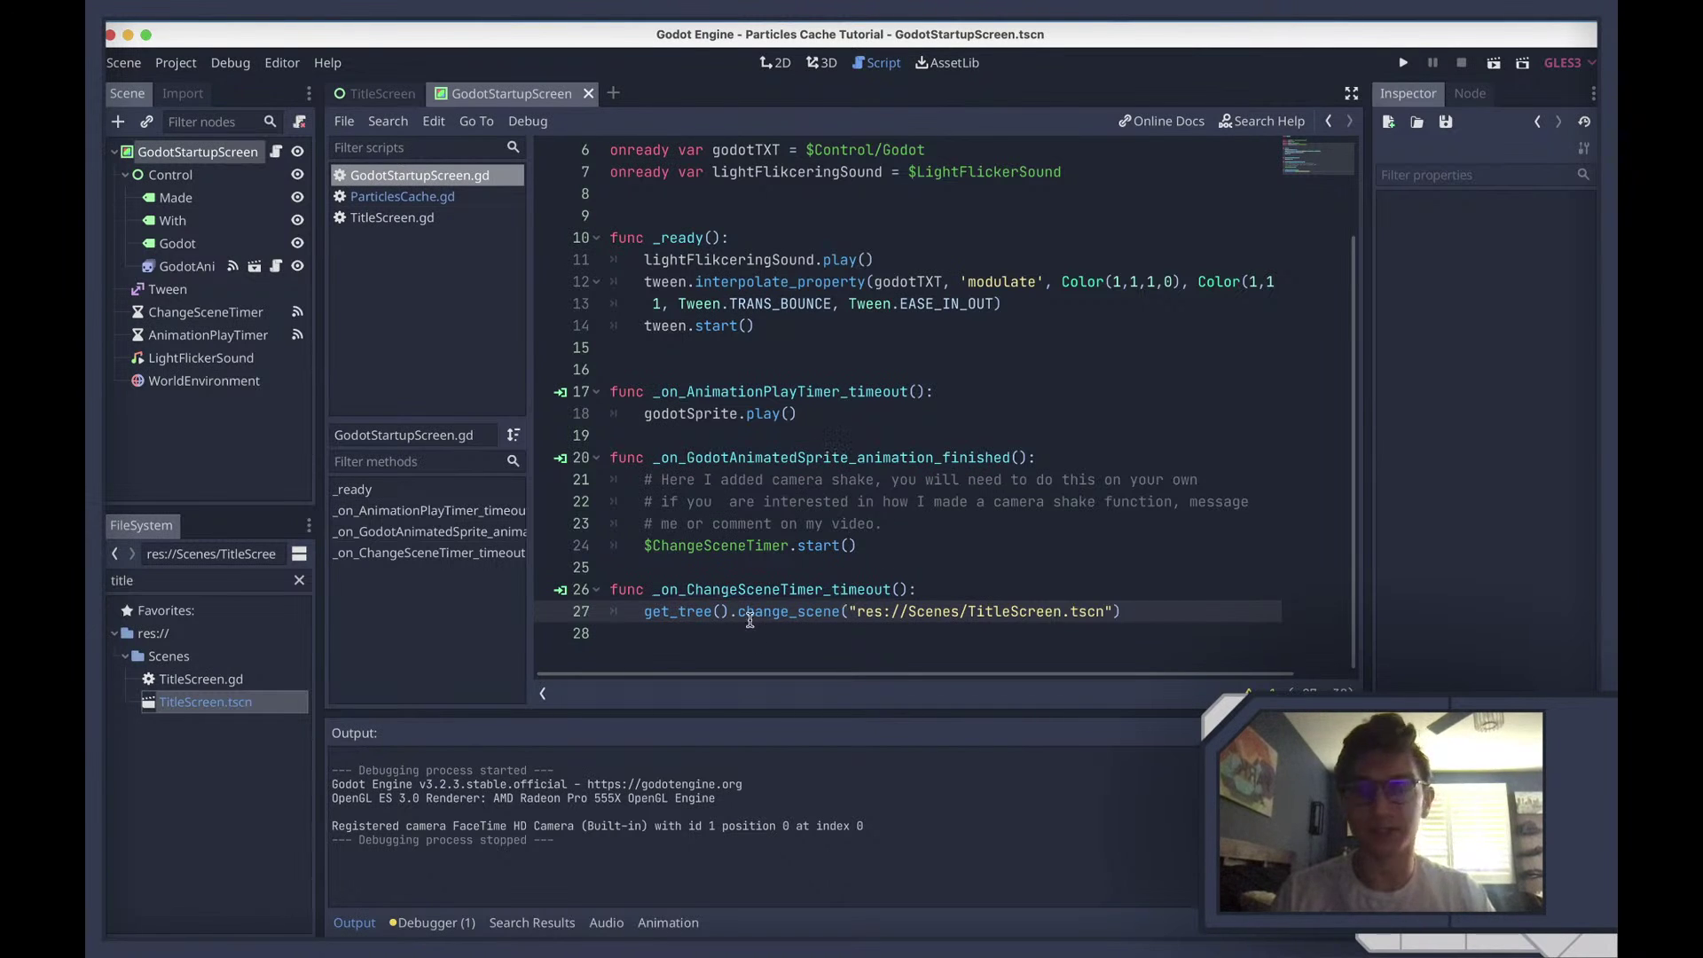
Review the finished _on_ChangeSceneTimer_timeout function, run the startup scene again and stop it
{"action": "left_click", "coordinate": [1165, 626]}
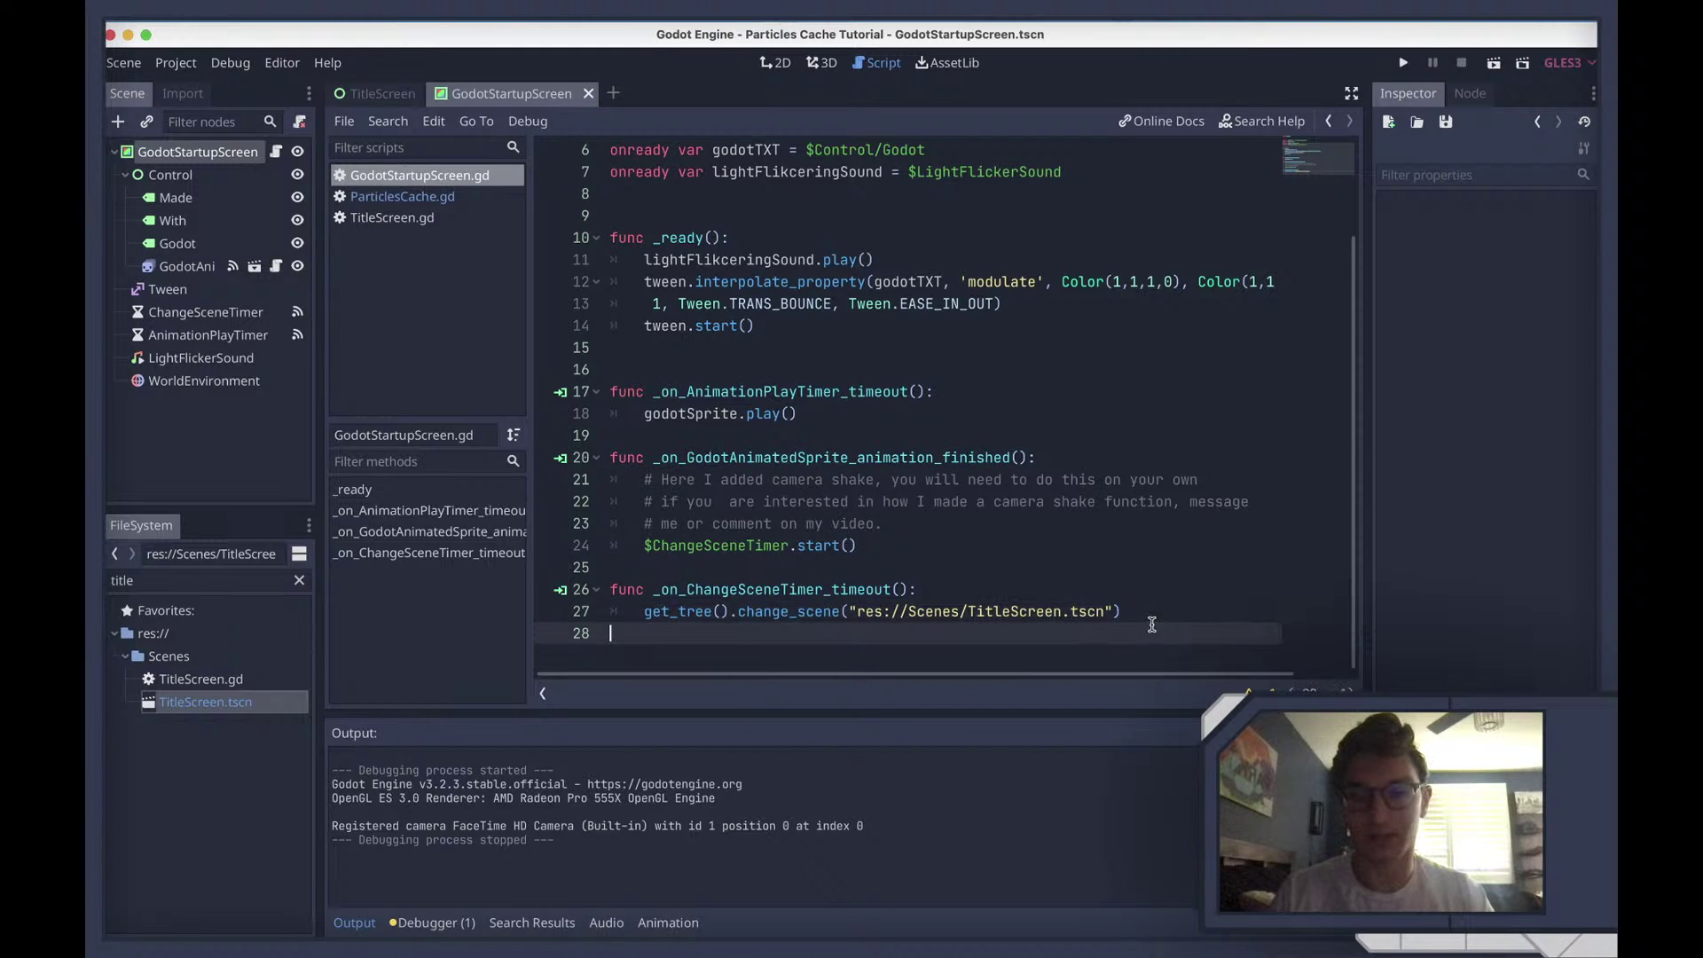
{"action": "left_click_drag", "start_coordinate": [1142, 621], "coordinate": [532, 592]}
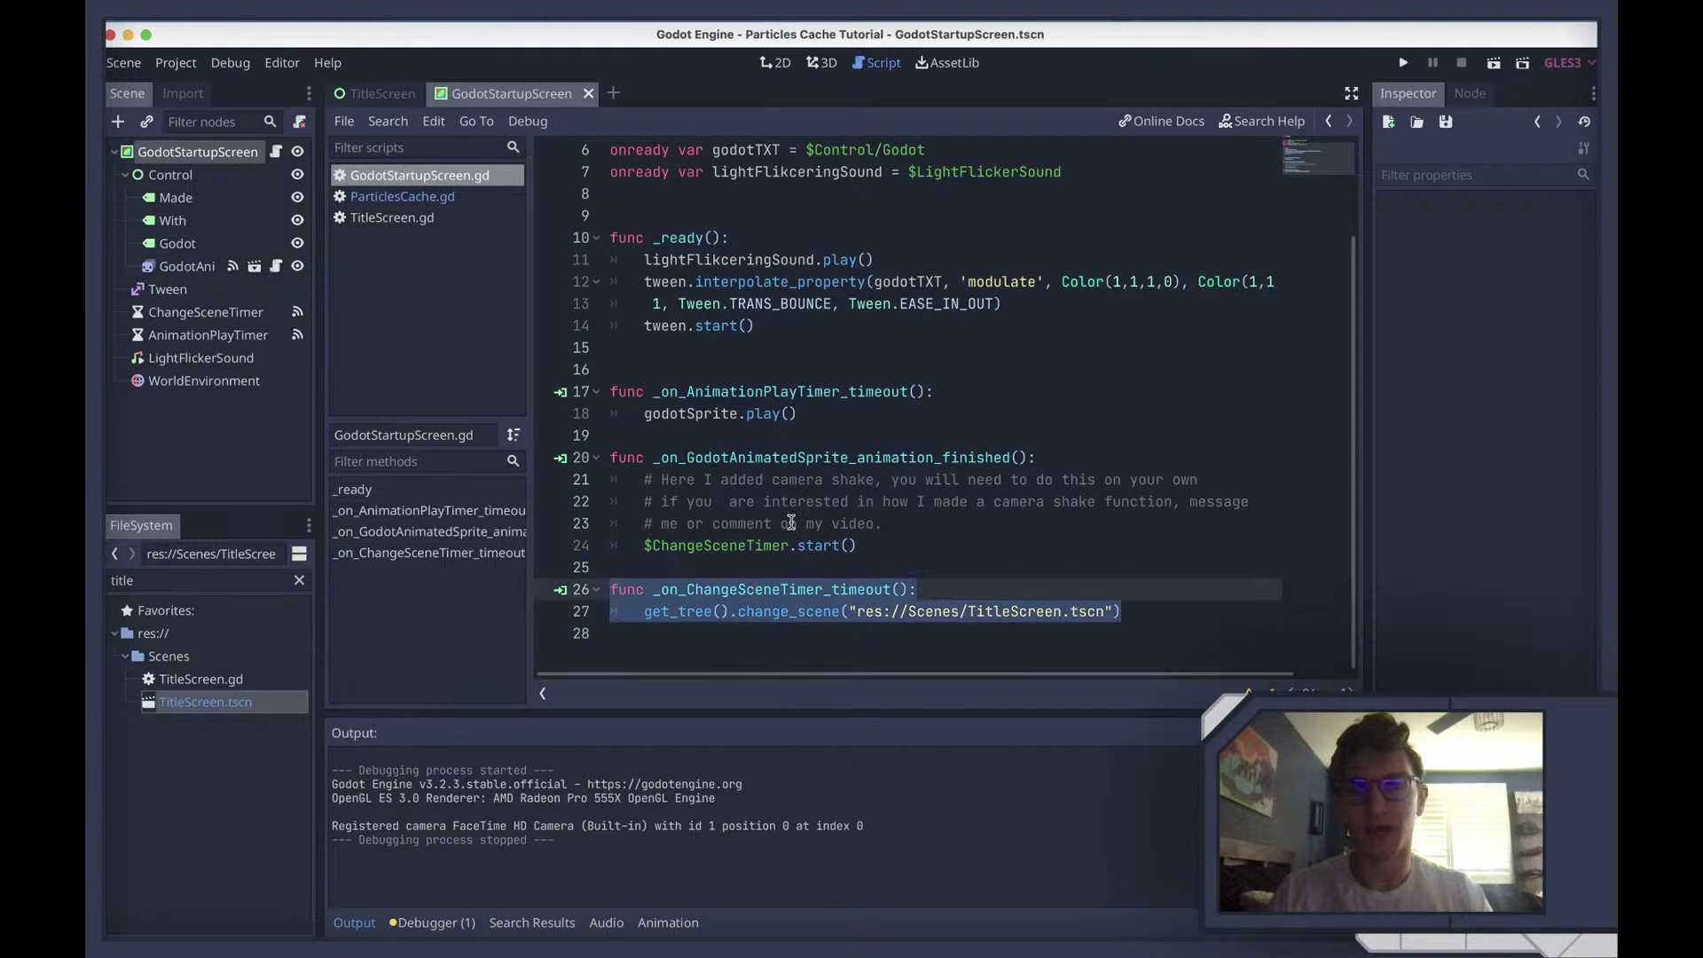
{"action": "scroll", "coordinate": [791, 524], "scroll_direction": "up", "scroll_amount": 2}
{"action": "scroll", "coordinate": [791, 523], "scroll_direction": "down", "scroll_amount": 2}
{"action": "key", "text": "super+r"}
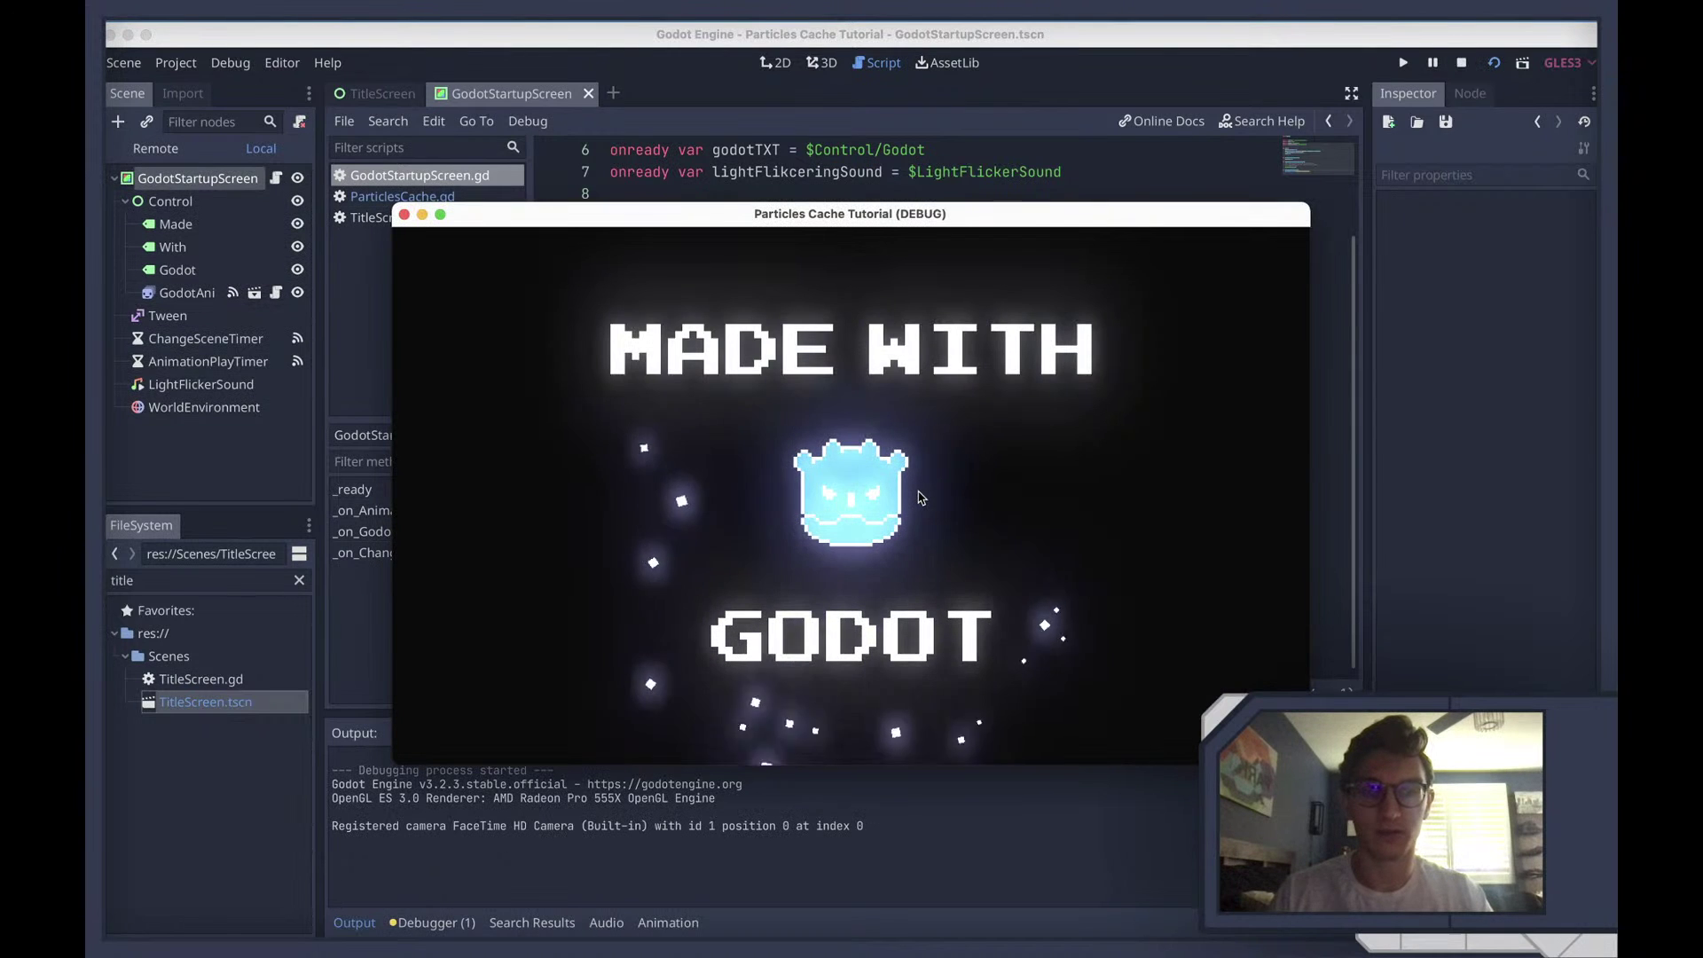
{"action": "key", "text": "super+period"}
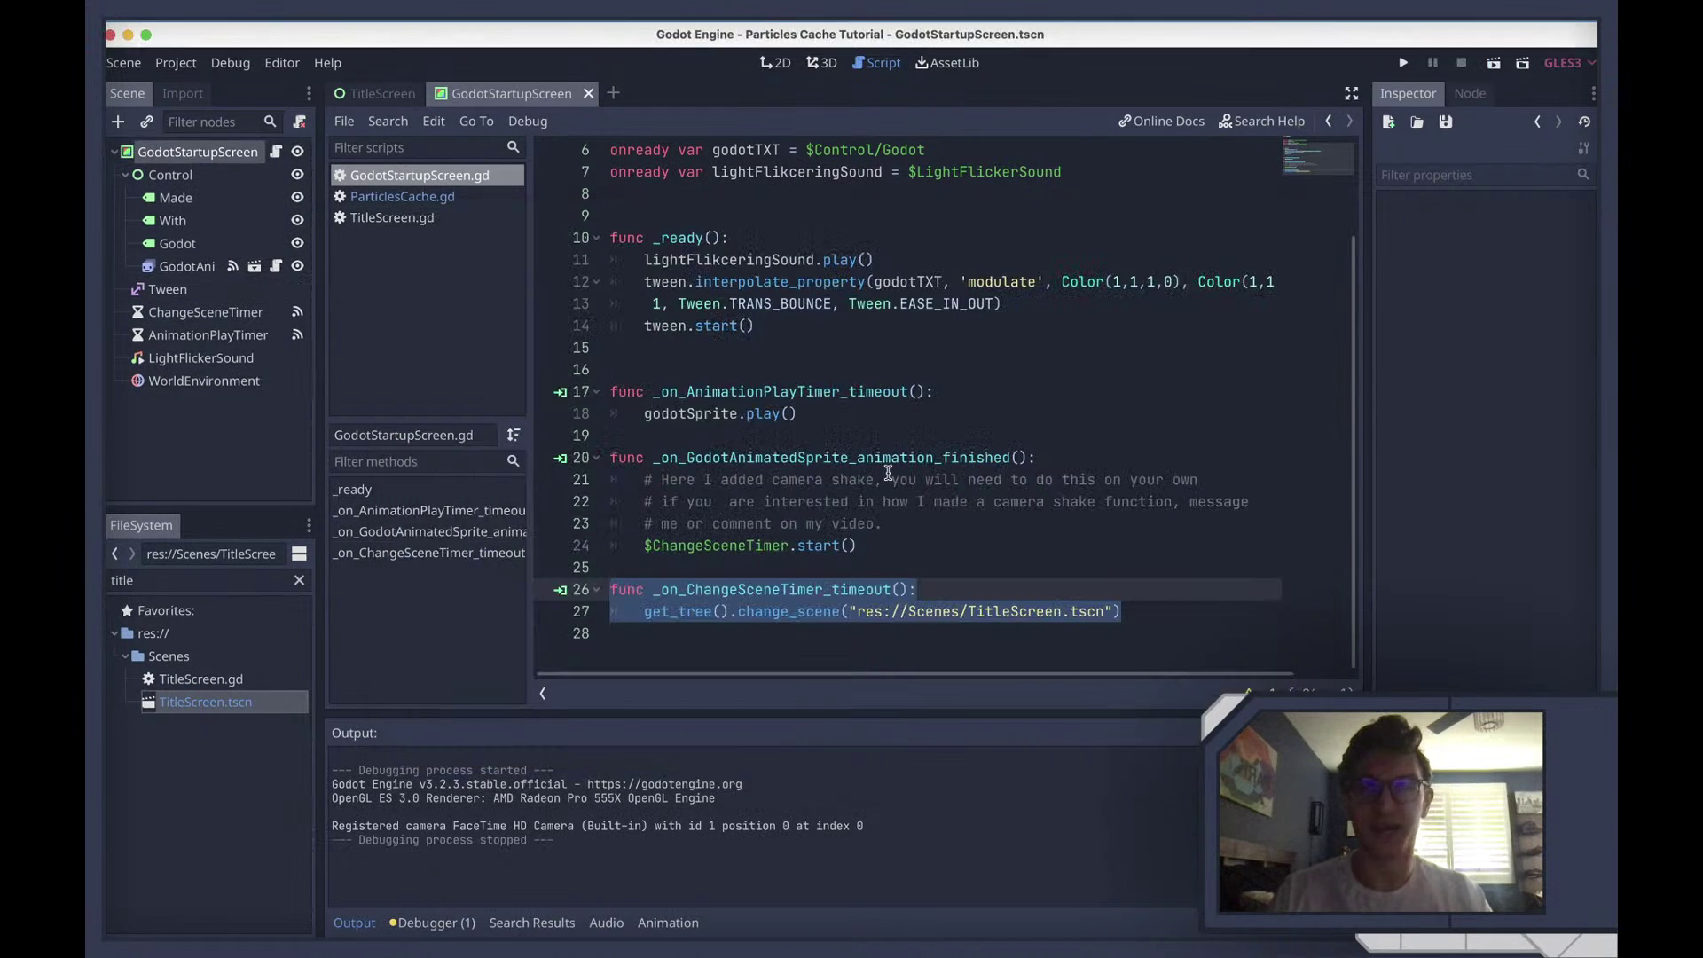
Highlight the camera shake comment inside _on_GodotAnimatedSprite_animation_finished and read it through
{"action": "left_click_drag", "start_coordinate": [905, 522], "coordinate": [570, 493]}
{"action": "double_click", "coordinate": [817, 501]}
{"action": "left_click", "coordinate": [720, 485]}
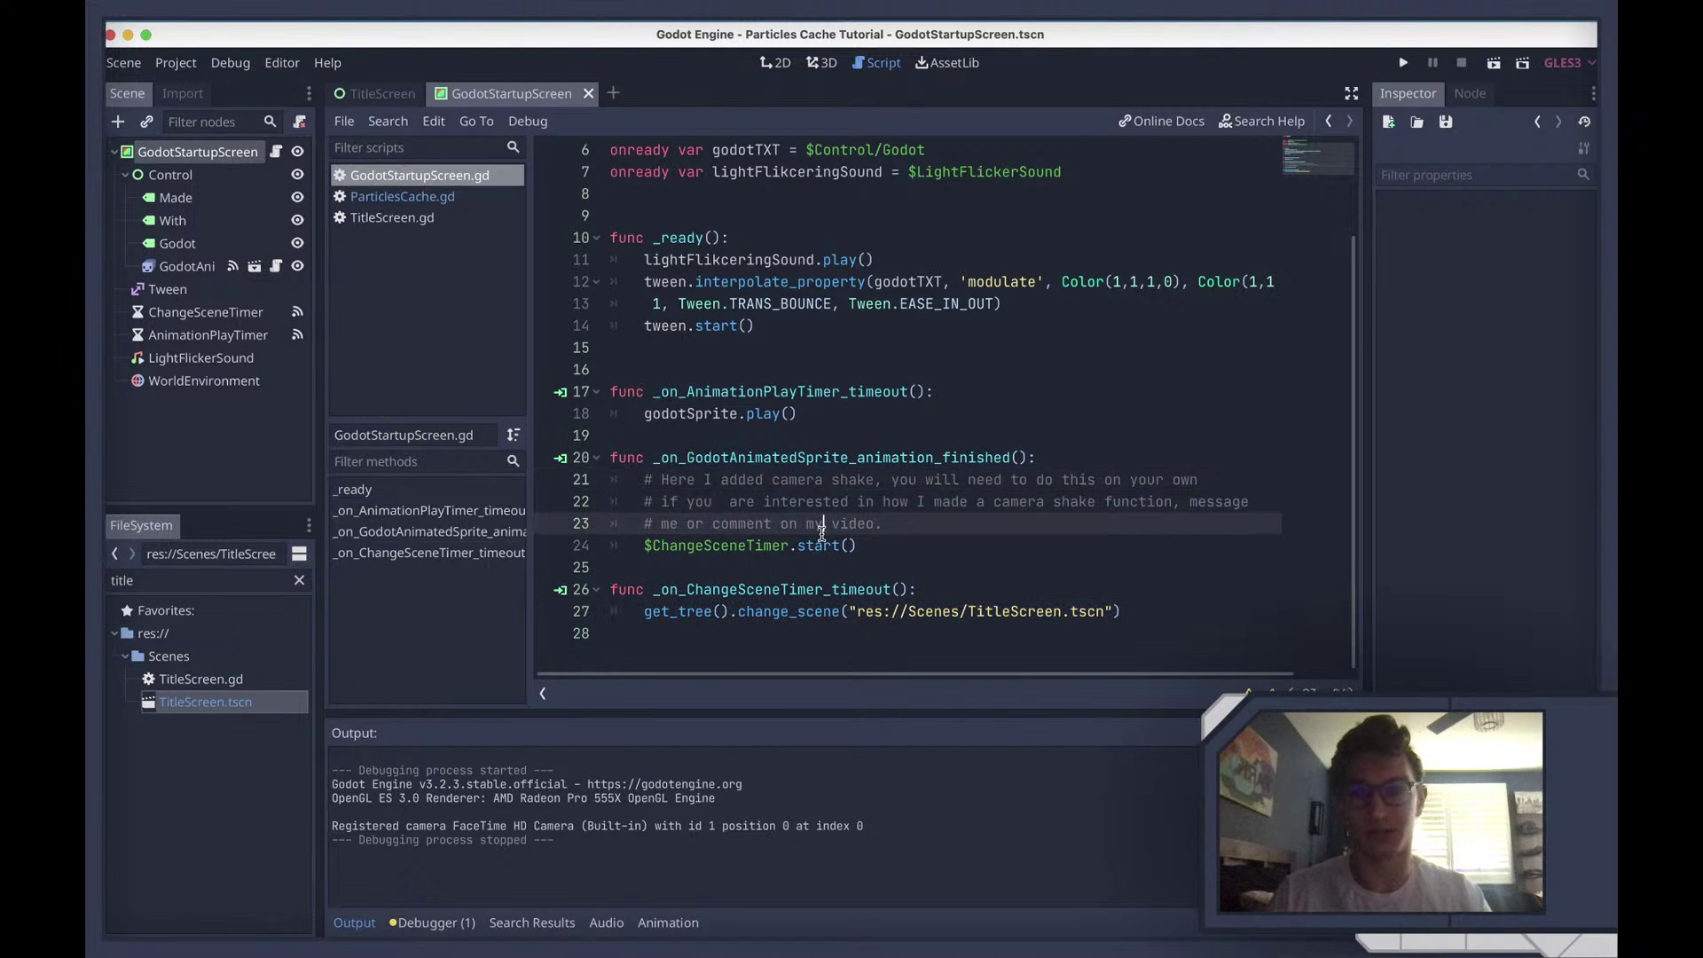
{"action": "left_click_drag", "start_coordinate": [884, 523], "coordinate": [541, 487]}
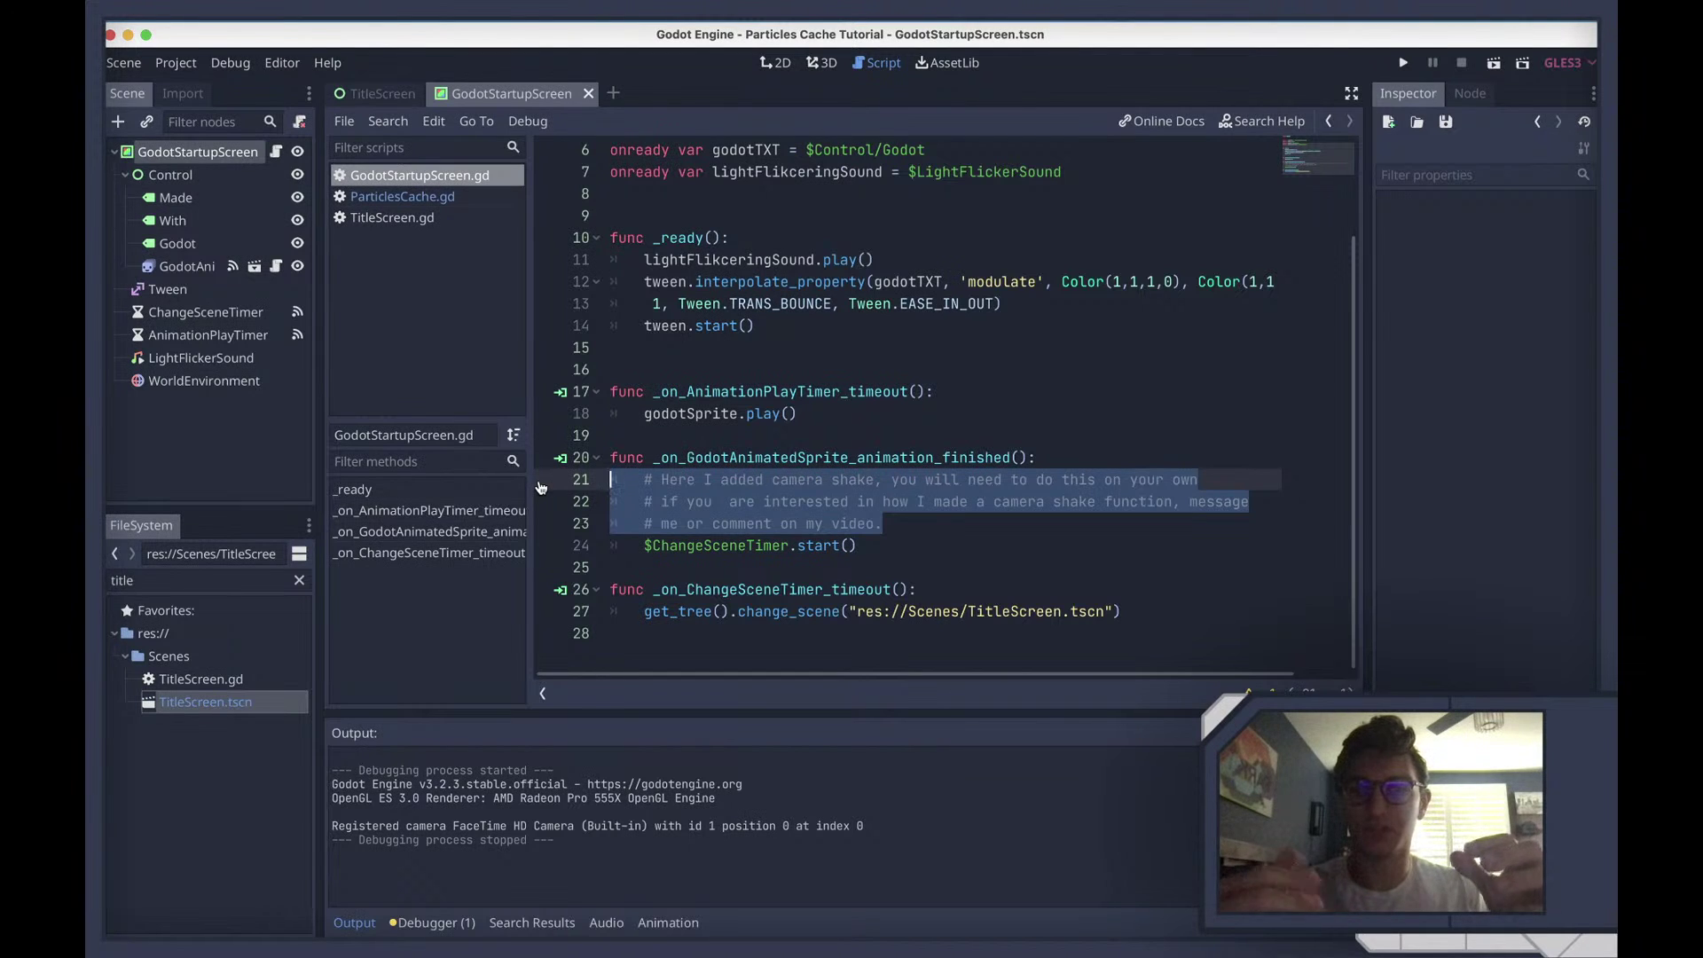
{"action": "left_click_drag", "start_coordinate": [885, 524], "coordinate": [575, 492]}
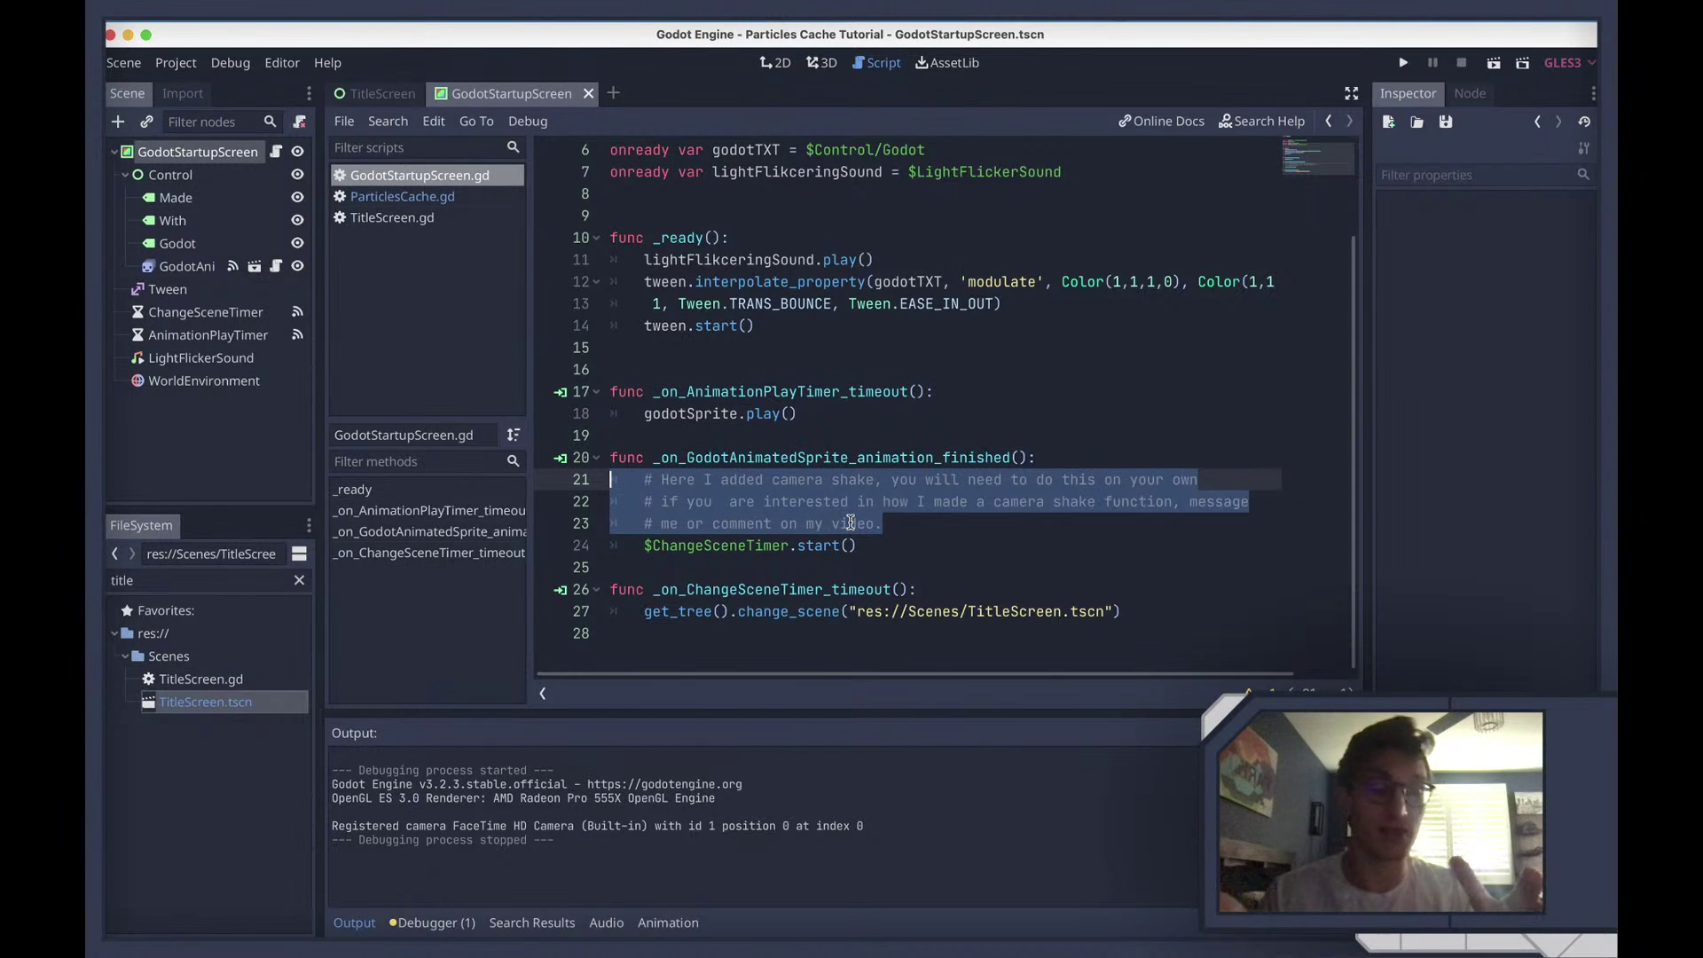
{"action": "left_click", "coordinate": [899, 504]}
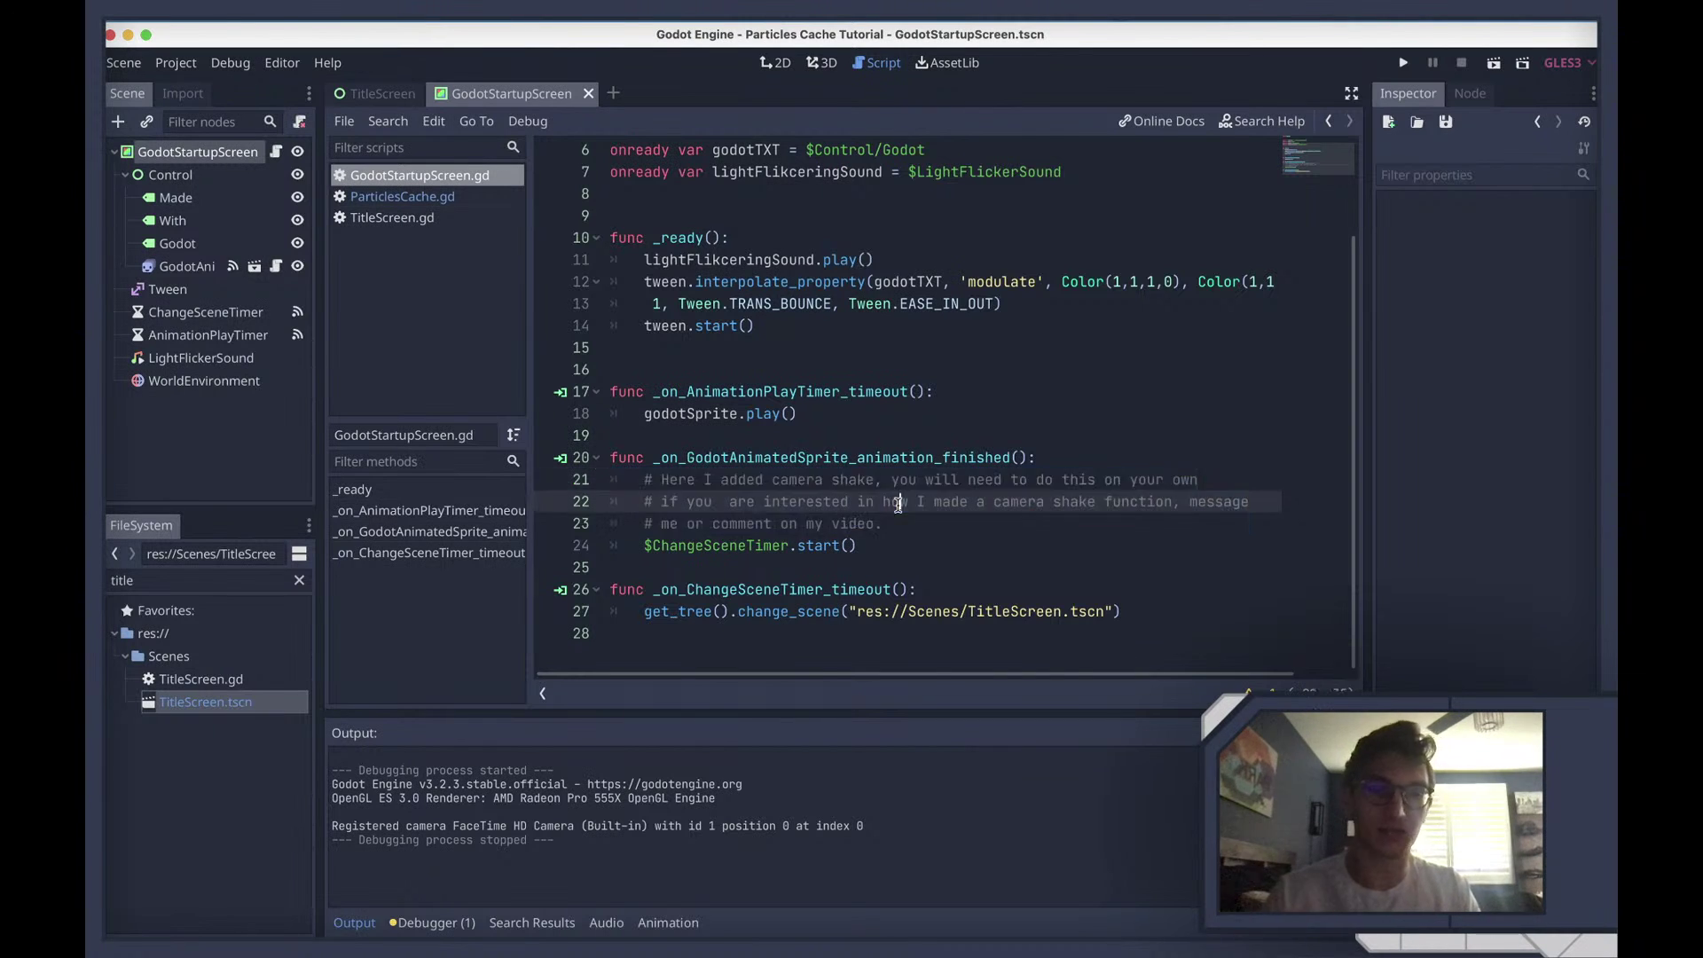
{"action": "left_click_drag", "start_coordinate": [886, 525], "coordinate": [581, 491]}
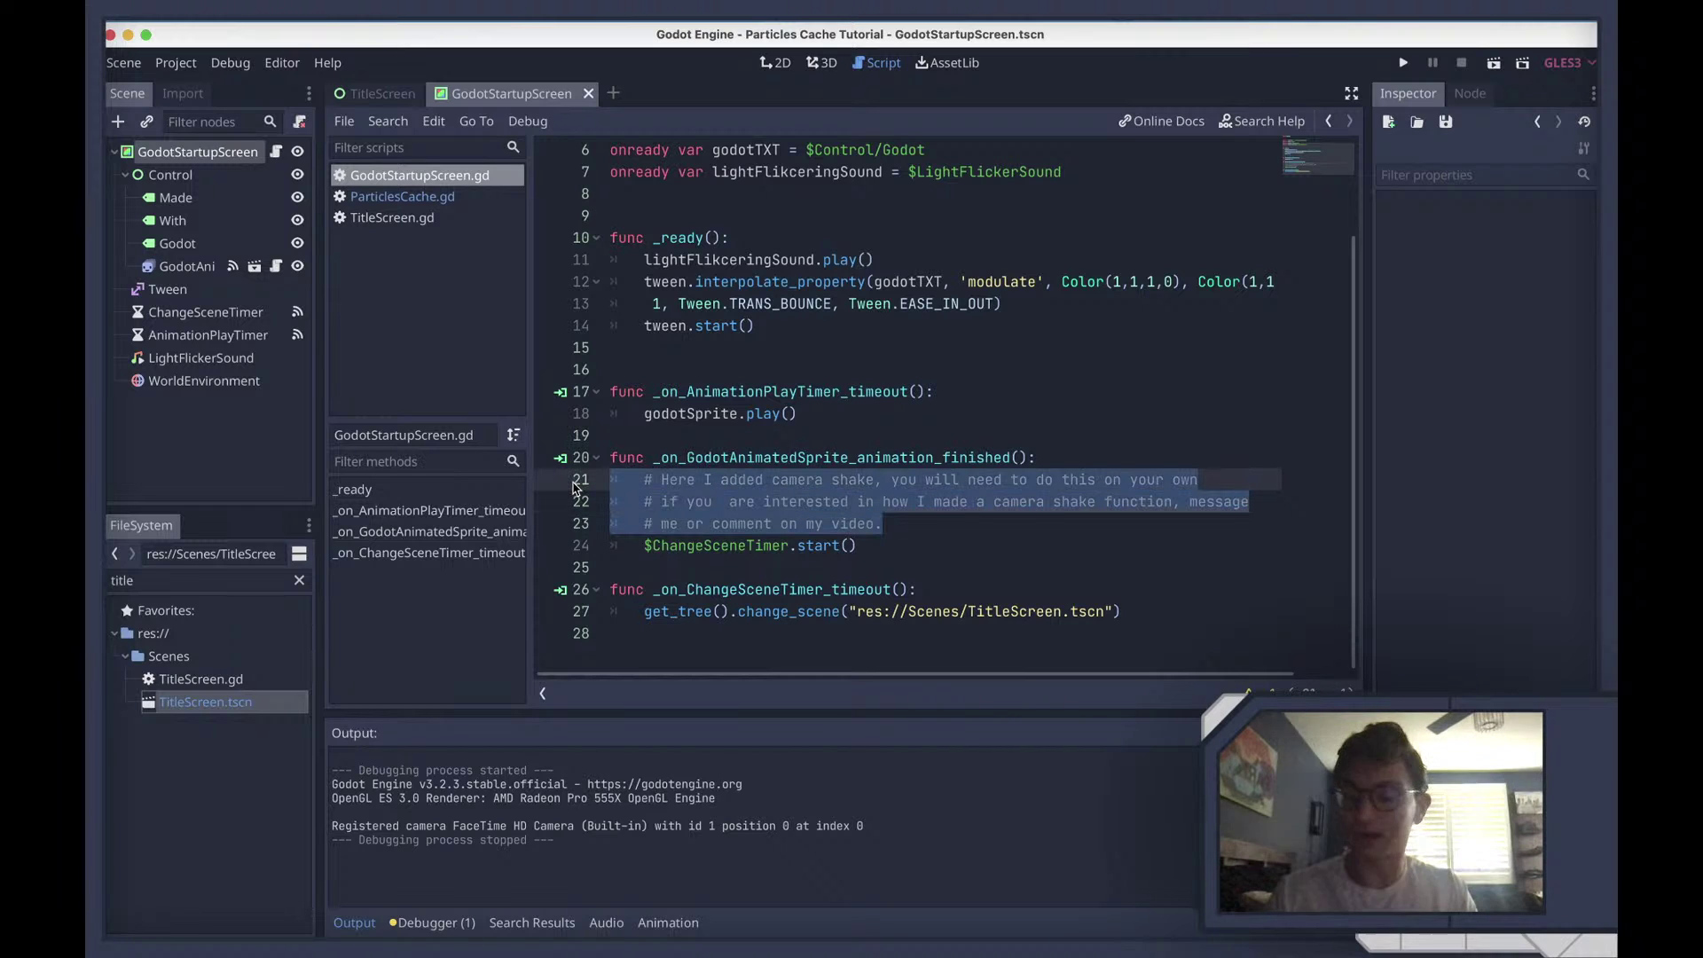
Highlight the camera shake comment on lines 21 to 23, test-run the startup scene twice and stop it
{"action": "left_click_drag", "start_coordinate": [884, 526], "coordinate": [585, 487]}
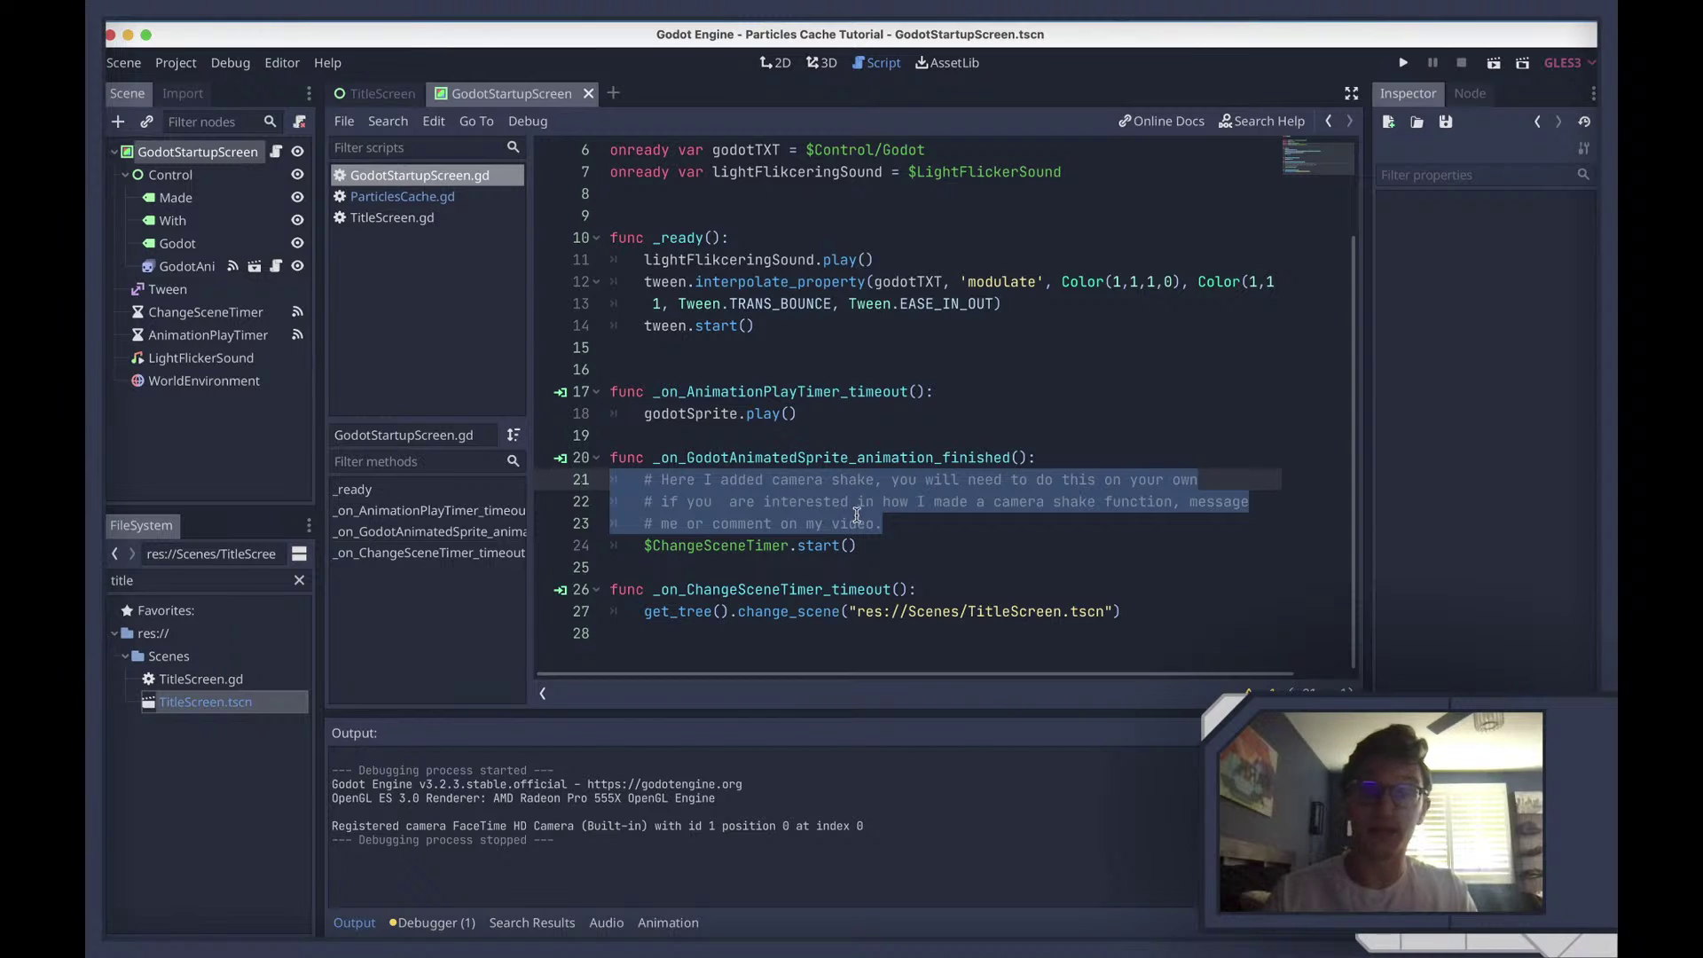
{"action": "left_click", "coordinate": [914, 537]}
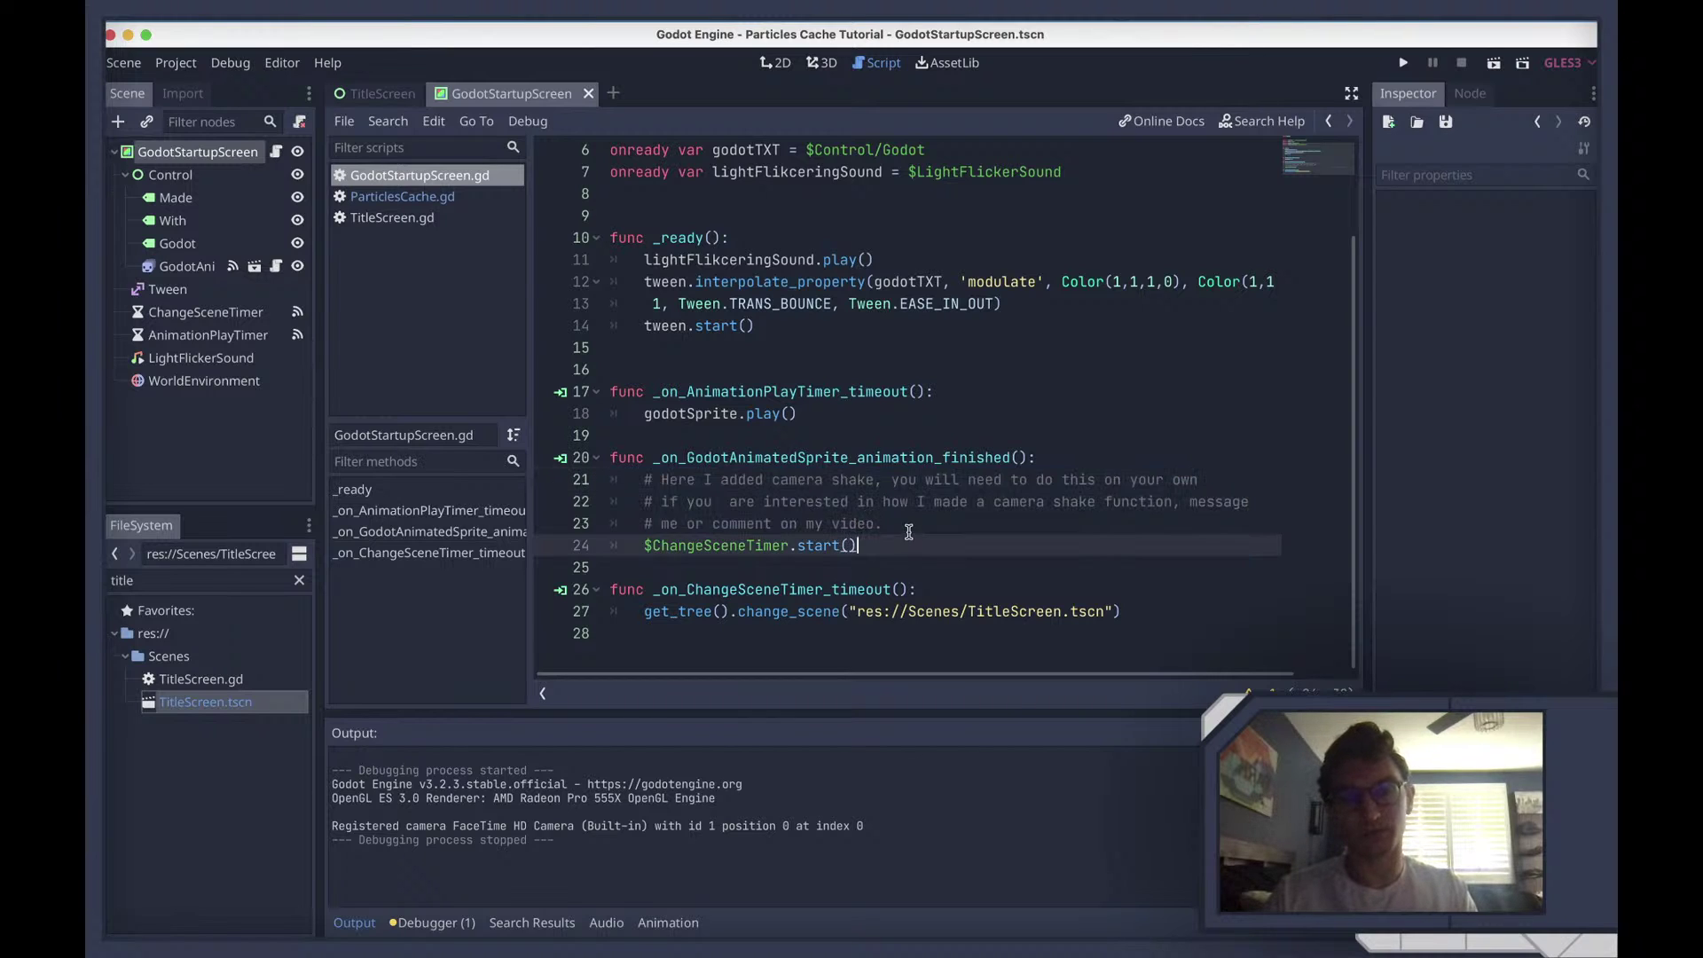
{"action": "left_click_drag", "start_coordinate": [908, 530], "coordinate": [618, 484]}
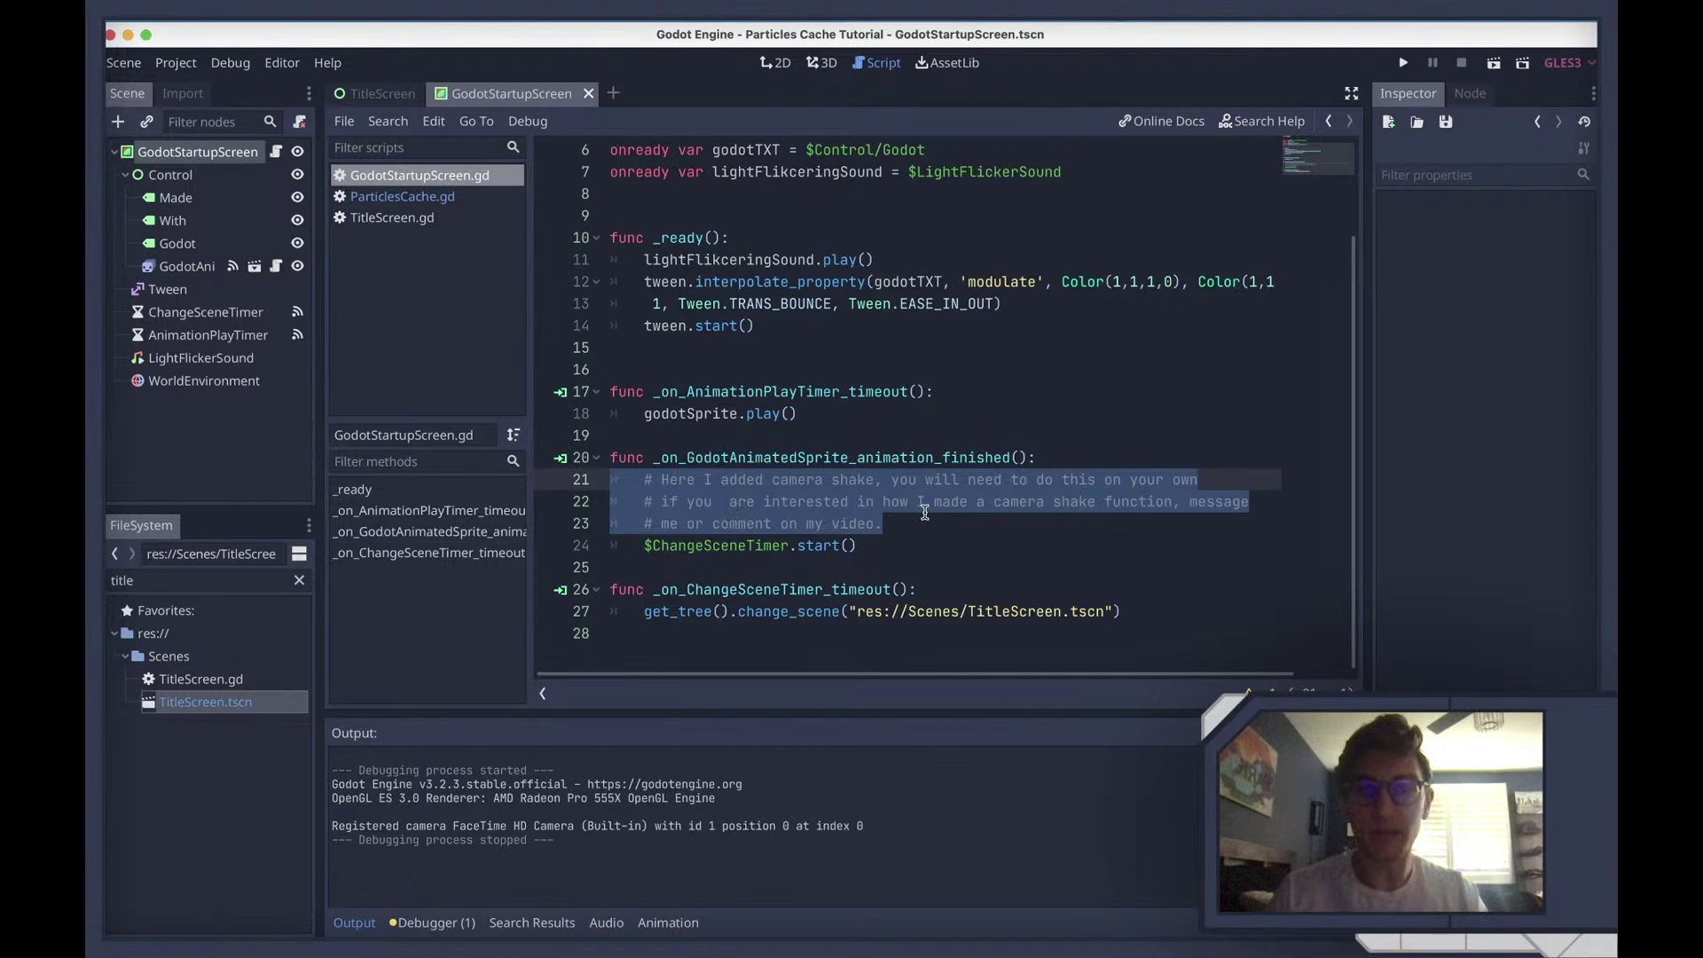
{"action": "key", "text": "super+r"}
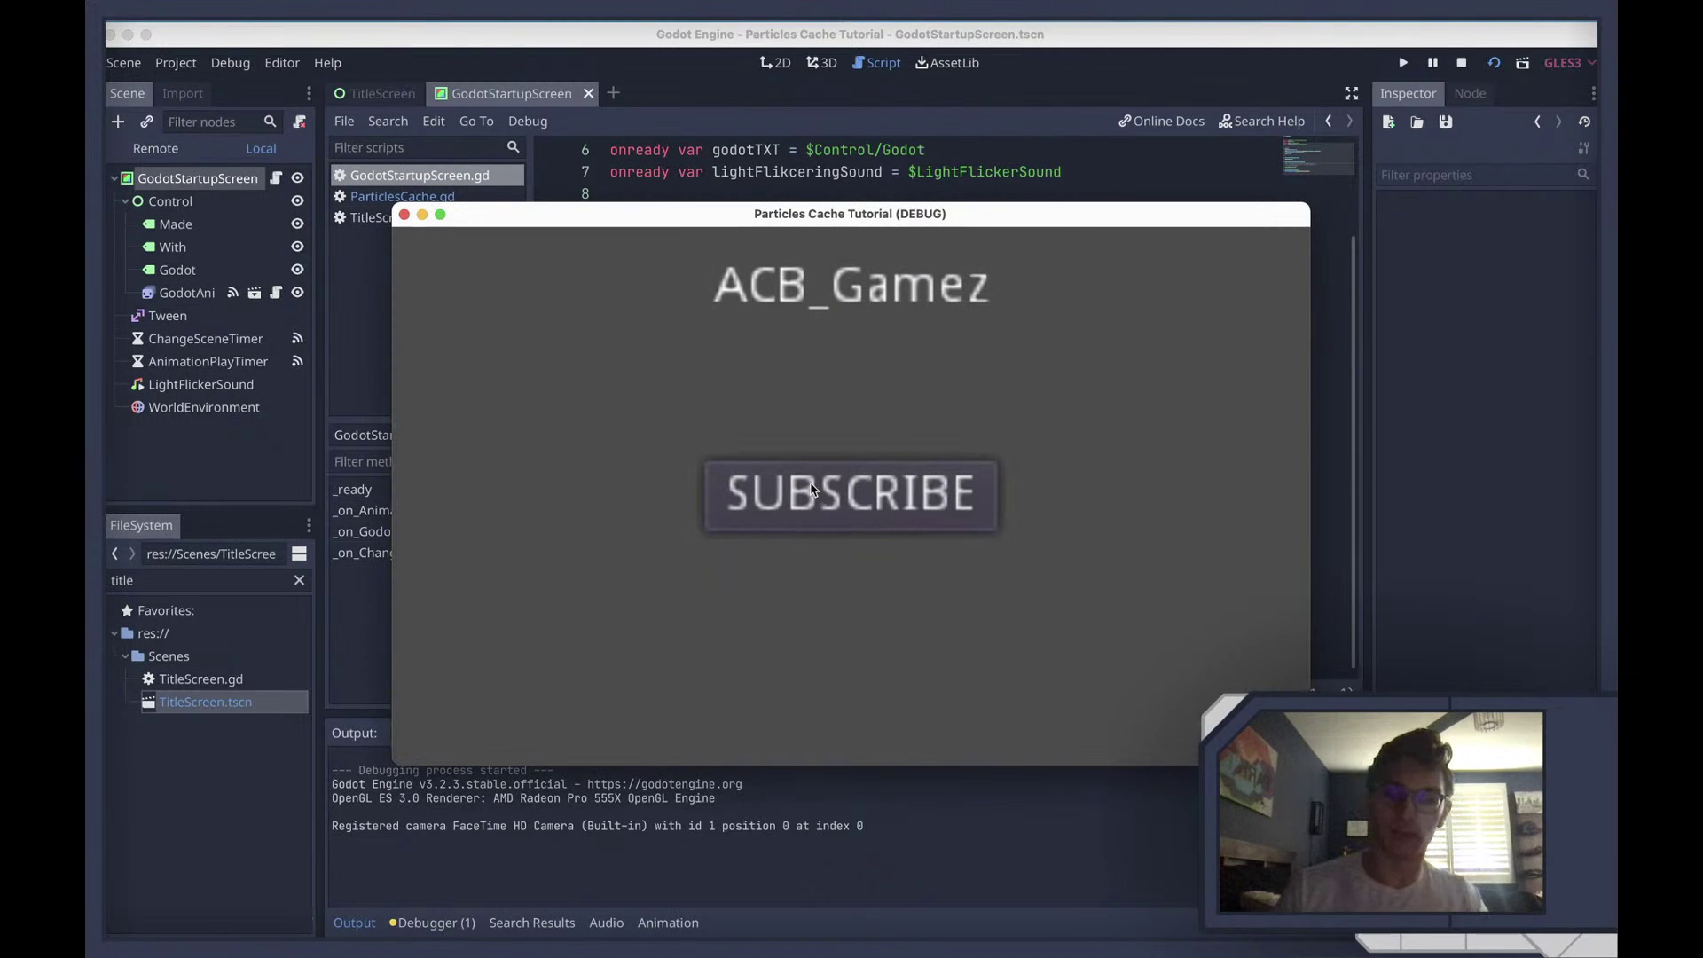
{"action": "key", "text": "super+r"}
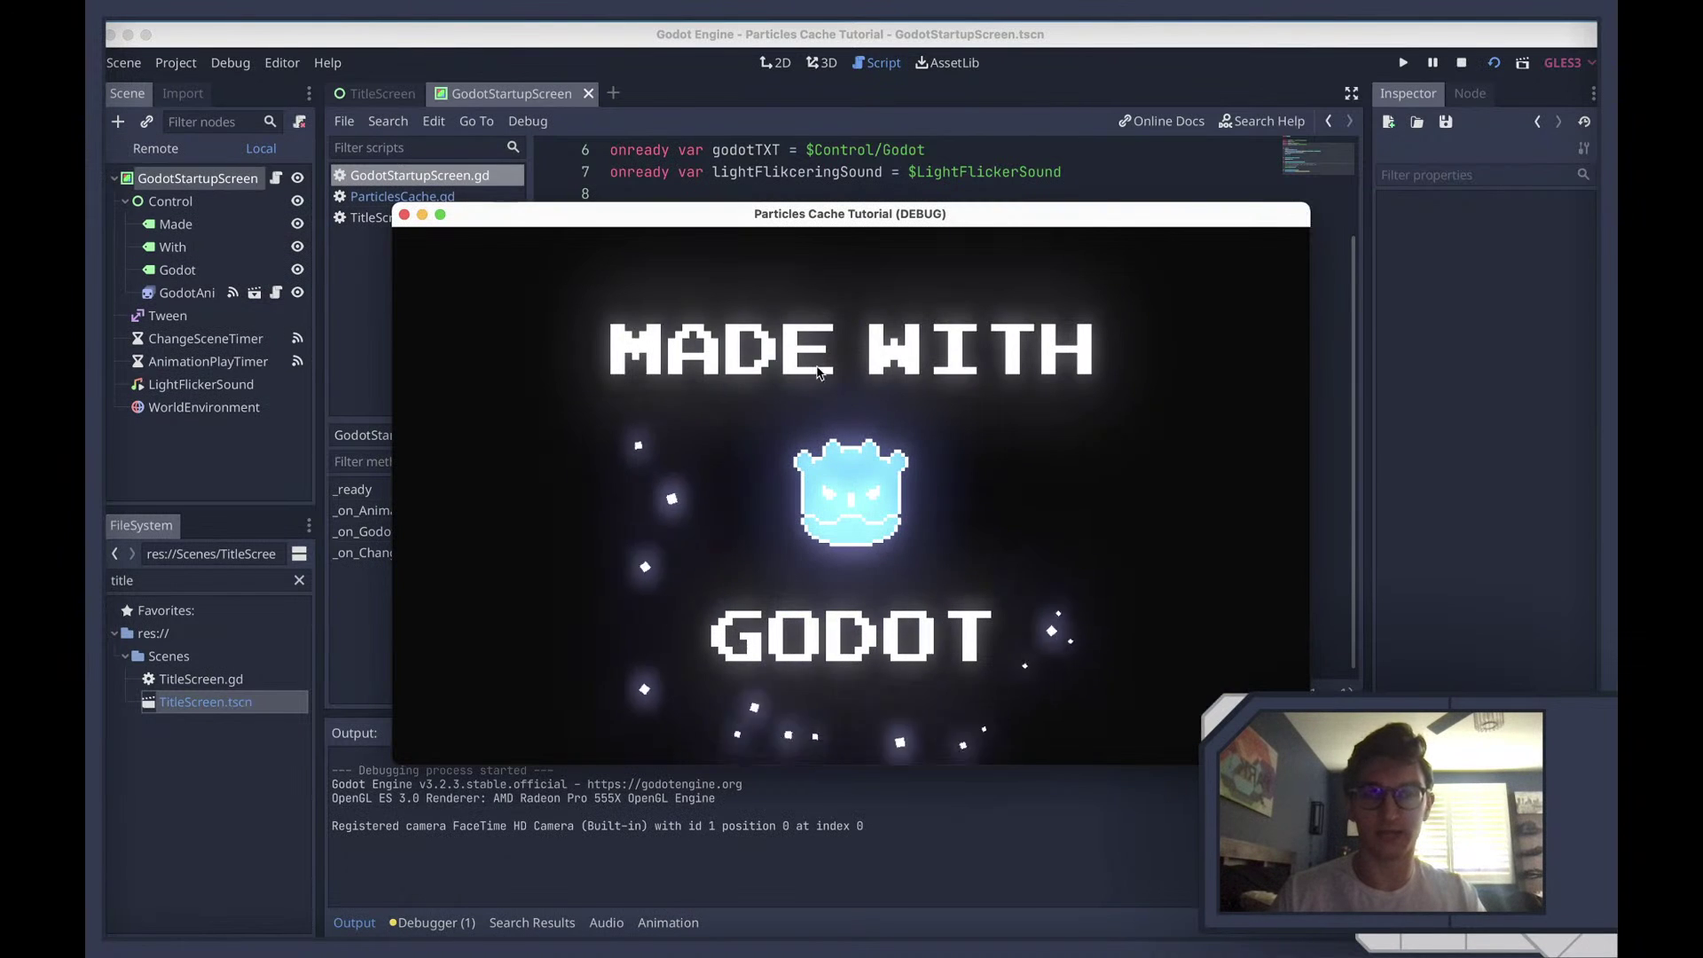
{"action": "key", "text": "super+q"}
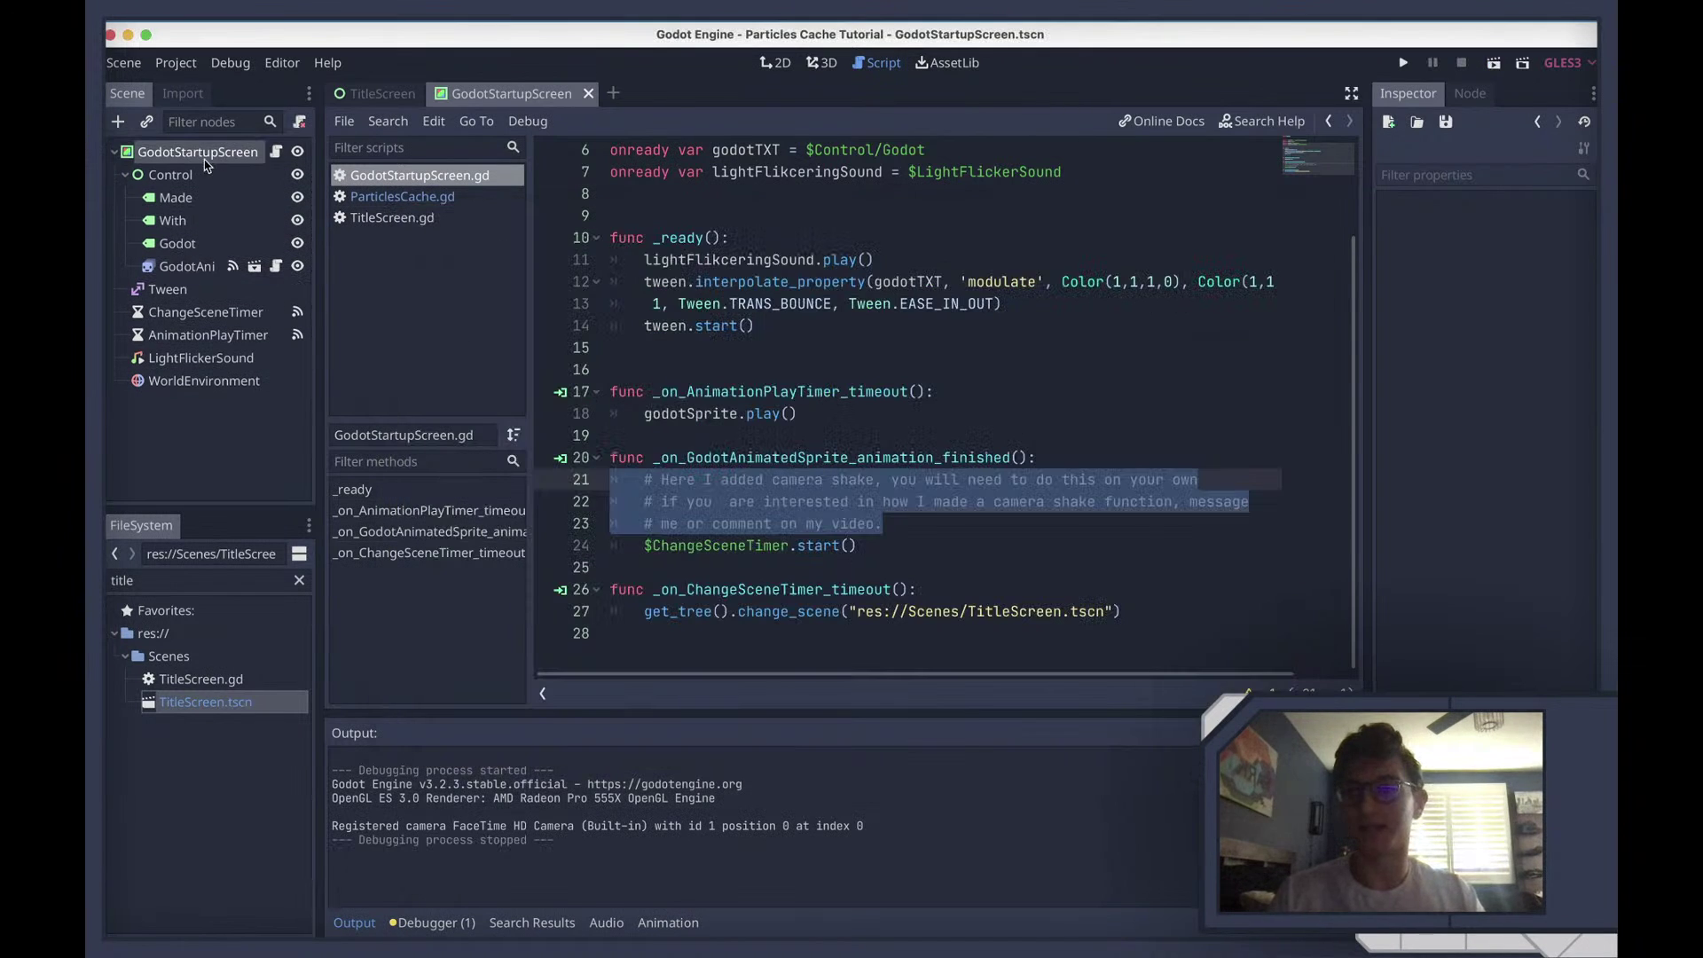
Center the Control node of GodotStartupScreen on the screen with the Center layout preset
{"action": "left_click", "coordinate": [200, 156]}
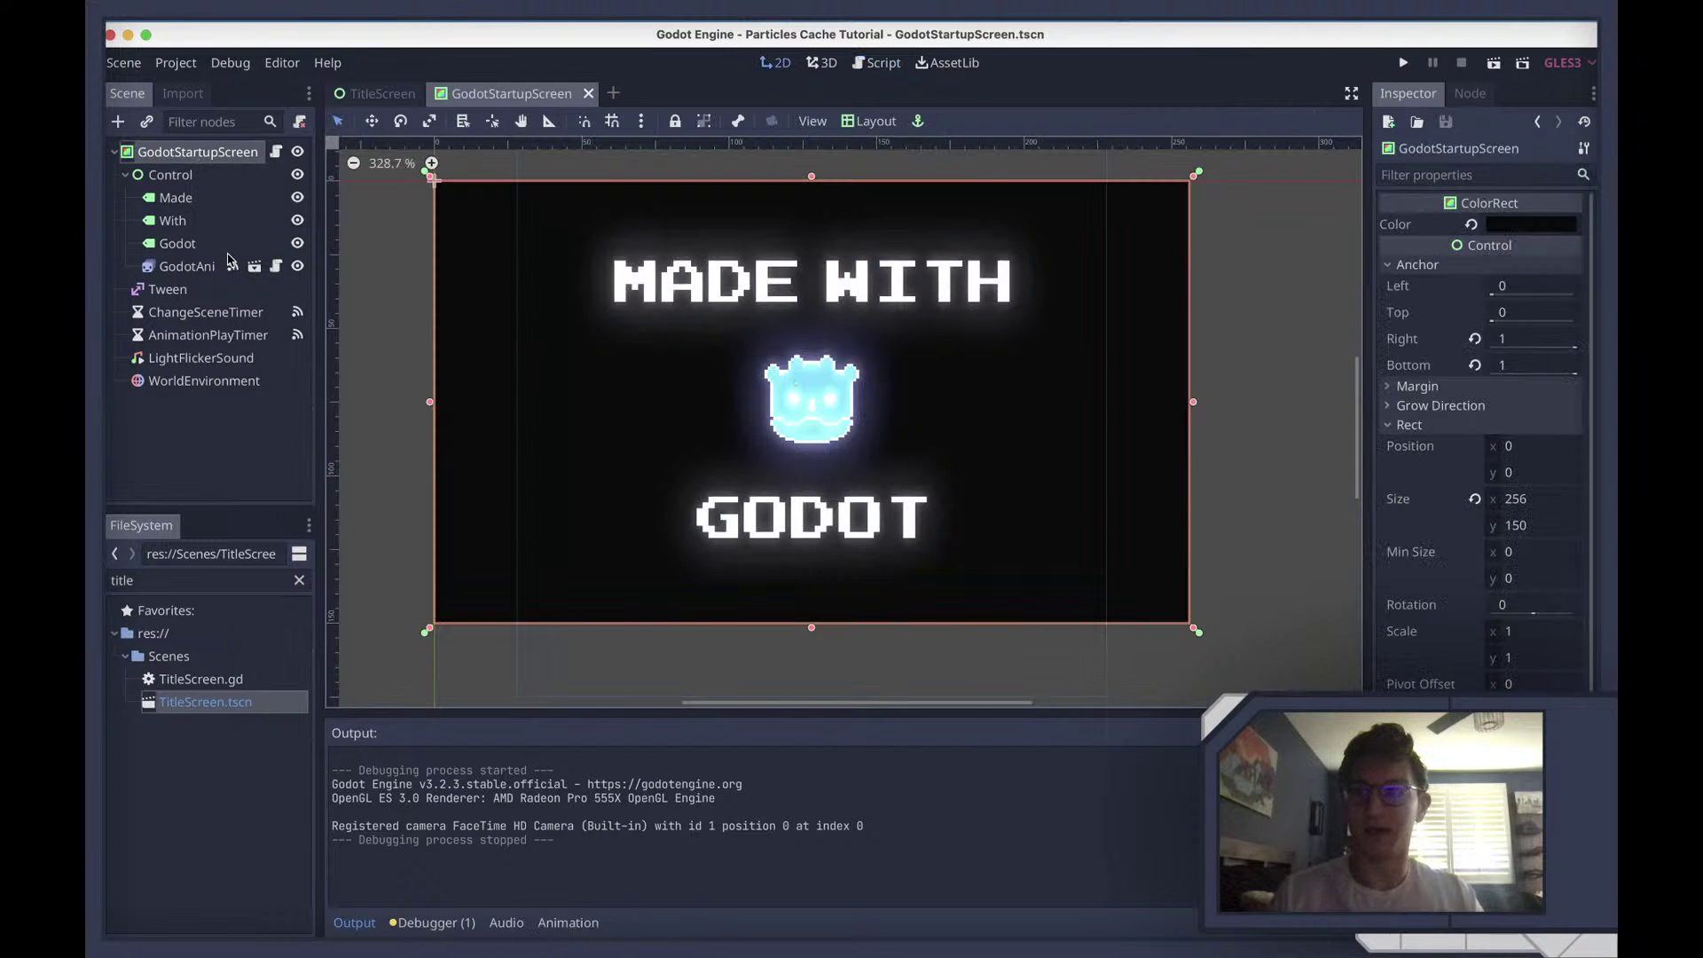
{"action": "left_click", "coordinate": [164, 175]}
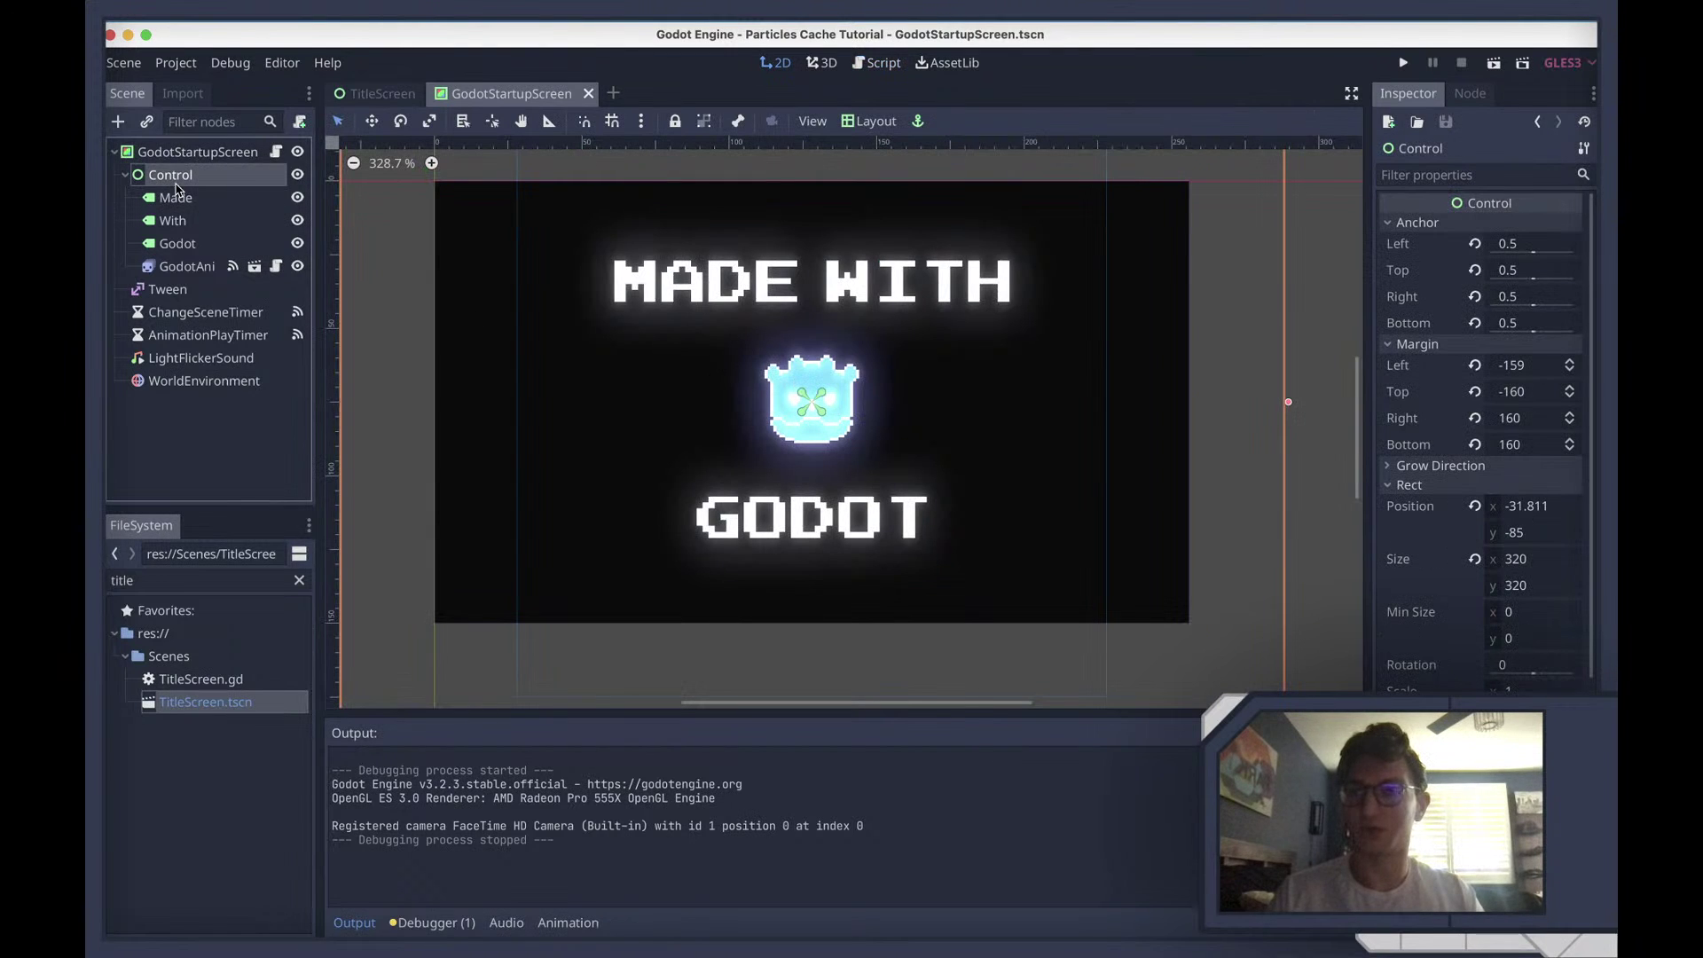
{"action": "scroll", "coordinate": [843, 395], "scroll_direction": "down", "scroll_amount": 5}
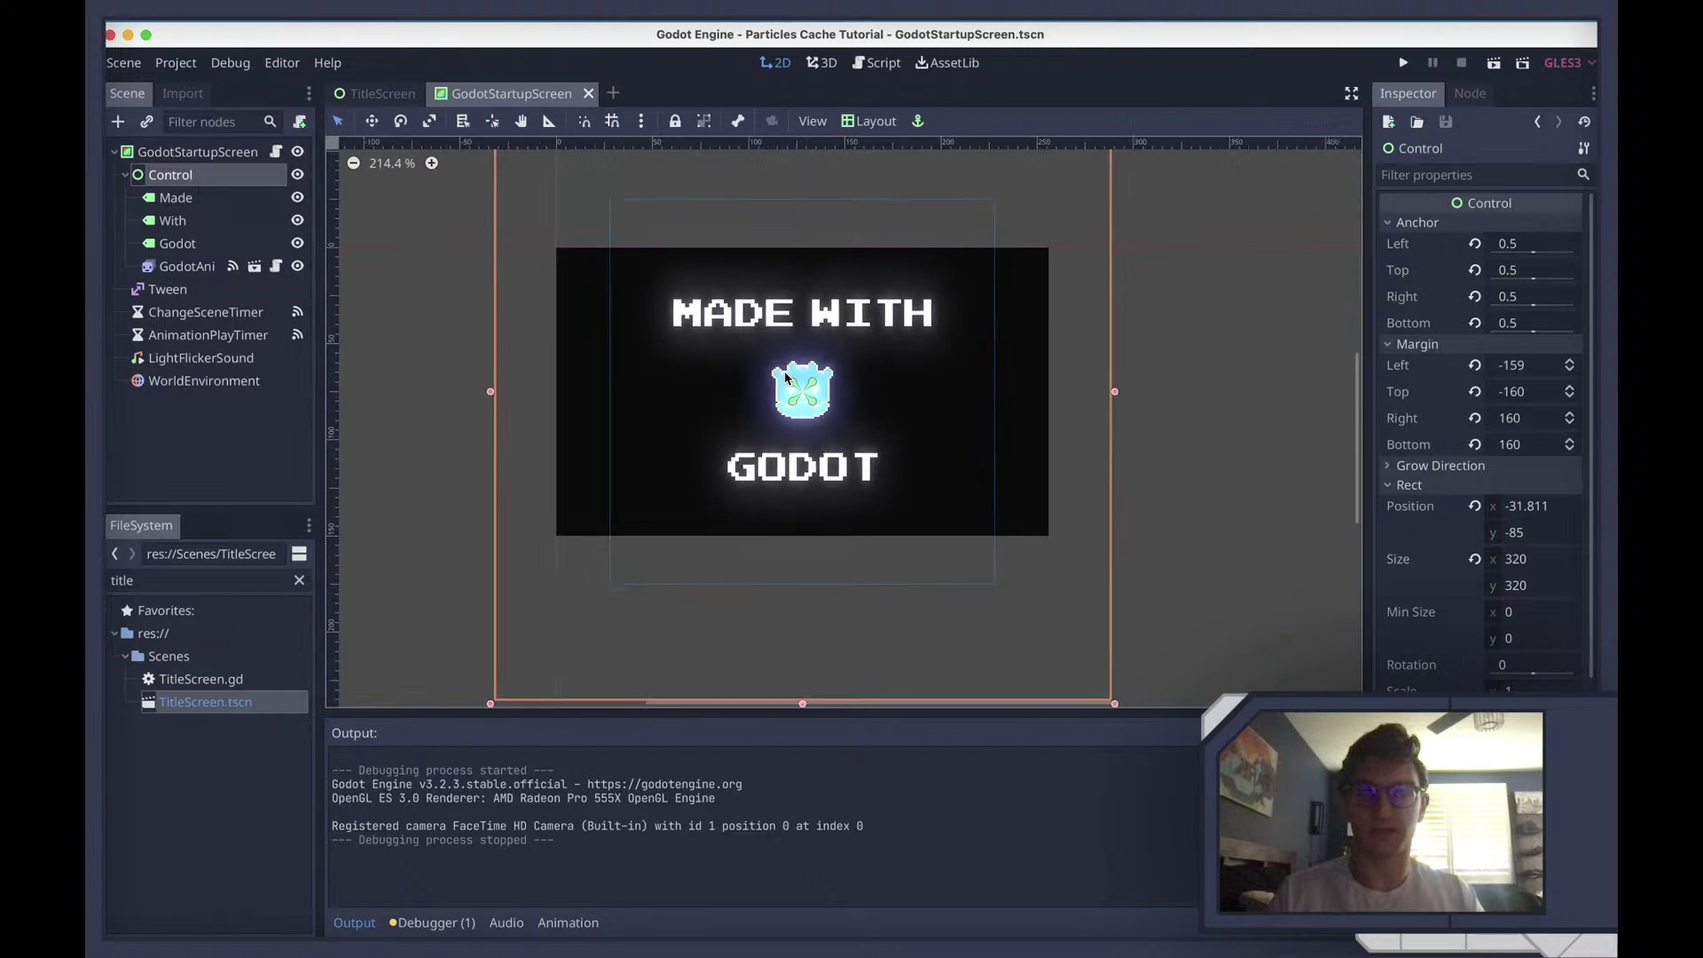
{"action": "scroll", "coordinate": [786, 373], "scroll_direction": "up", "scroll_amount": 6}
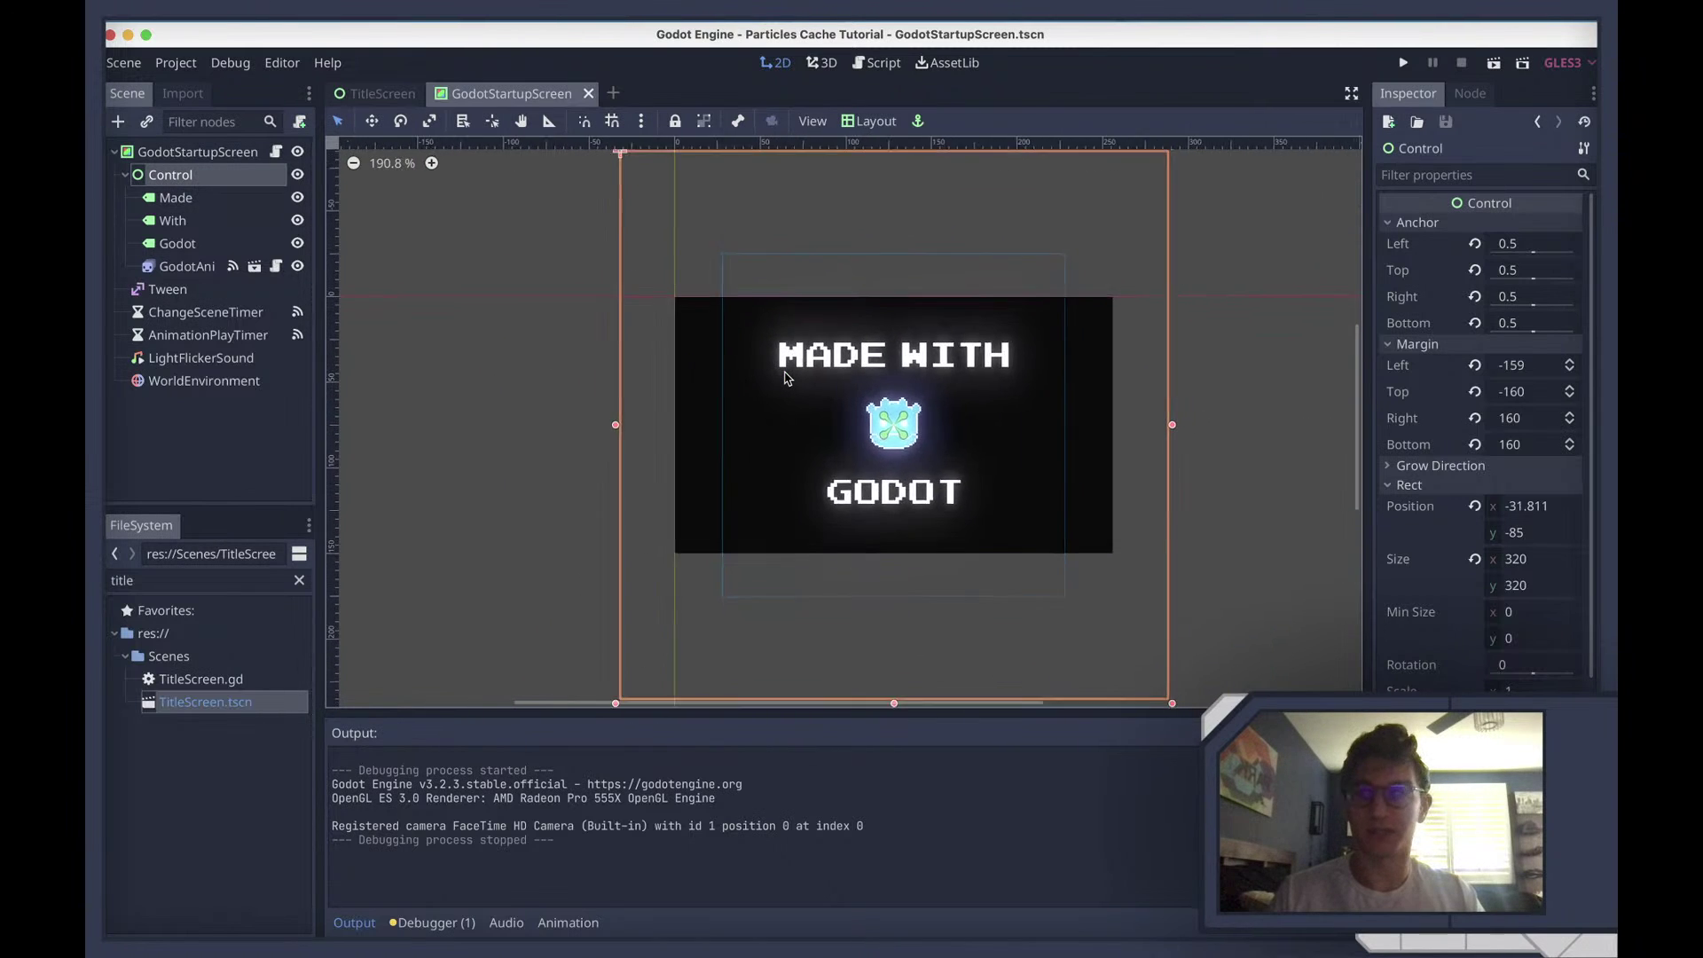
{"action": "scroll", "coordinate": [786, 373], "scroll_direction": "down", "scroll_amount": 5}
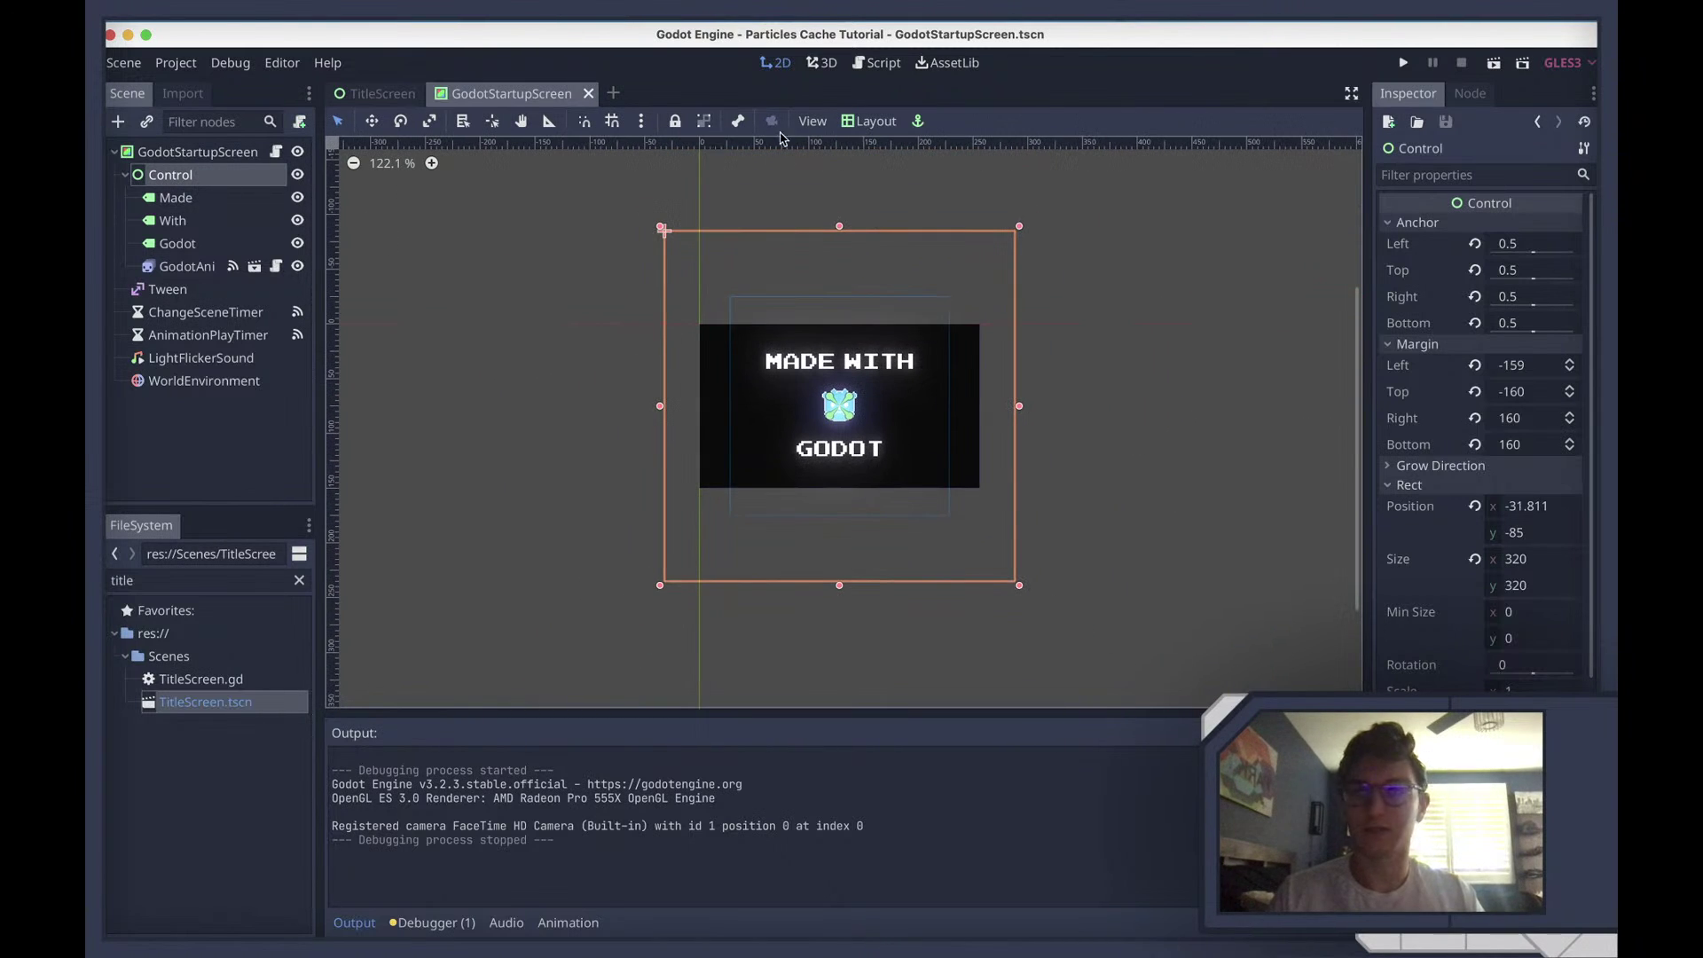
{"action": "left_click", "coordinate": [873, 121]}
{"action": "left_click", "coordinate": [881, 330]}
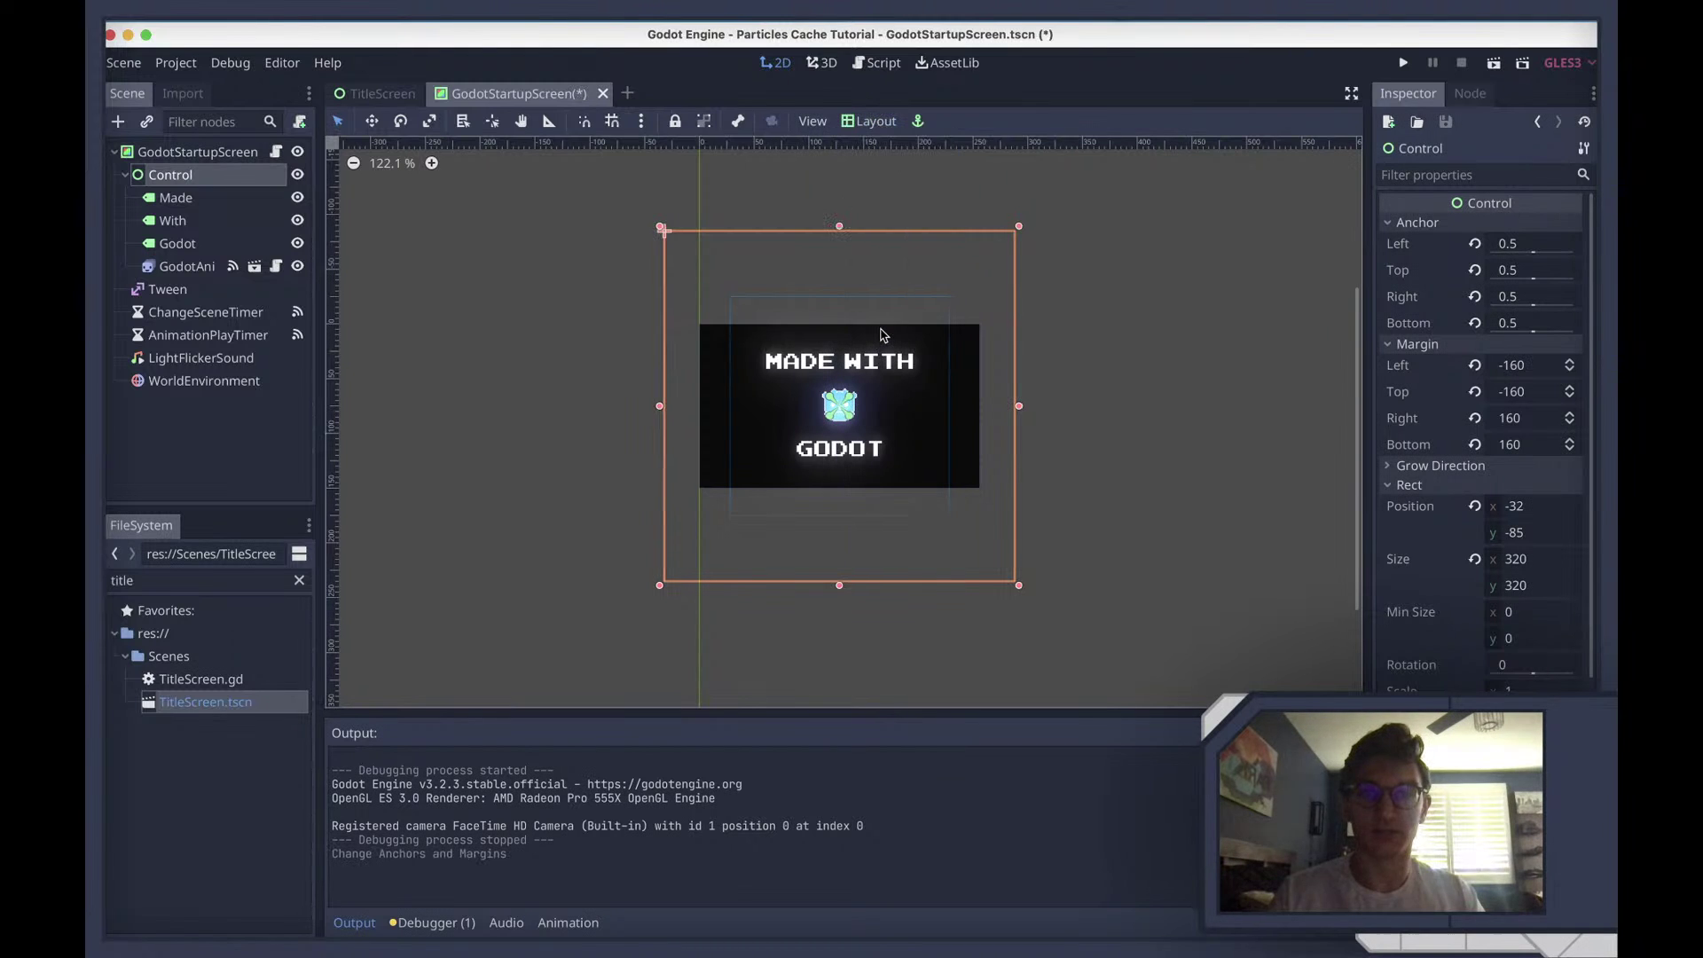
{"action": "scroll", "coordinate": [797, 433], "scroll_direction": "up", "scroll_amount": 3}
{"action": "scroll", "coordinate": [856, 406], "scroll_direction": "down", "scroll_amount": 2}
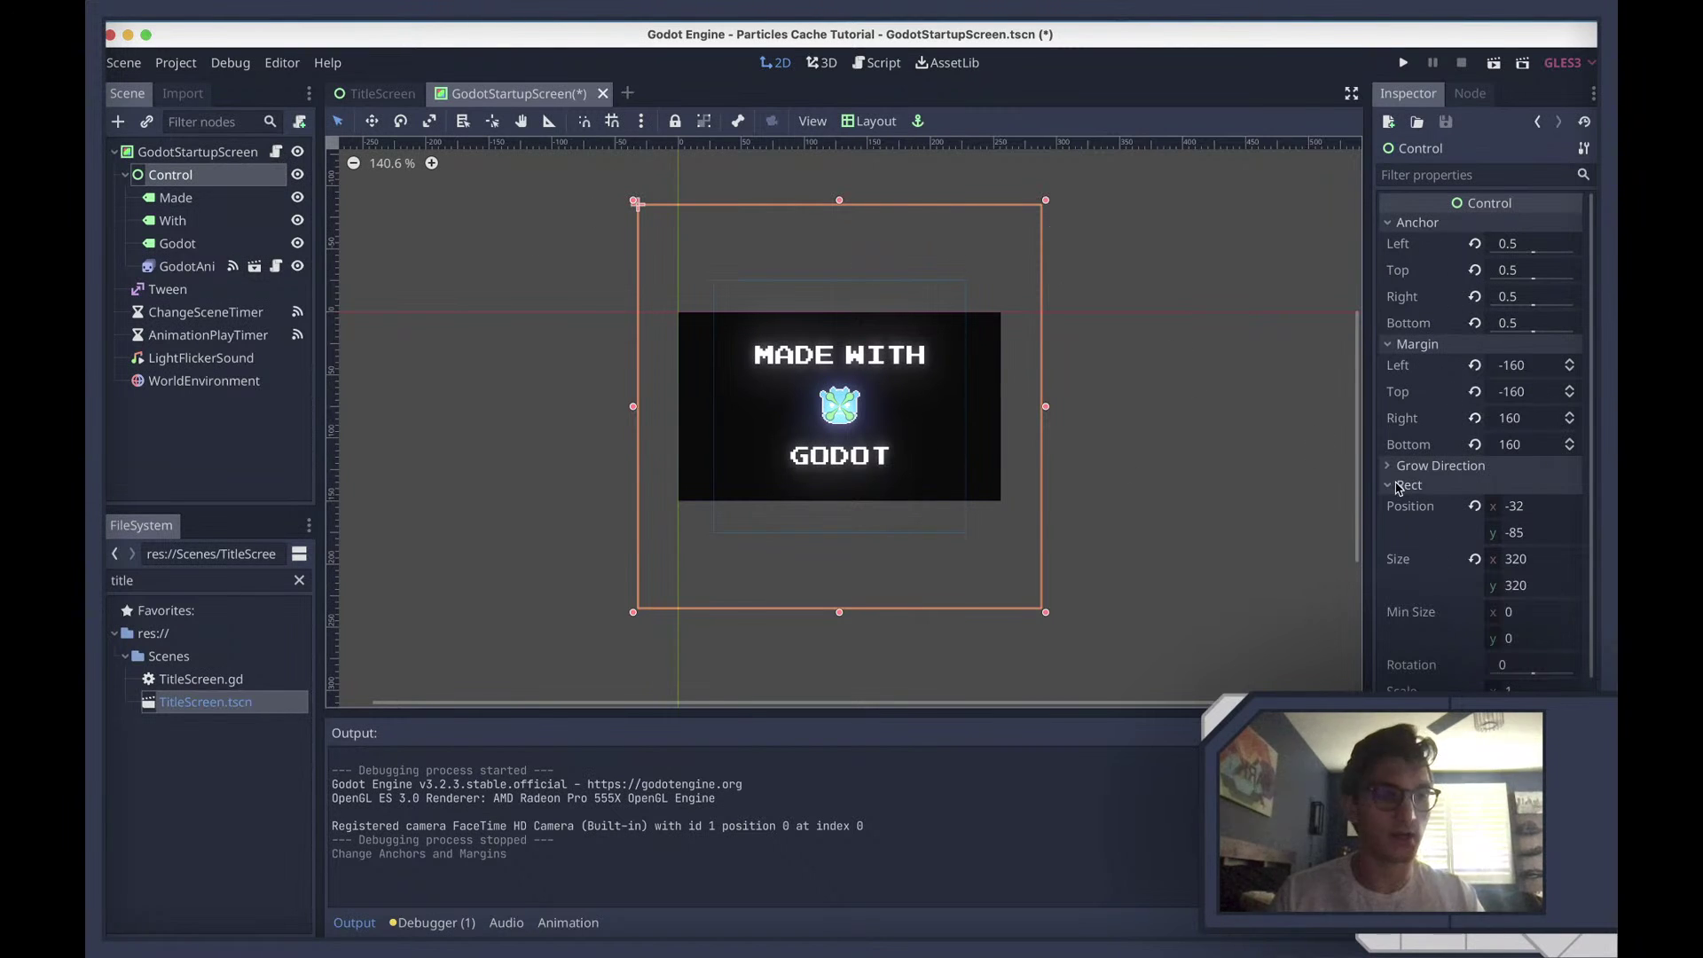
Try to scale down the Control node from its corner and recenter it with the Center layout preset
{"action": "scroll", "coordinate": [1399, 487], "scroll_direction": "down", "scroll_amount": 5}
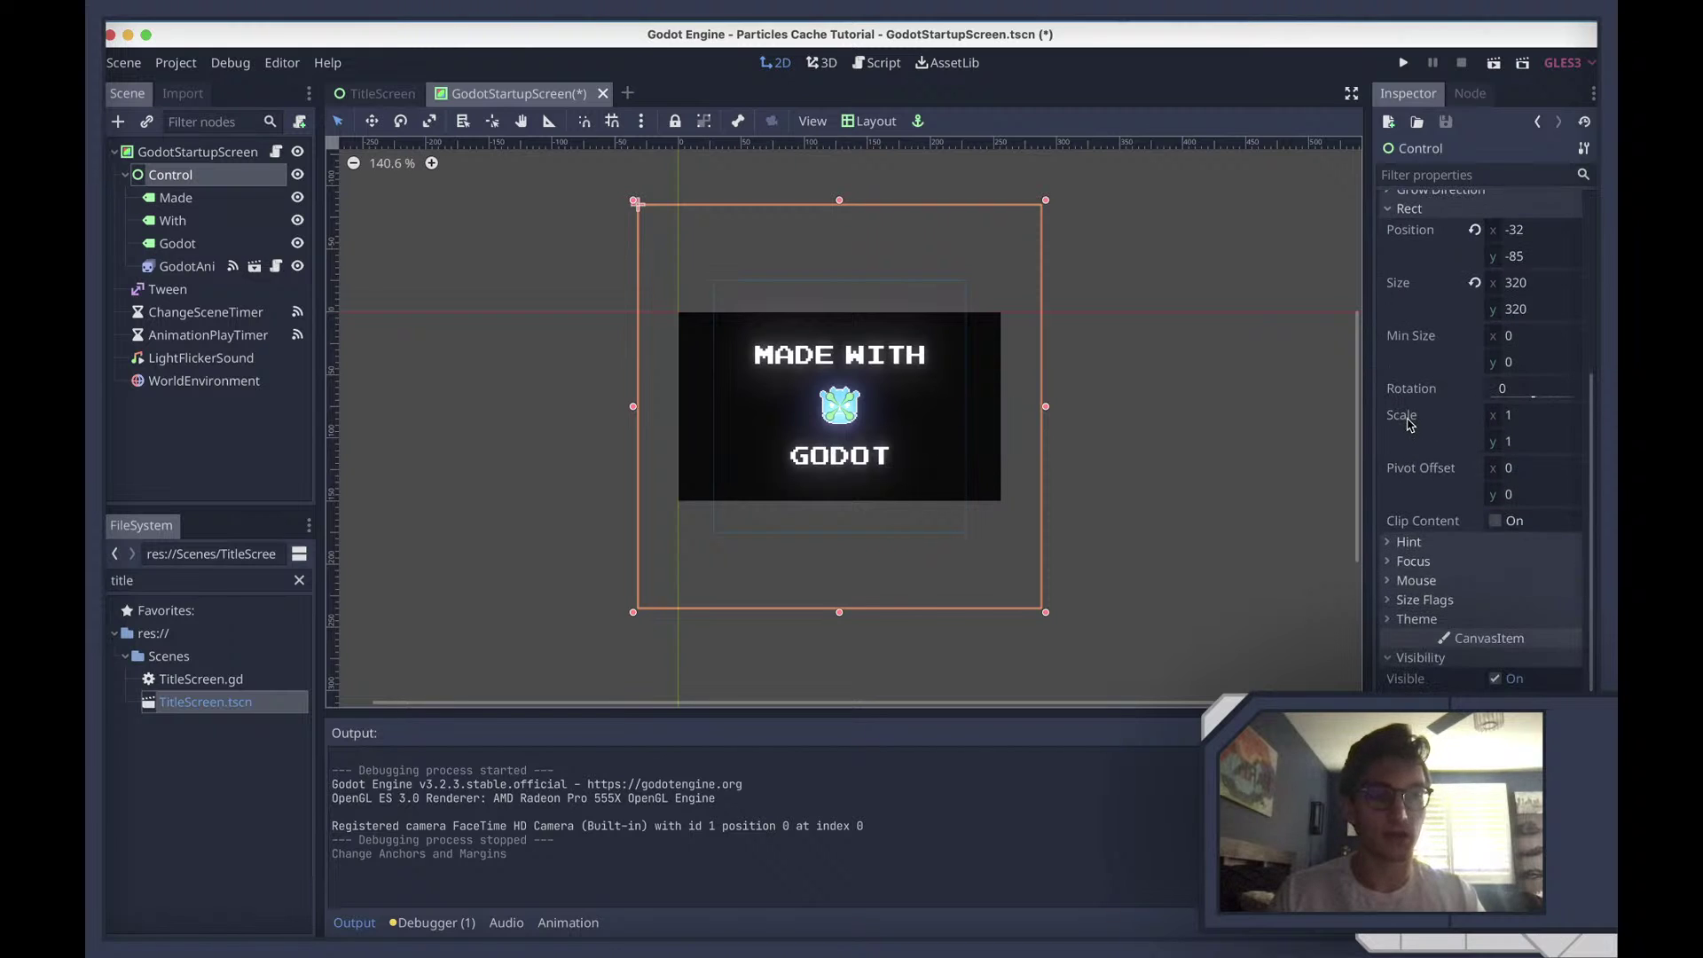
{"action": "left_click", "coordinate": [430, 124]}
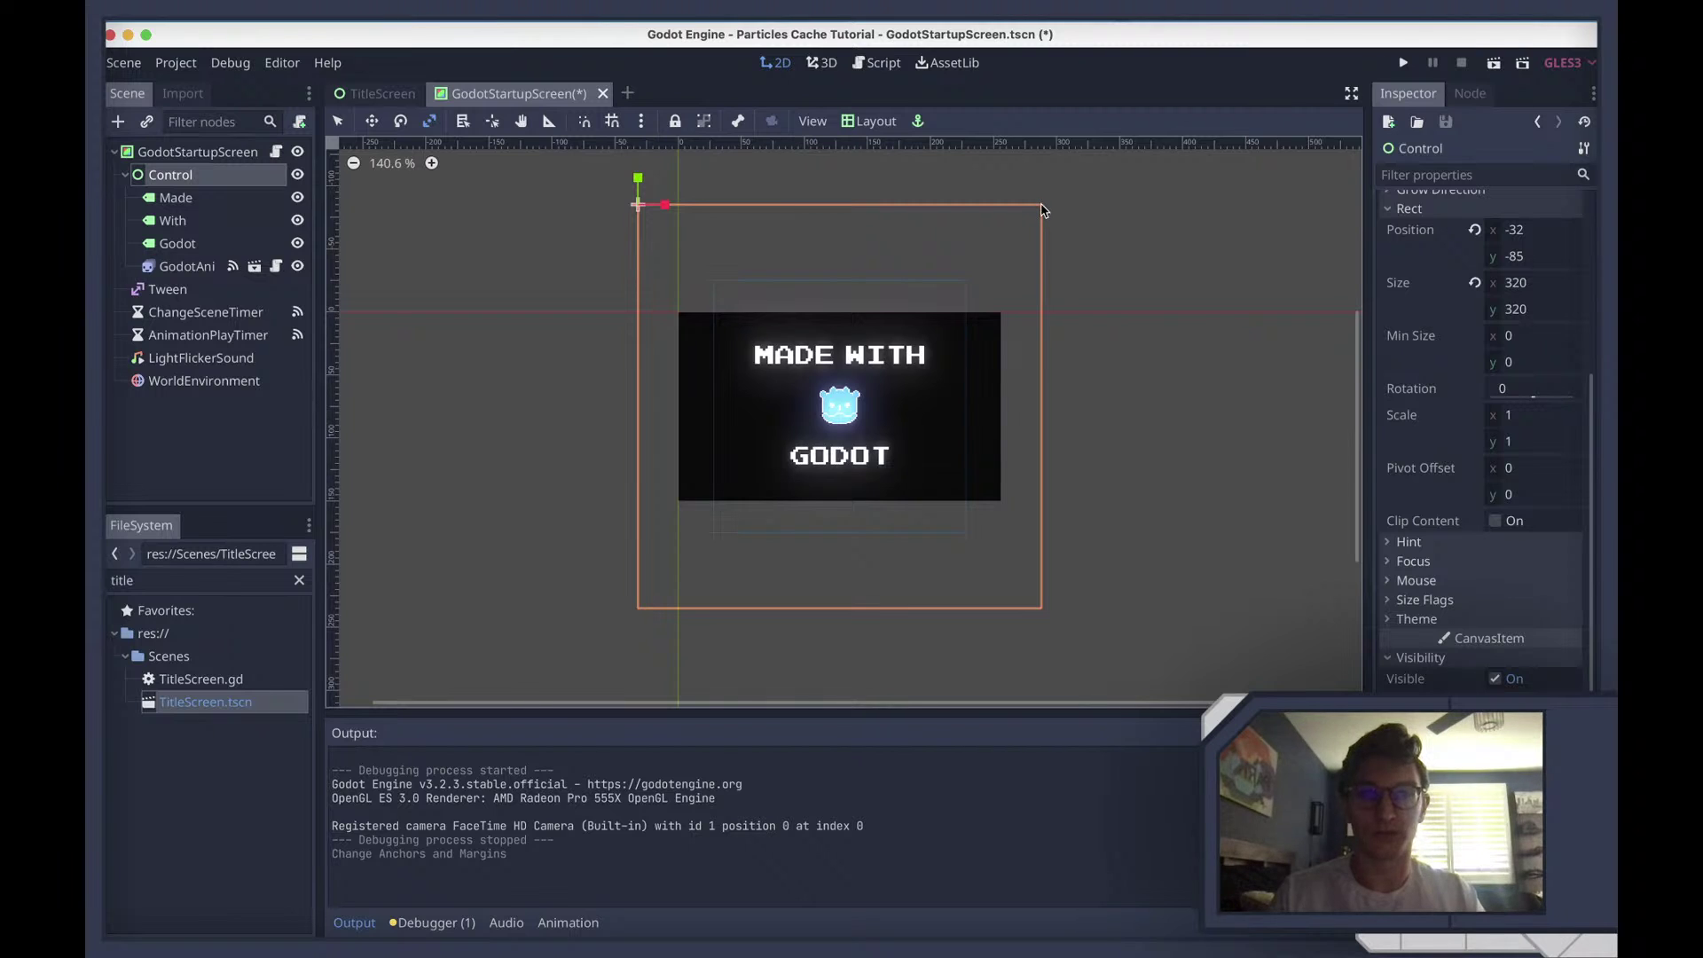
{"action": "mouse_move", "coordinate": [1042, 210]}
{"action": "left_mouse_down"}
{"action": "mouse_move", "coordinate": [1027, 228]}
{"action": "mouse_move", "coordinate": [1049, 207]}
{"action": "left_mouse_up"}
{"action": "key", "text": "super+z"}
{"action": "left_click", "coordinate": [865, 124]}
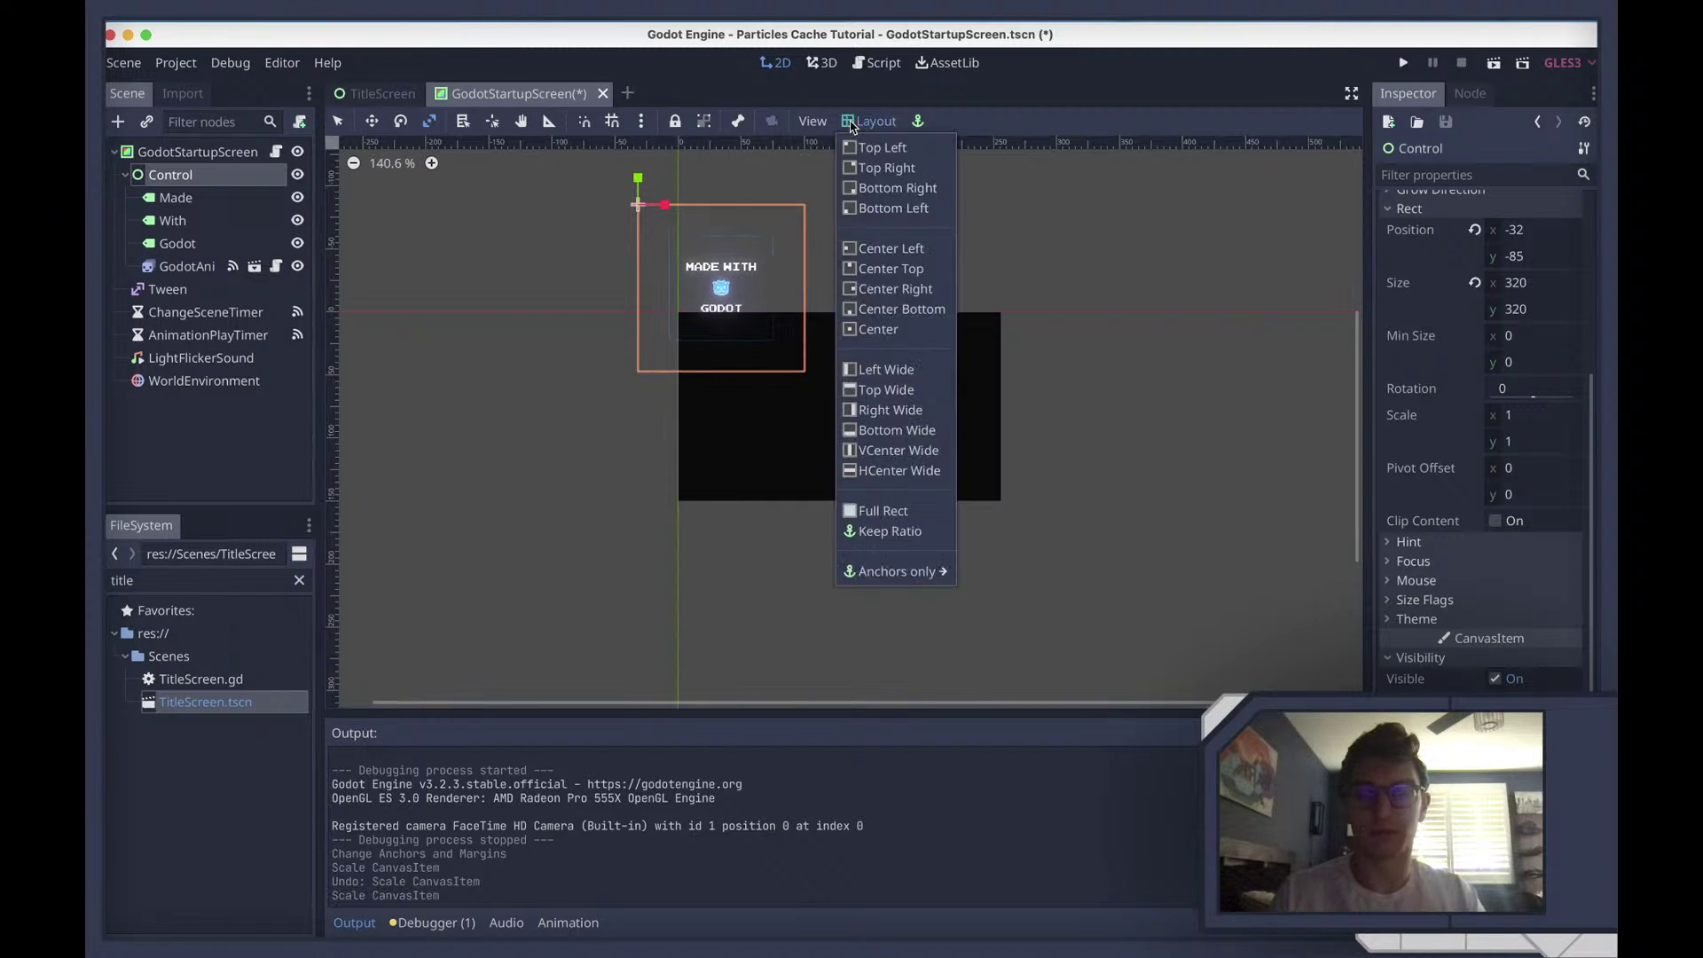
{"action": "left_click", "coordinate": [876, 337]}
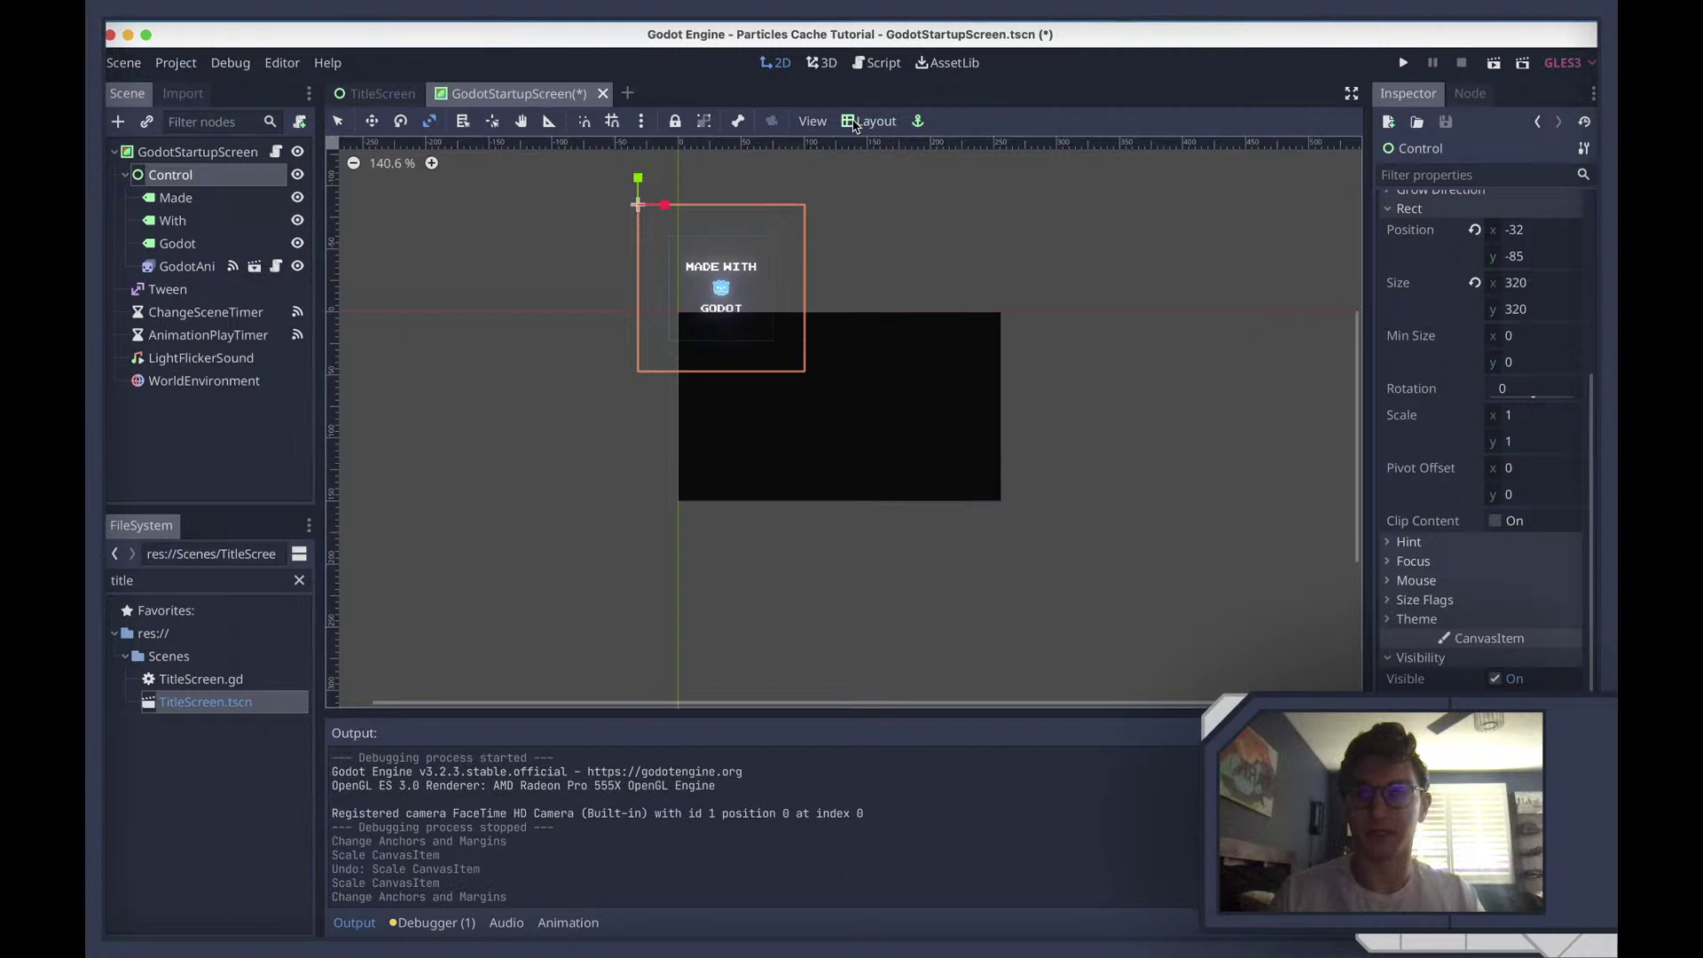
{"action": "left_click", "coordinate": [337, 124]}
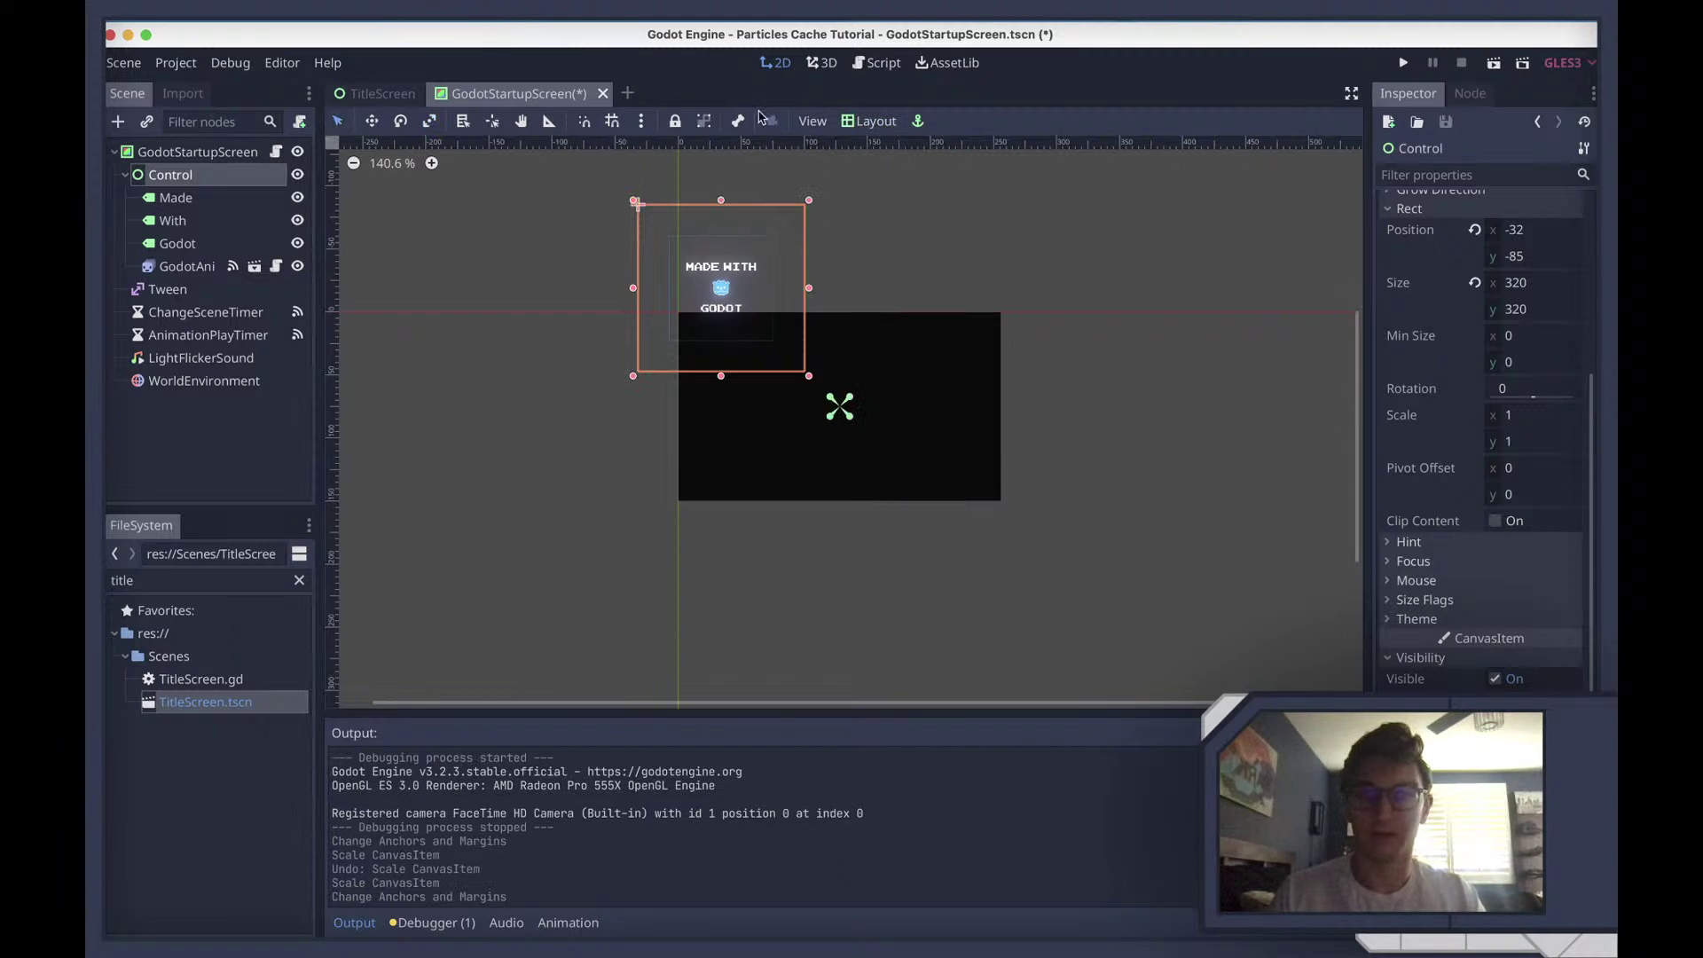
{"action": "left_click", "coordinate": [846, 123]}
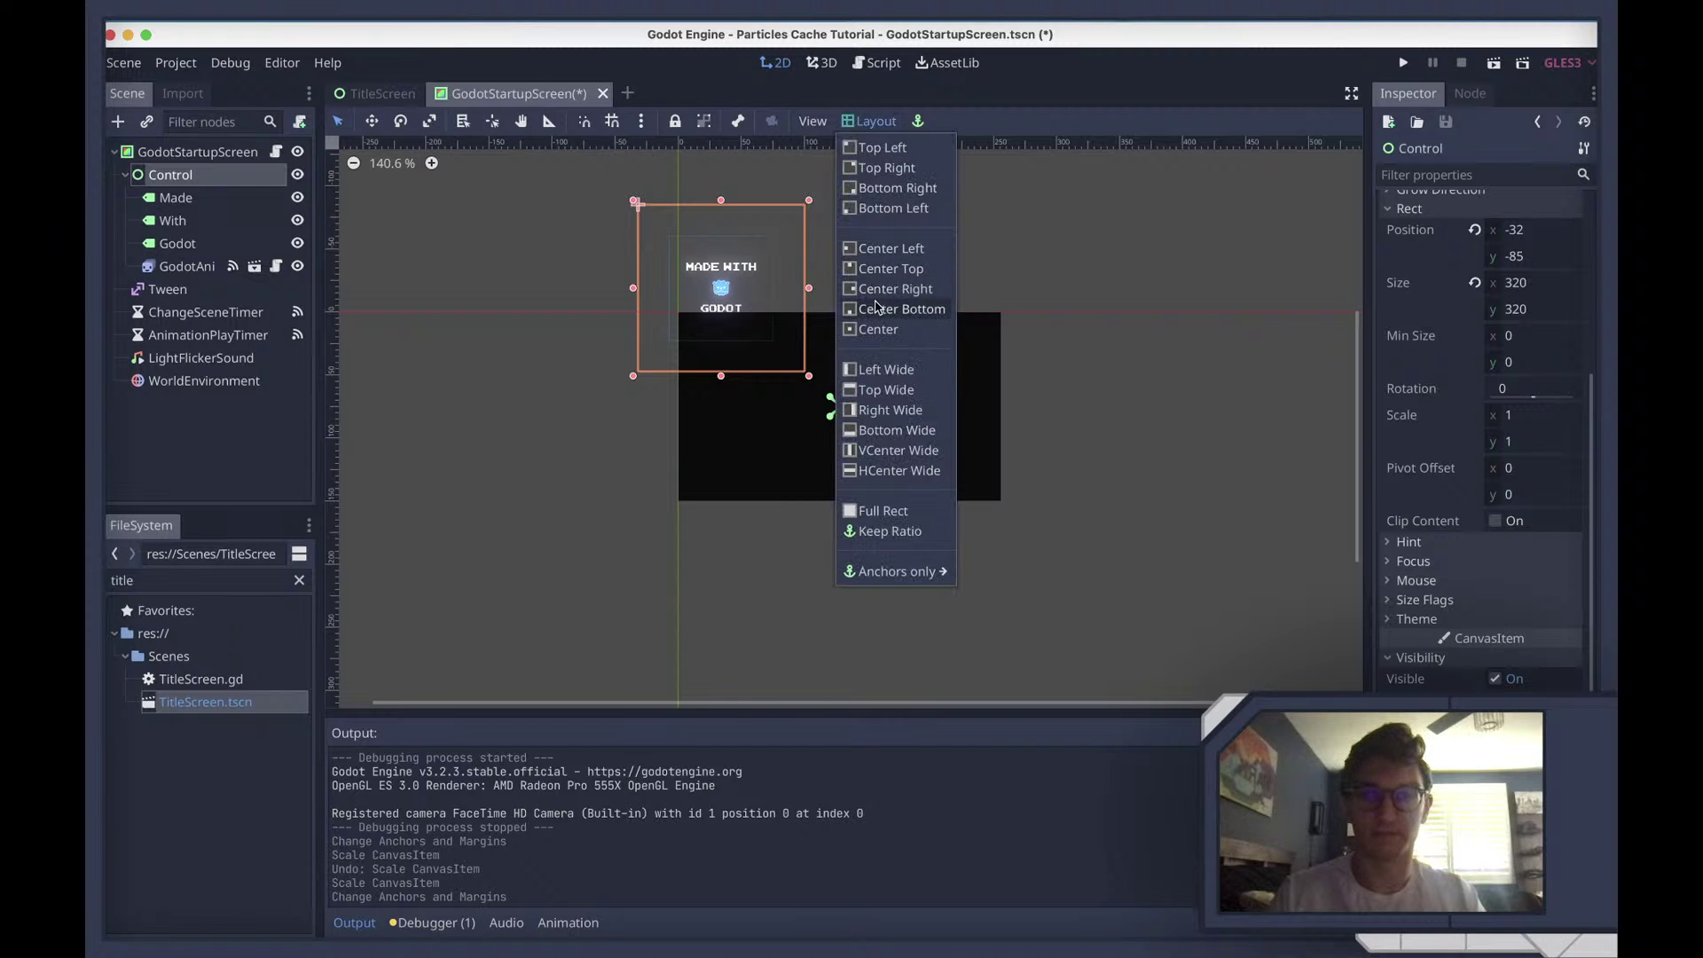
{"action": "left_click", "coordinate": [881, 330]}
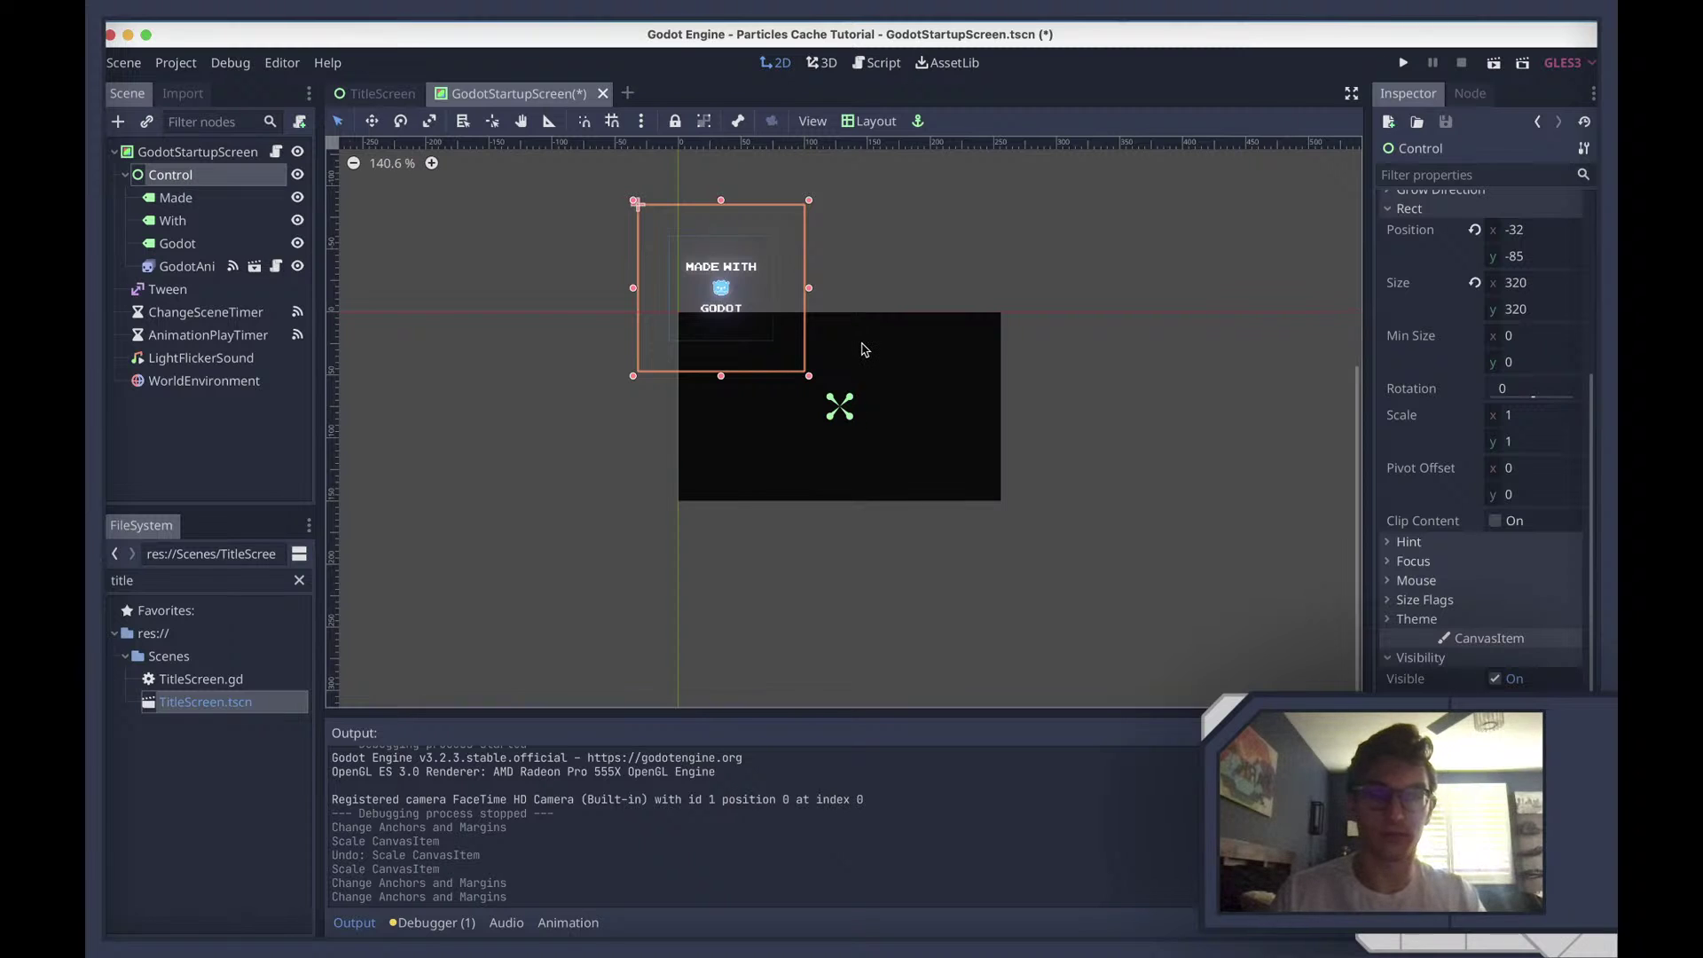
Undo the Center layout changes and the scaling of the Control node
{"action": "scroll", "coordinate": [859, 350], "scroll_direction": "up", "scroll_amount": 3}
{"action": "key", "text": "super+z"}
{"action": "scroll", "coordinate": [862, 349], "scroll_direction": "down", "scroll_amount": 1}
{"action": "key", "text": "super+z"}
{"action": "key", "text": "super+z"}
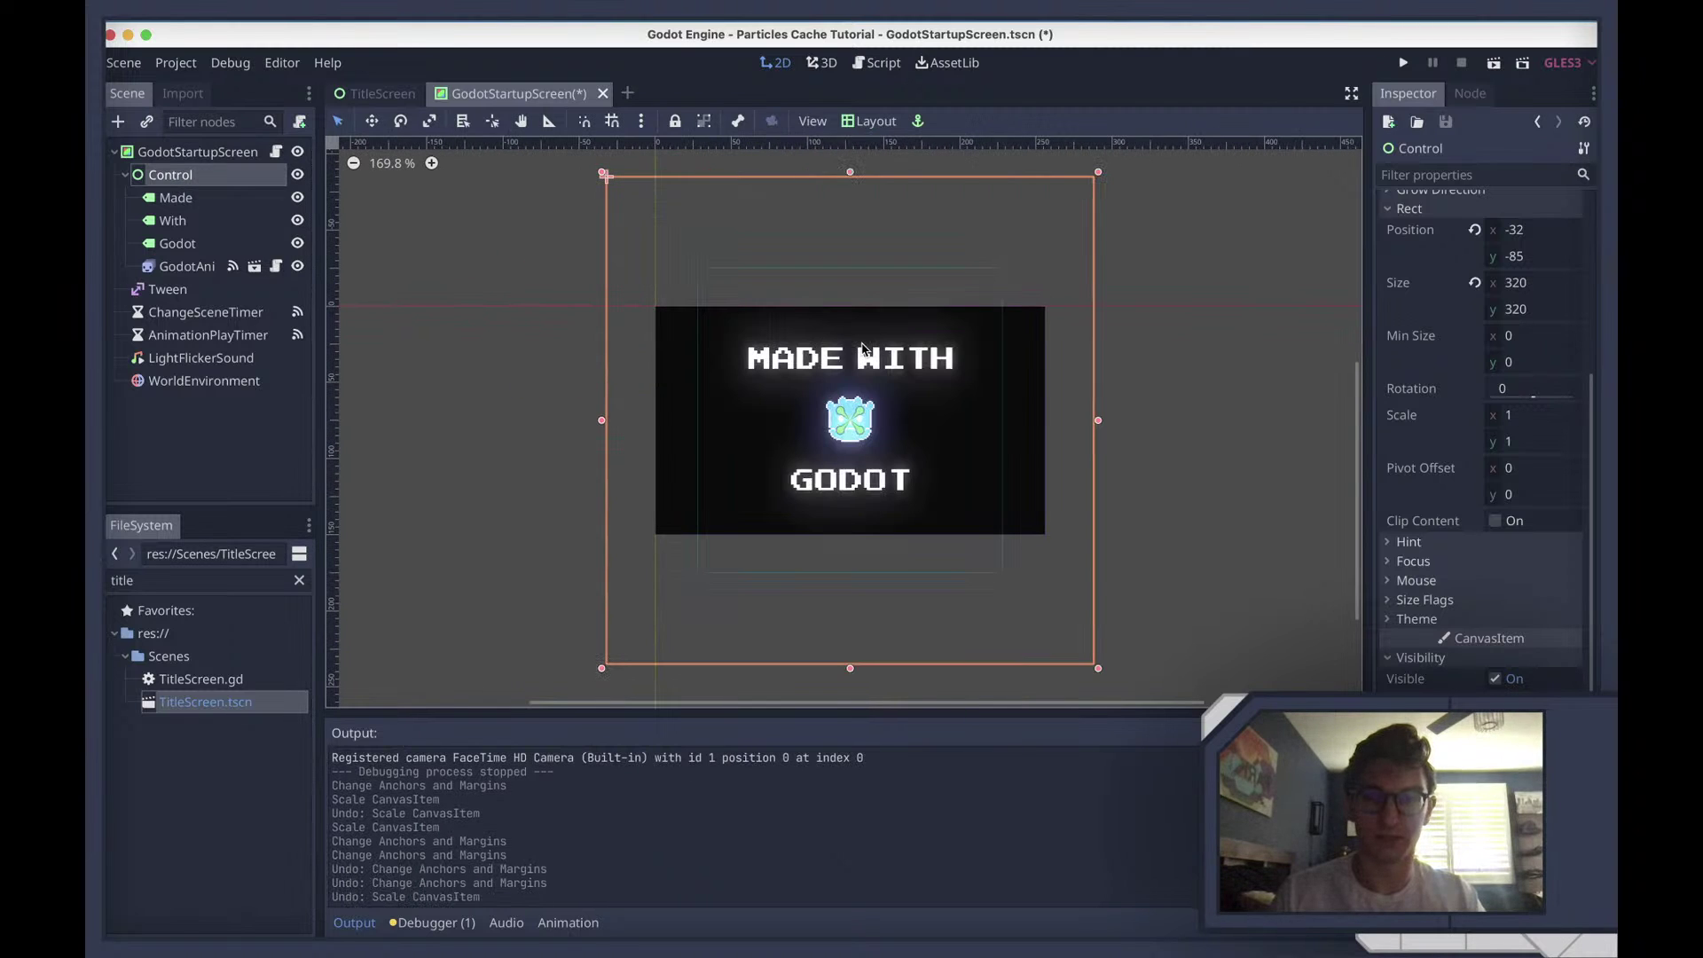
Set the Control node's pivot offset to x 160 and y 160
{"action": "scroll", "coordinate": [1498, 618], "scroll_direction": "down", "scroll_amount": 2}
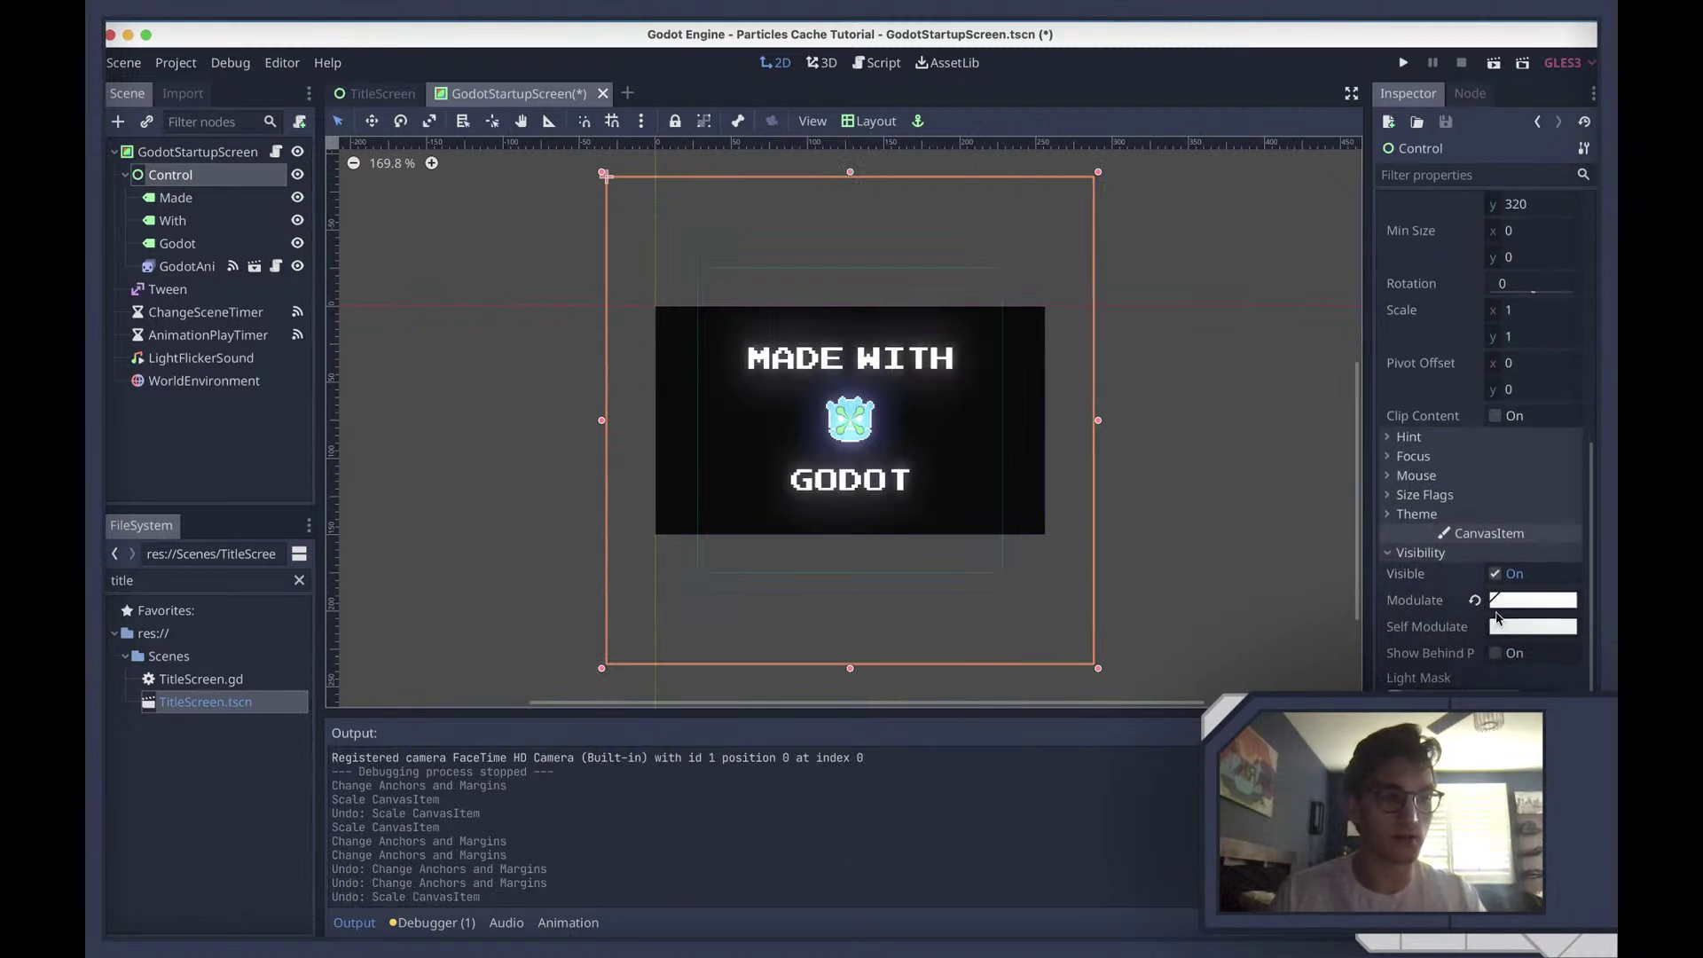
{"action": "scroll", "coordinate": [1487, 443], "scroll_direction": "up", "scroll_amount": 5}
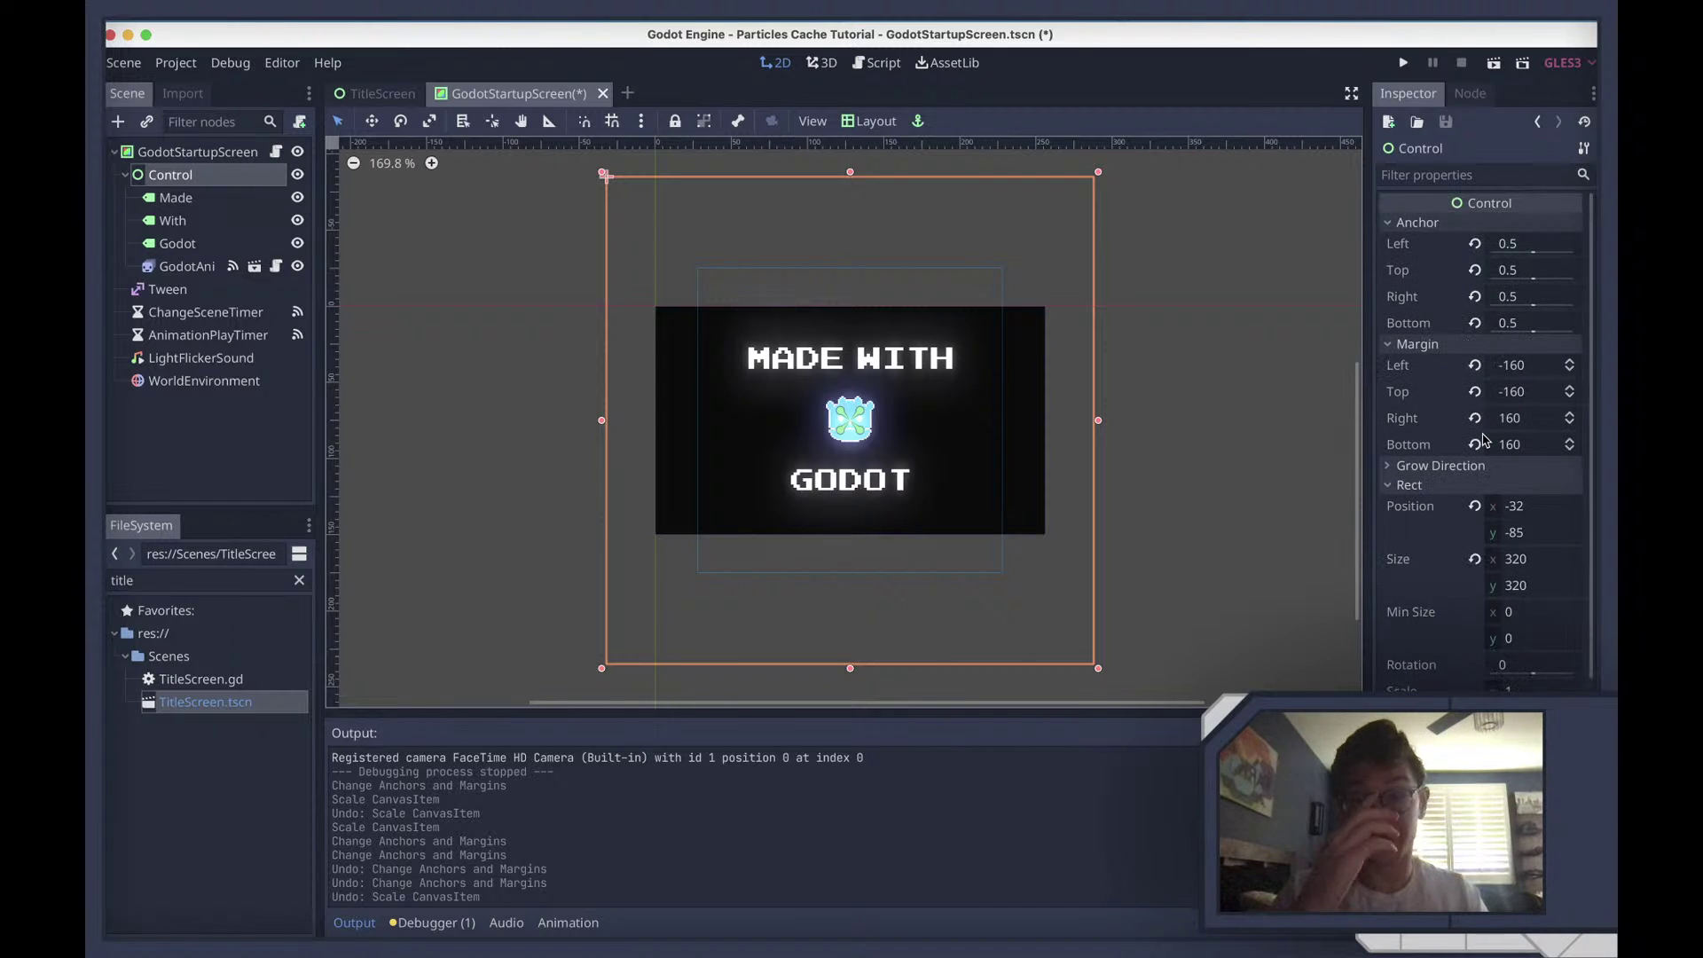
{"action": "scroll", "coordinate": [1469, 510], "scroll_direction": "down", "scroll_amount": 4}
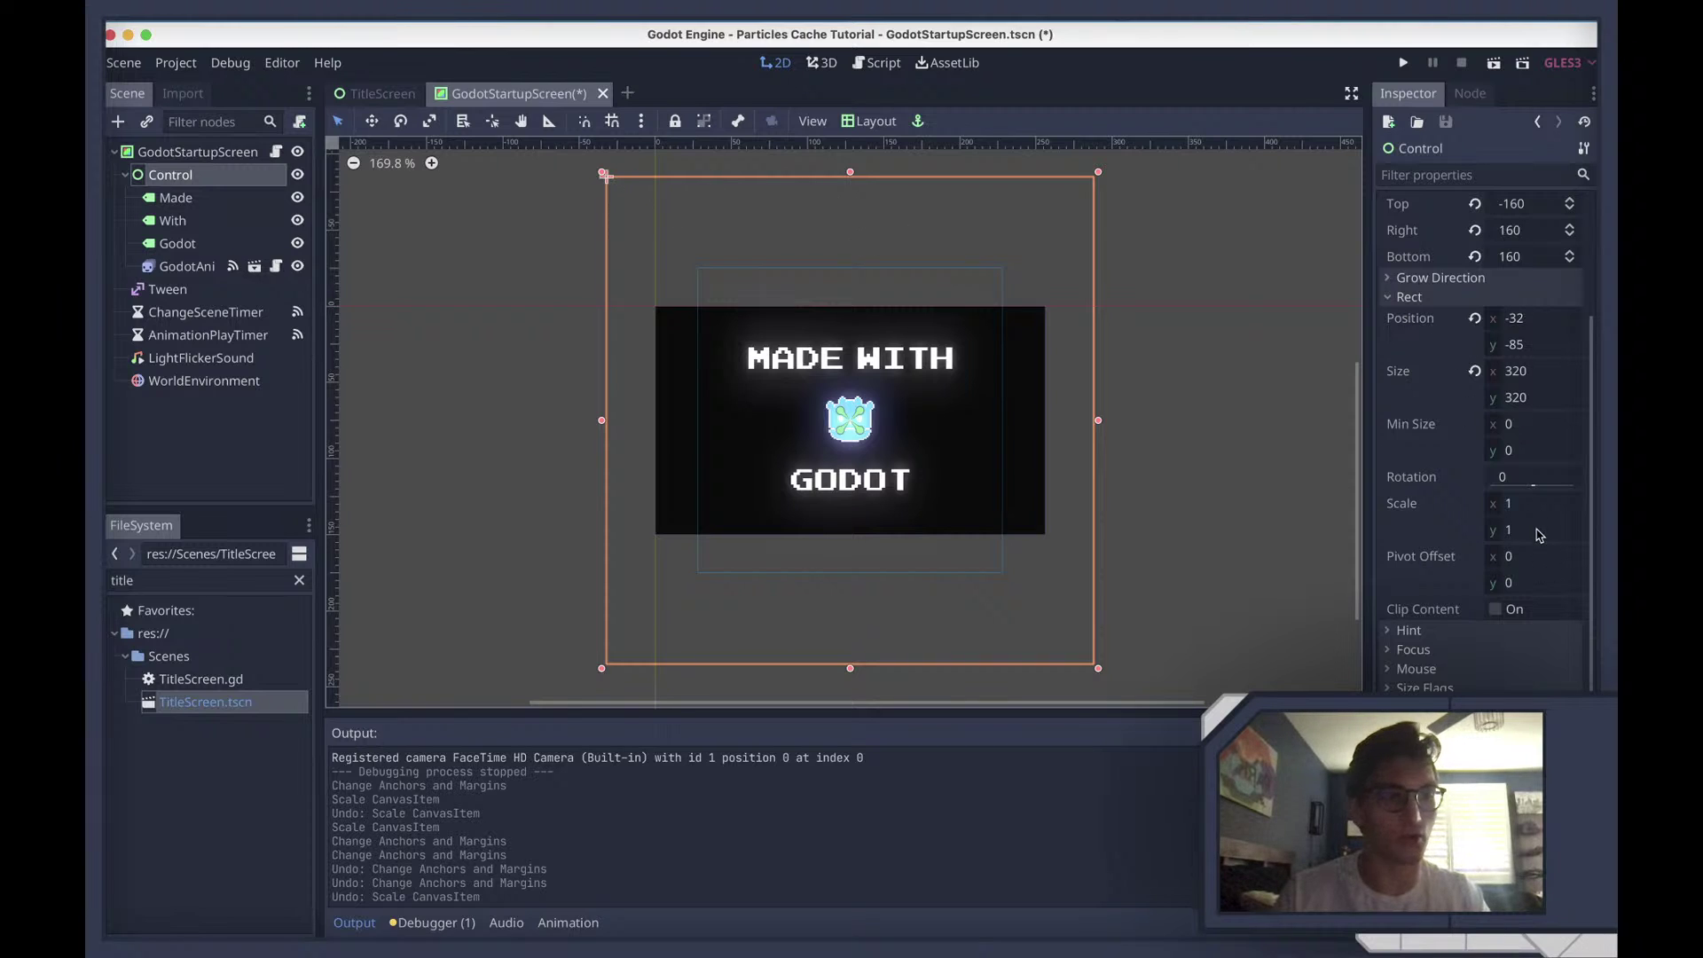
{"action": "left_click", "coordinate": [1520, 565]}
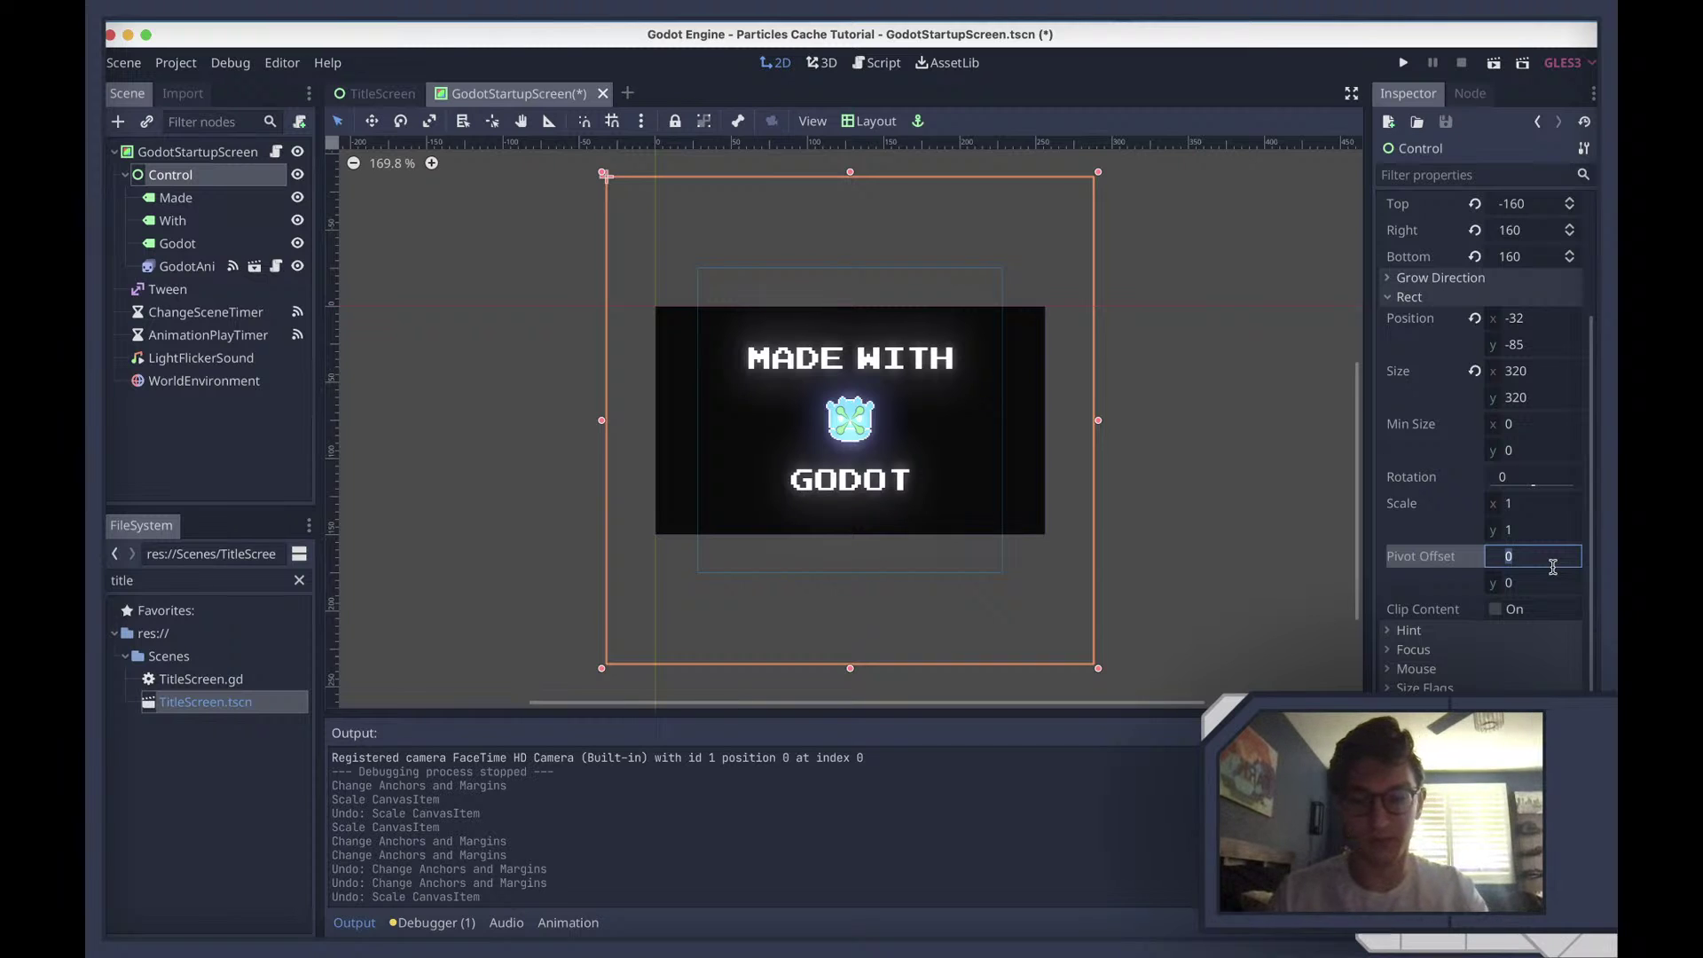
{"action": "type", "text": "/2"}
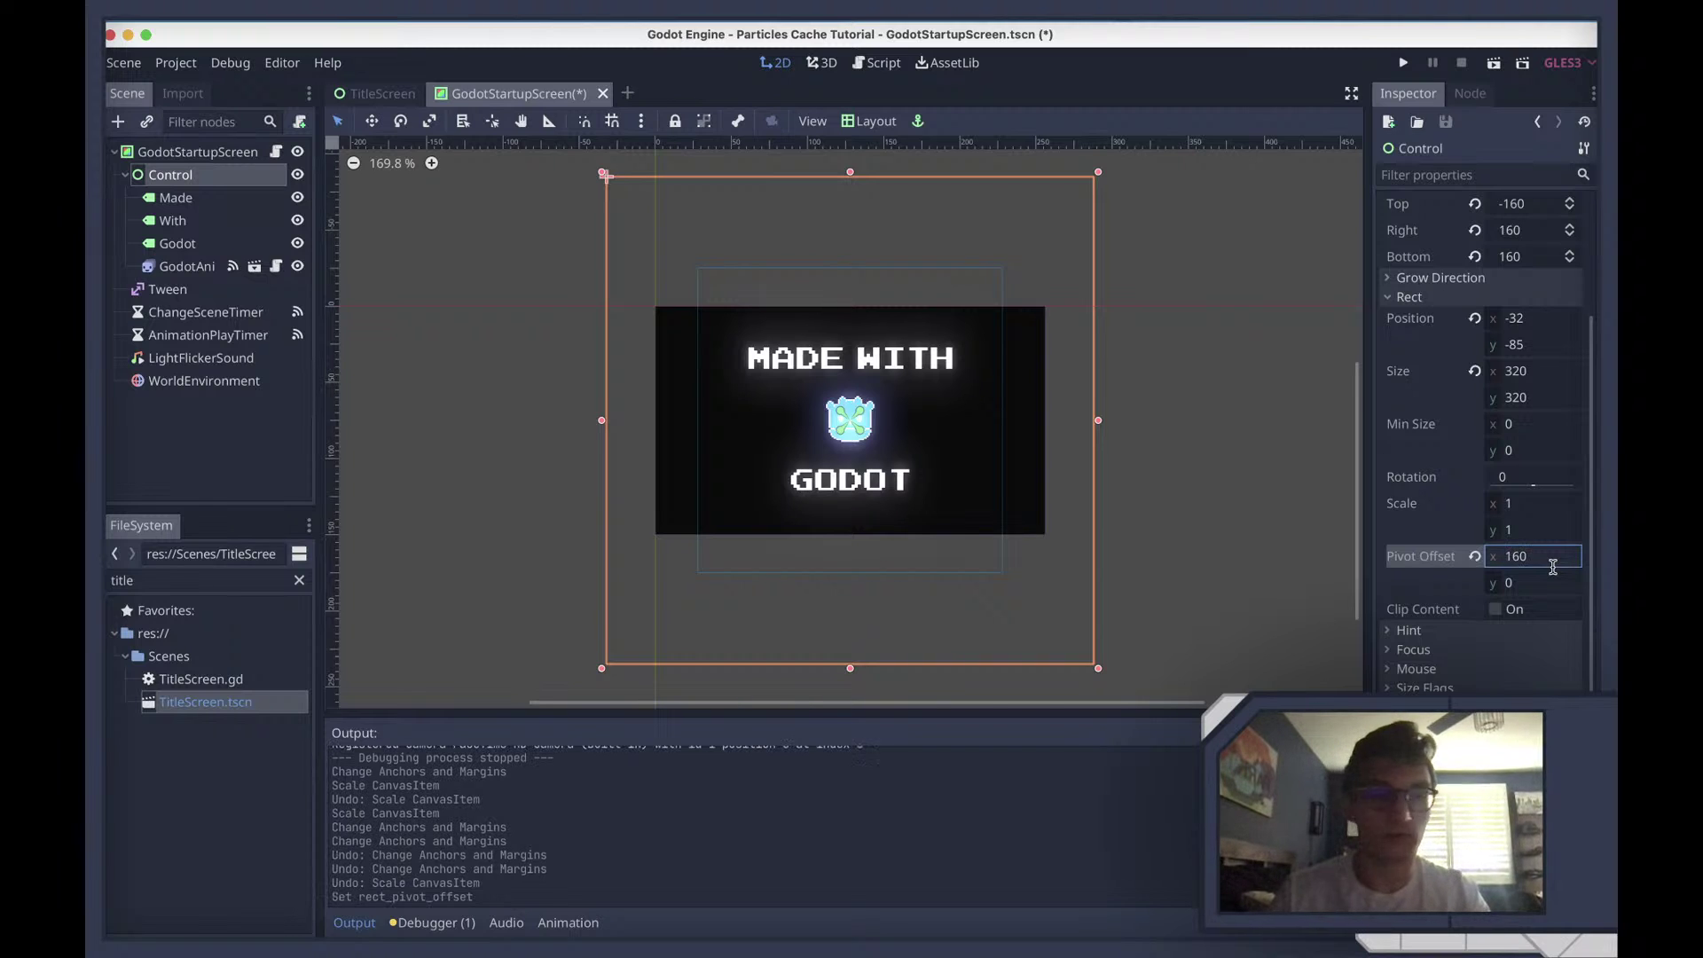
{"action": "key", "text": "Tab"}
{"action": "type", "text": "160"}
{"action": "key", "text": "Return"}
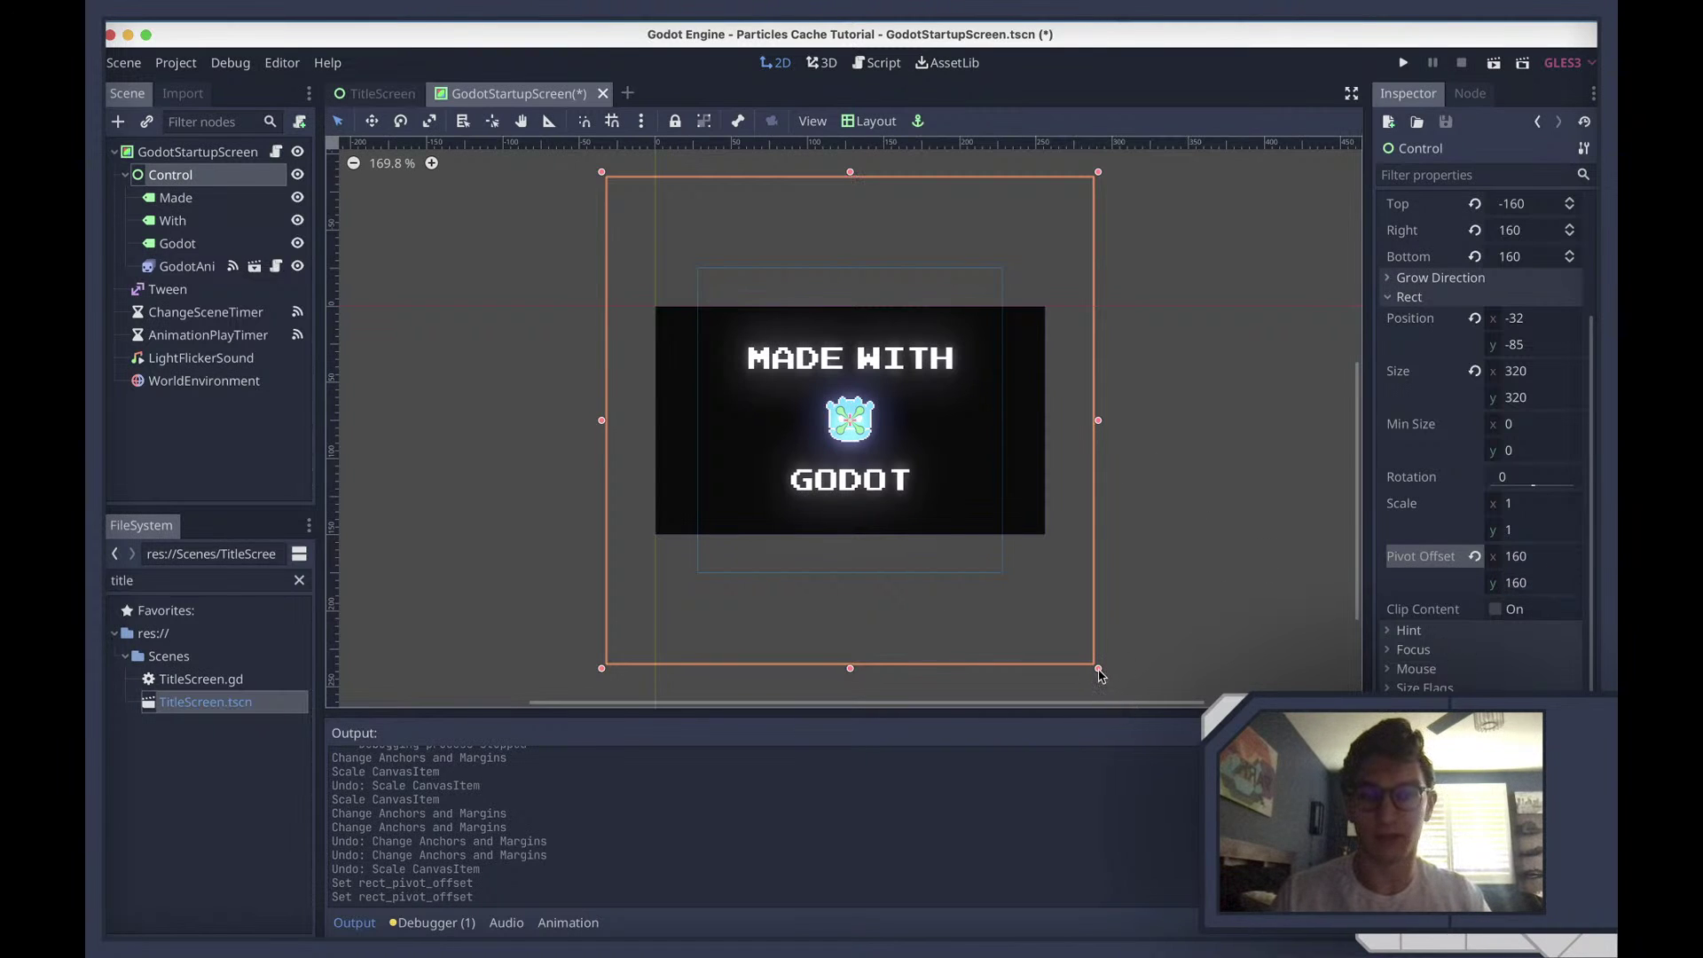
Scale the Control node down uniformly around its central pivot to about 0.473
{"action": "left_click_drag", "start_coordinate": [1099, 671], "coordinate": [1020, 600]}
{"action": "key", "text": "super+z"}
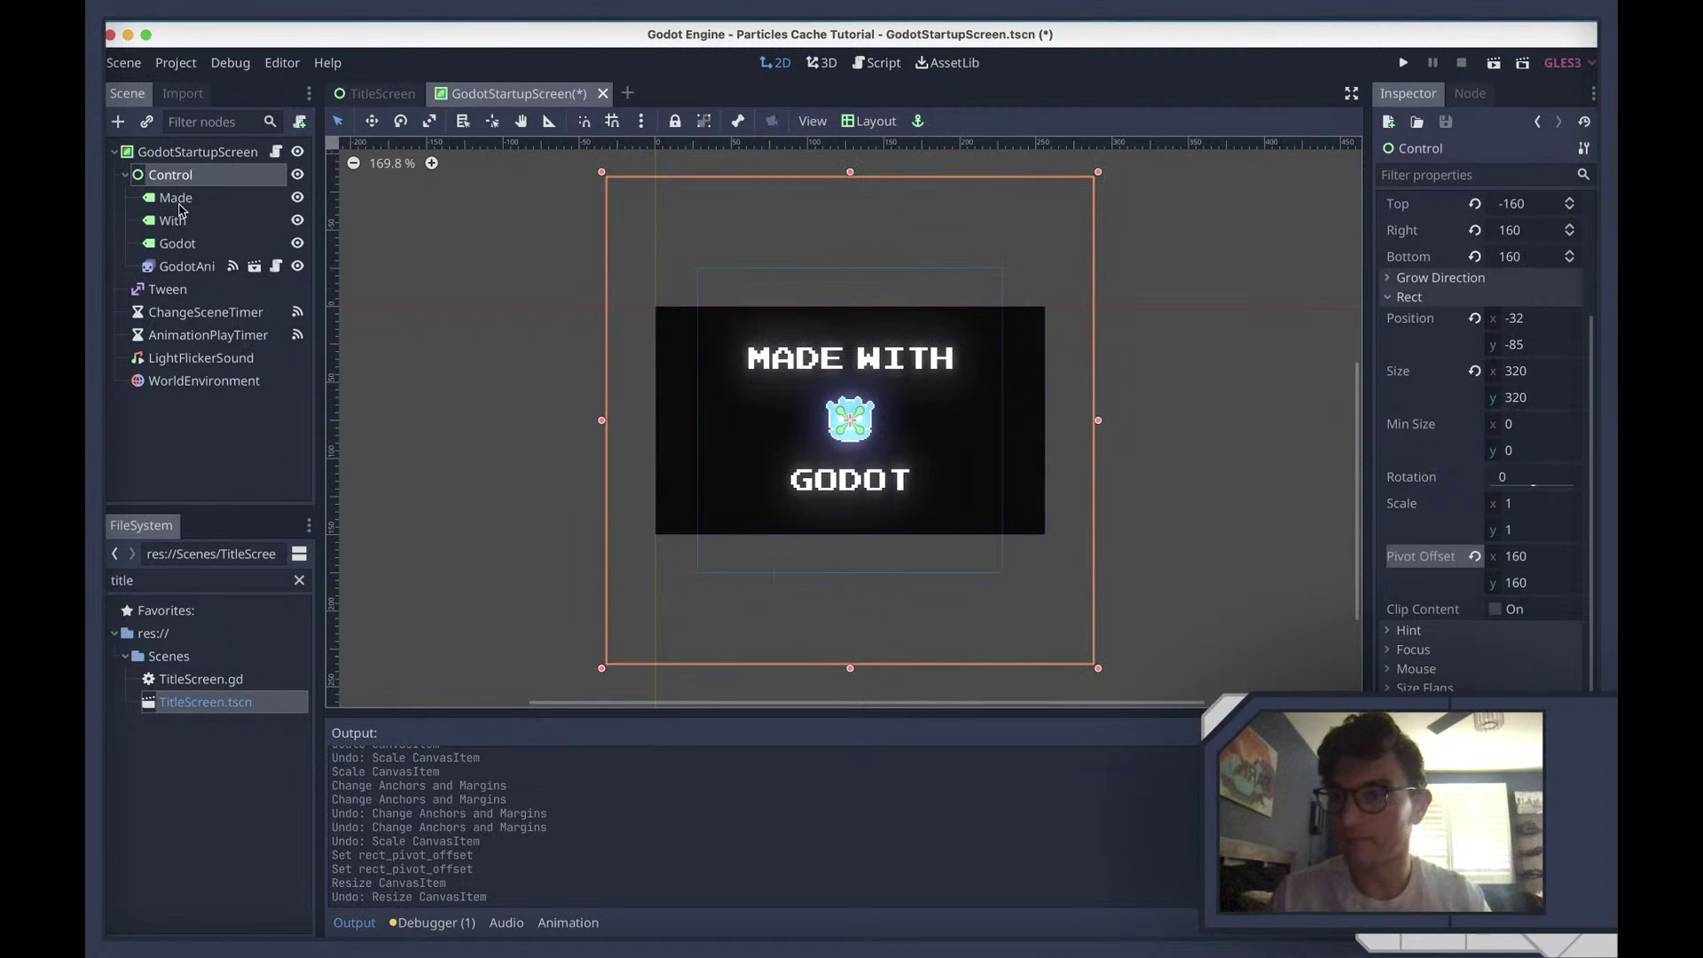
{"action": "left_click", "coordinate": [430, 120]}
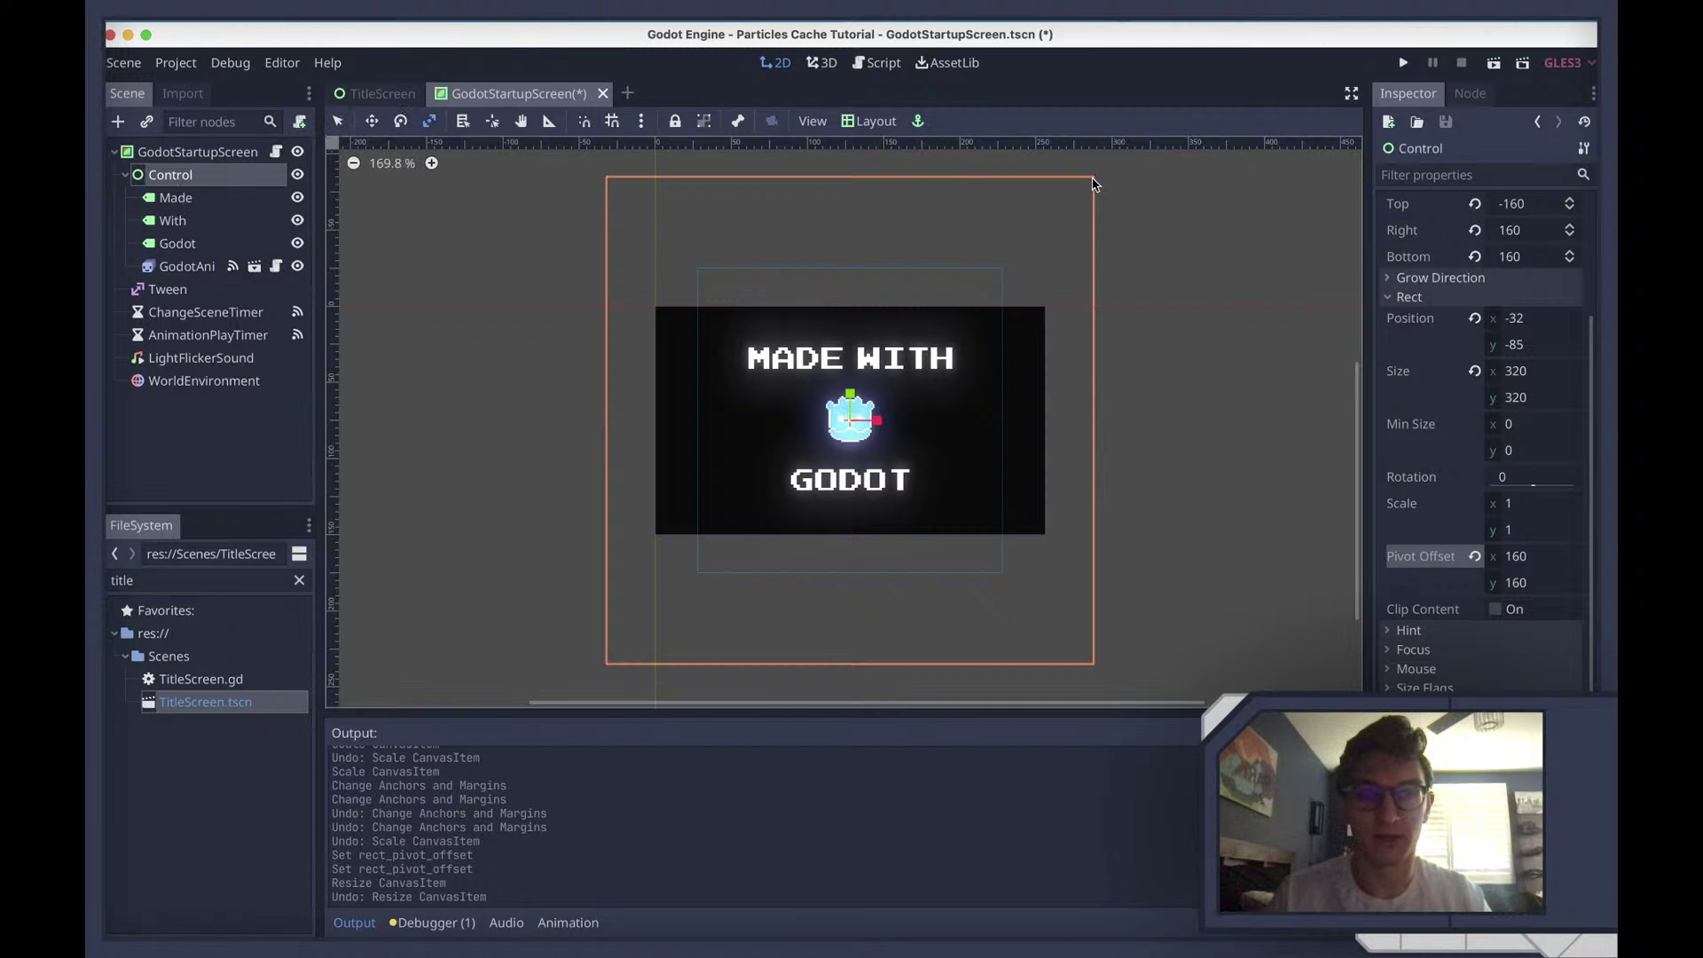
{"action": "left_click_drag", "start_coordinate": [1090, 182], "coordinate": [968, 314]}
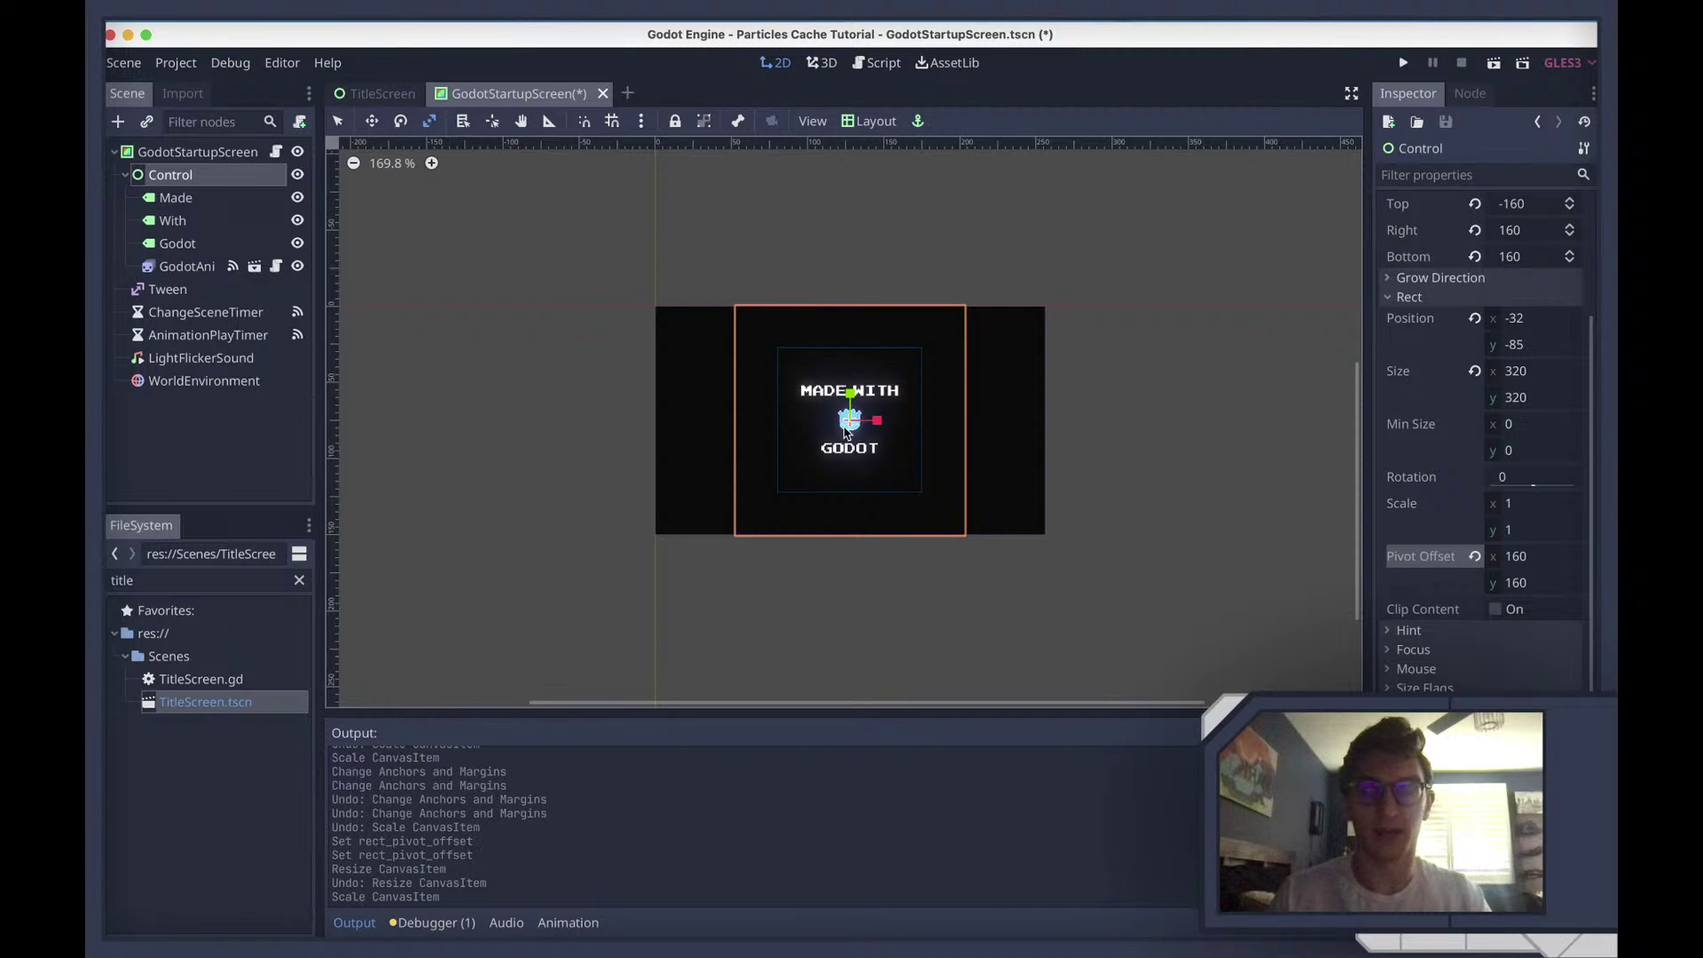
Test-run the startup scene with the scaled-down Control node through to the title screen, and stop it
{"action": "left_click", "coordinate": [162, 153]}
{"action": "key", "text": "super+r"}
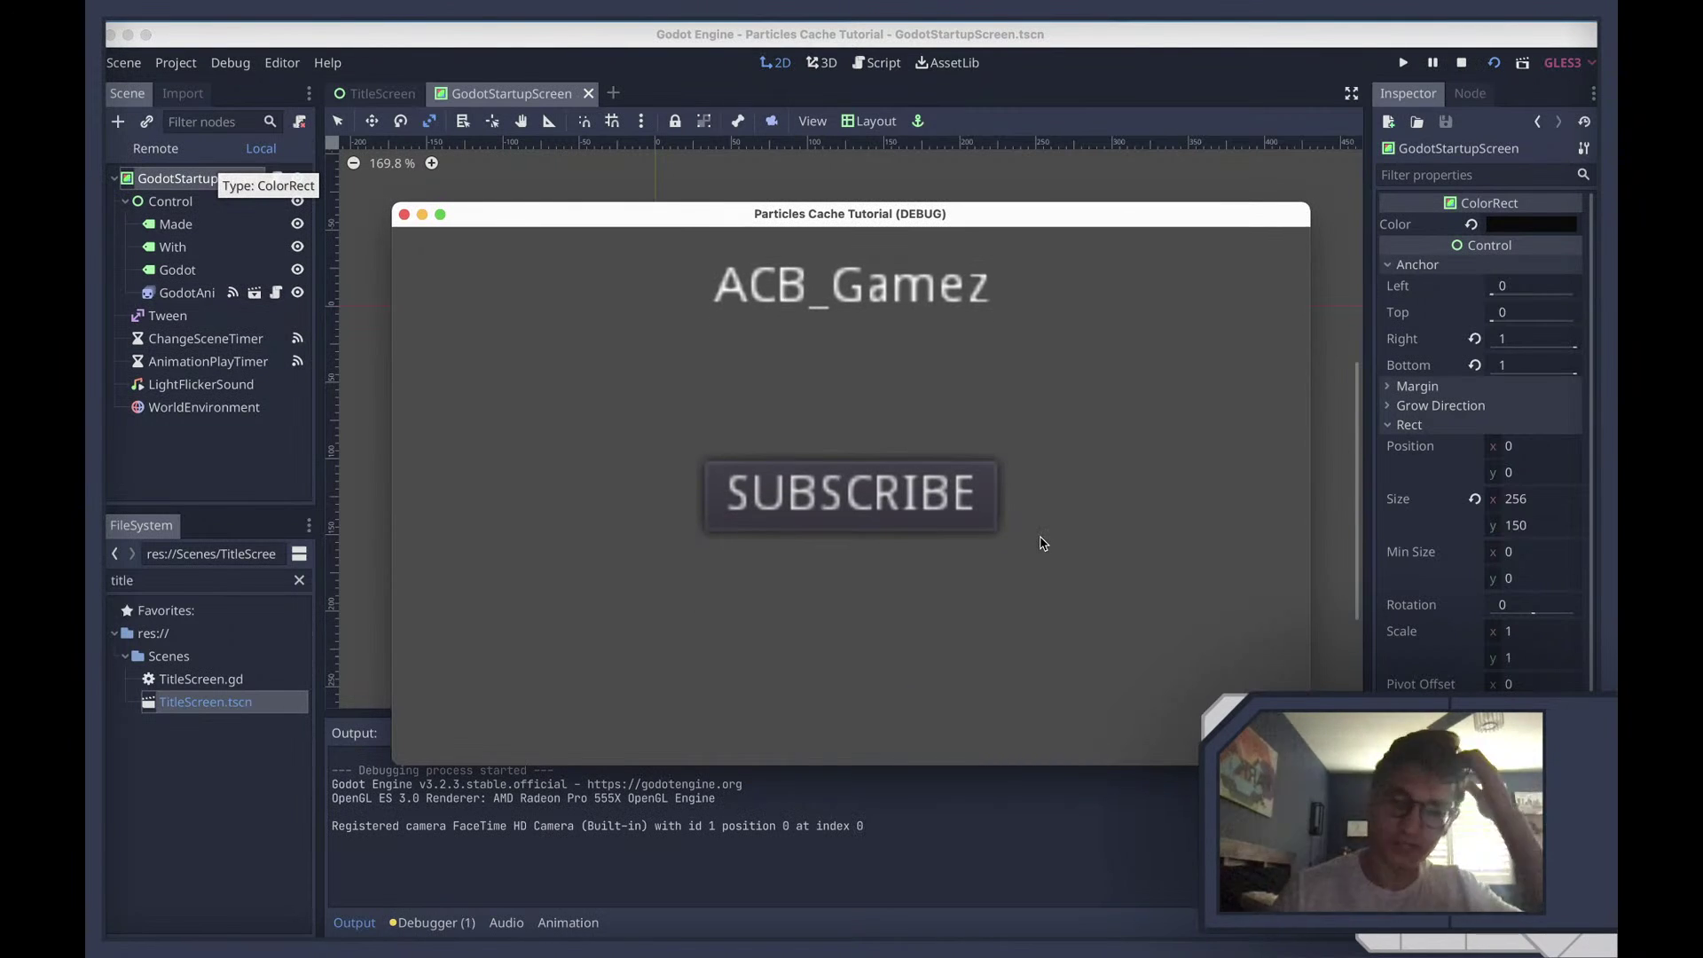
{"action": "key", "text": "super+q"}
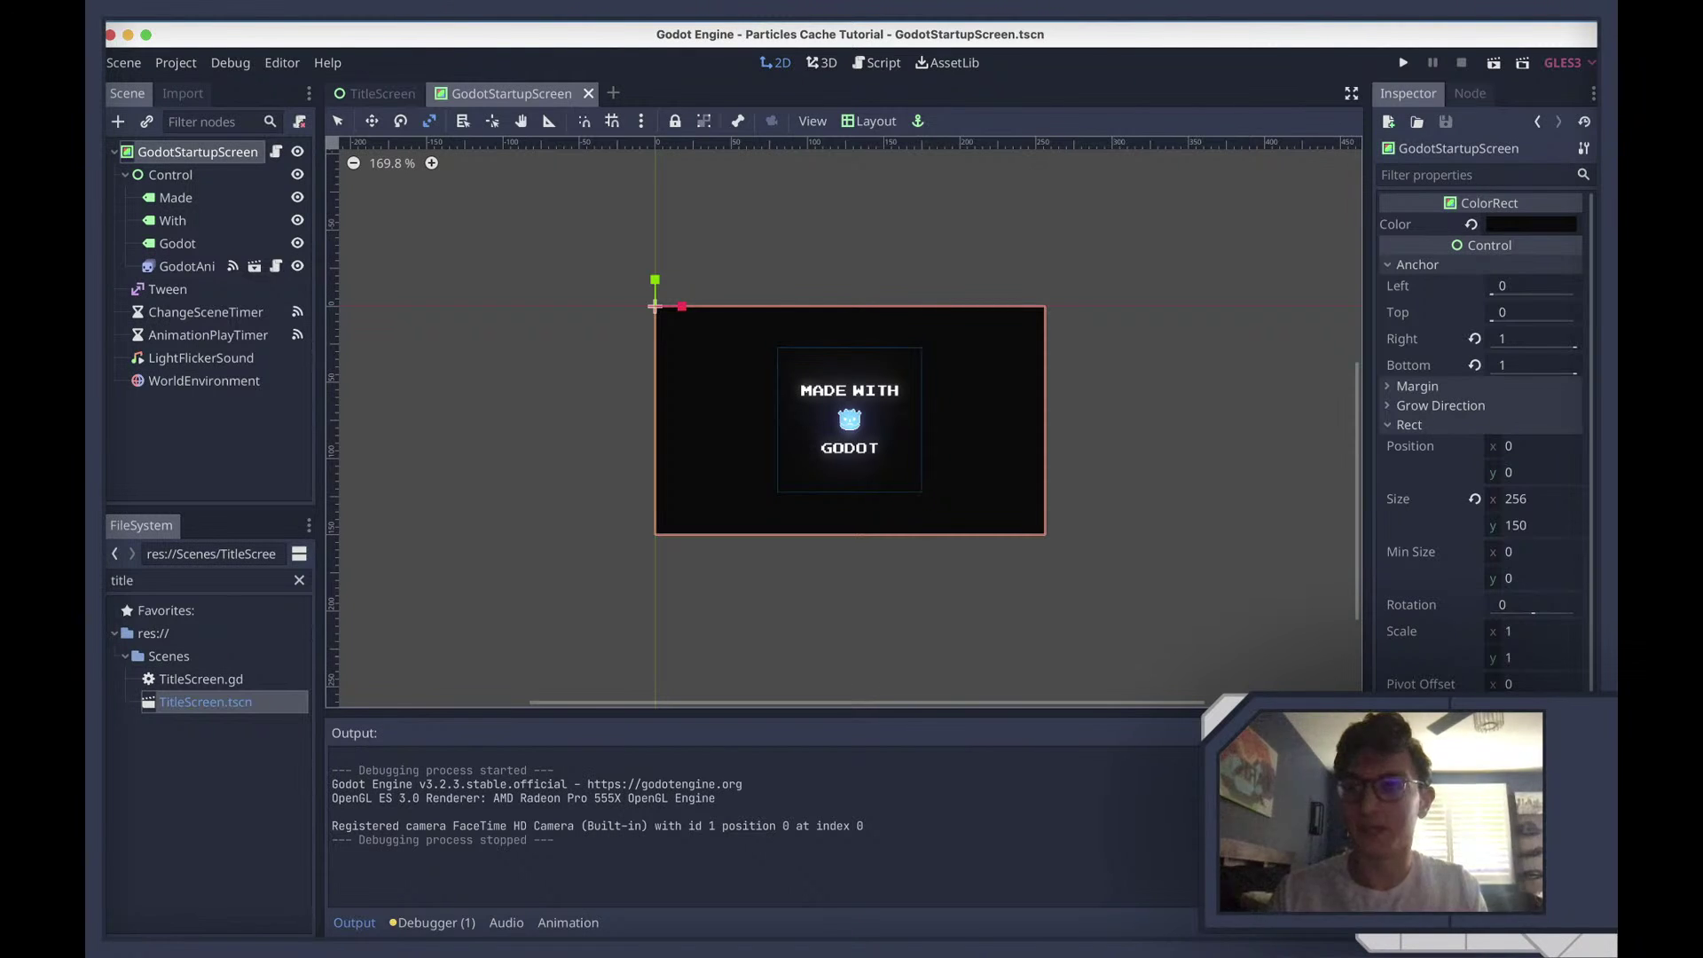
Switch back to the Select tool and inspect the Control and GodotAnimatedSprite nodes' properties
{"action": "left_click", "coordinate": [338, 121]}
{"action": "left_click", "coordinate": [176, 174]}
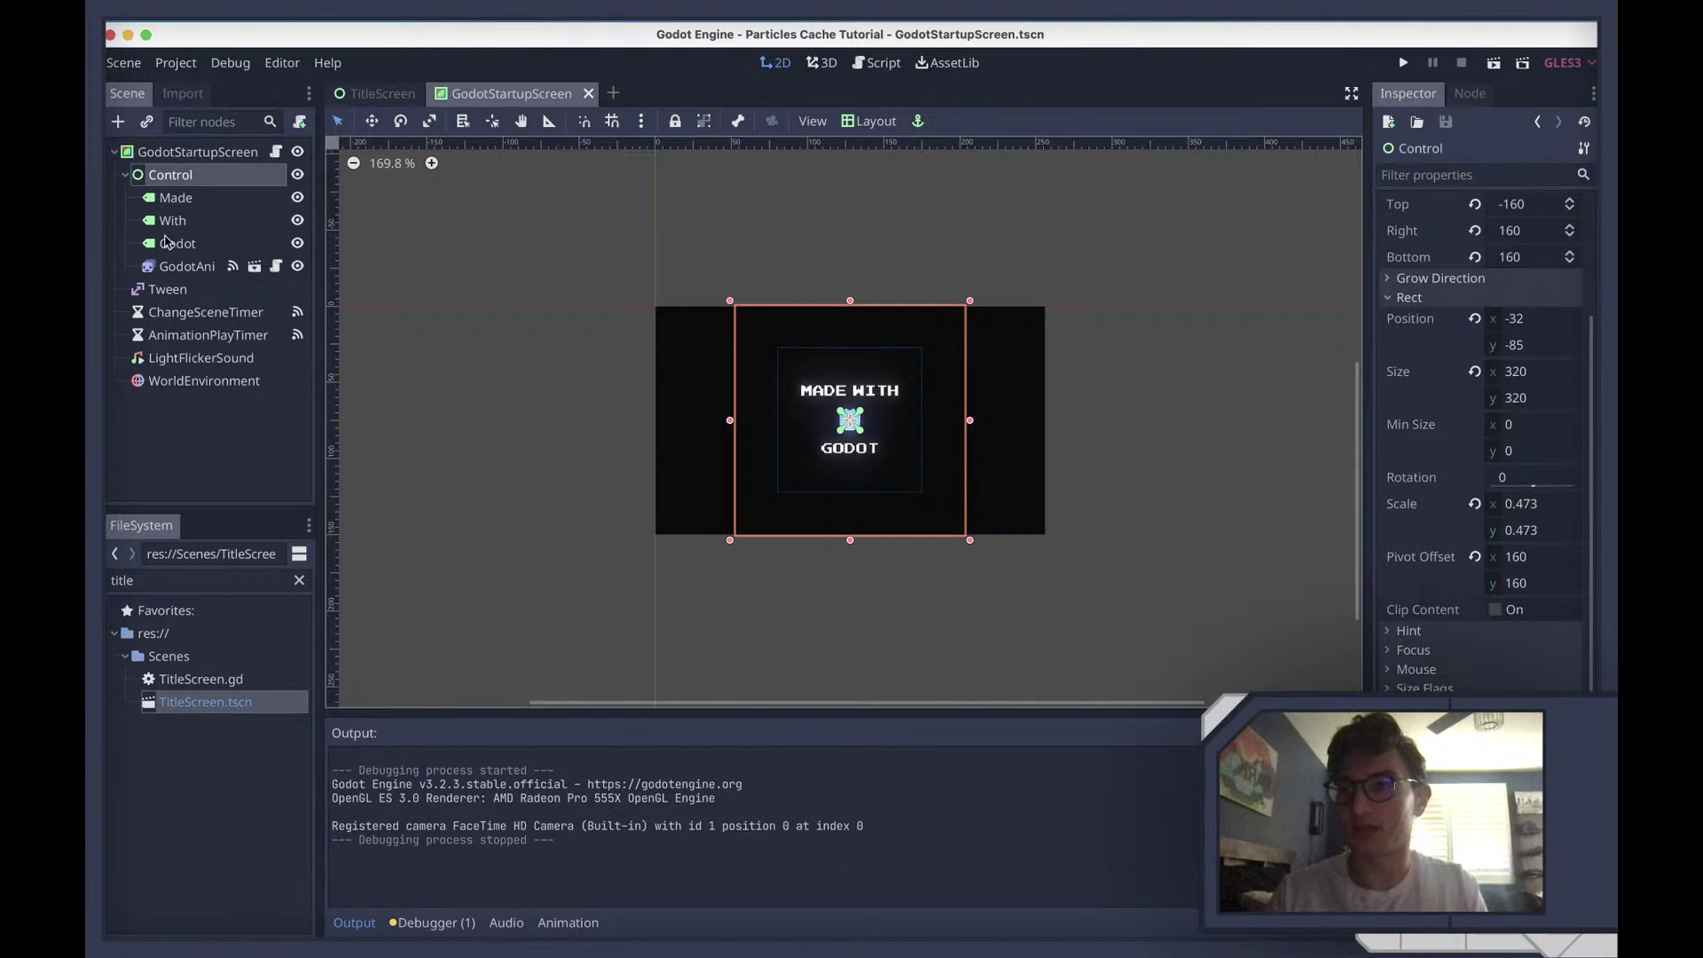
{"action": "left_click", "coordinate": [182, 267]}
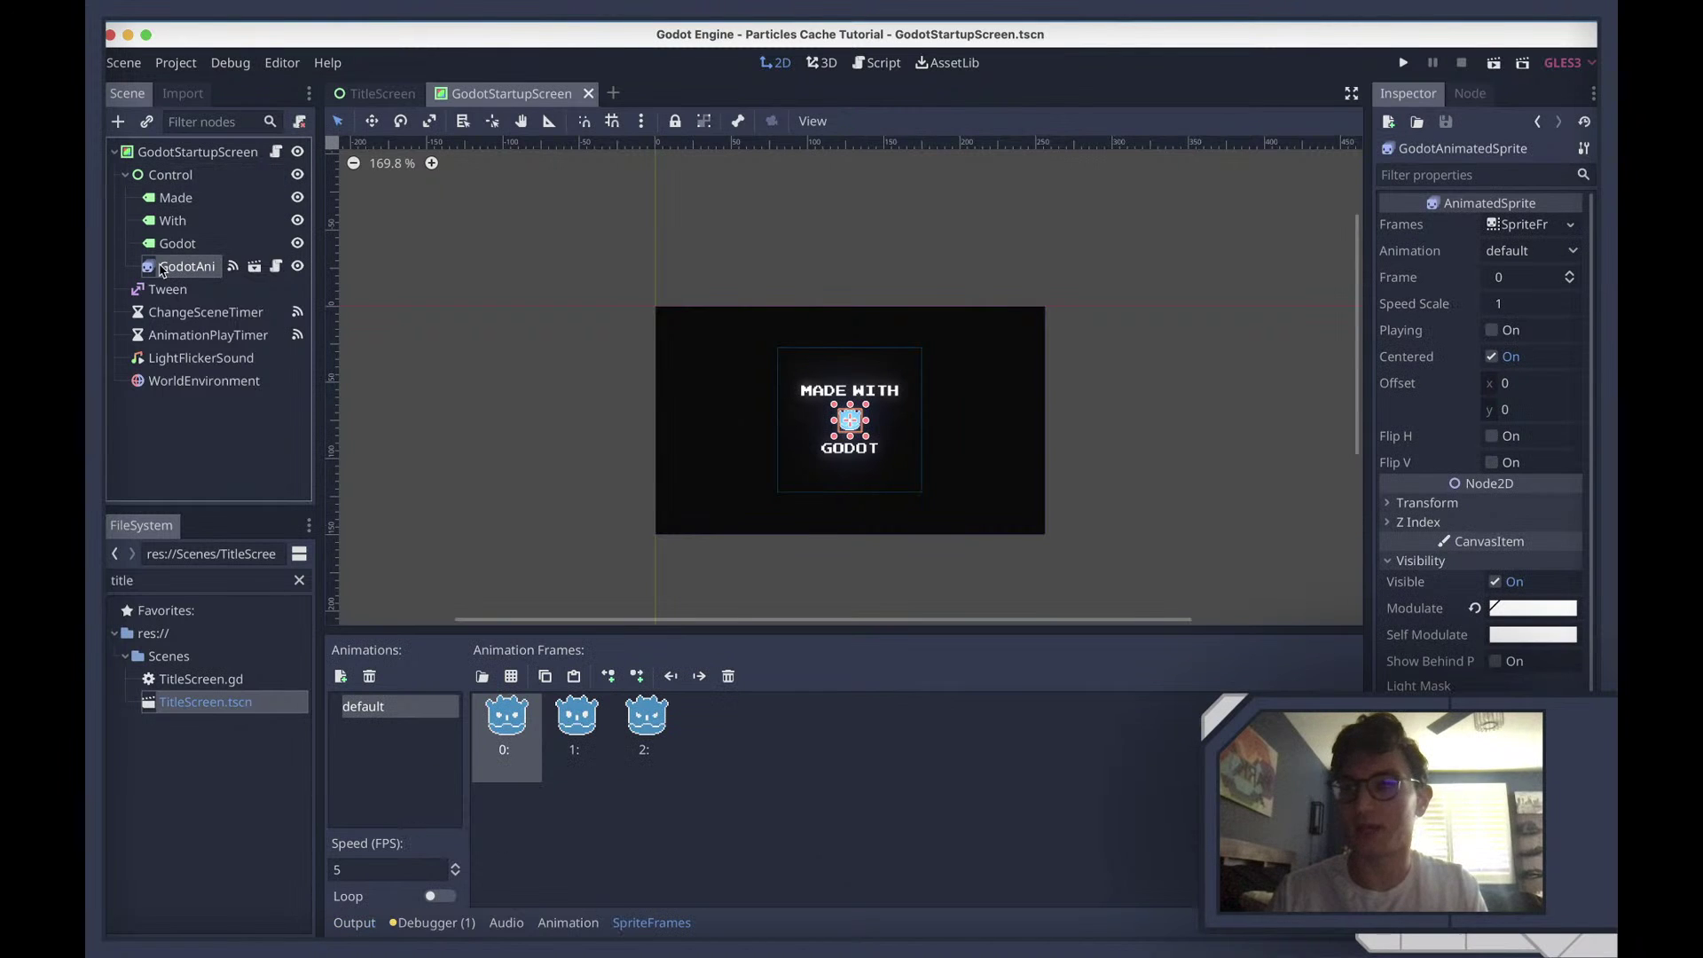
{"action": "left_click", "coordinate": [177, 177]}
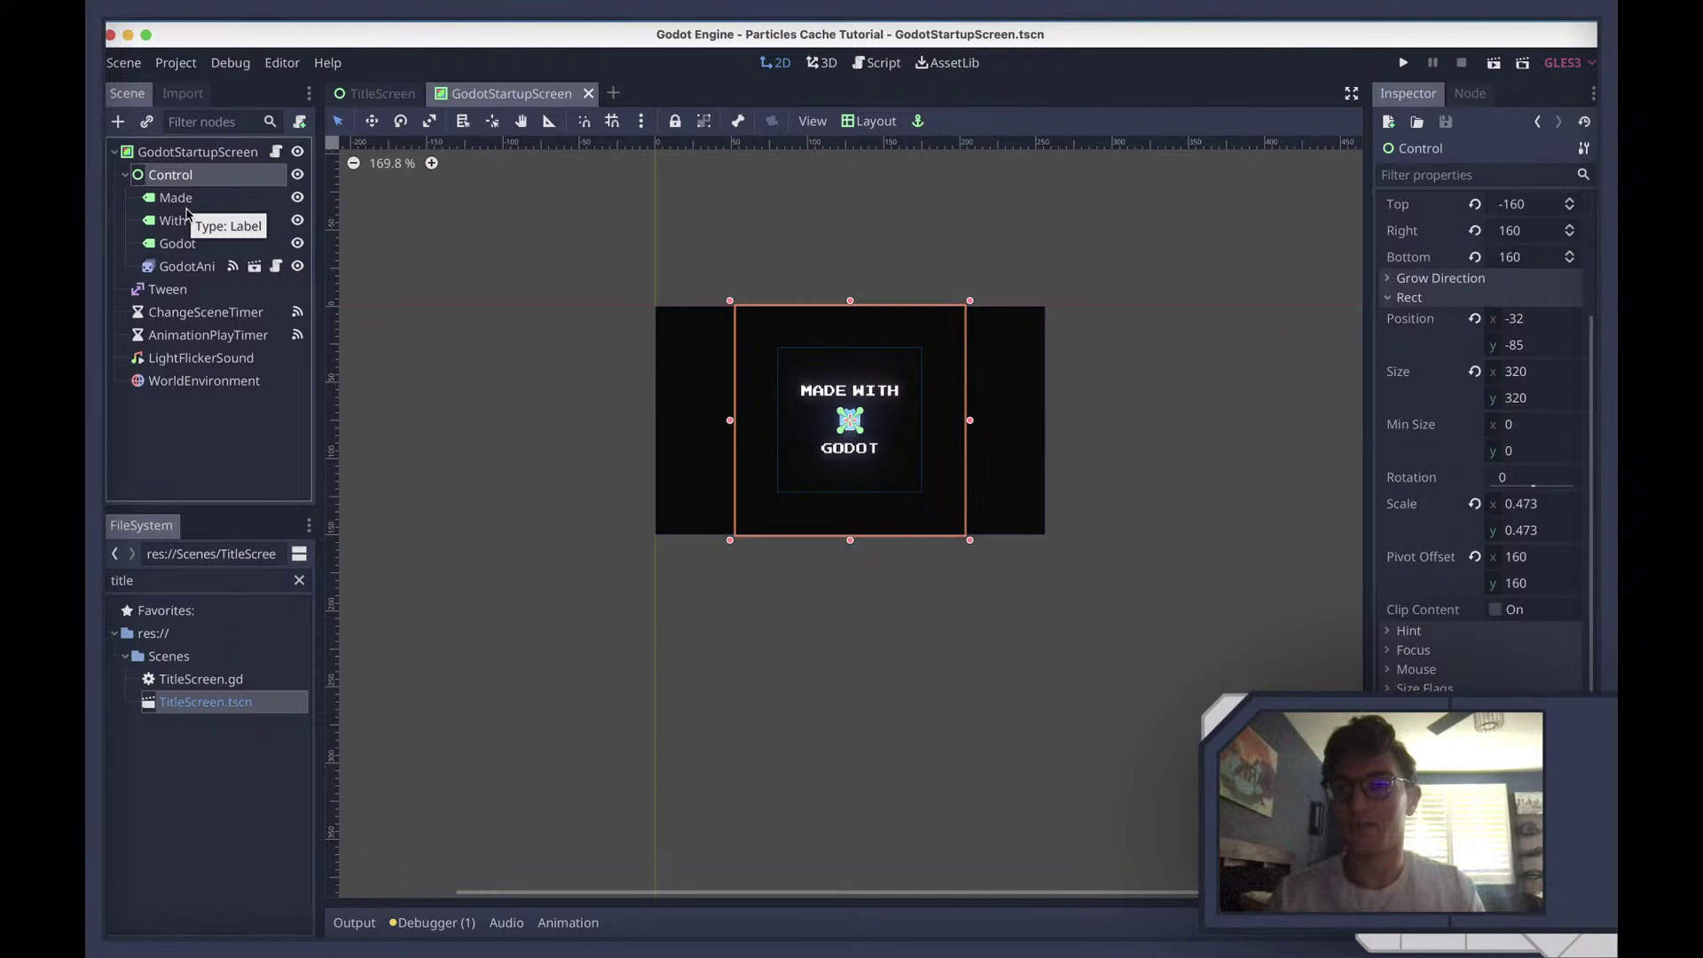
Inspect the properties of the Made, With and Godot labels and the GodotAnimatedSprite node
{"action": "left_click", "coordinate": [183, 199]}
{"action": "left_click", "coordinate": [181, 221]}
{"action": "left_click", "coordinate": [180, 238]}
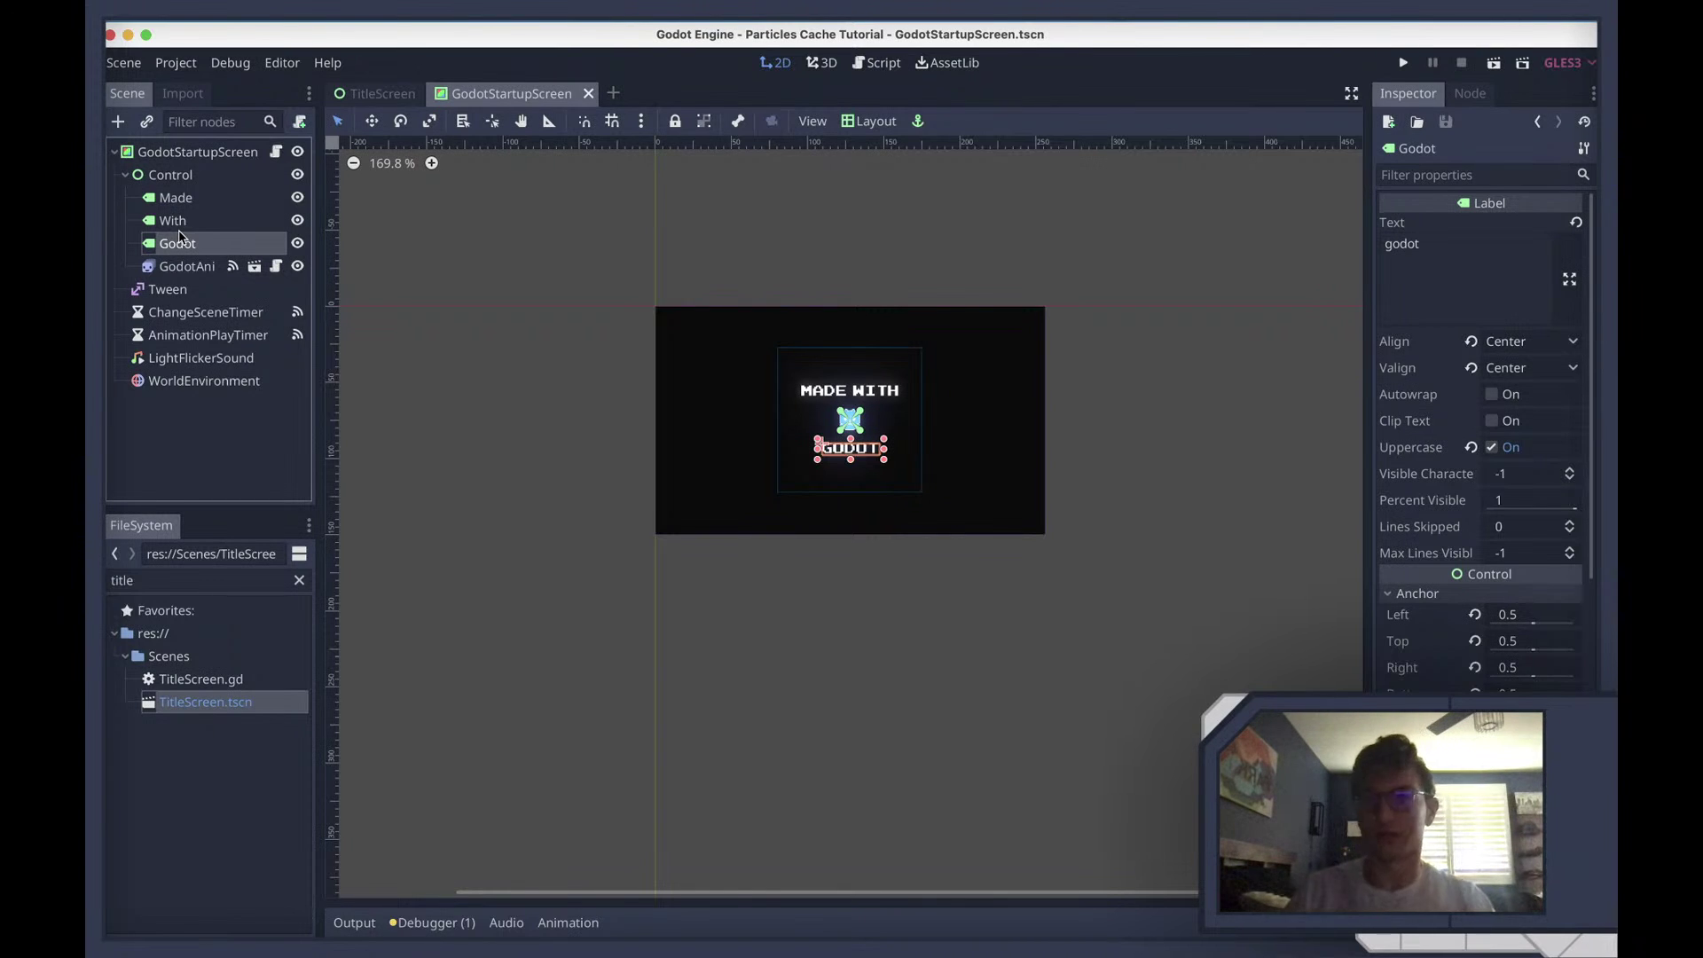
{"action": "left_click", "coordinate": [176, 267]}
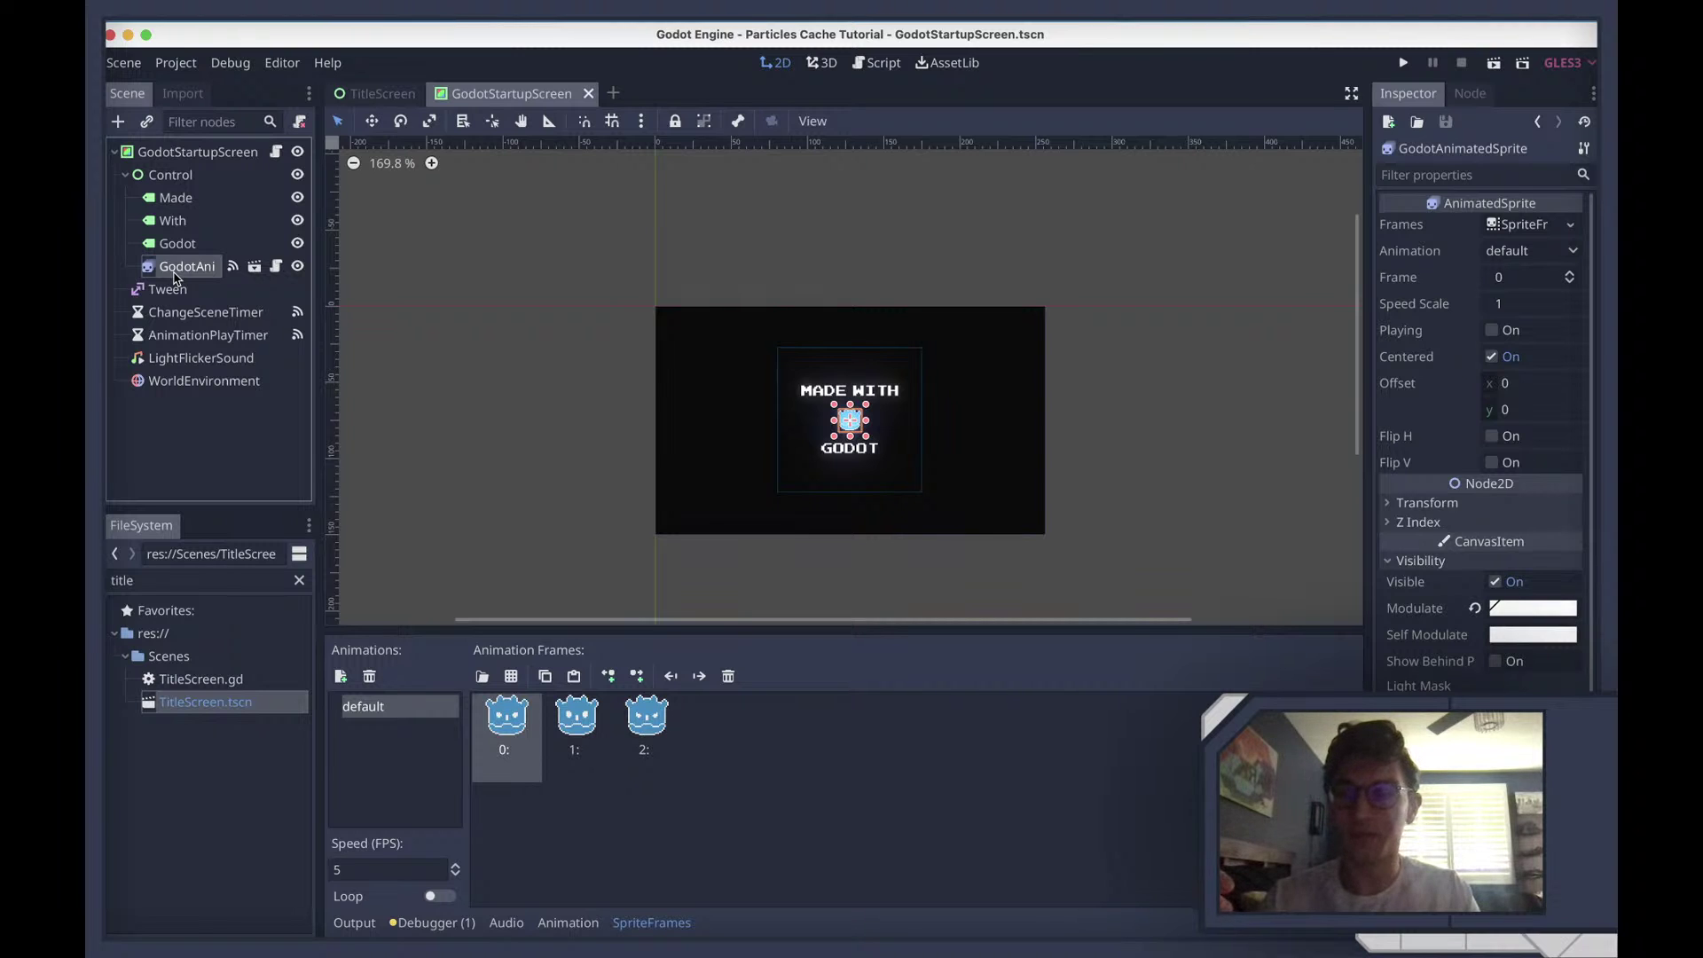
Try a glow intensity of 2.25 and a glow strength of 0.91 in the WorldEnvironment node's environment
{"action": "left_click", "coordinate": [182, 380]}
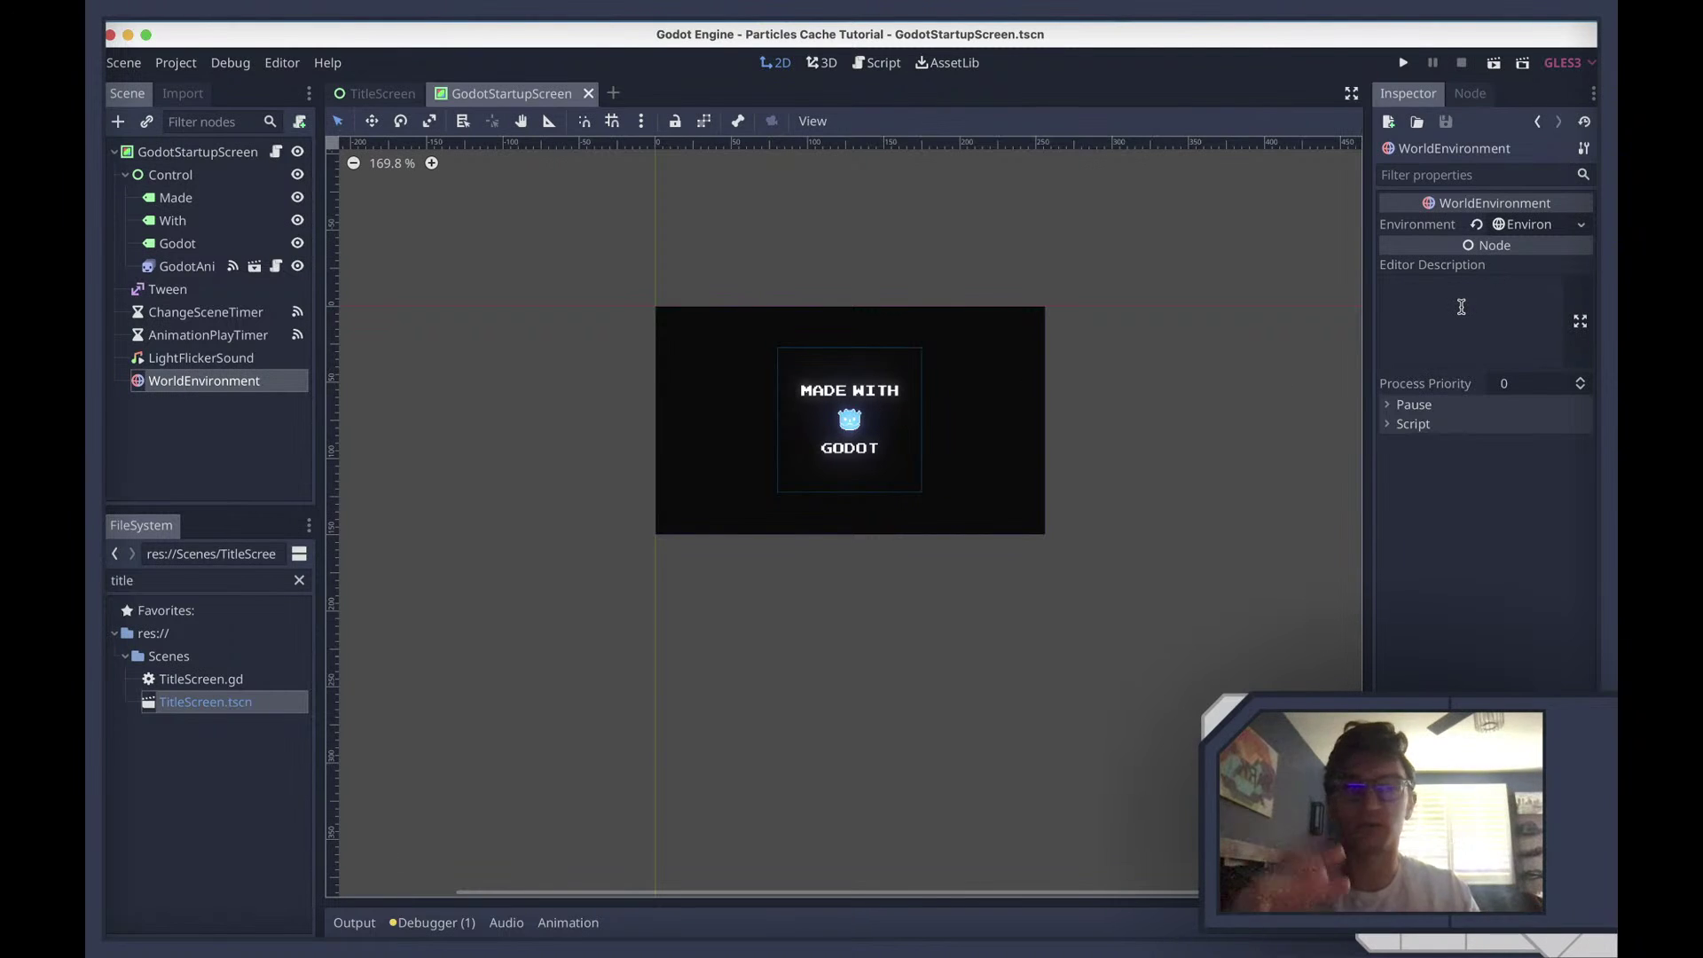
{"action": "left_click", "coordinate": [1521, 224]}
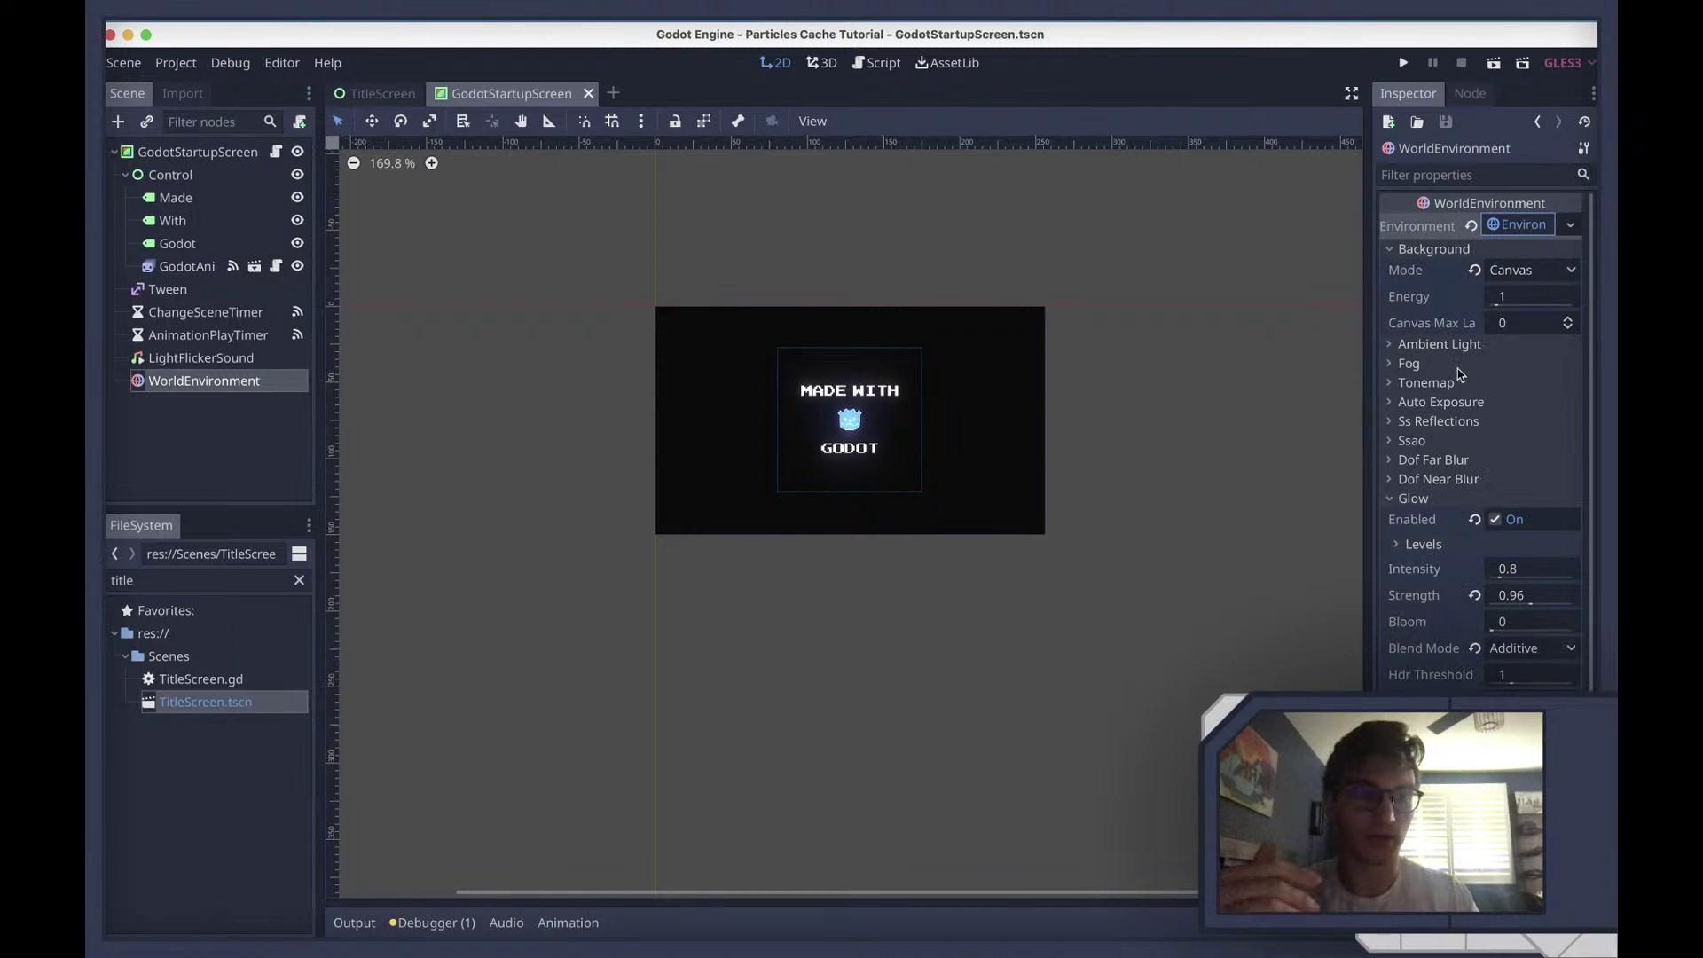
{"action": "scroll", "coordinate": [754, 464], "scroll_direction": "up", "scroll_amount": 3}
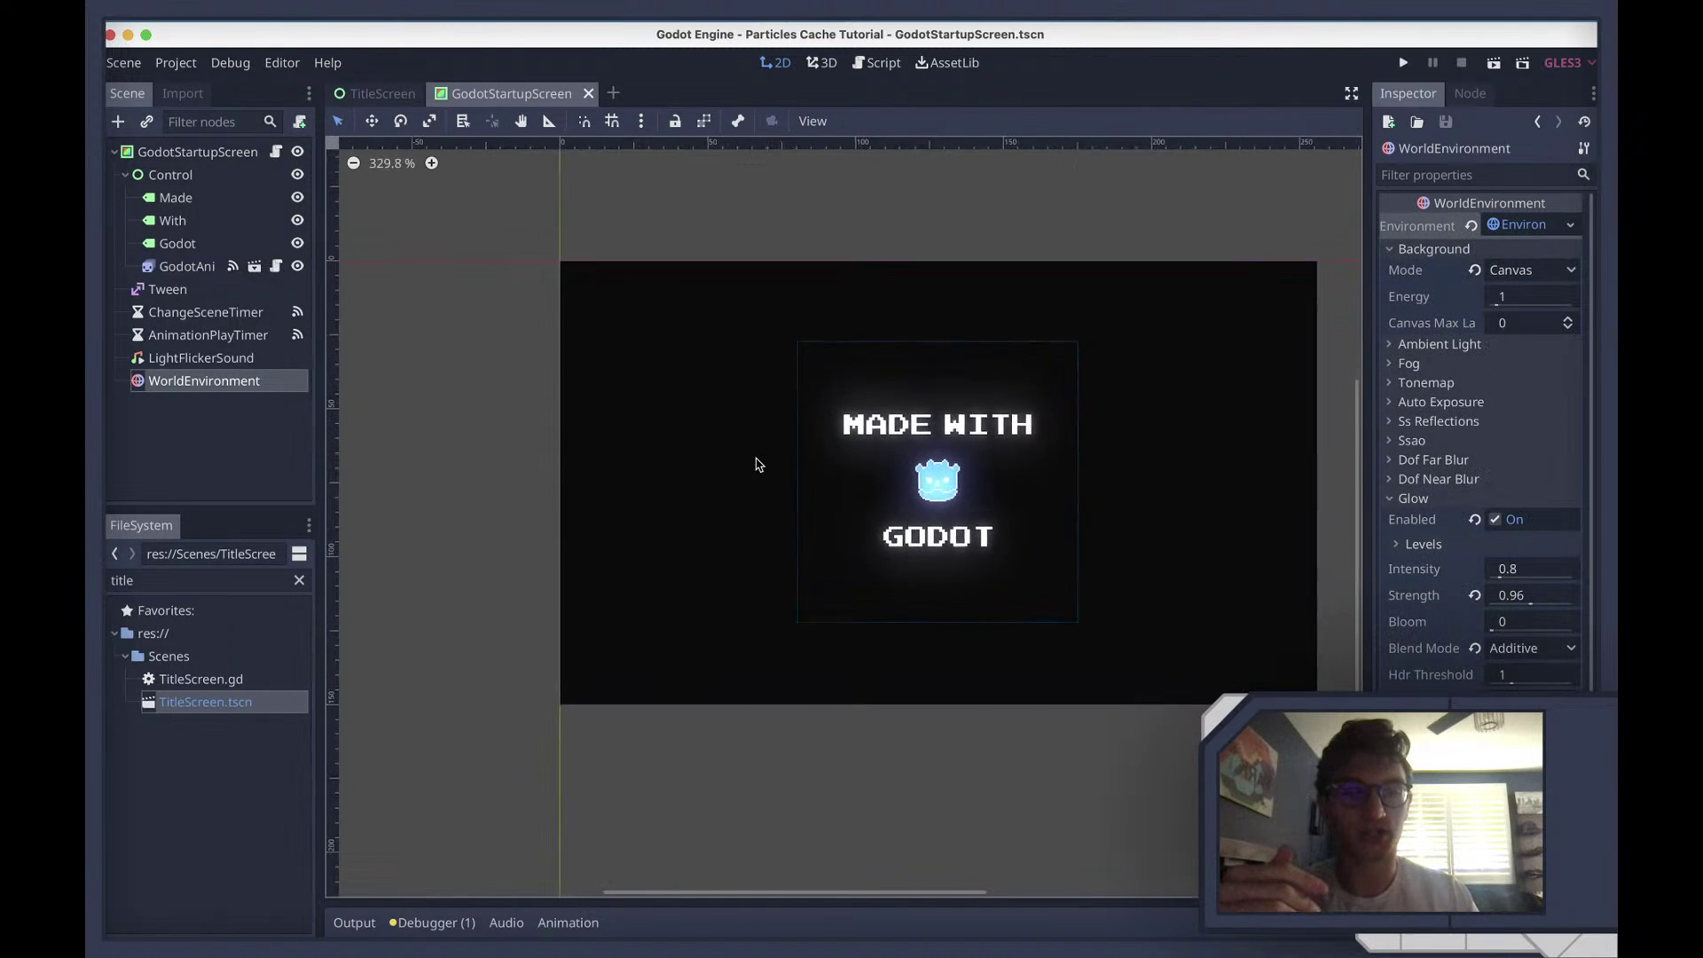
{"action": "scroll", "coordinate": [757, 464], "scroll_direction": "right", "scroll_amount": 2}
{"action": "scroll", "coordinate": [757, 464], "scroll_direction": "down", "scroll_amount": 1}
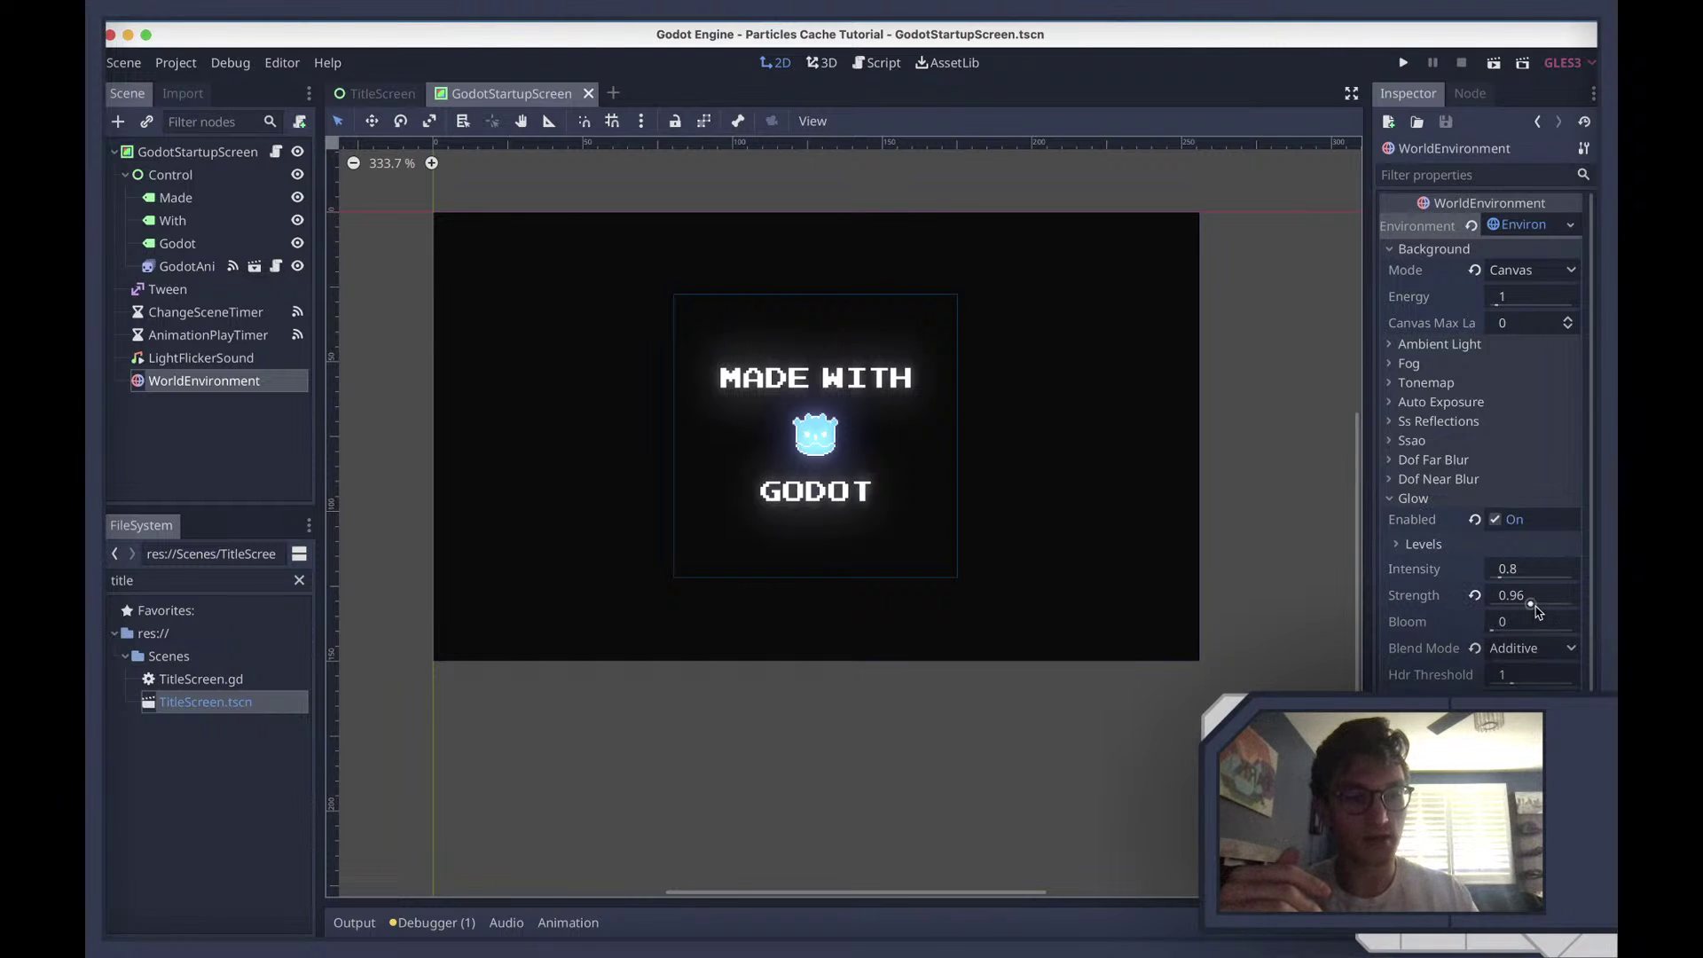
{"action": "left_click_drag", "start_coordinate": [1532, 606], "coordinate": [1514, 575]}
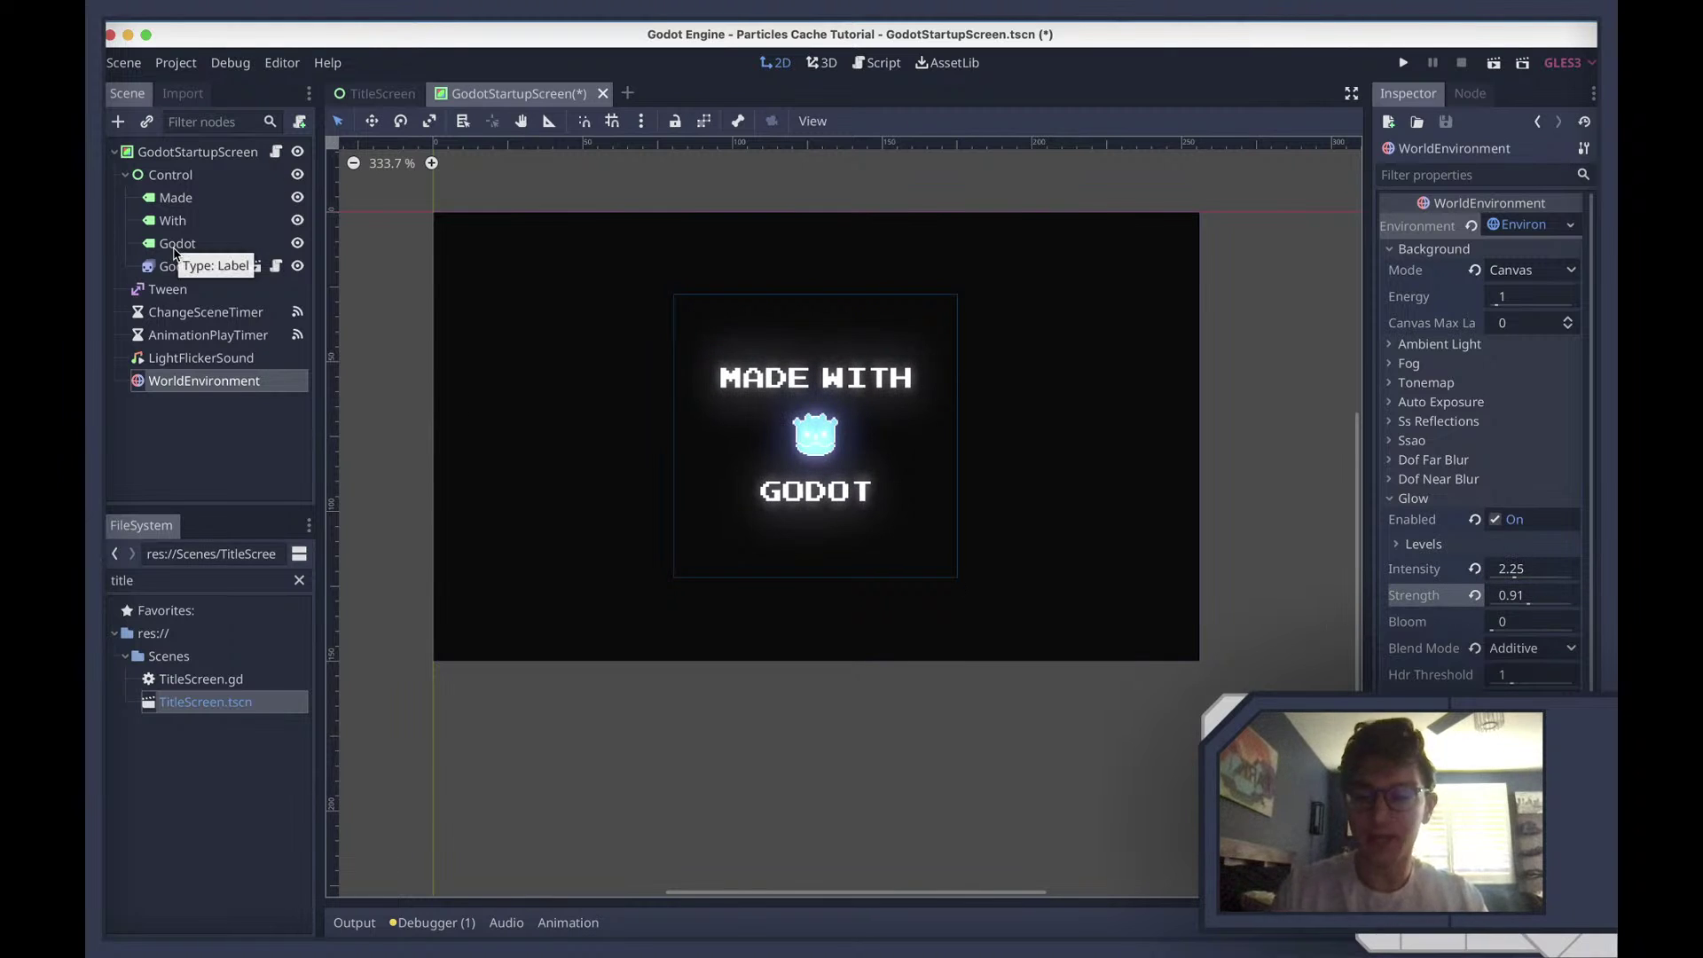
Close the GodotStartupScreen scene without saving its changes, and close the ParticlesCache_Tutorial folder window
{"action": "key", "text": "super+shift+w"}
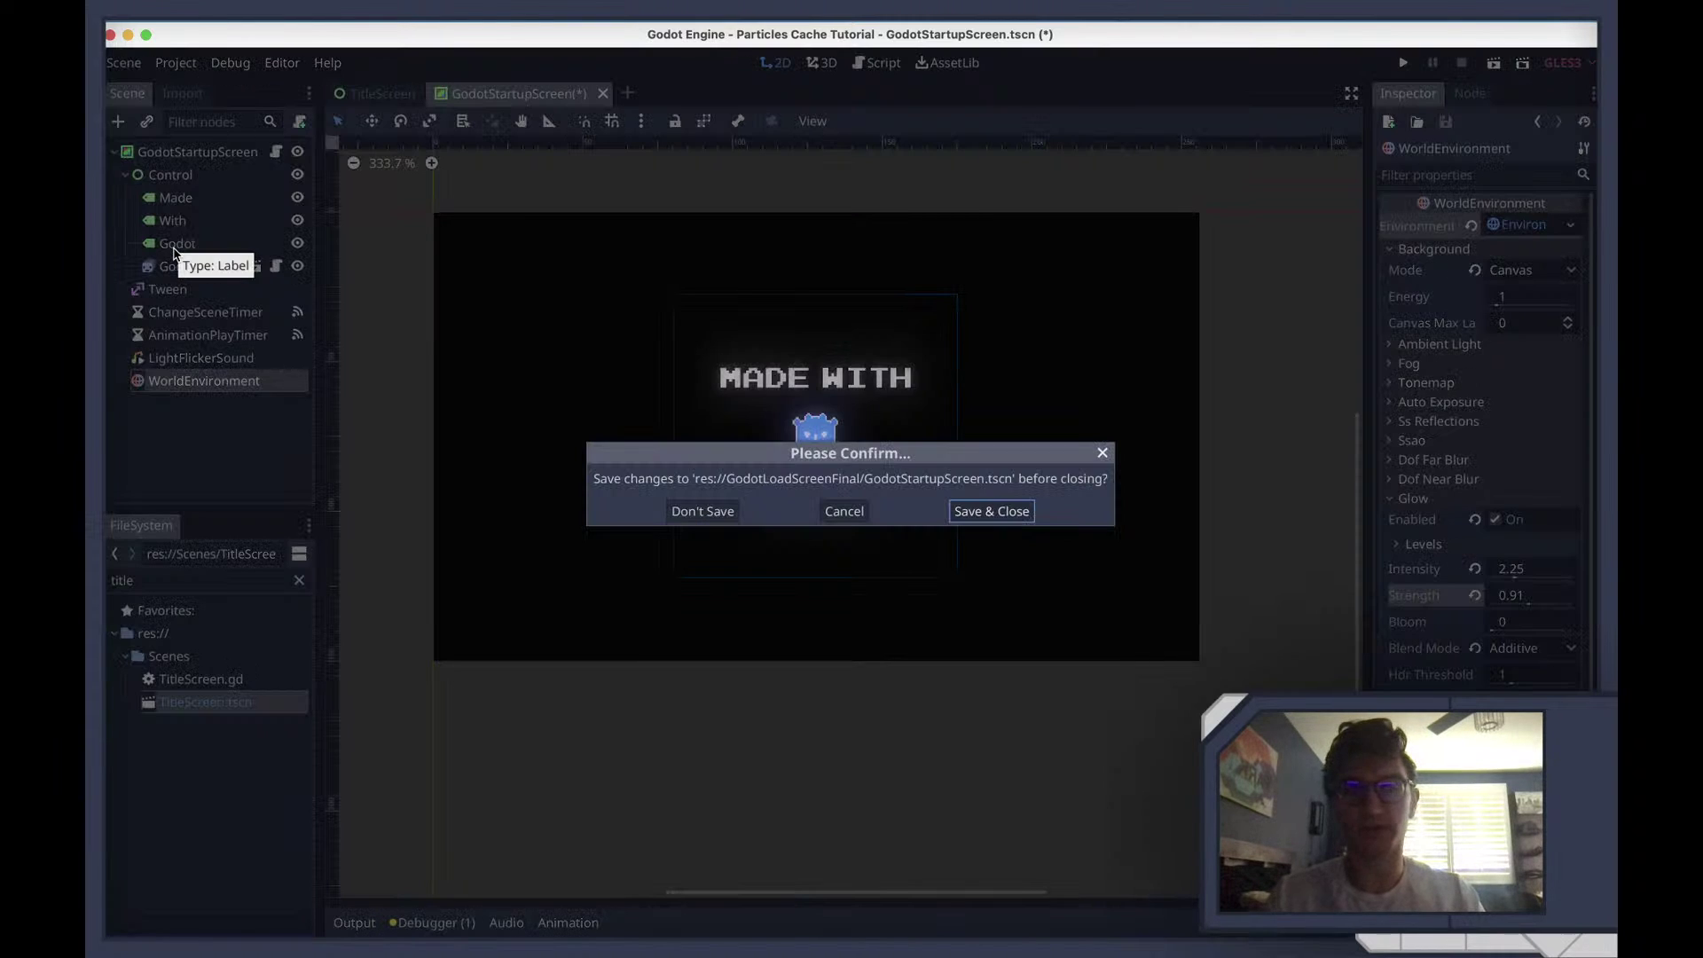
{"action": "left_click", "coordinate": [694, 512]}
{"action": "key", "text": "Return"}
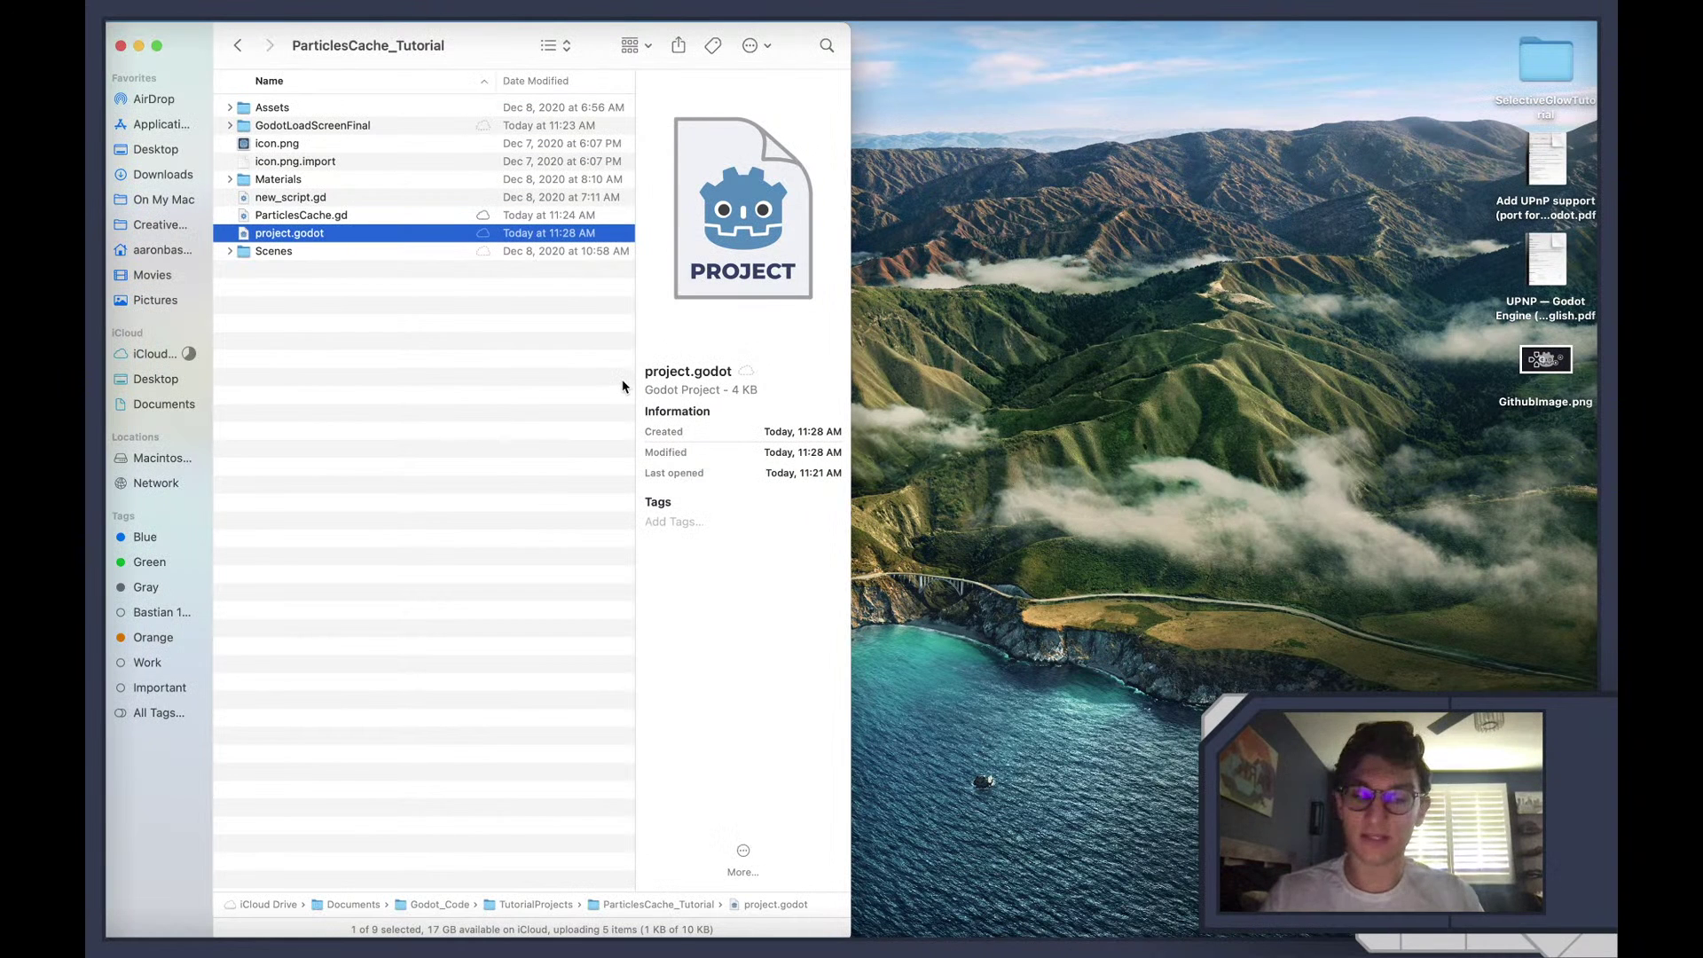
{"action": "left_click", "coordinate": [119, 45]}
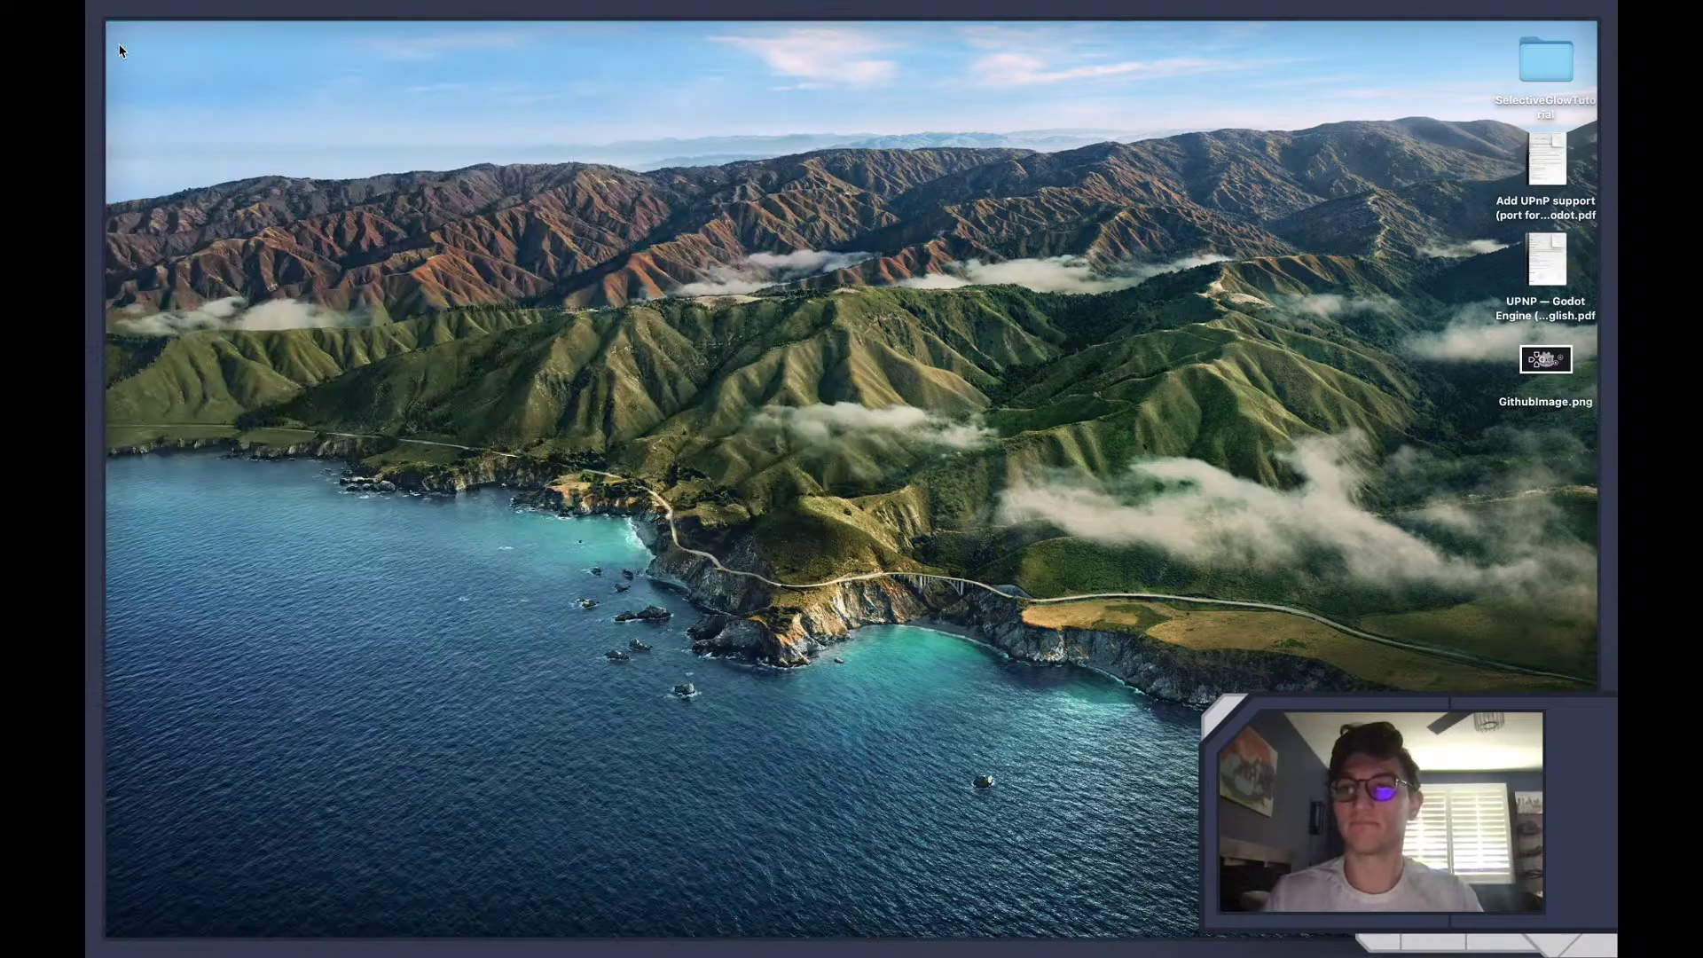
{"action": "key", "text": "super+Tab"}
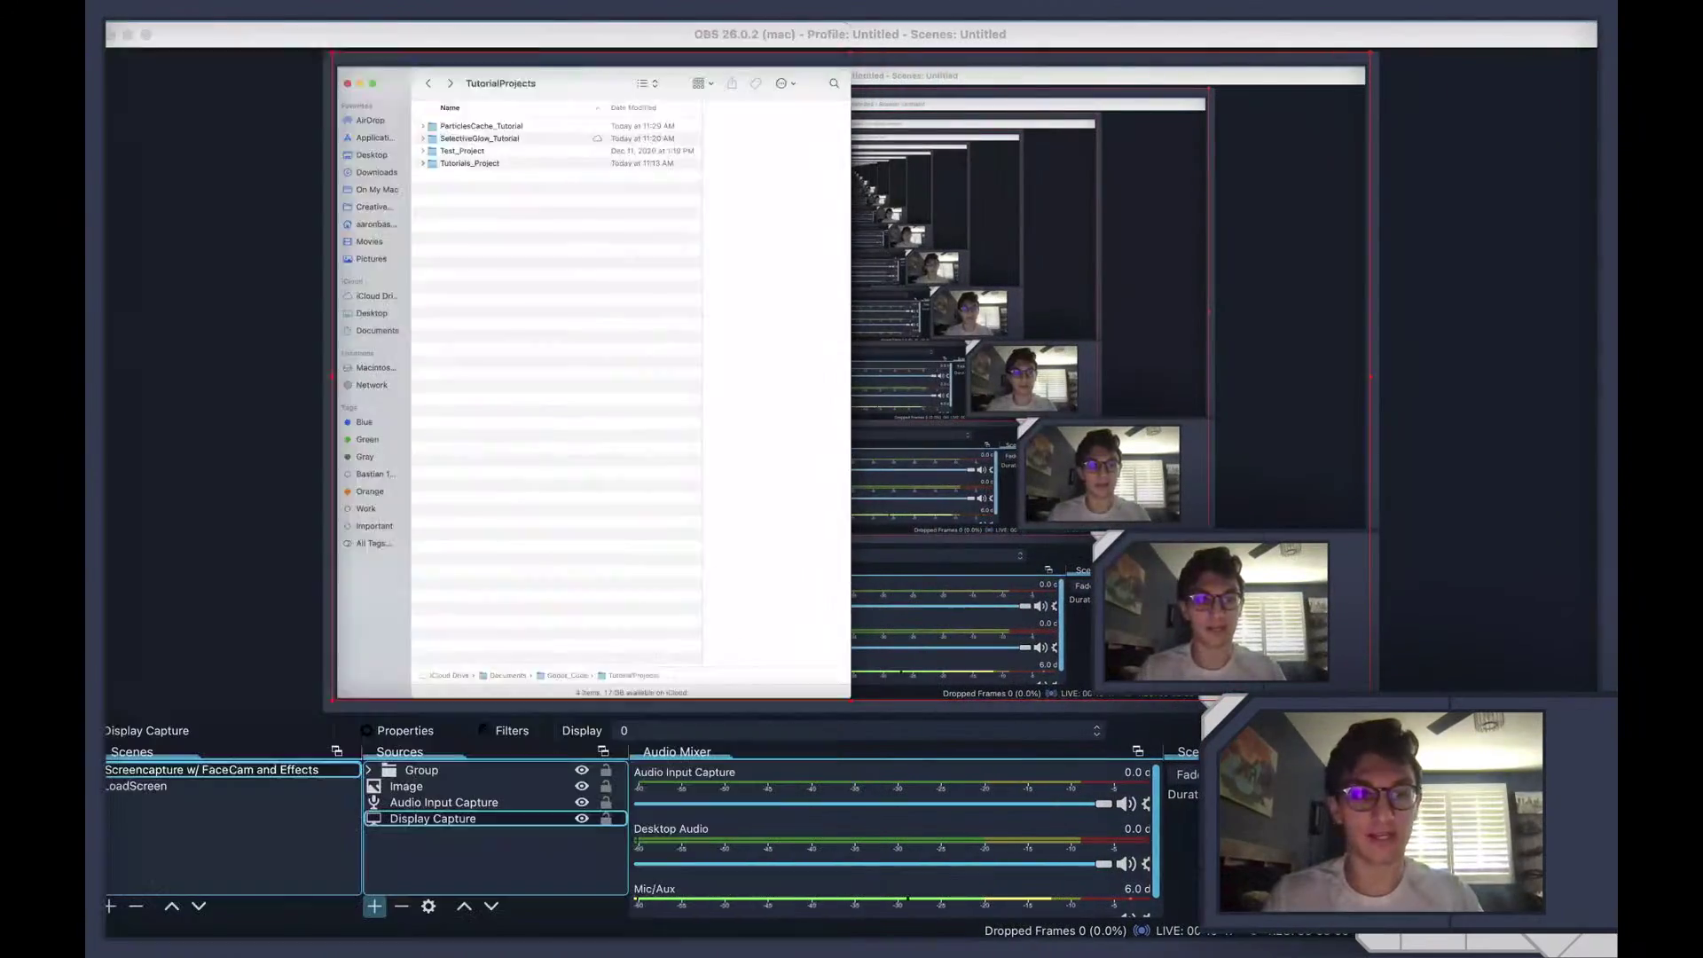